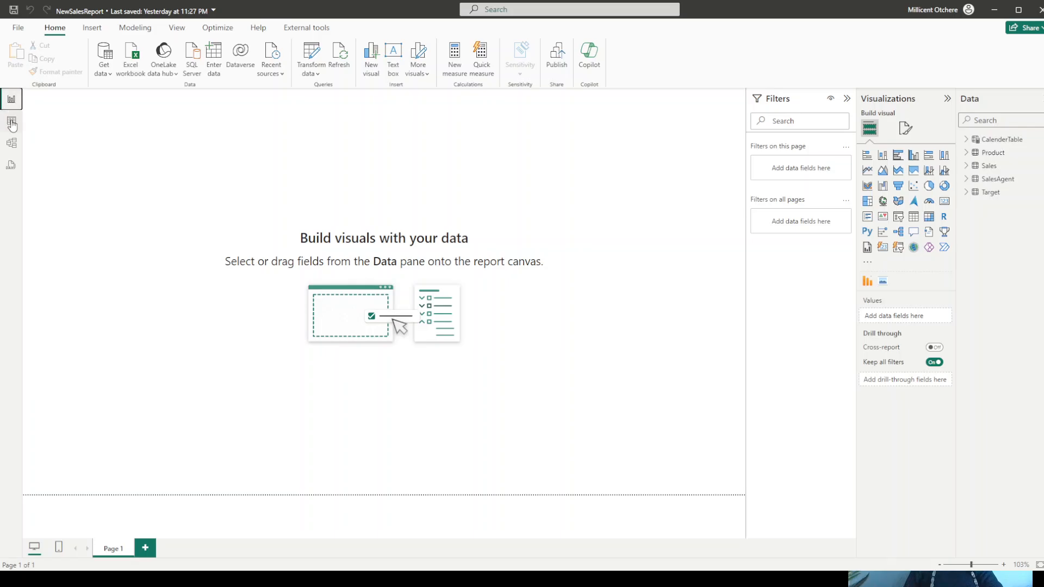
- Review the Sales, SalesAgent and Target tables' contents in Table view
click(11, 120)
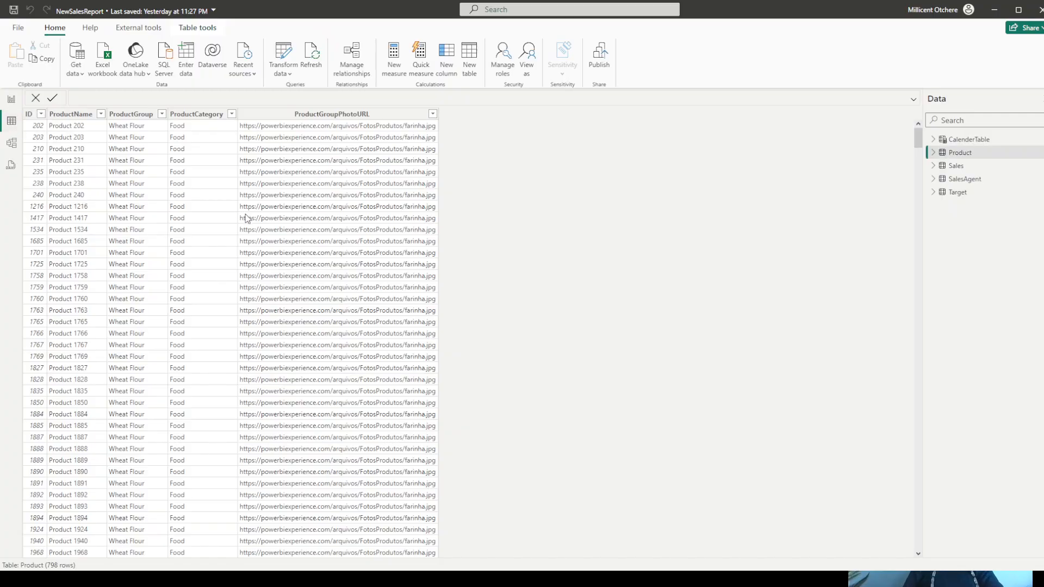
click(956, 170)
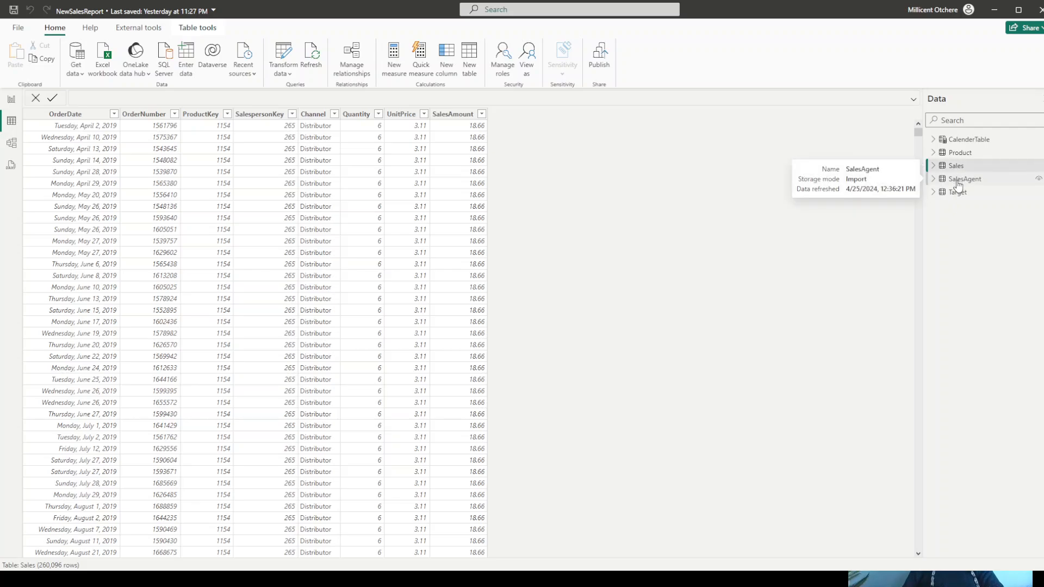
click(958, 179)
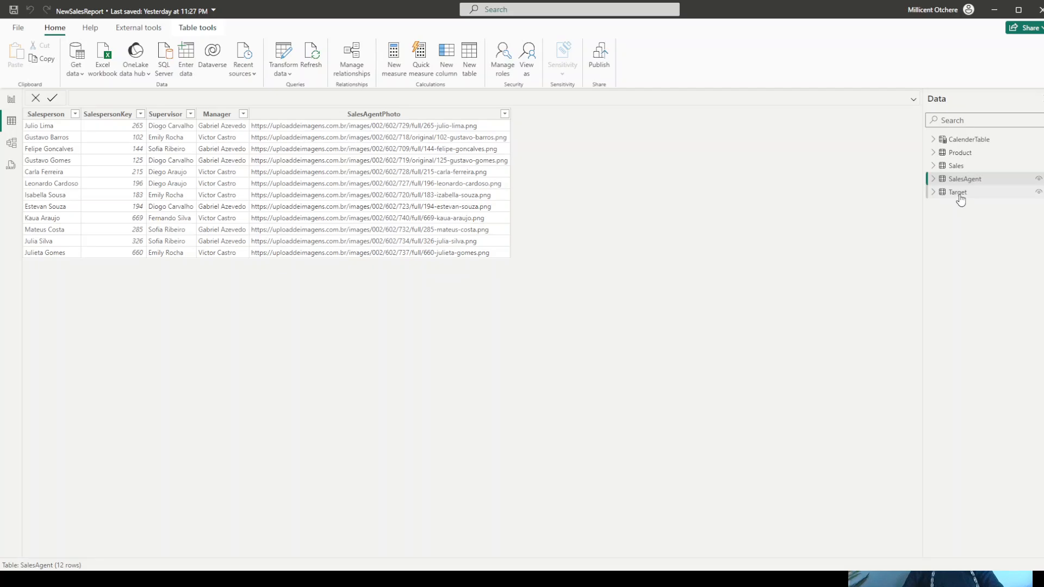
click(958, 192)
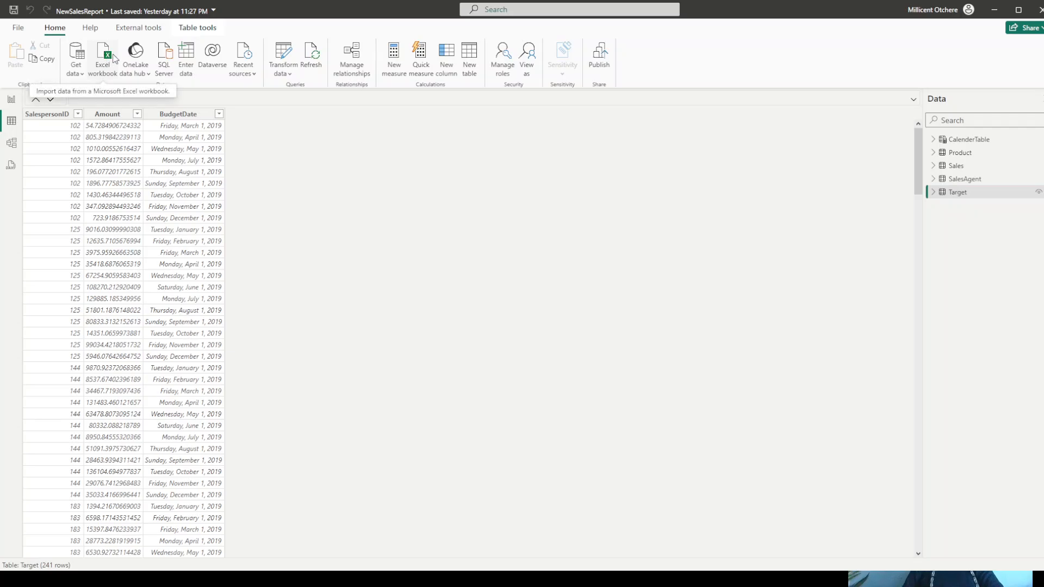
- Create a new empty calculated table named KeyMeasuresTable
click(200, 30)
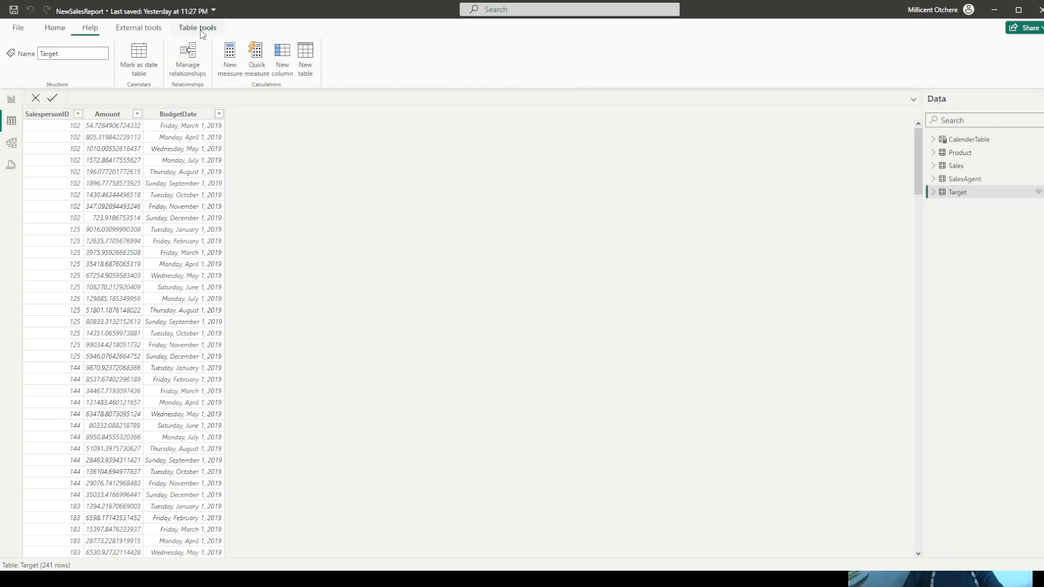
click(305, 57)
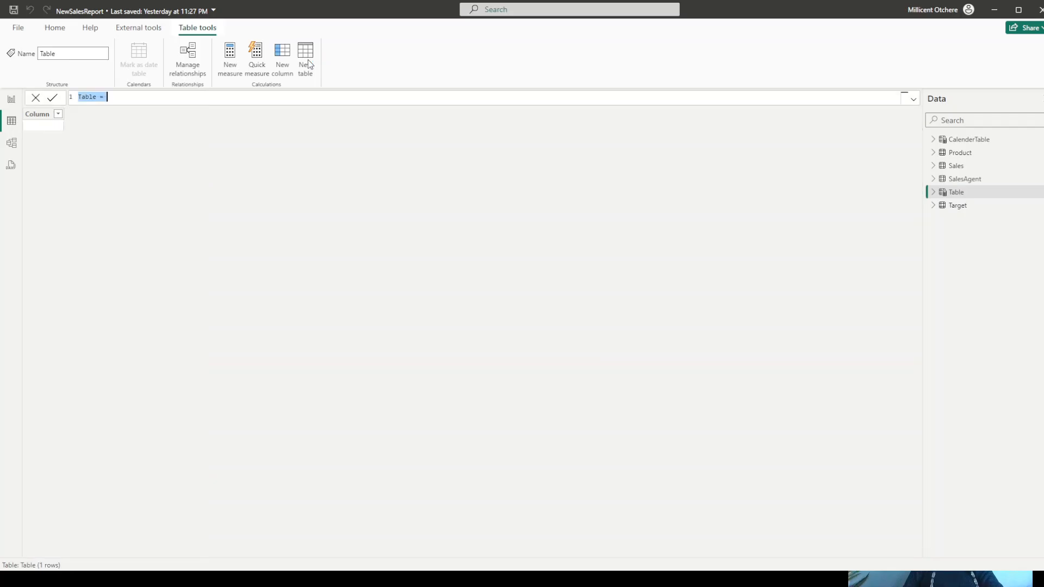
click(83, 97)
text(K)
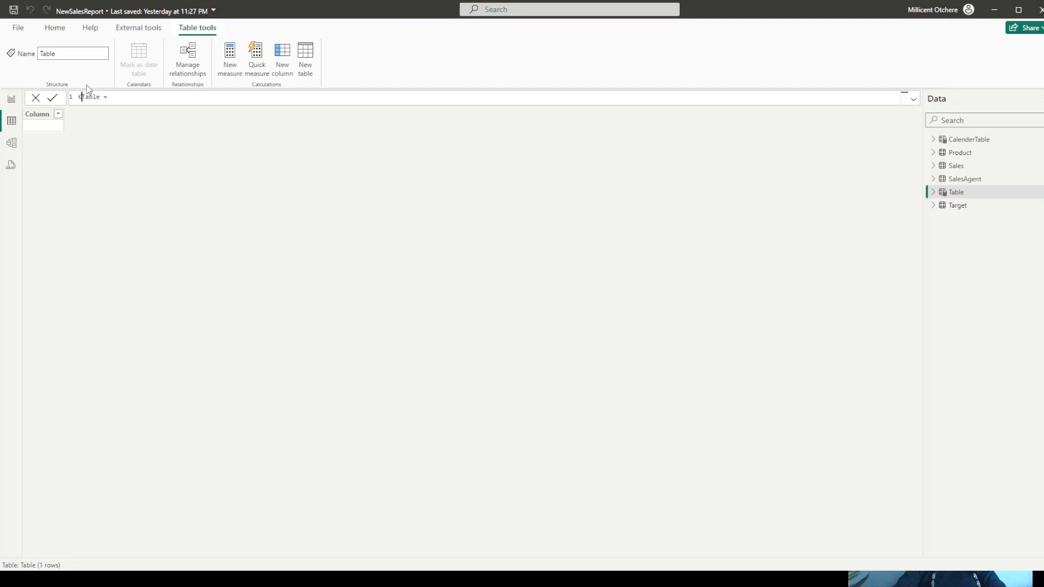
text(eyMeasures)
key(Return)
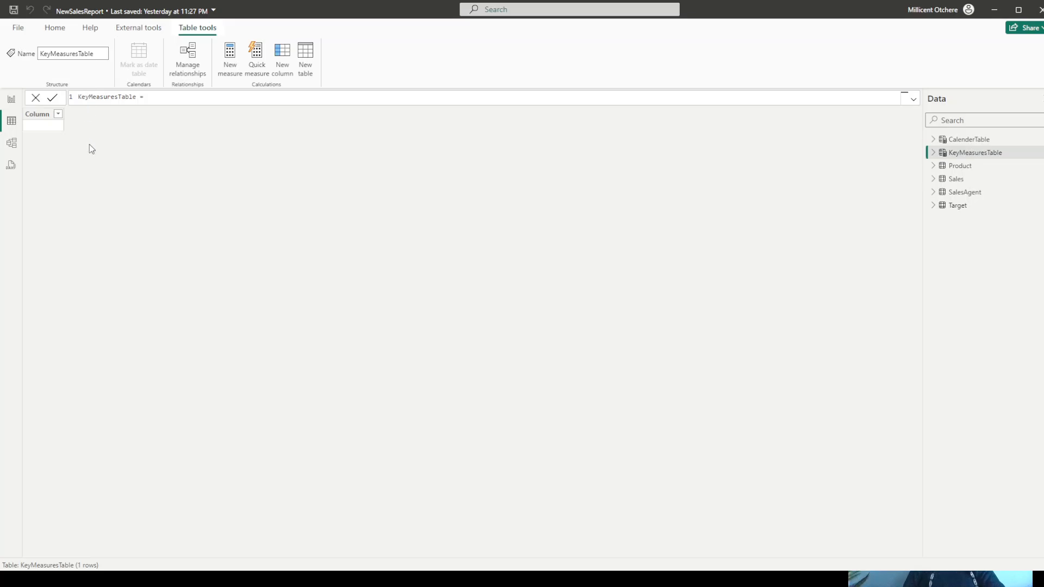
- In Report view, add a Sales measure to KeyMeasuresTable with the formula SUM(Sales[SalesAmount])
click(12, 100)
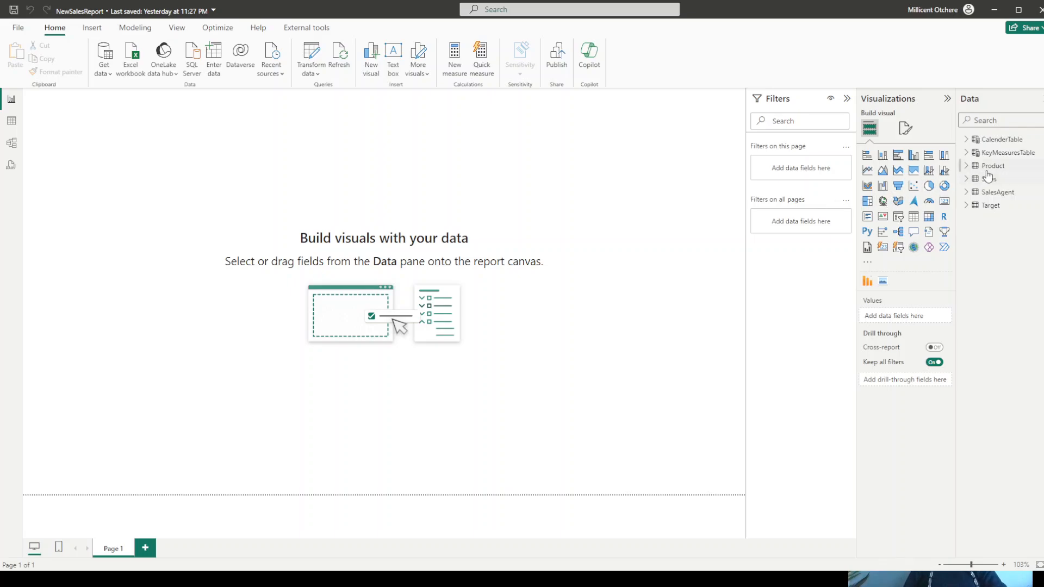
right_click(1000, 153)
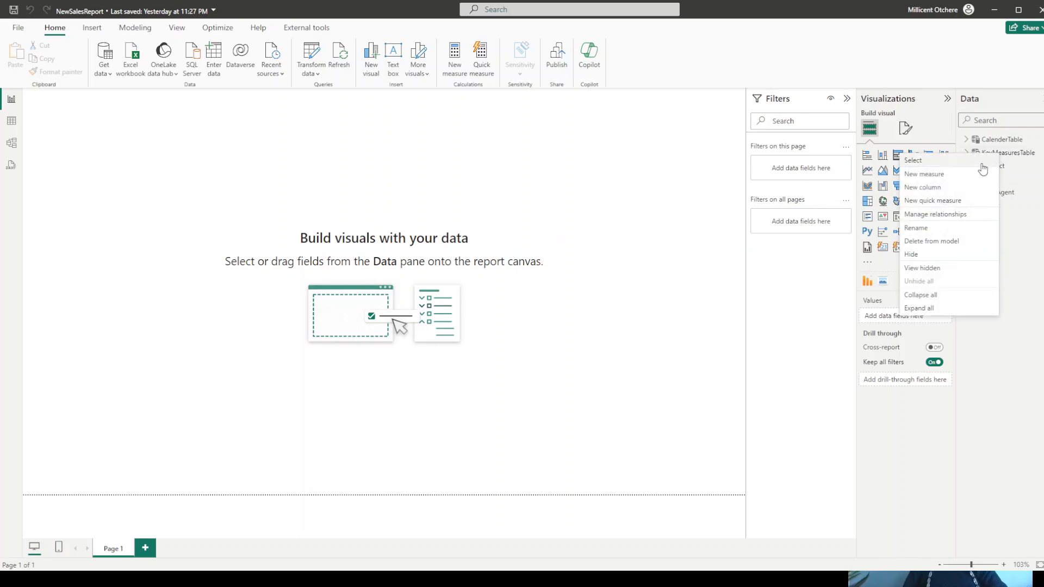
click(929, 175)
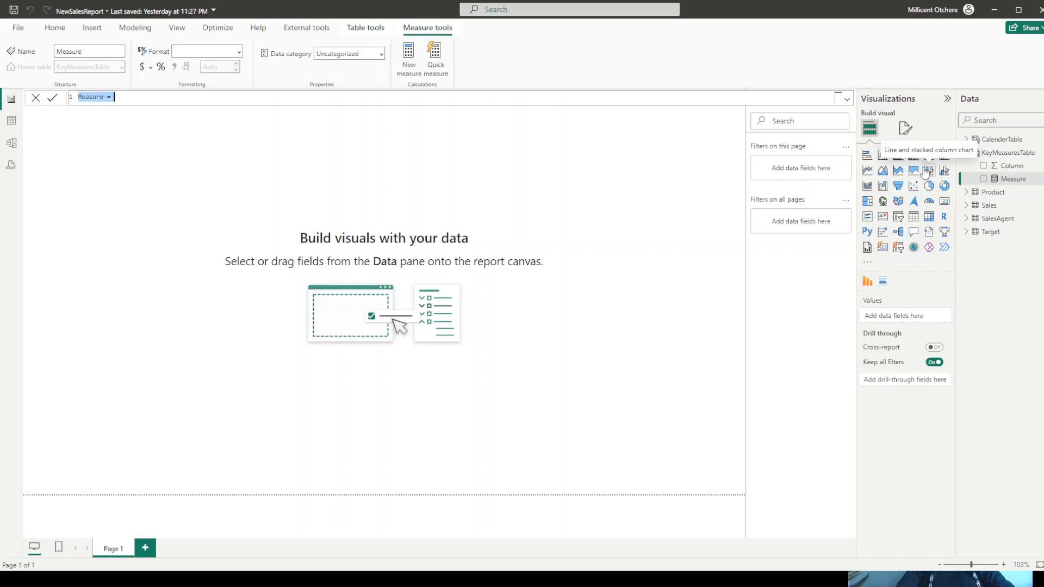
text(Sales)
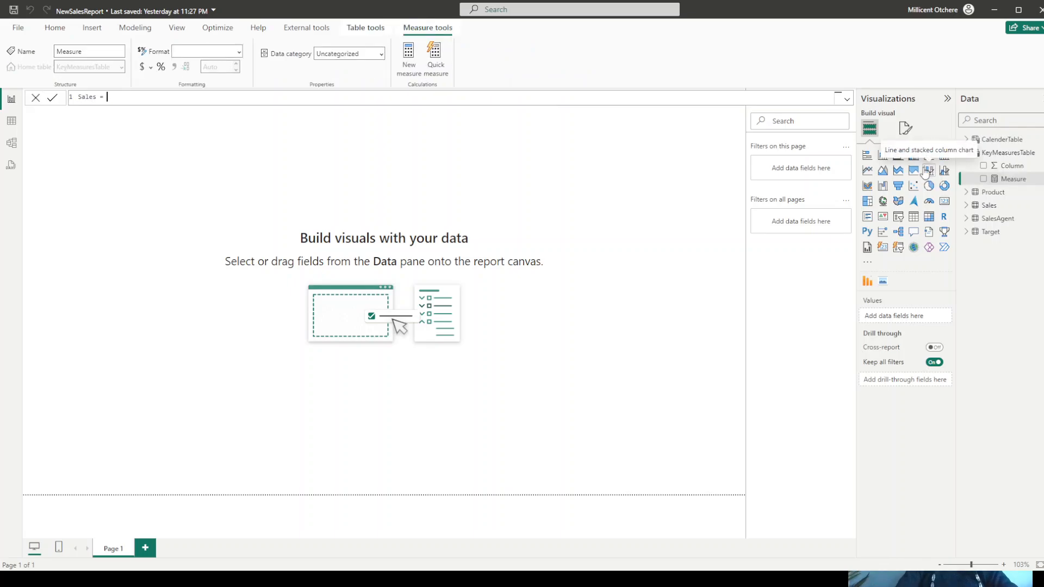
text( = sum)
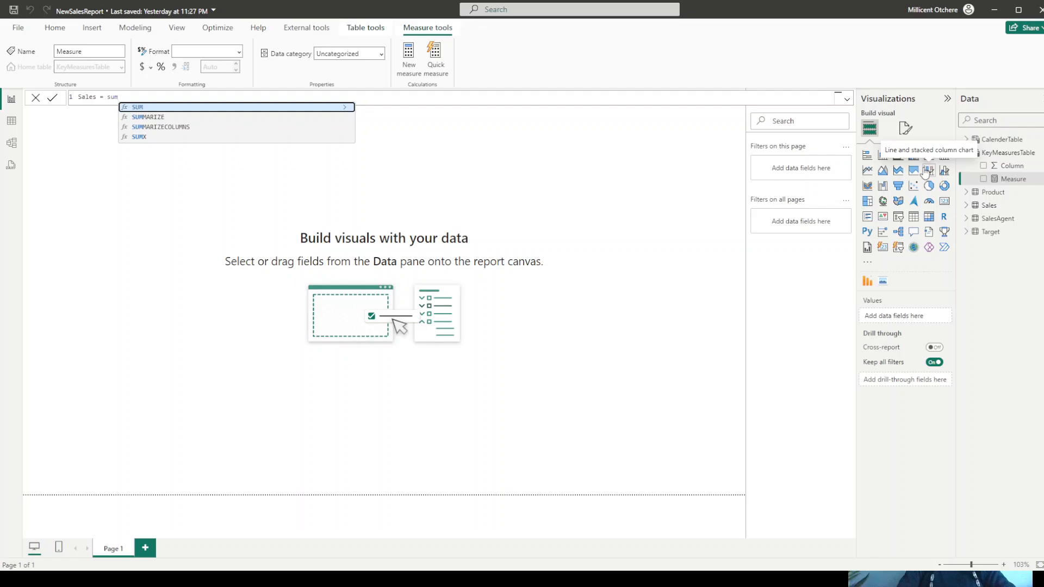
key(Tab)
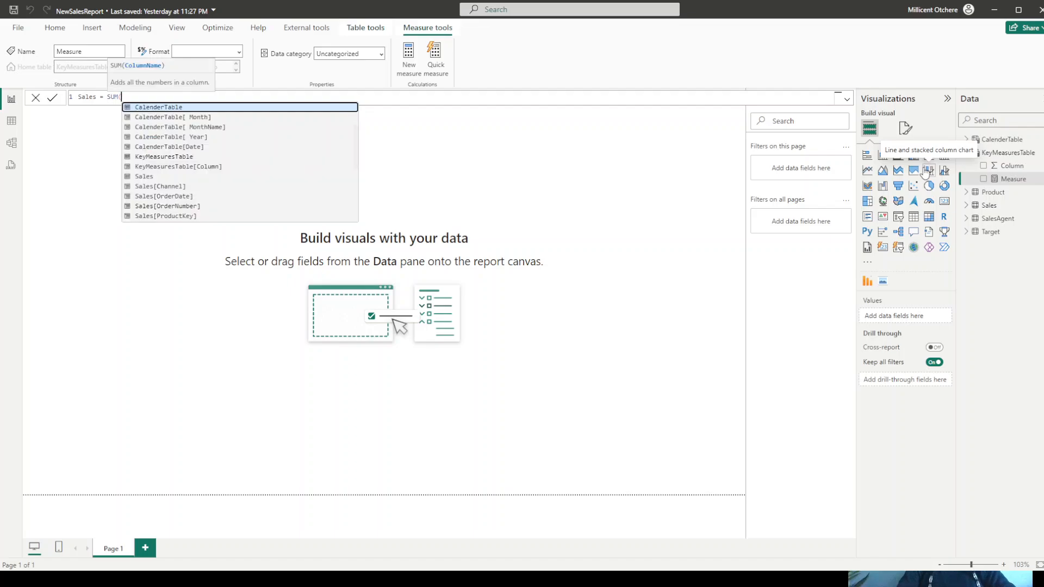
text(sal)
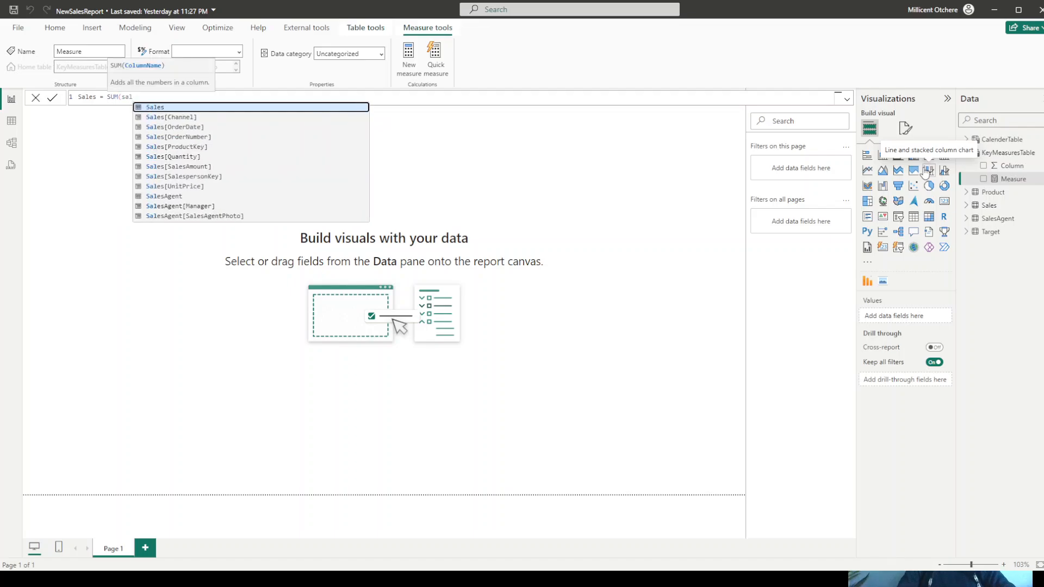
text(es)
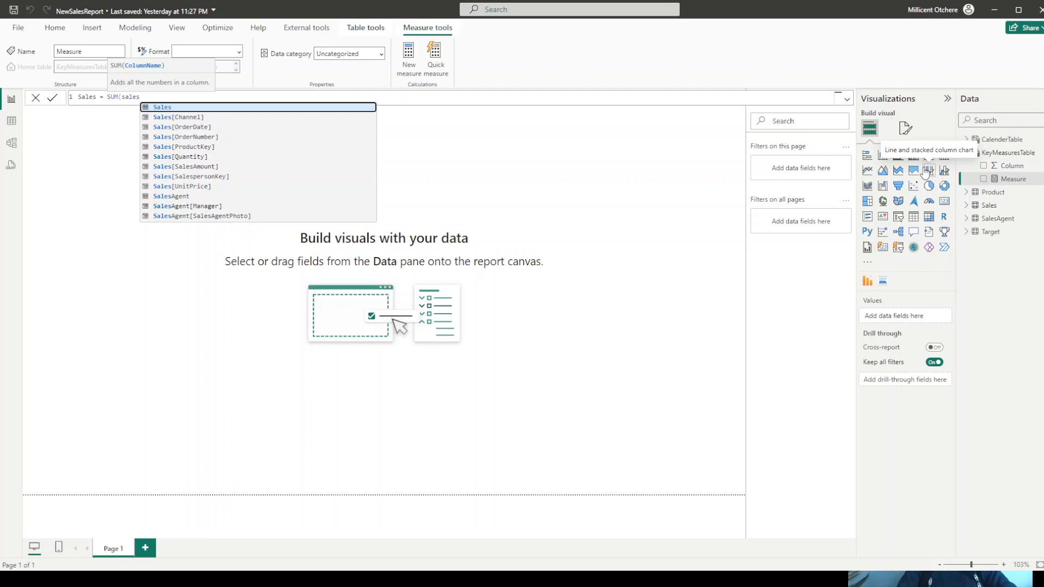
text(a)
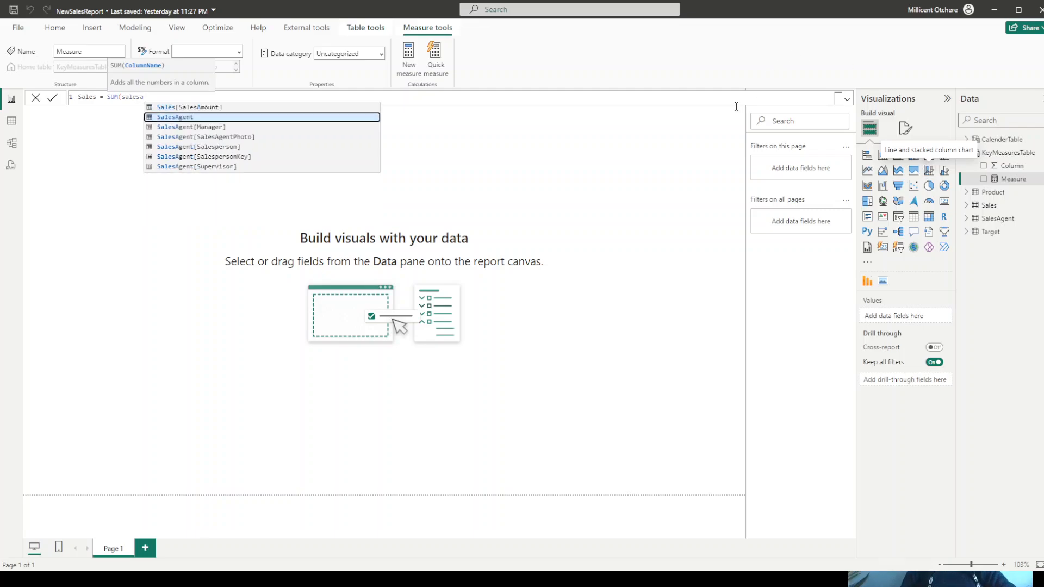
click(228, 110)
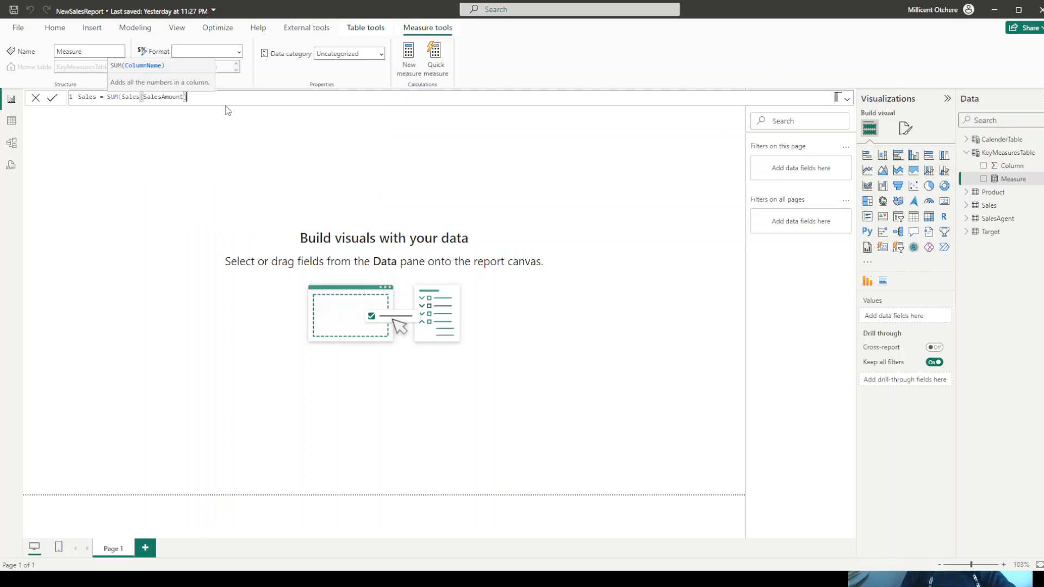
key(Return)
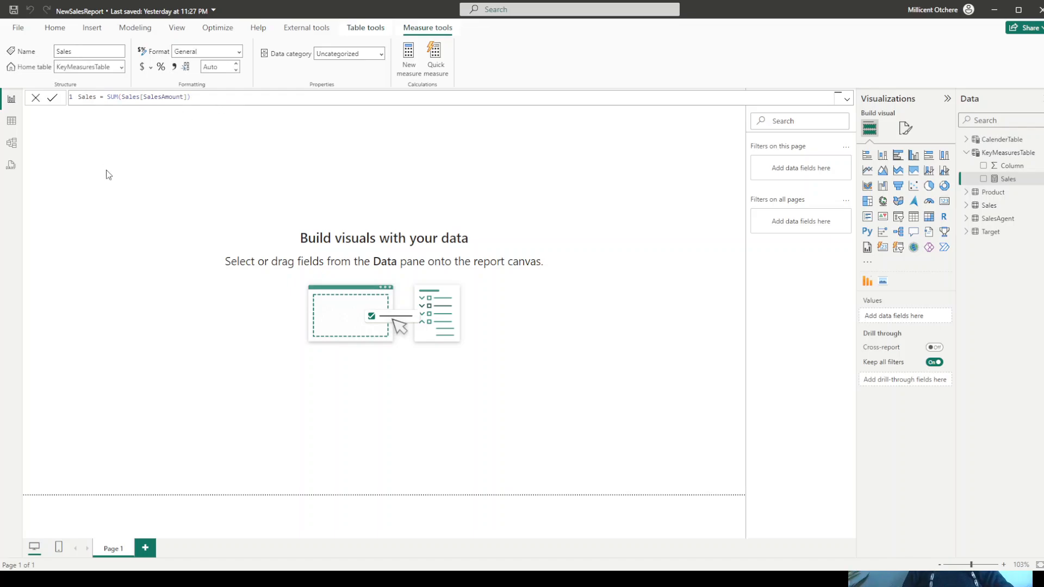
click(76, 159)
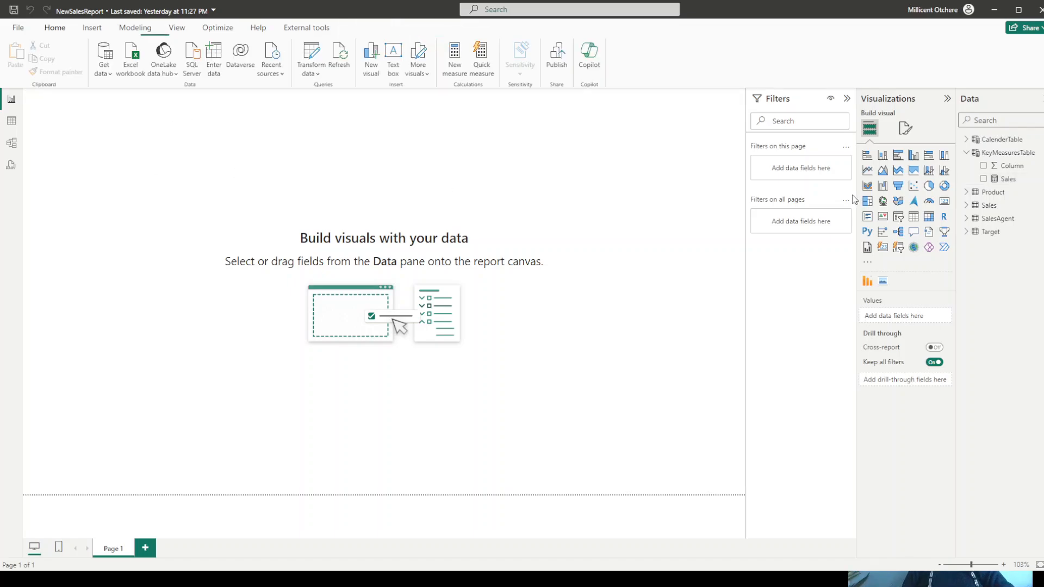
- Insert a card visual showing the Sales measure and resize it to be wider and shorter
click(882, 248)
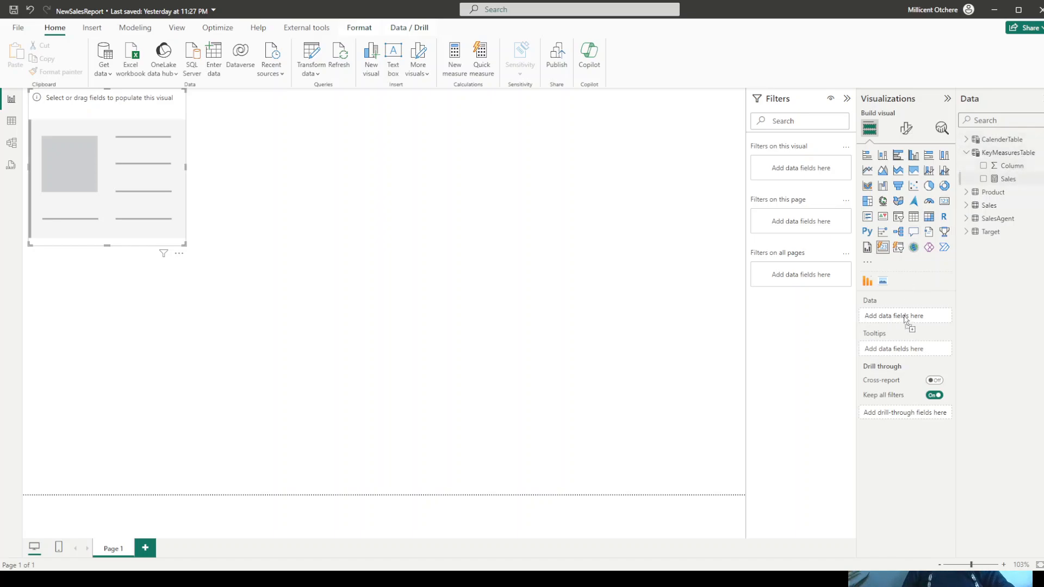
drag(906, 315, 902, 314)
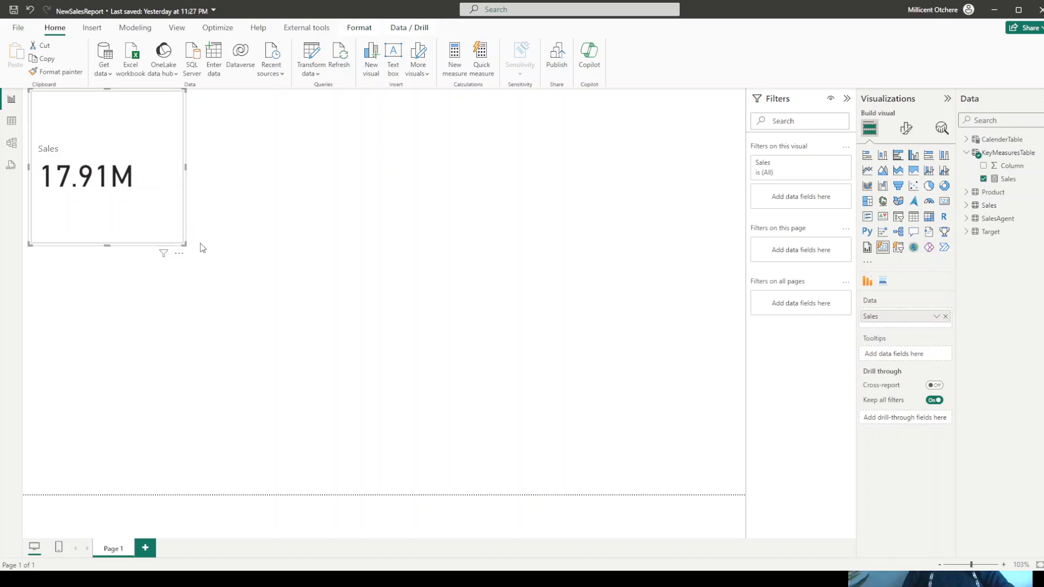
drag(185, 245, 220, 191)
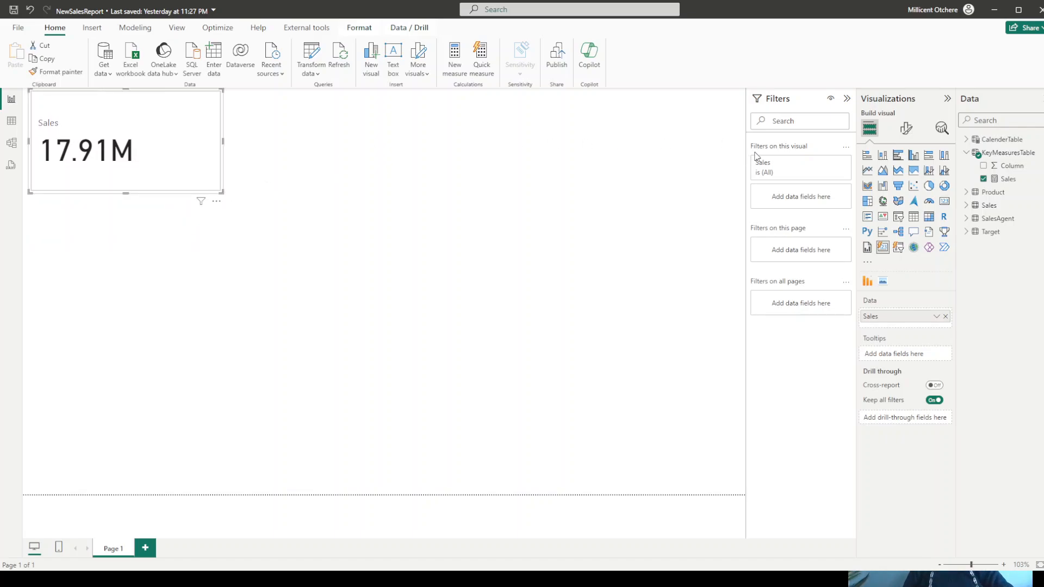
- Add a Target measure to KeyMeasuresTable with the formula SUM(Target[Amount]) and include it in the card visual's data
right_click(1000, 154)
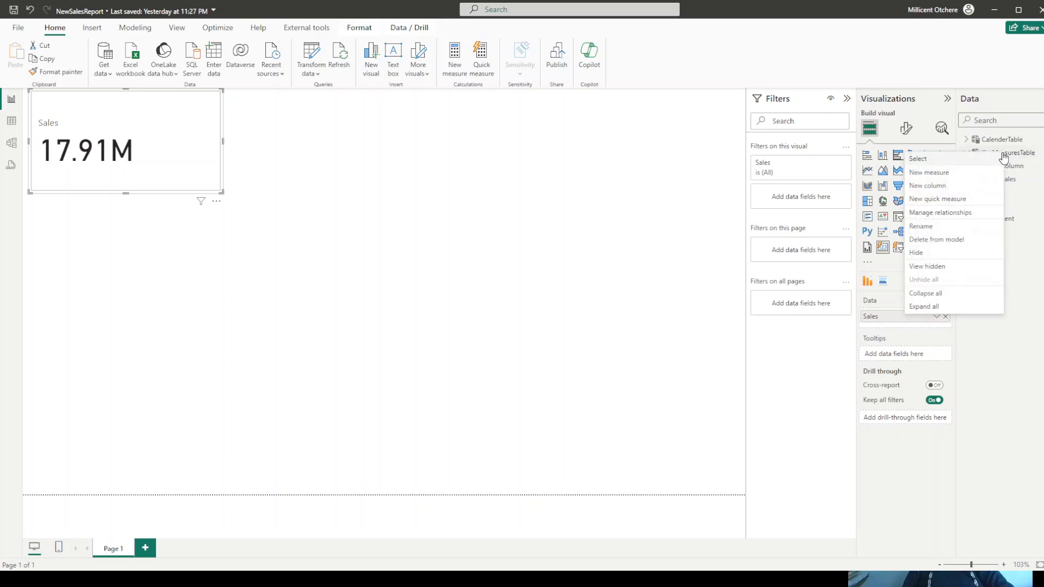
click(935, 174)
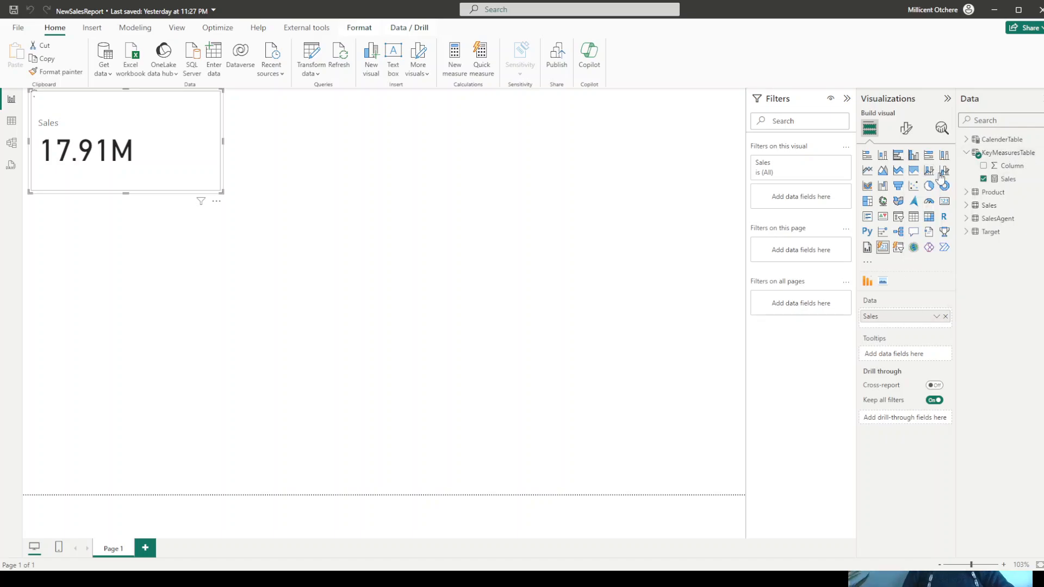
text(Target )
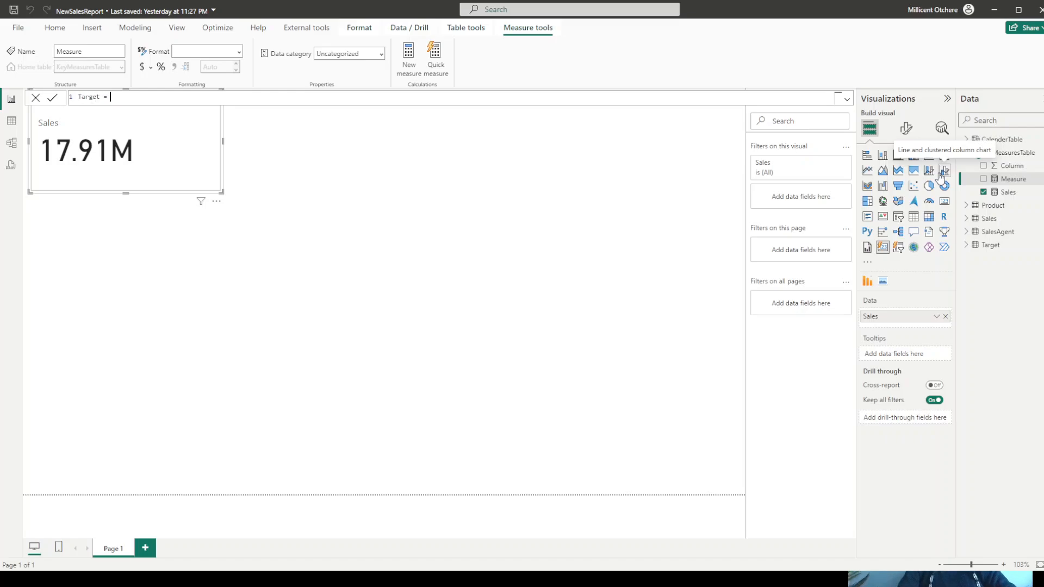
text(= sum)
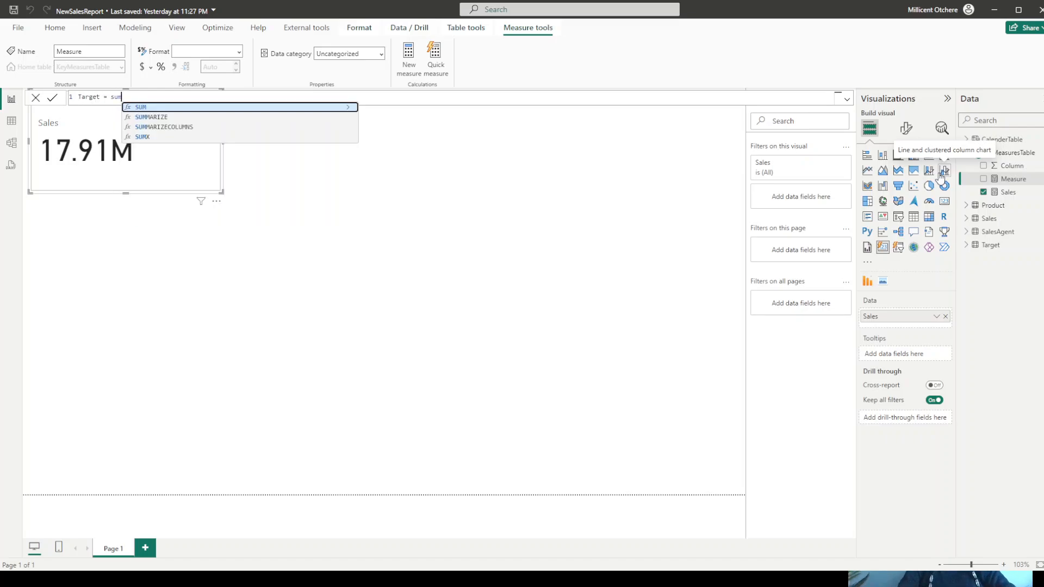
key(Tab)
text(Tar)
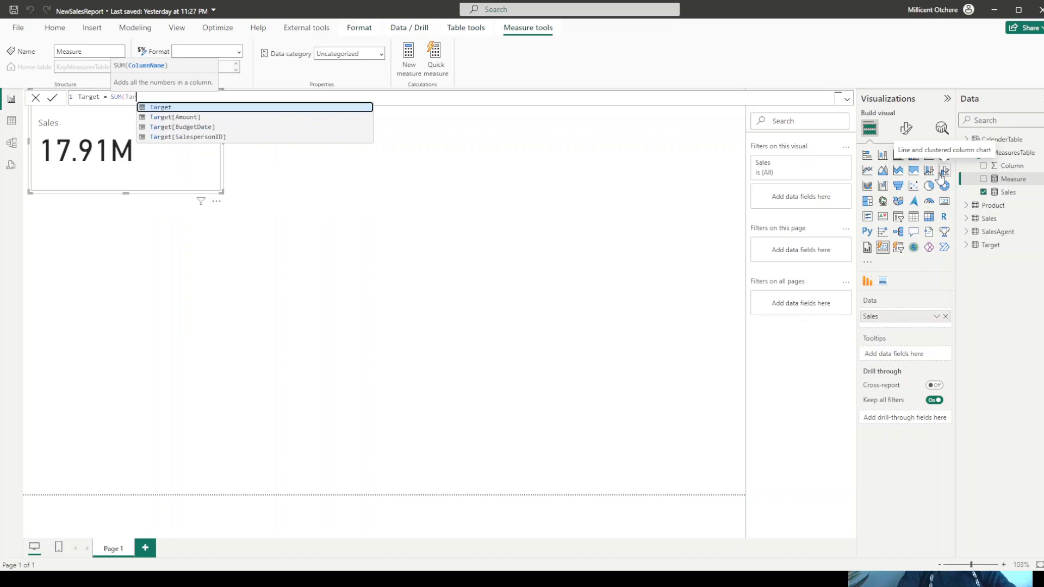
key(Down)
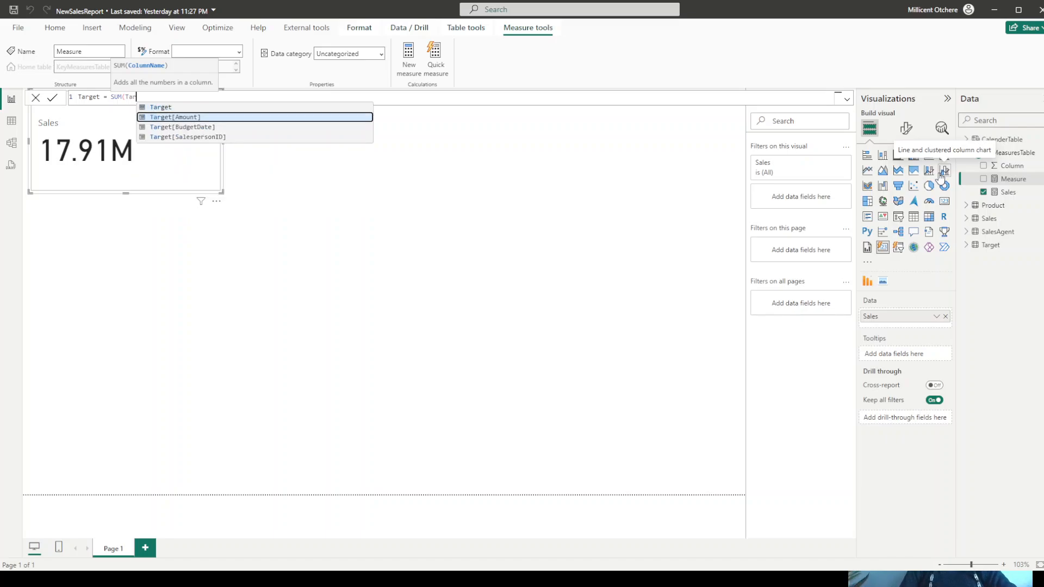
key(Tab)
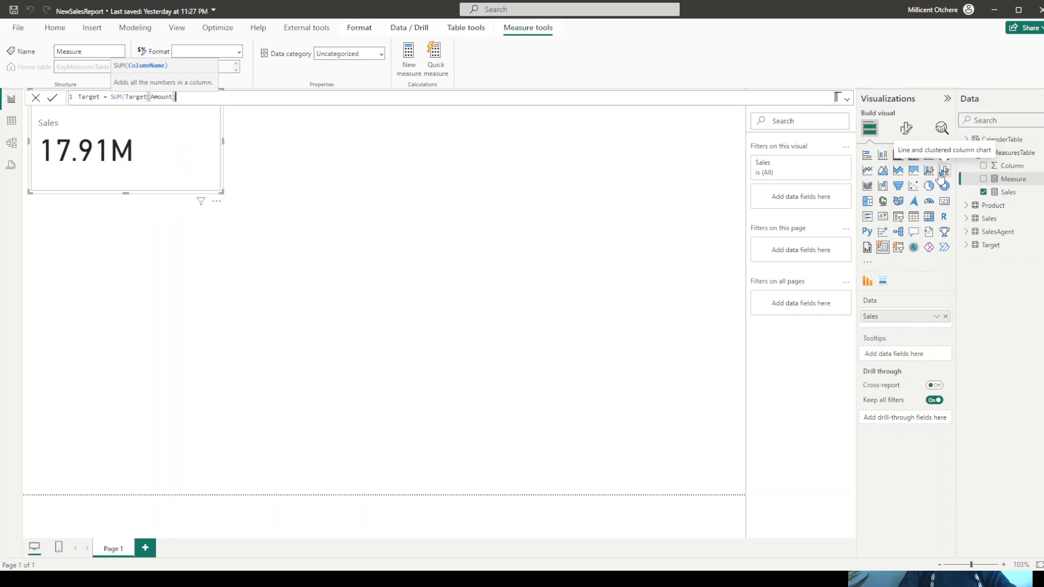
key(Return)
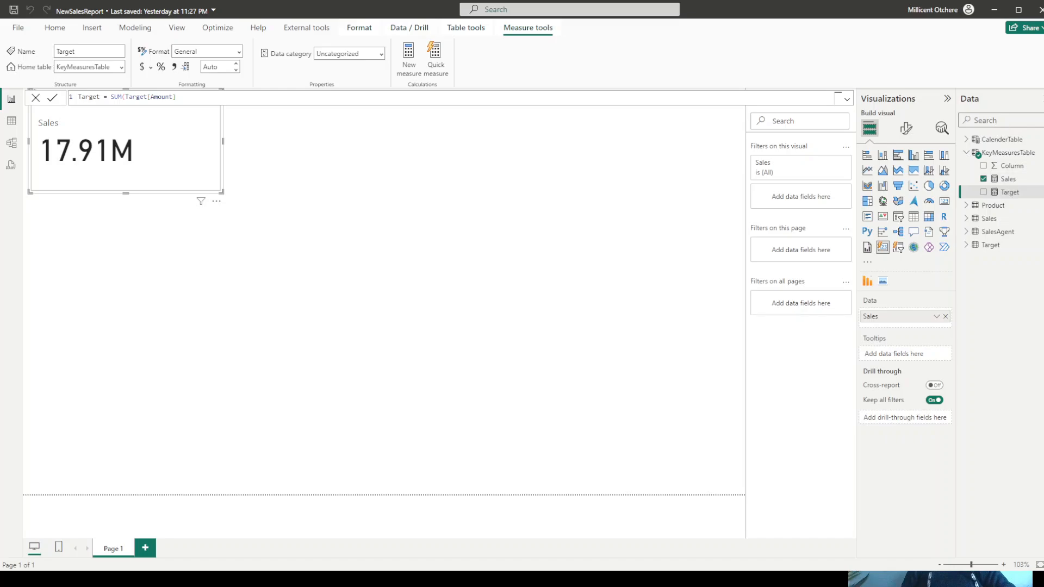
drag(999, 193, 906, 324)
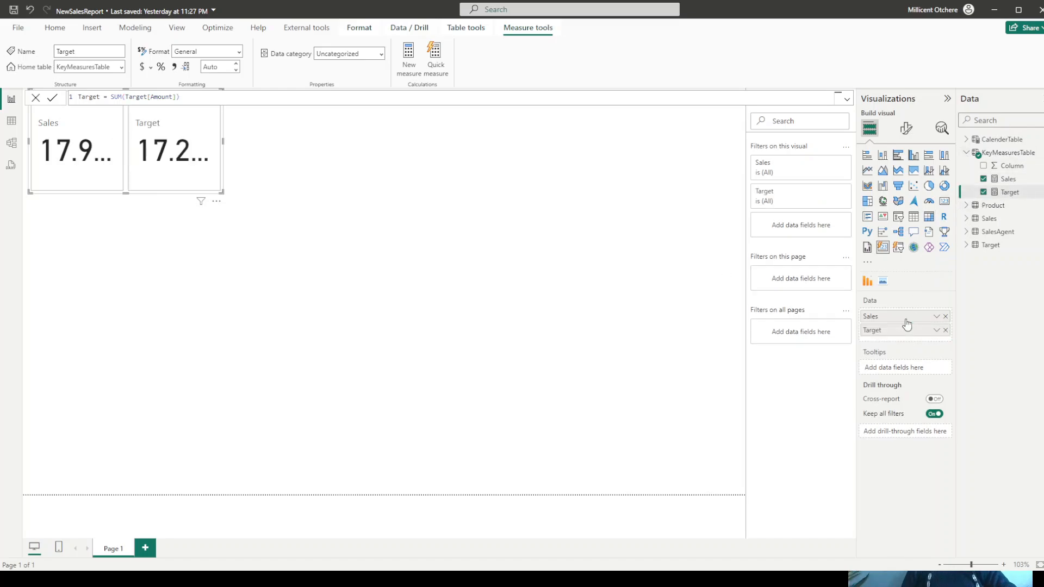
- Add a Profit measure to KeyMeasuresTable with the formula [Sales] - [Target]
right_click(1005, 158)
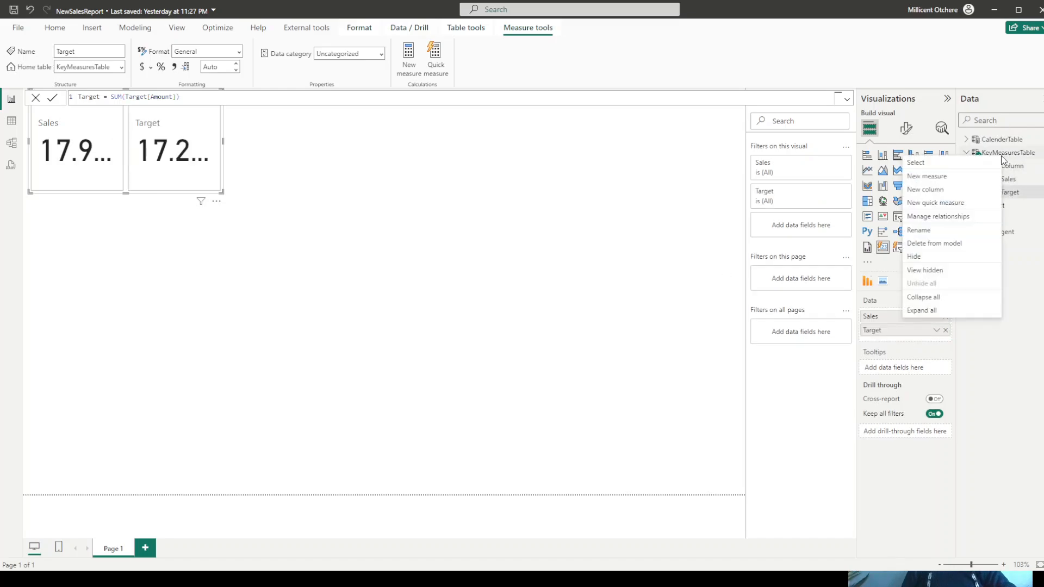
click(938, 177)
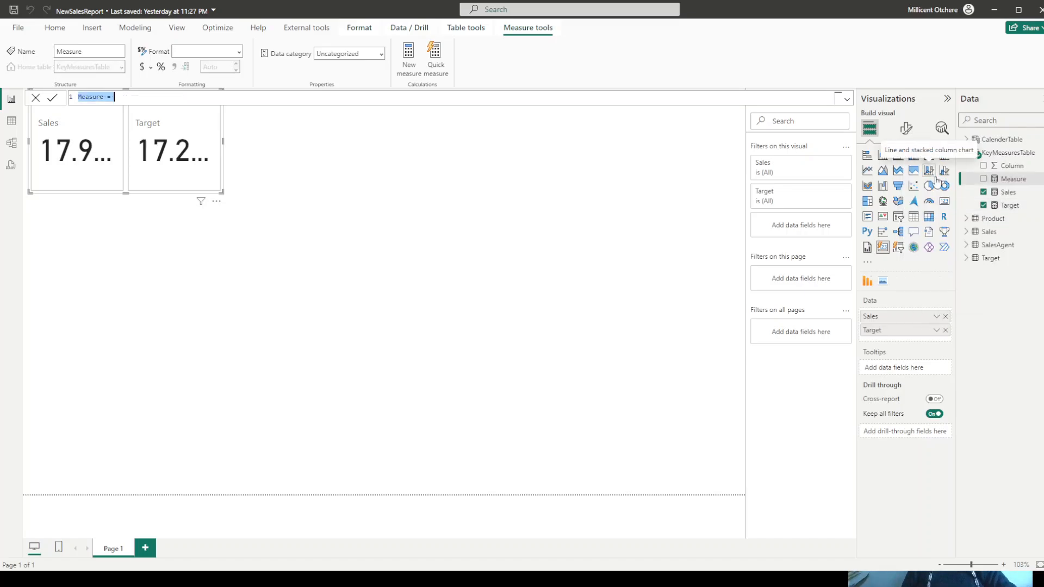
text(Pro)
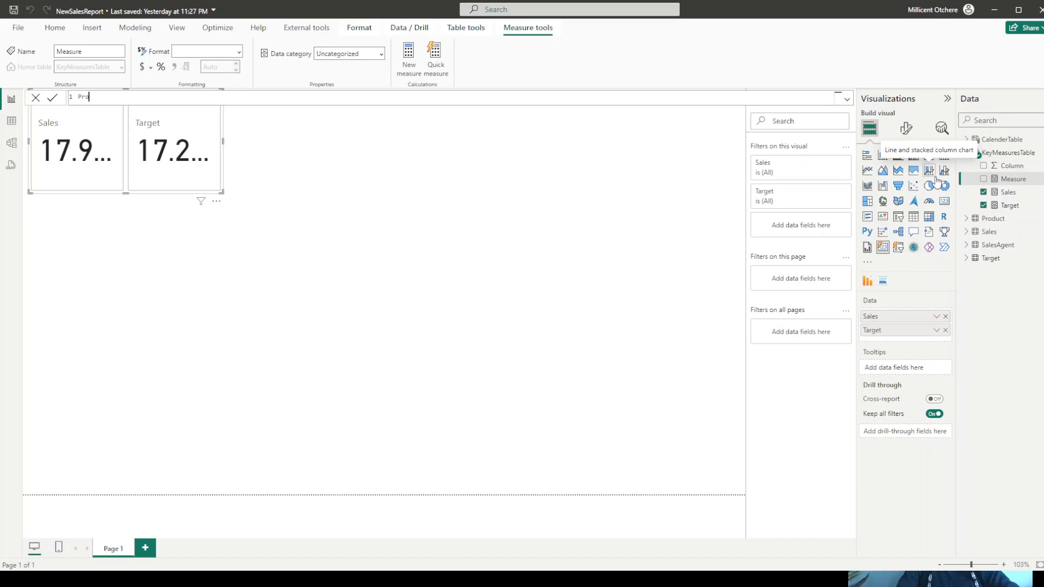
text(fit)
text(= [Sales] - target)
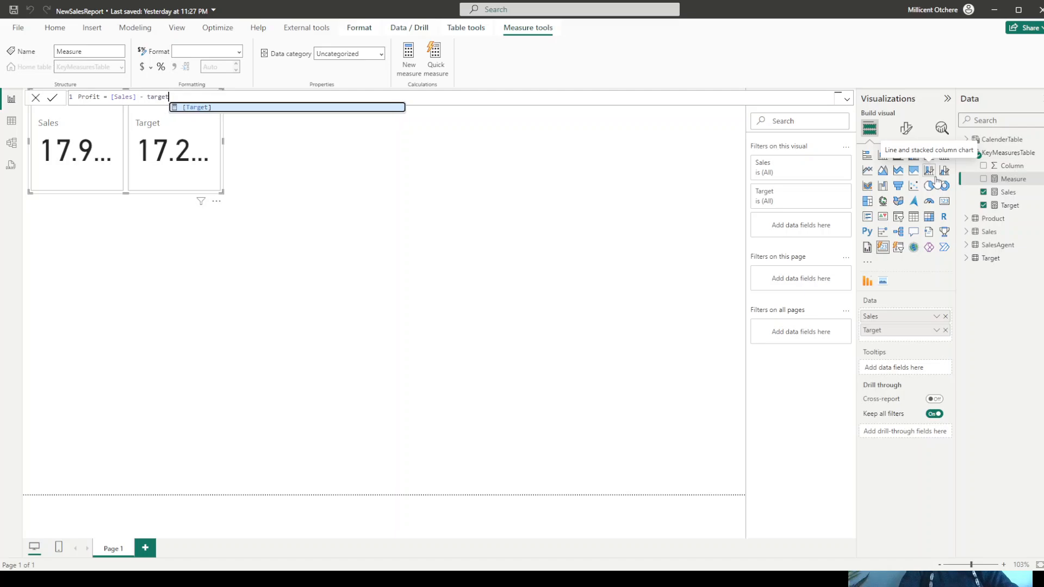
key(Tab)
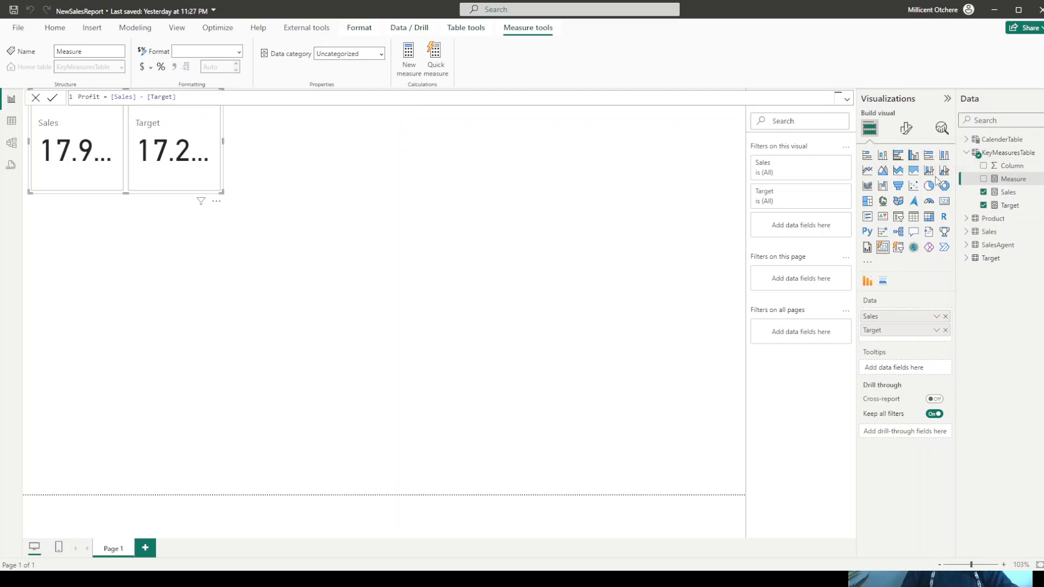
key(Return)
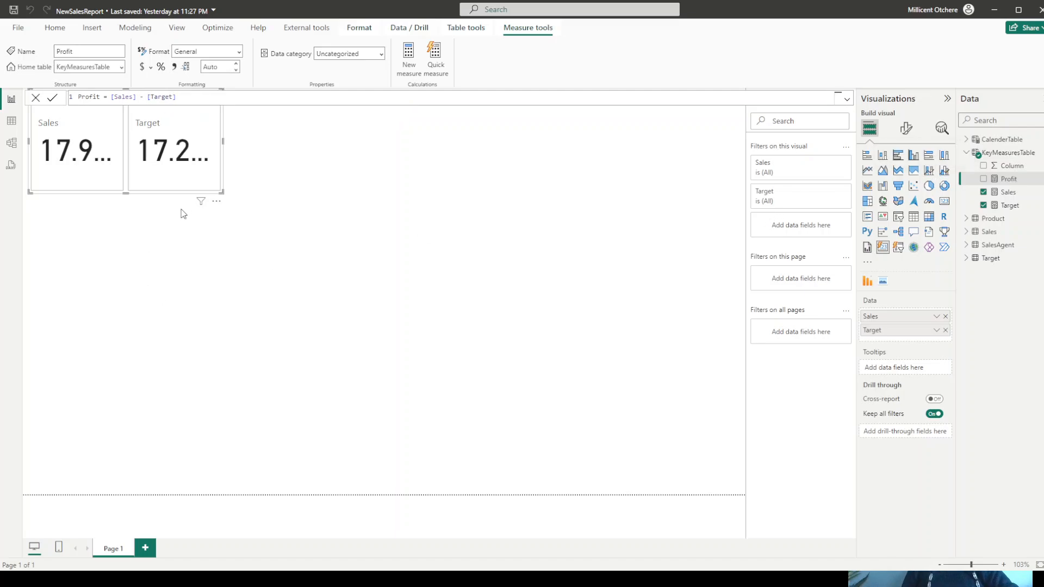
- Enlarge the card visual to span most of the page width and include the Profit measure in its data
drag(222, 192, 673, 218)
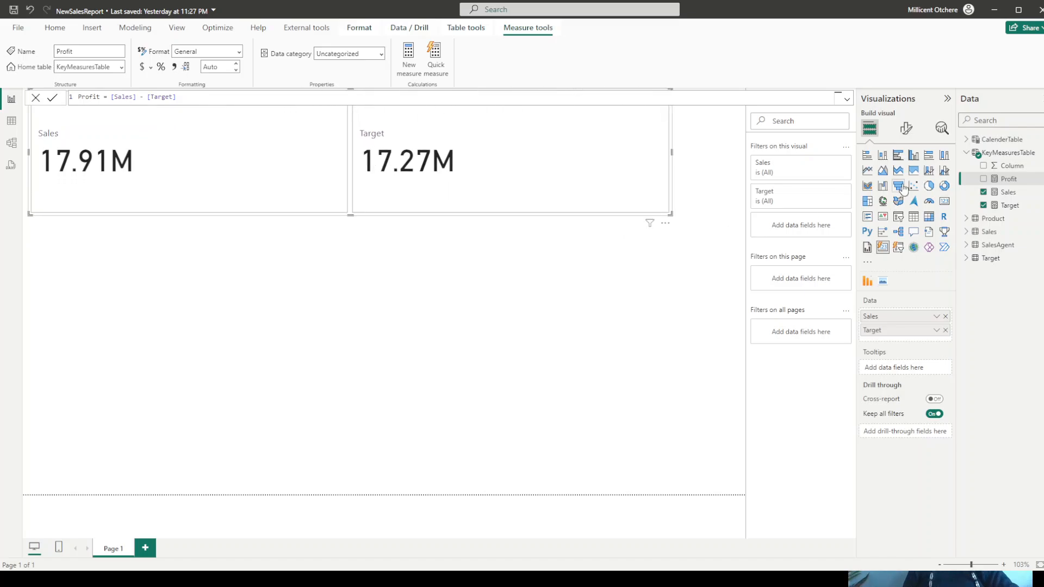
drag(1004, 184, 927, 341)
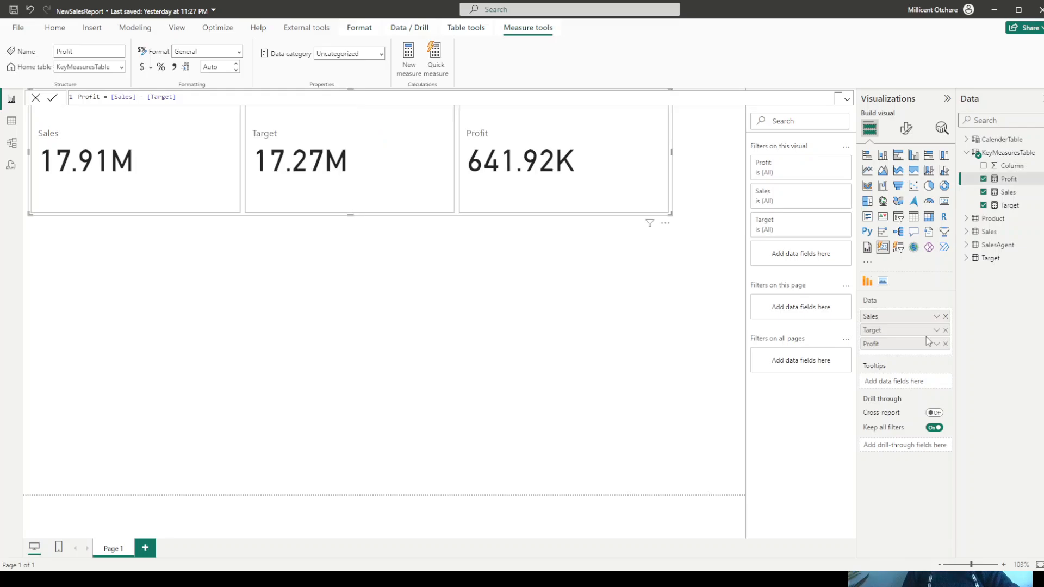
- Add an Orders measure to KeyMeasuresTable with the formula DISTINCTCOUNT(Sales[OrderNumber]) and include it in the card visual's data
right_click(1001, 155)
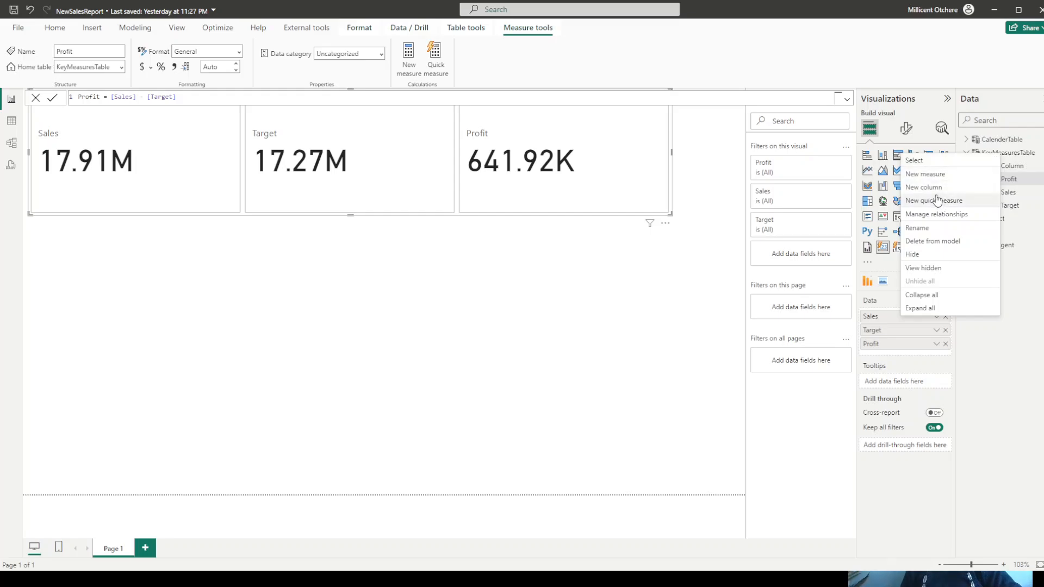
click(931, 176)
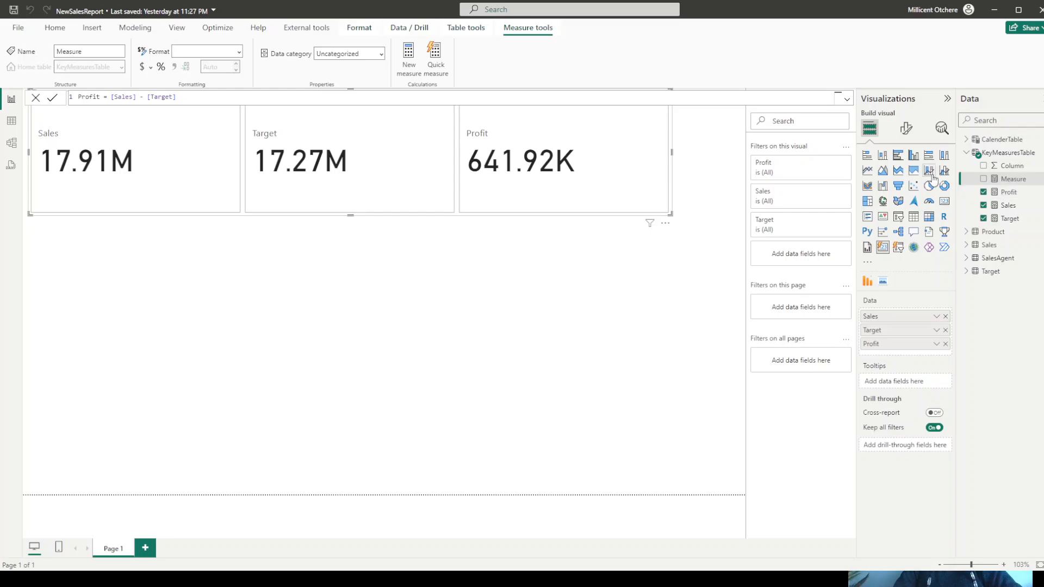
text(Ord)
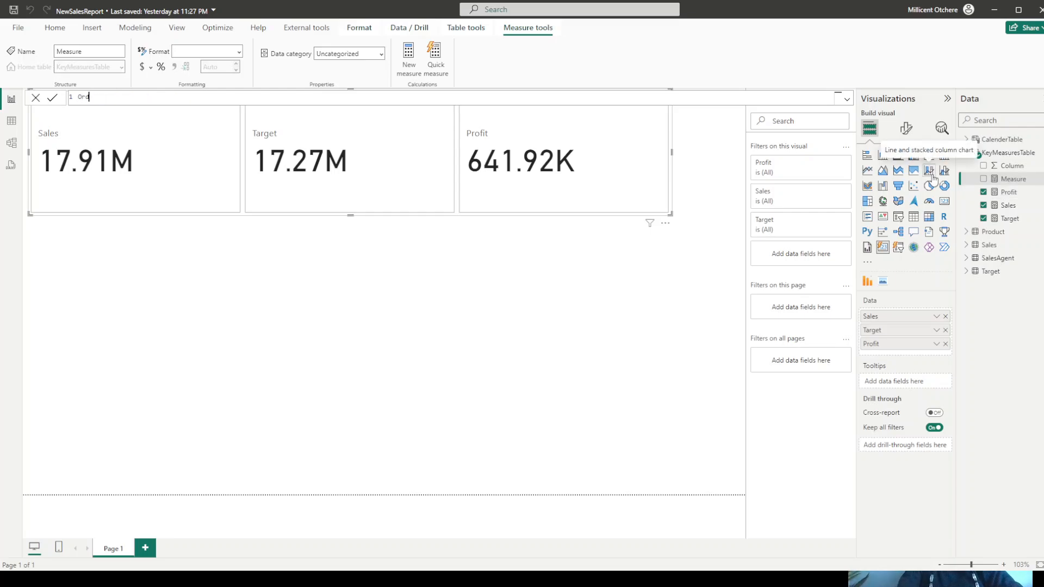
text(ers = di)
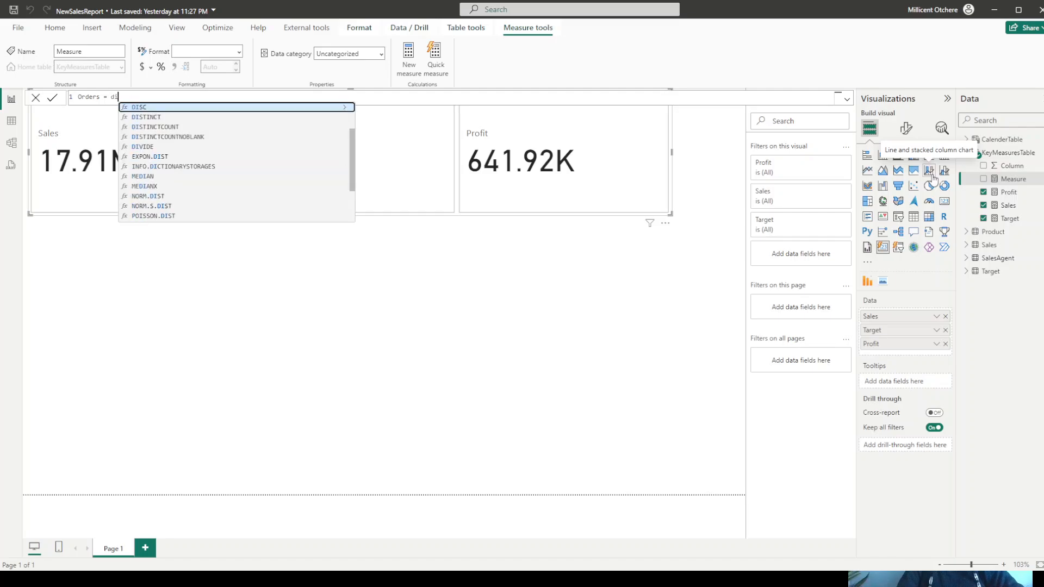
key(Down)
key(Down)
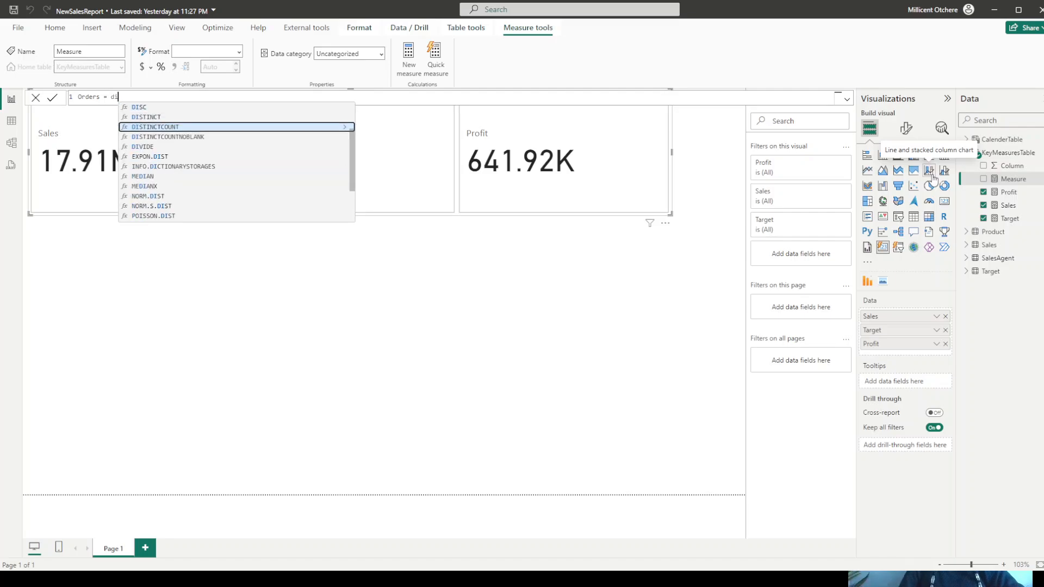
key(Tab)
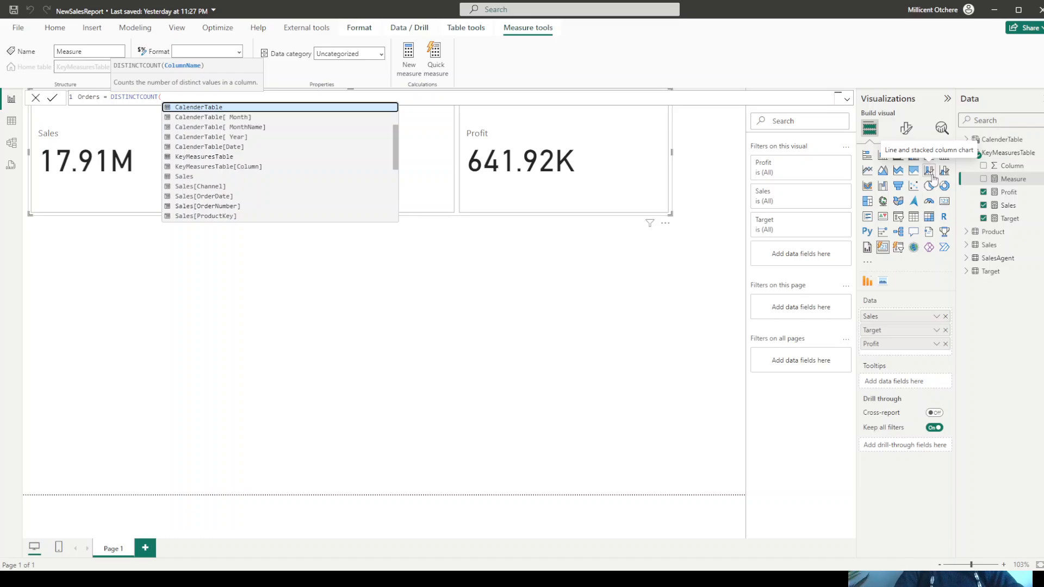
text(ord)
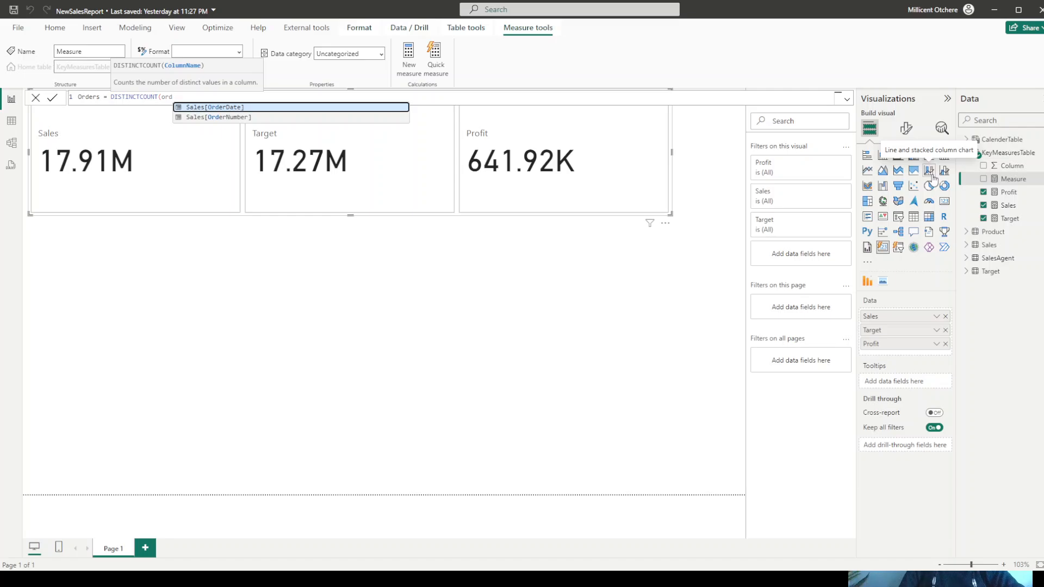
key(Down)
key(Tab)
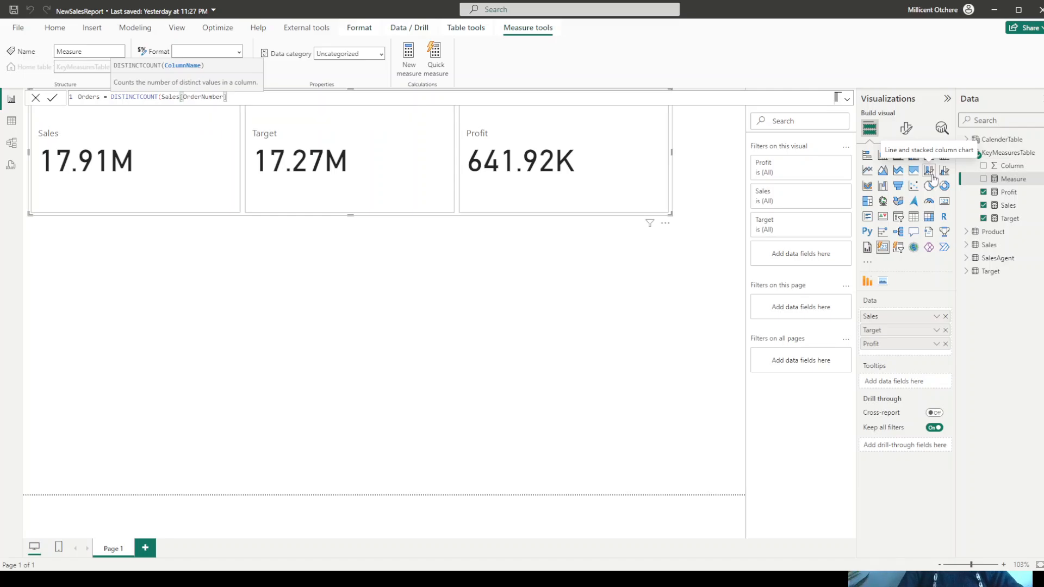
key(Return)
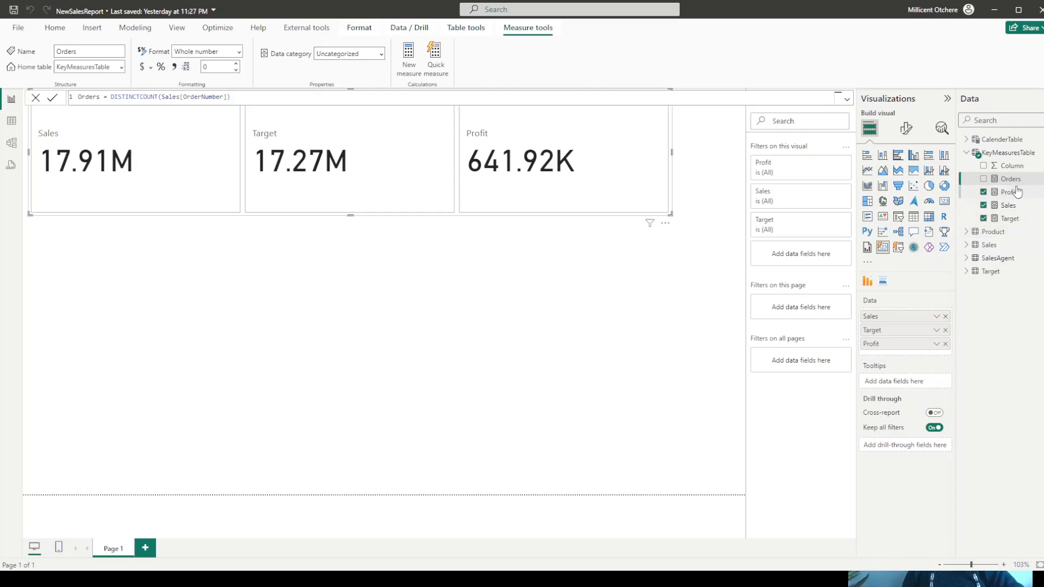
drag(1013, 182, 927, 353)
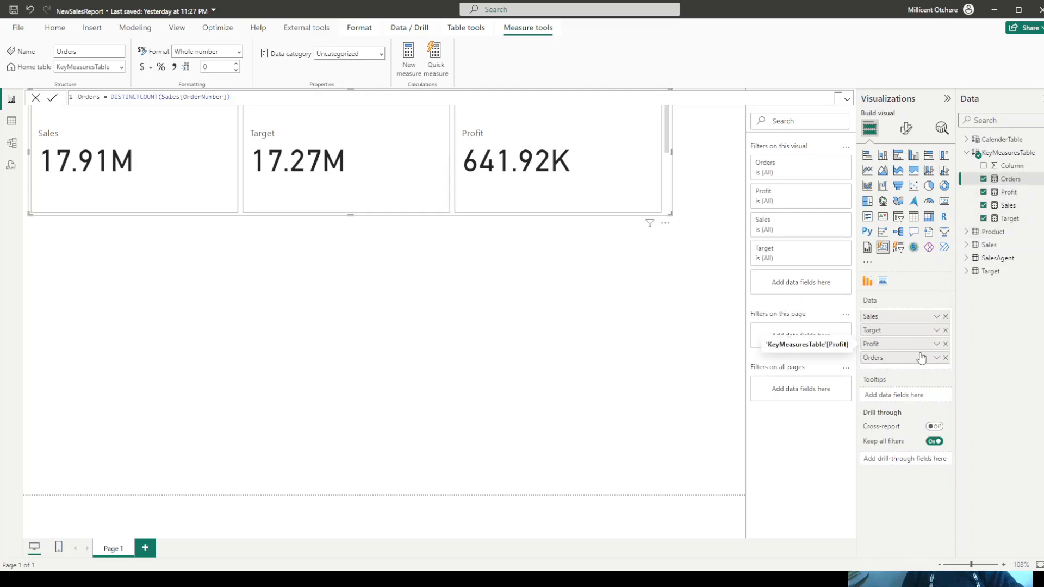
click(35, 99)
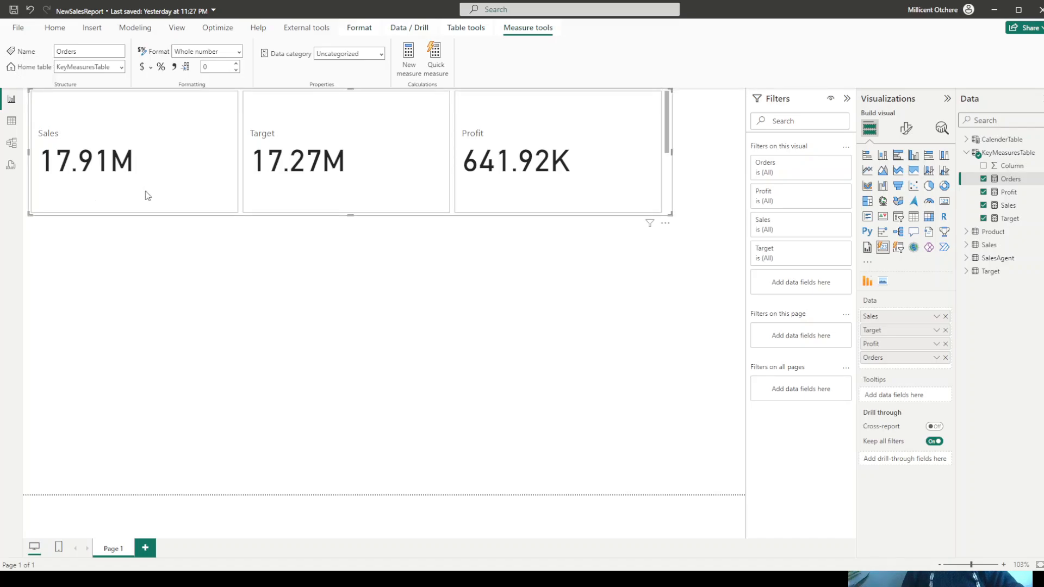
- Set the card visual's maximum cards shown to 6 and slightly reduce the visual's height
click(905, 132)
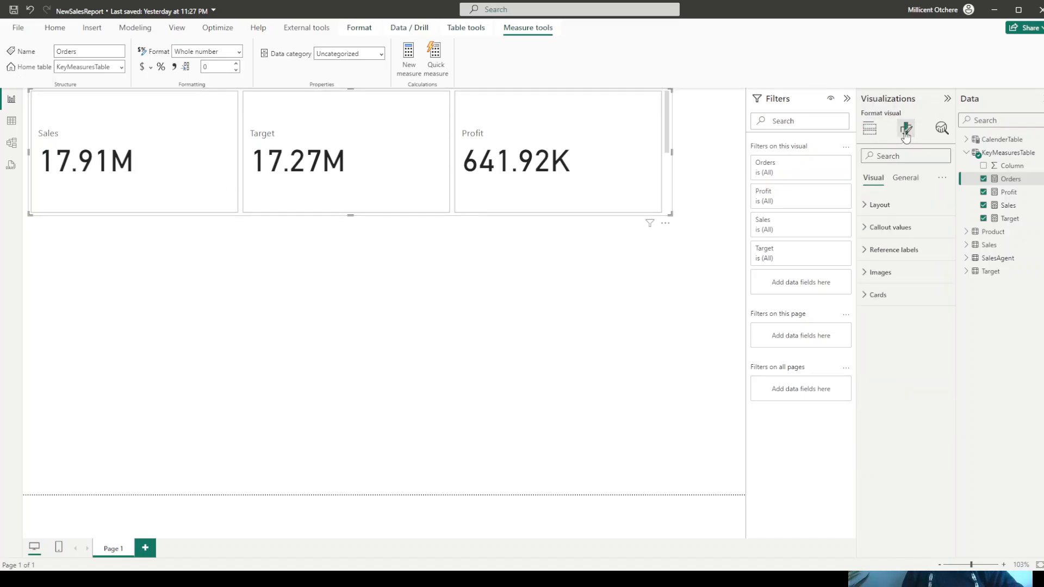
click(879, 209)
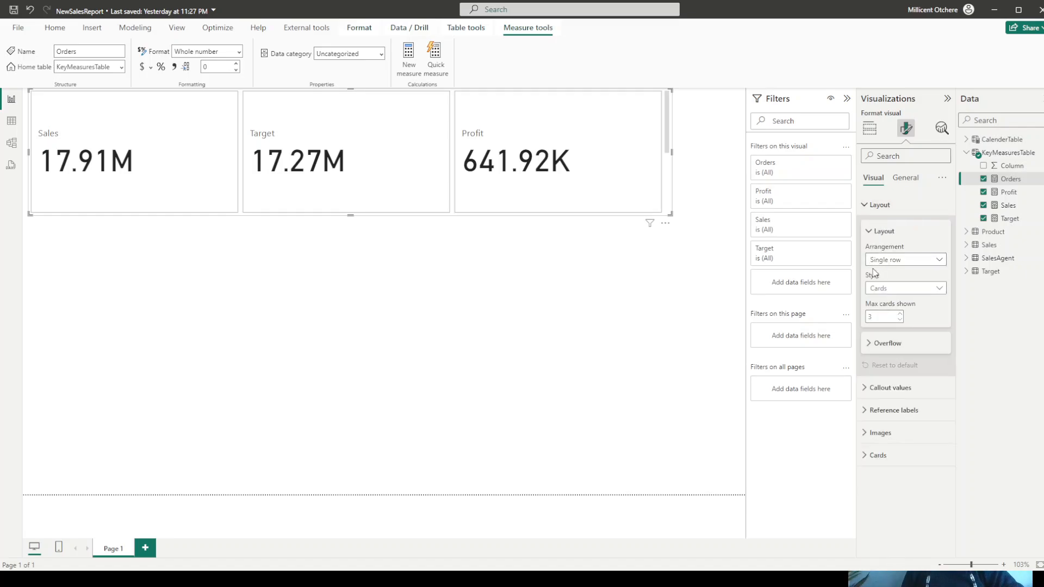
double_click(883, 316)
text(6)
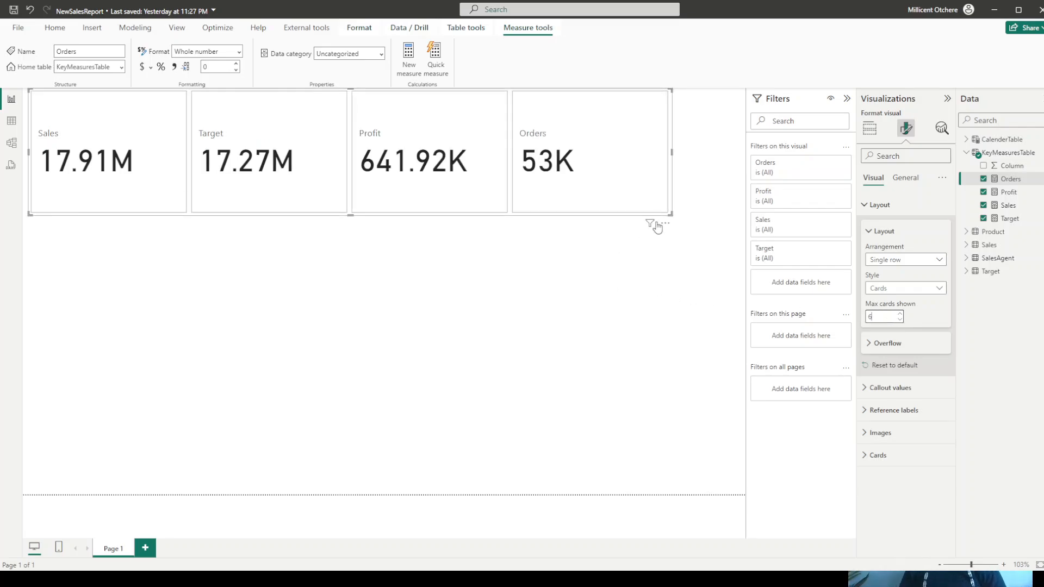
drag(672, 215, 672, 211)
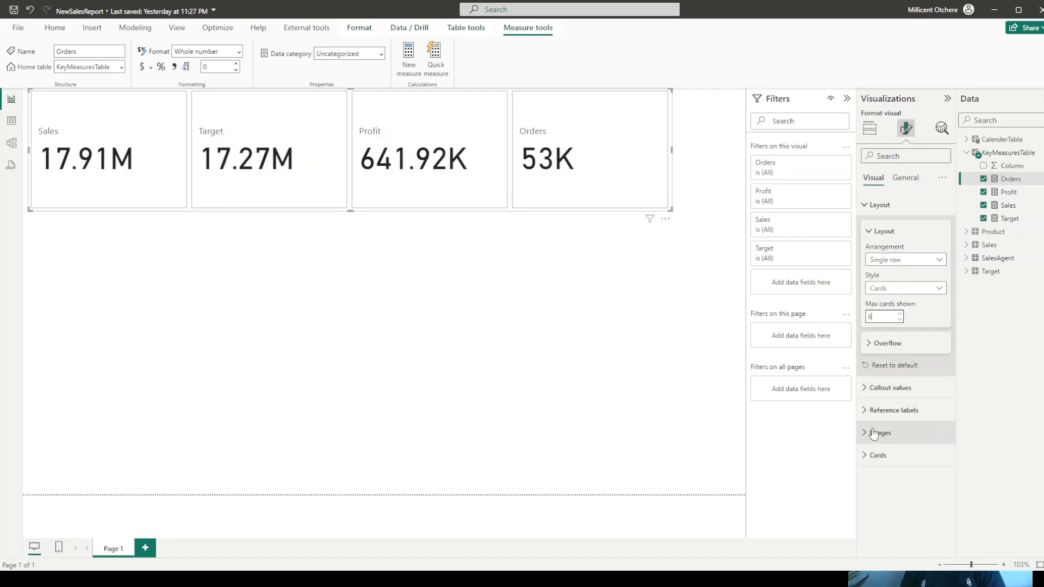
- Set the callout values' font size to 30 for all cards and resize the visual to full page width with a shorter height
click(860, 388)
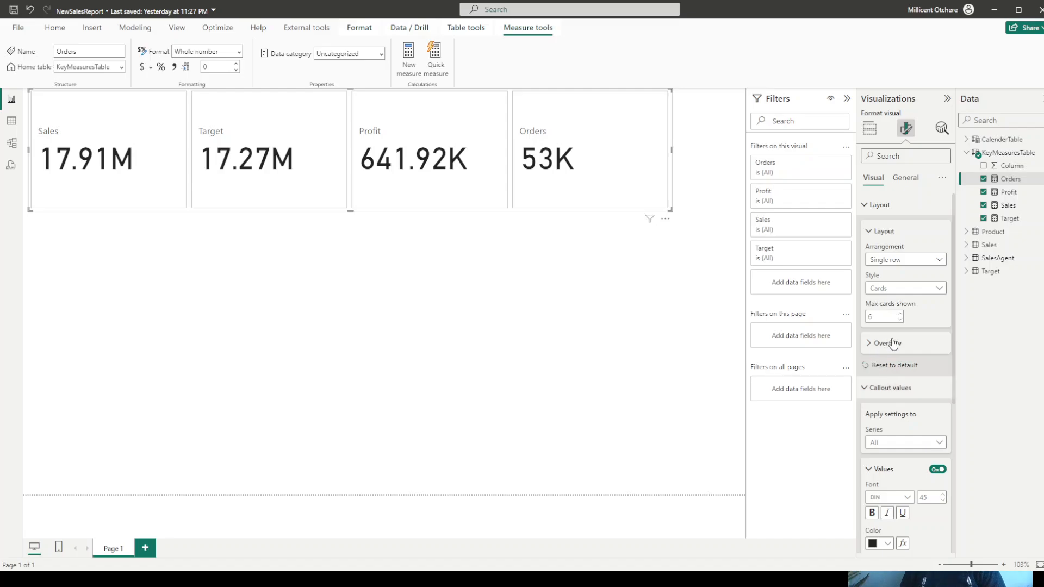
scroll(894, 342, down, 2)
double_click(929, 390)
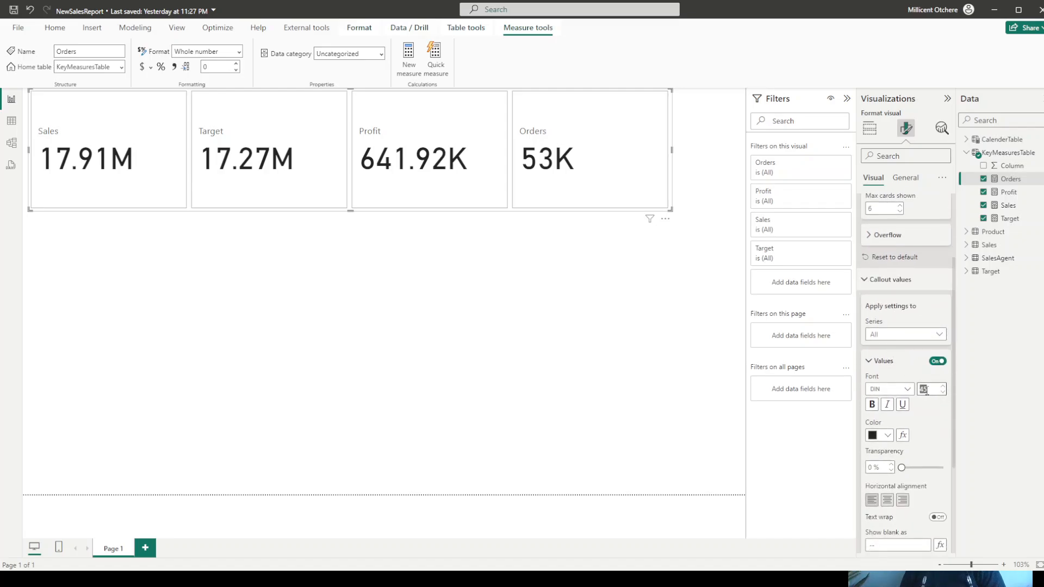
text(30)
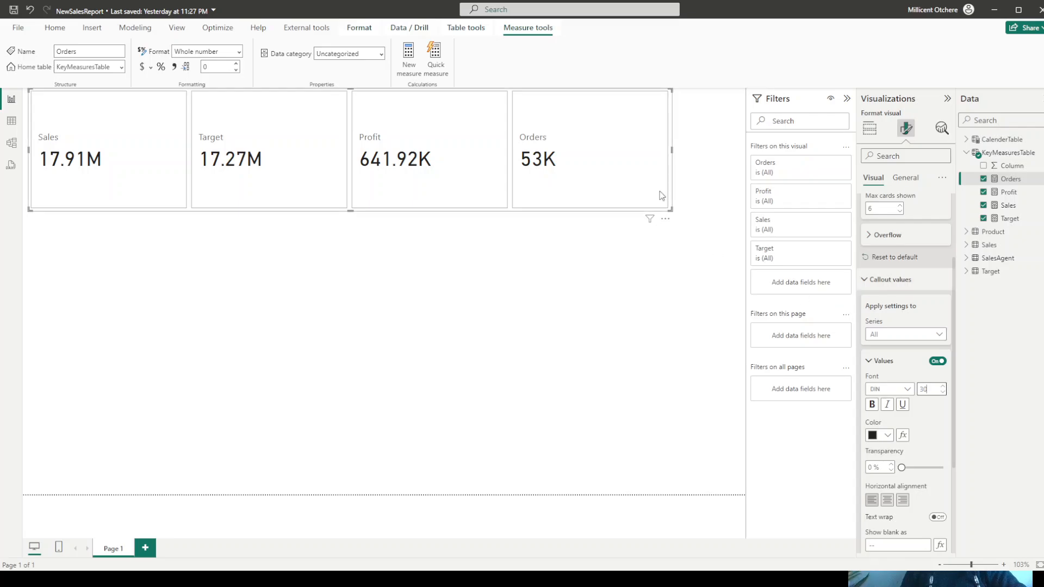
drag(673, 211, 738, 155)
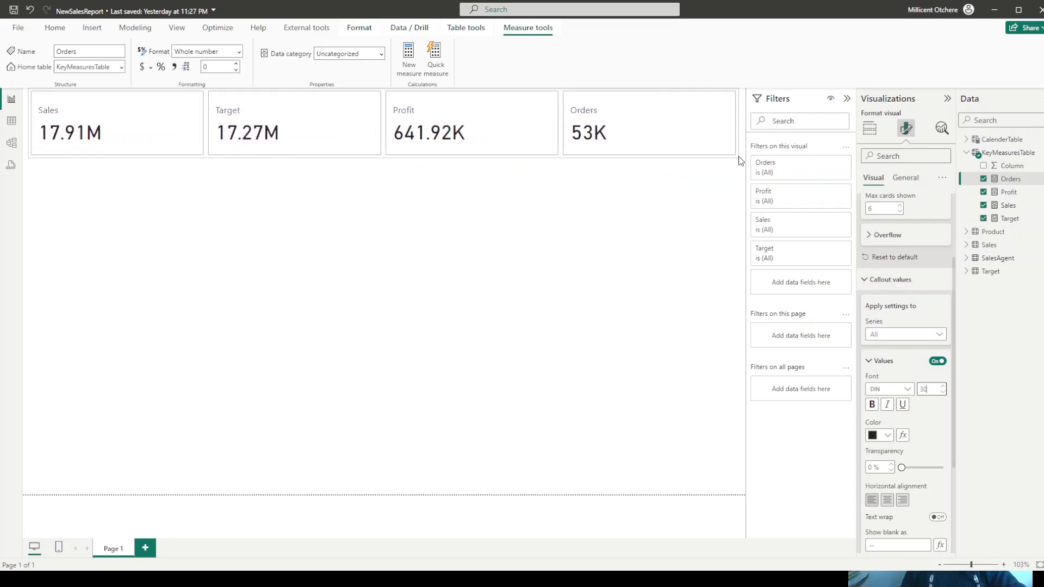
click(217, 265)
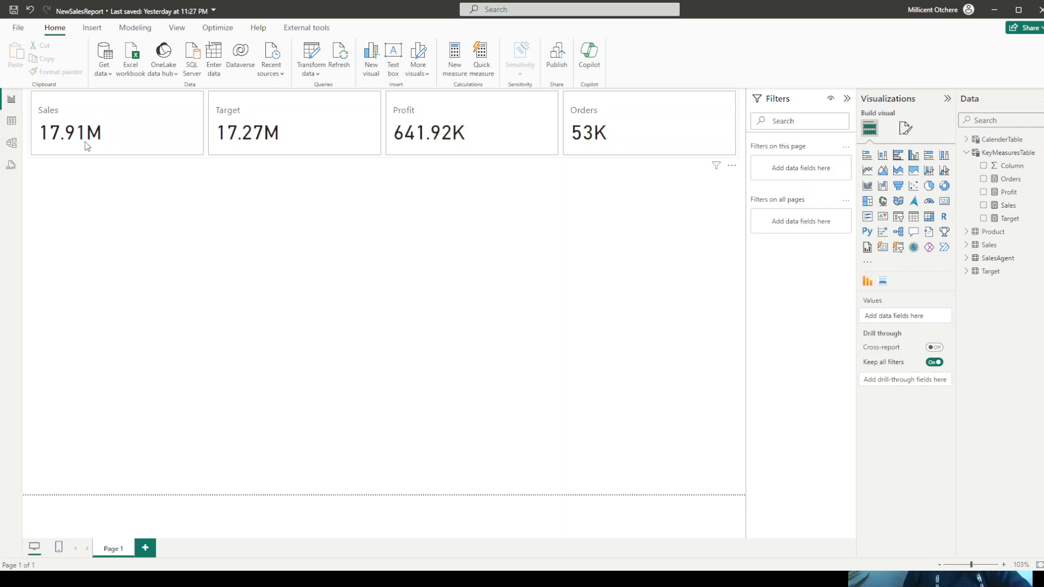
- Format the Sales measure as a number with 1 decimal place and the € Euro (€ 123) currency symbol
click(1014, 210)
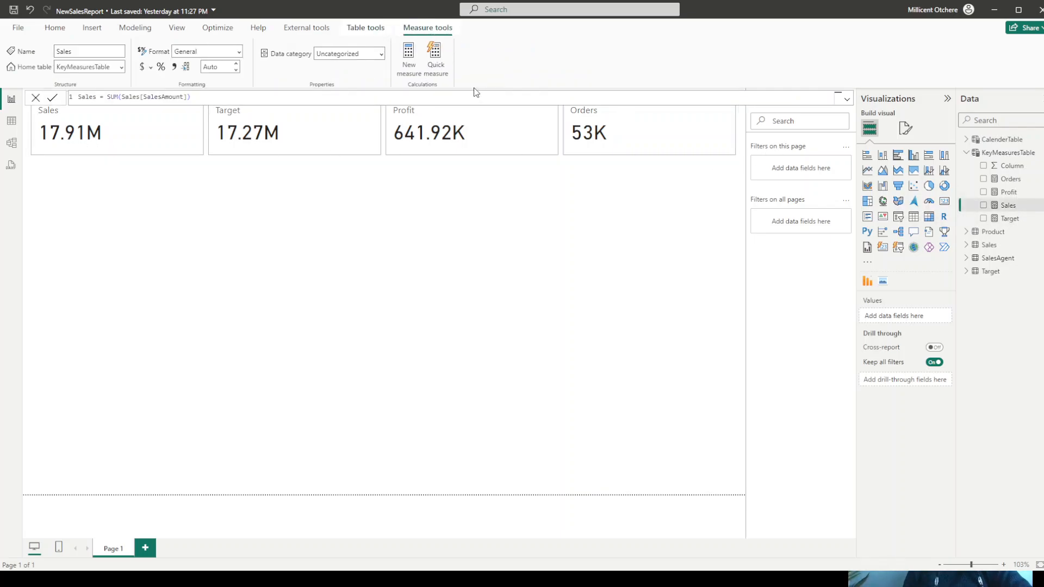
click(239, 52)
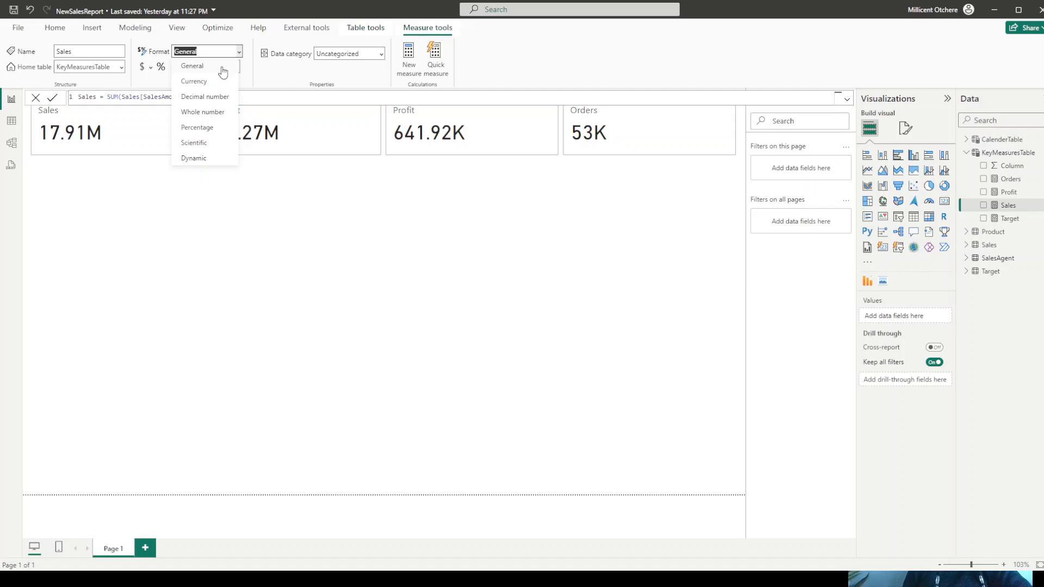
click(204, 98)
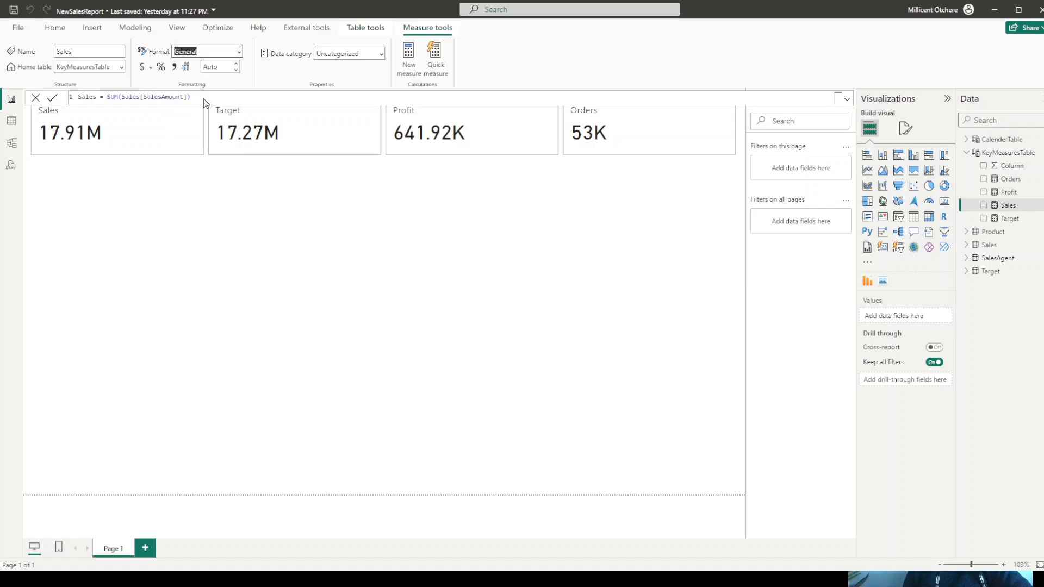
click(236, 70)
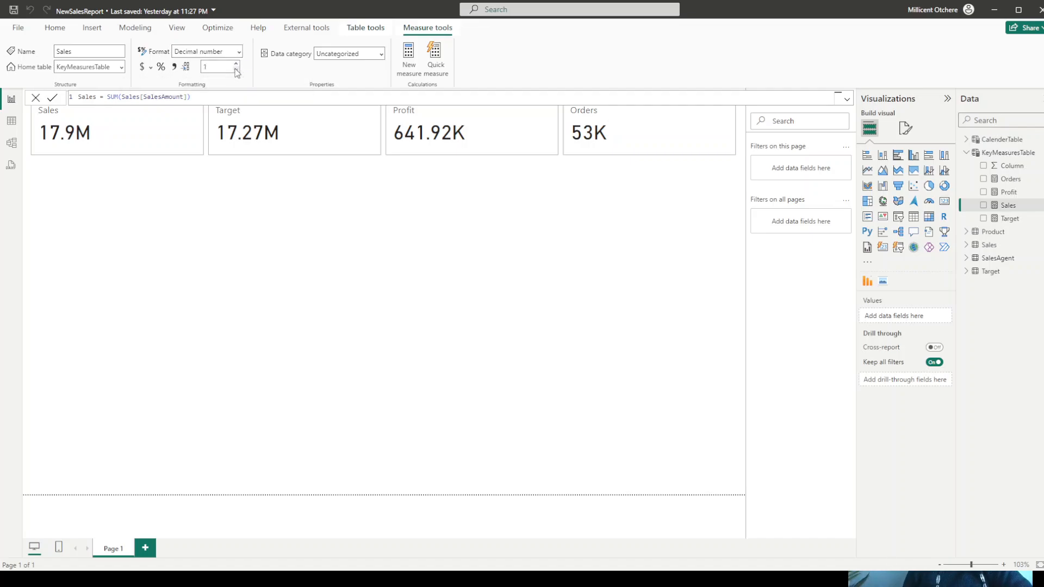
click(151, 68)
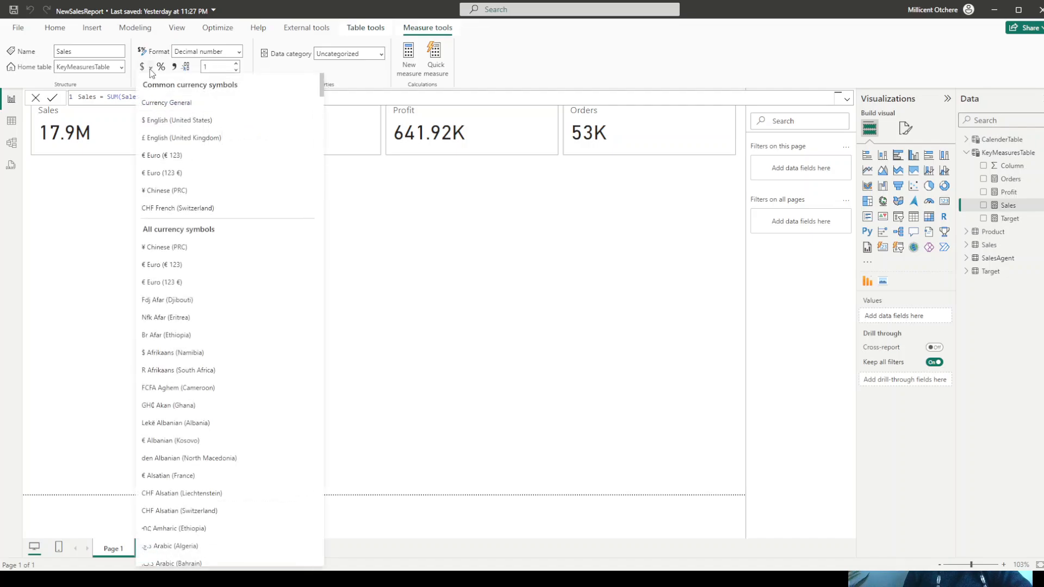
click(152, 156)
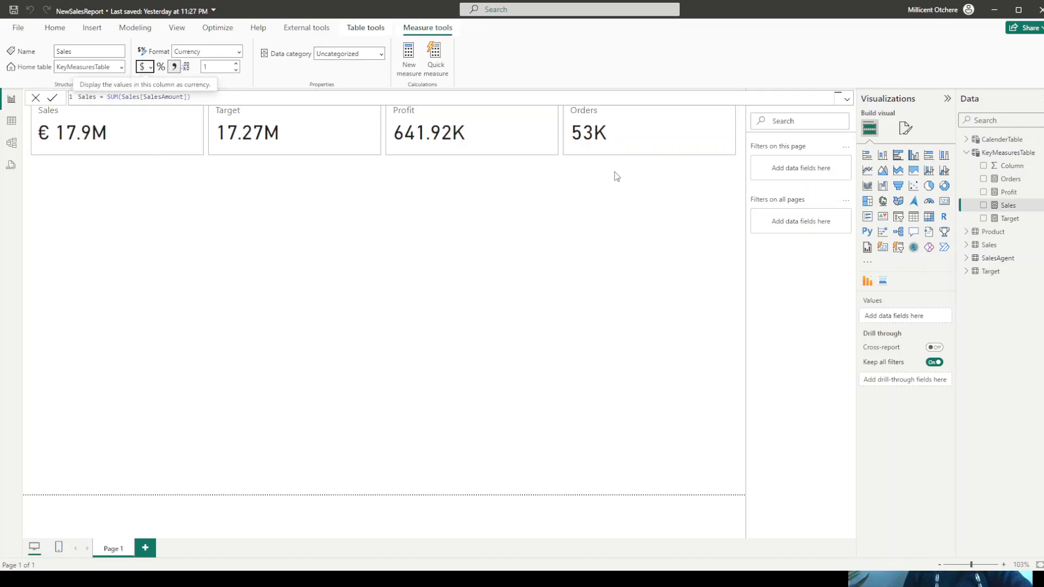
- Format the Target measure as currency with the € Euro (€ 123) symbol
click(1008, 219)
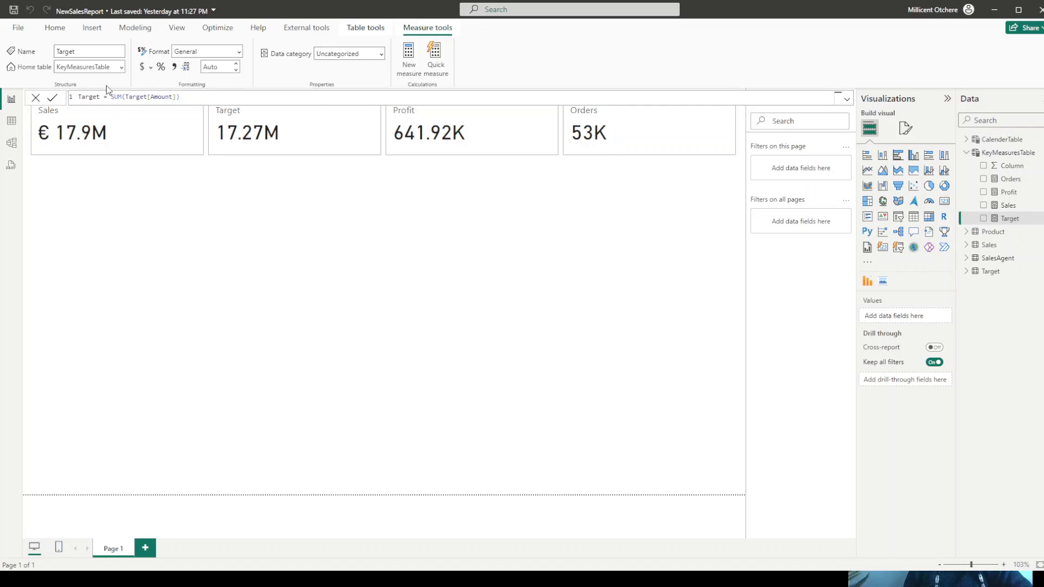
click(151, 67)
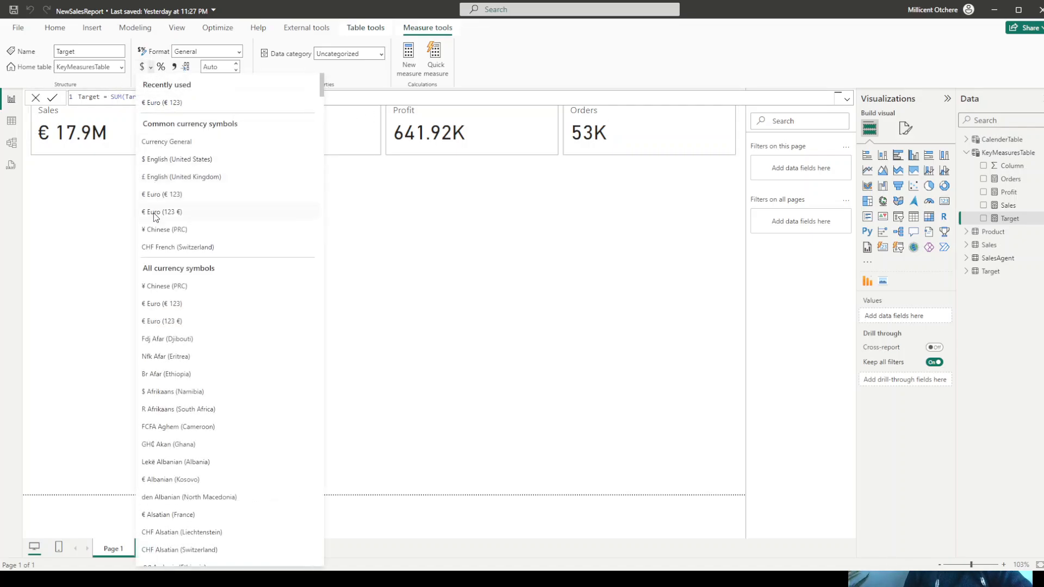
click(154, 213)
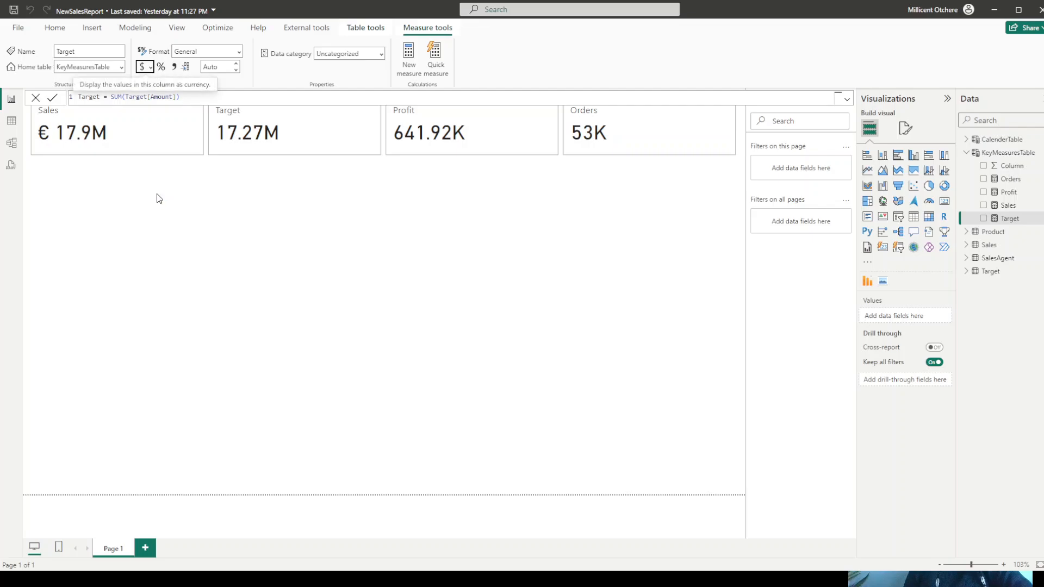
click(150, 68)
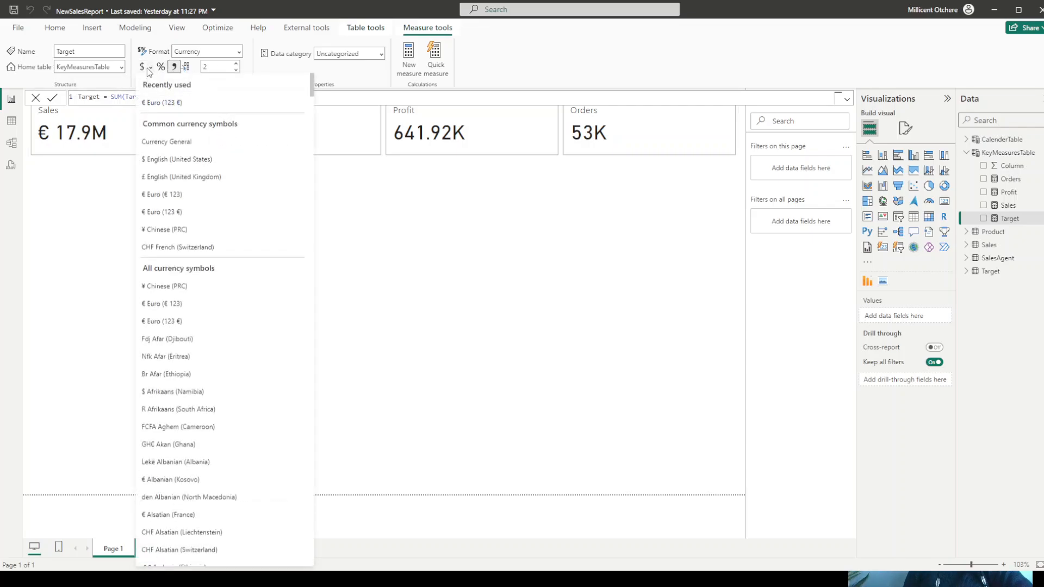
click(159, 198)
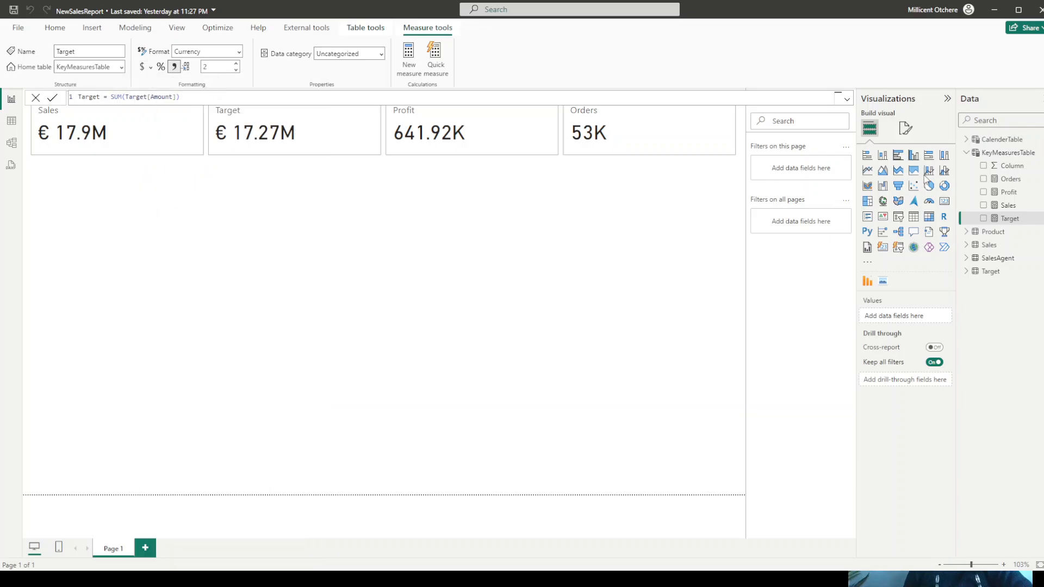
- Format the Profit measure as currency with the € Euro (€ 123) symbol
click(1008, 193)
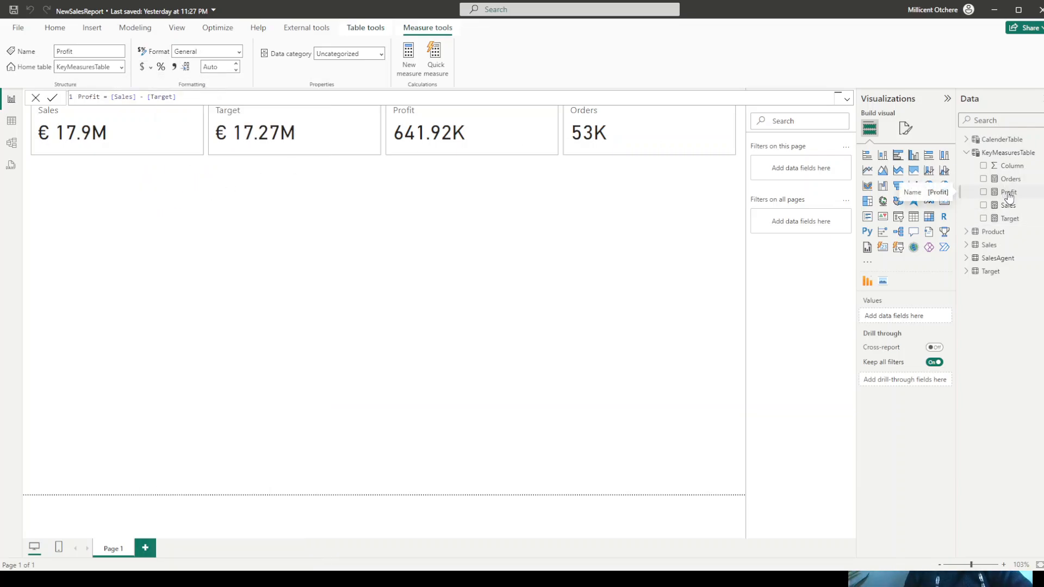
click(151, 67)
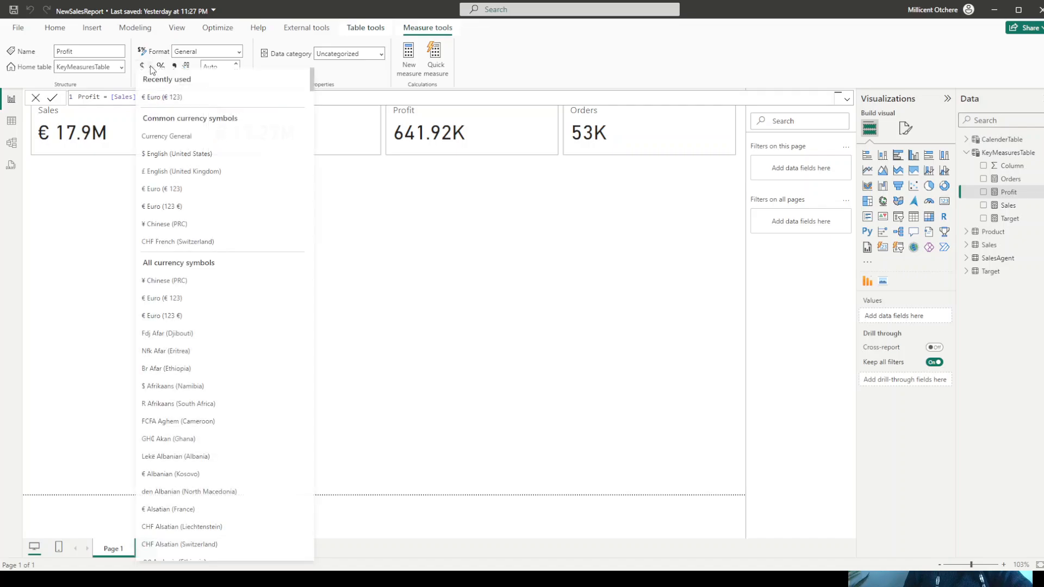
click(168, 103)
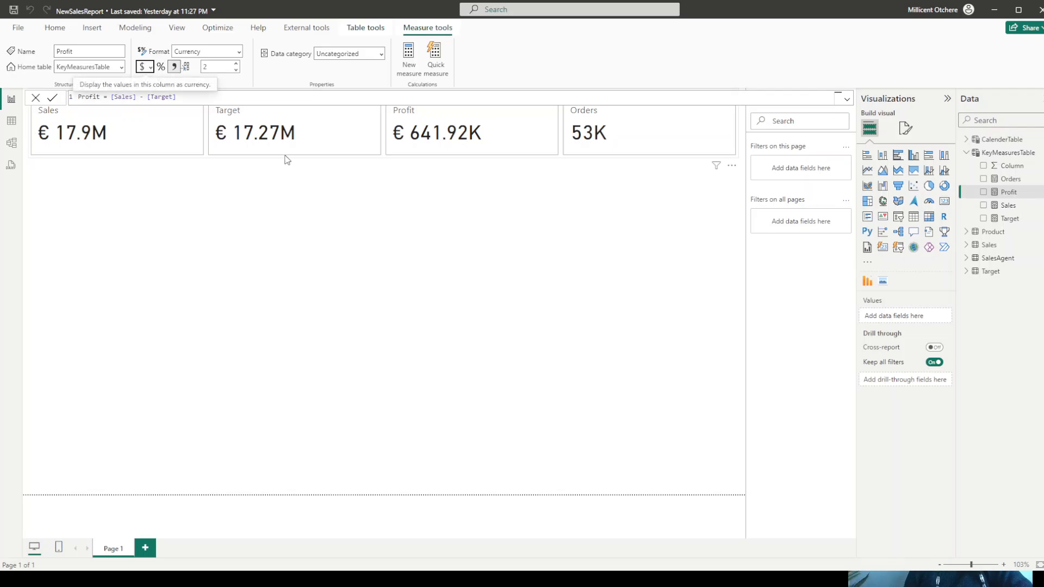
- Look through the card visual's callout value and label formatting settings
click(304, 154)
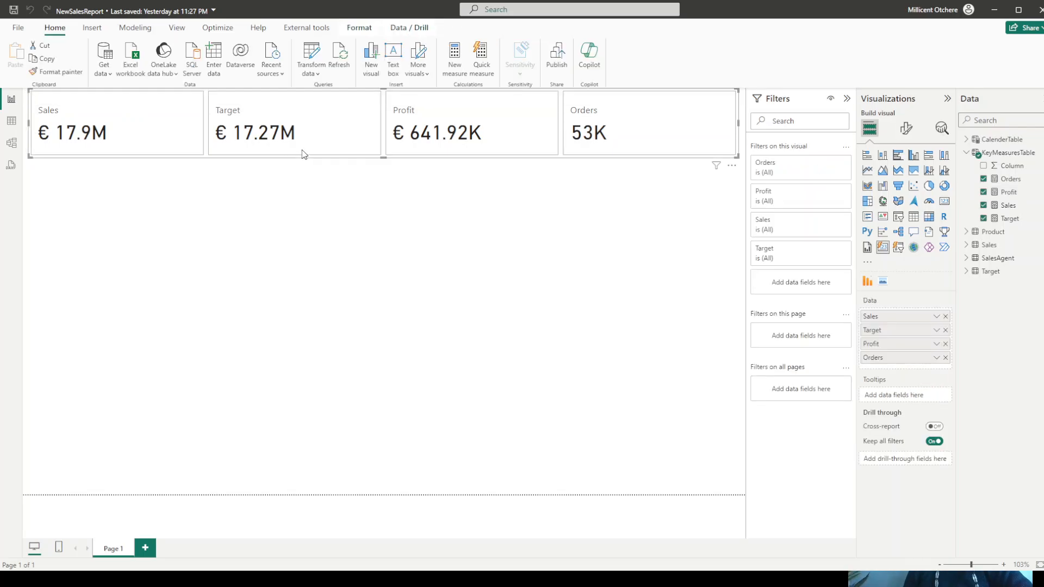
click(905, 132)
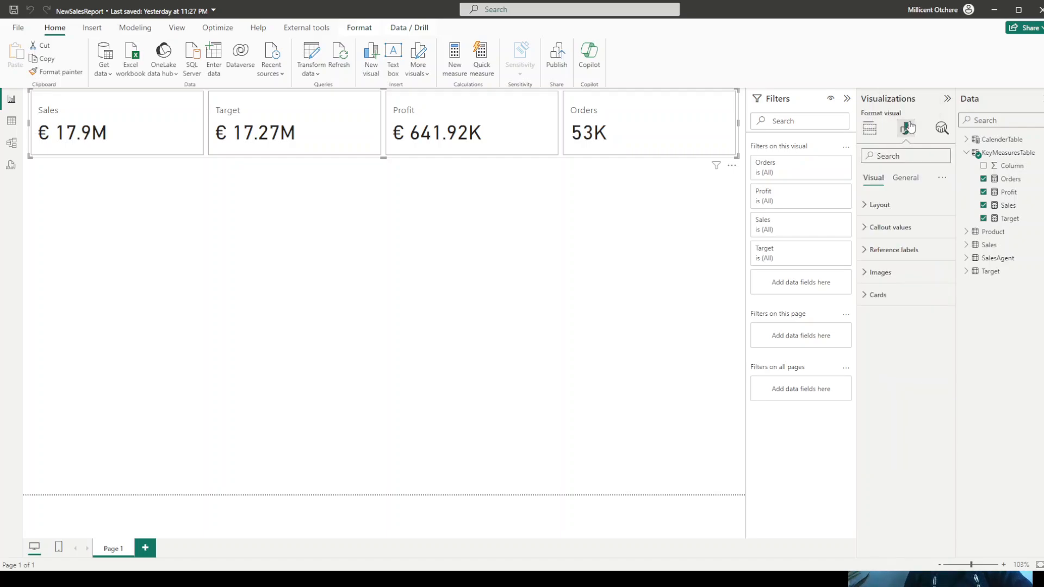
click(881, 235)
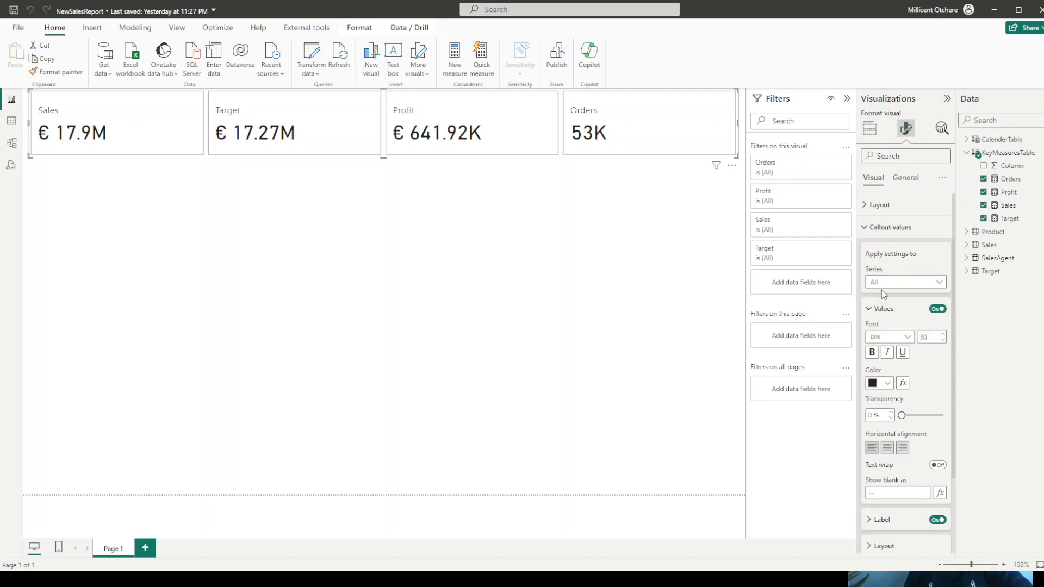
scroll(907, 296, down, 3)
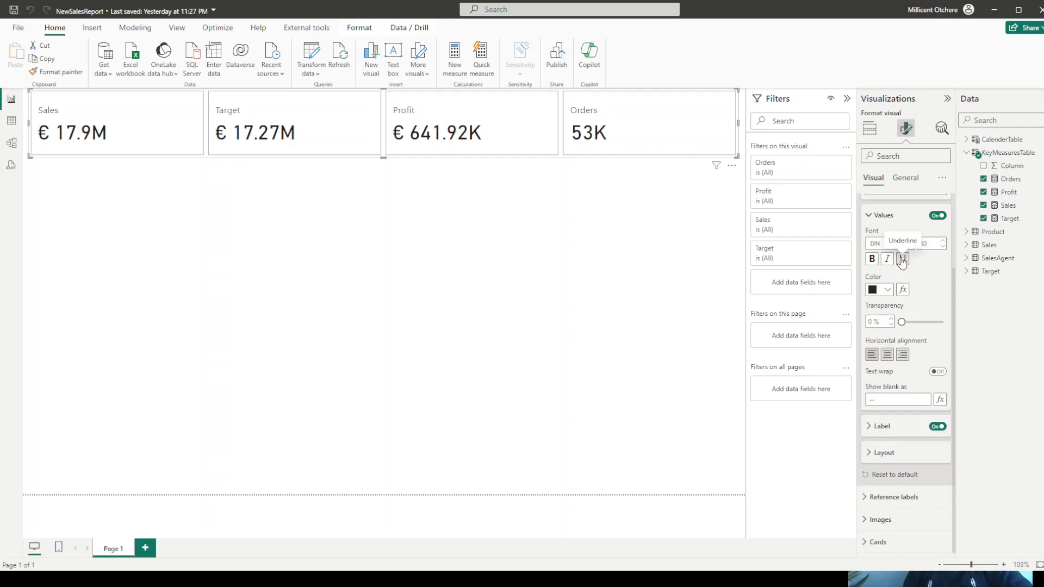
click(869, 430)
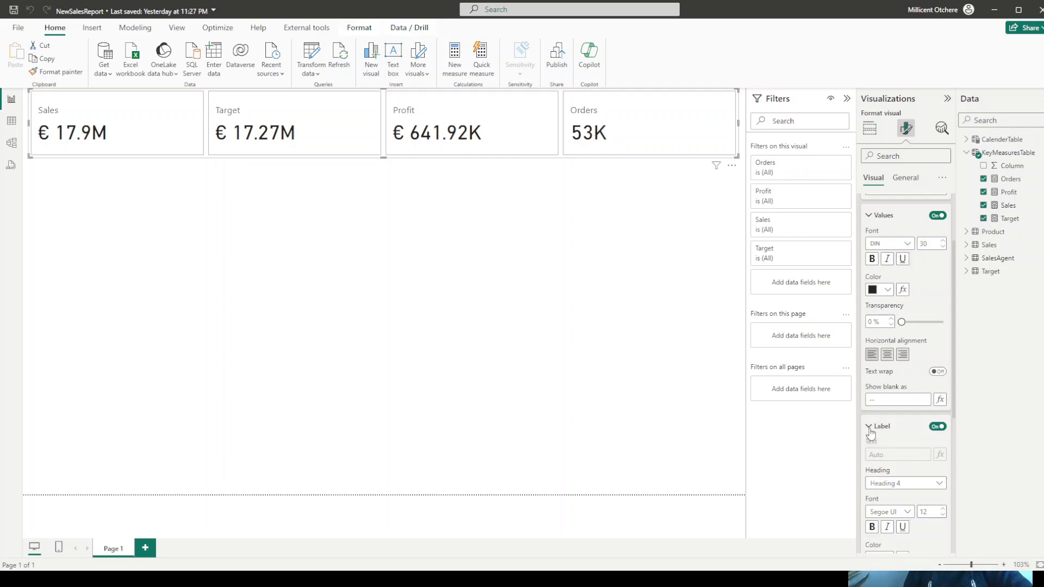
scroll(892, 402, down, 4)
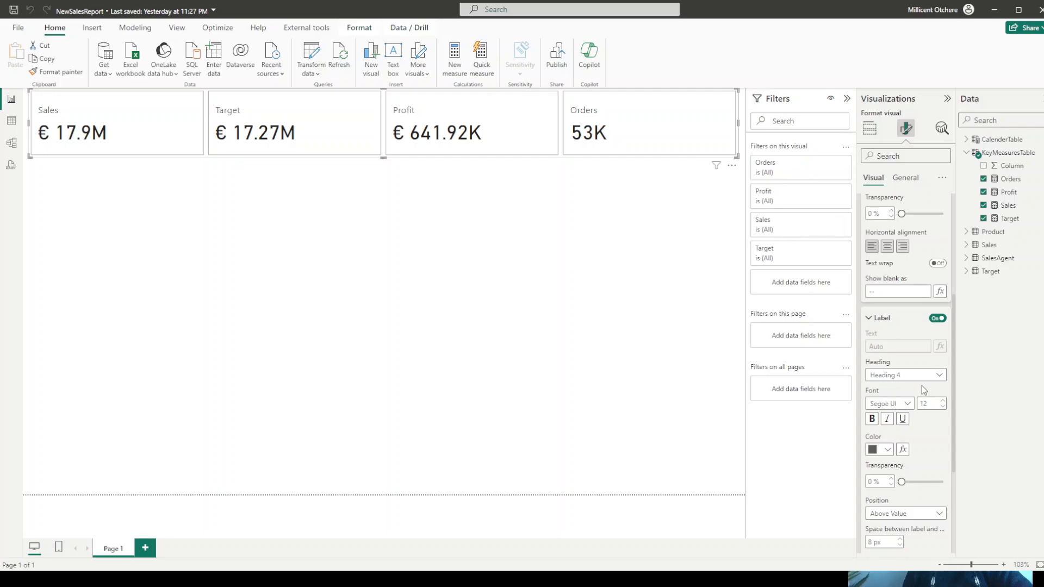
click(689, 152)
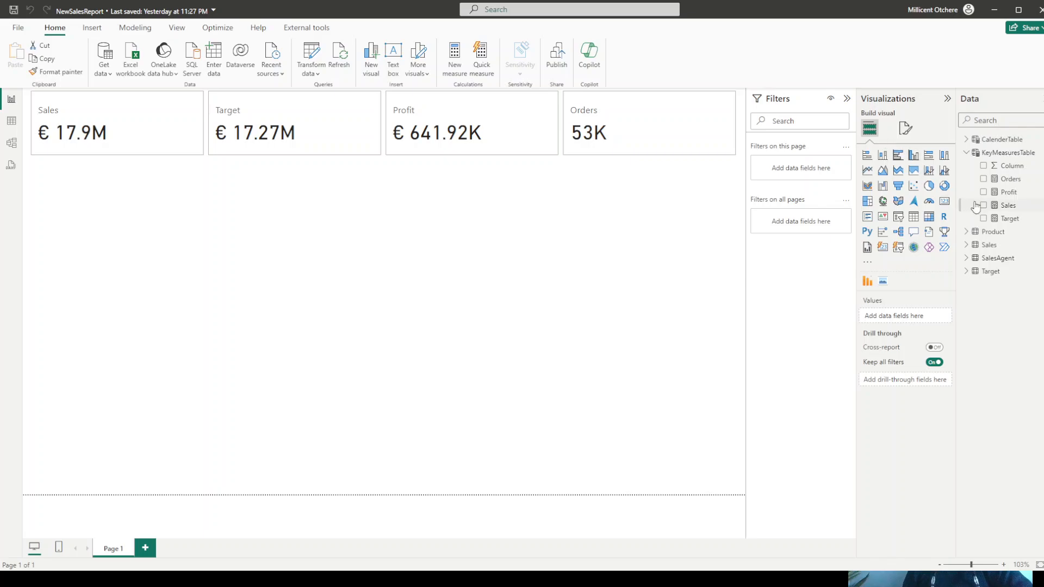
- Set the Profit and Target measures to 1 decimal place
drag(1009, 192, 869, 177)
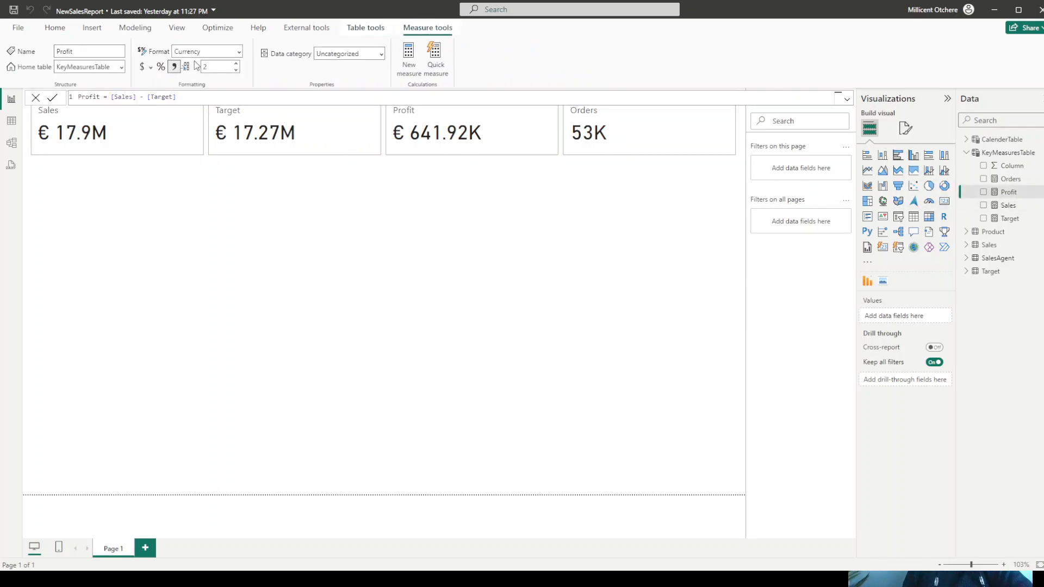
click(236, 70)
click(1009, 222)
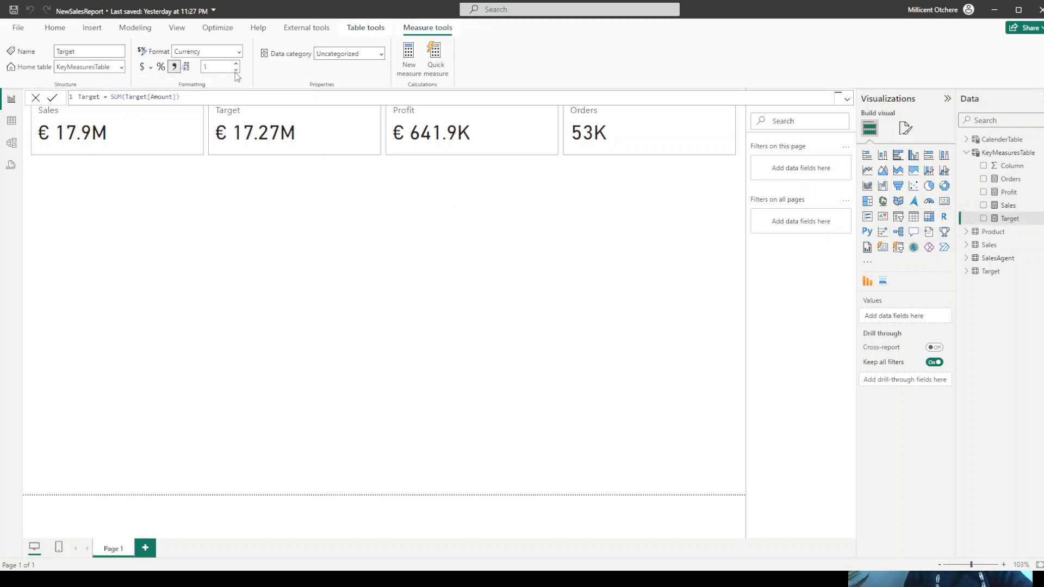
- Insert a line chart of Sales by CalenderTable Date, keeping only Year and Month from the date hierarchy on the X-axis
click(218, 244)
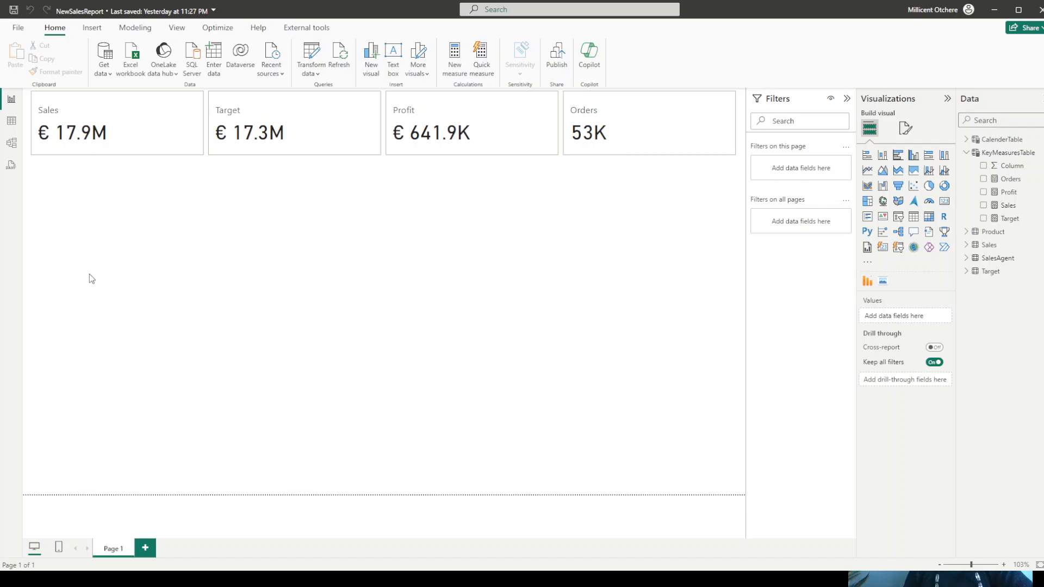
click(867, 171)
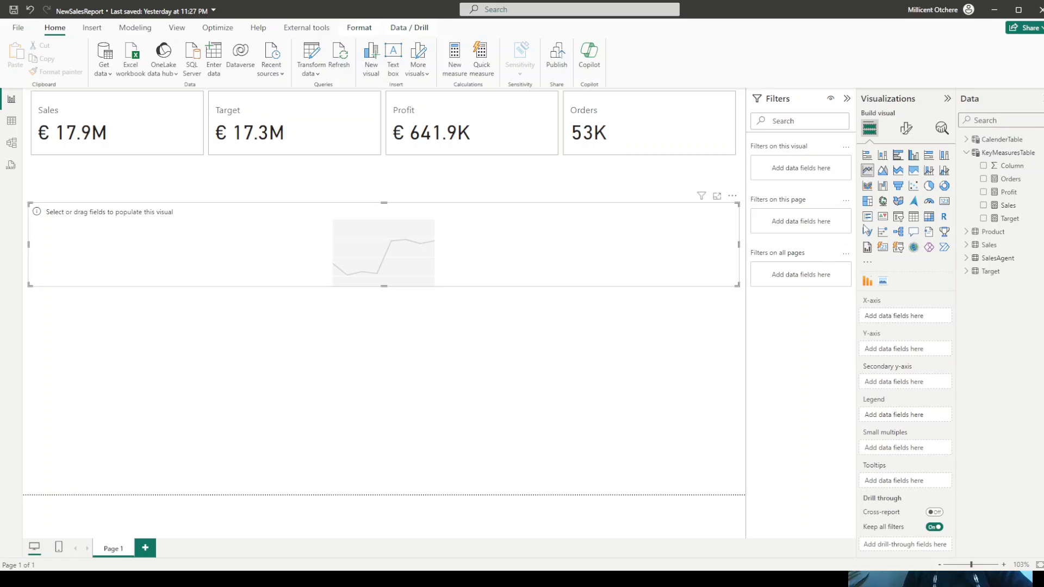
drag(1003, 211, 911, 353)
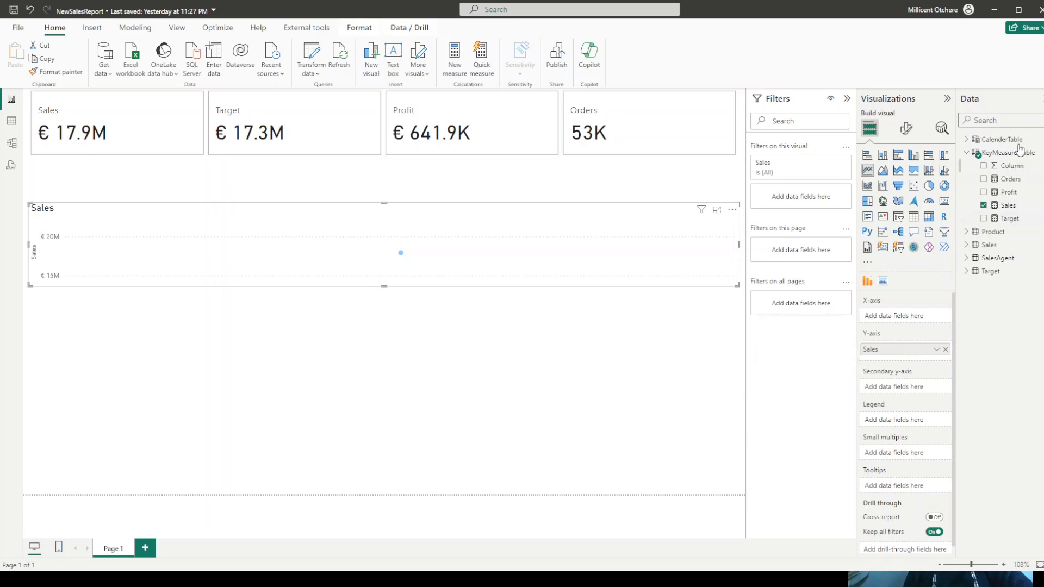
click(967, 141)
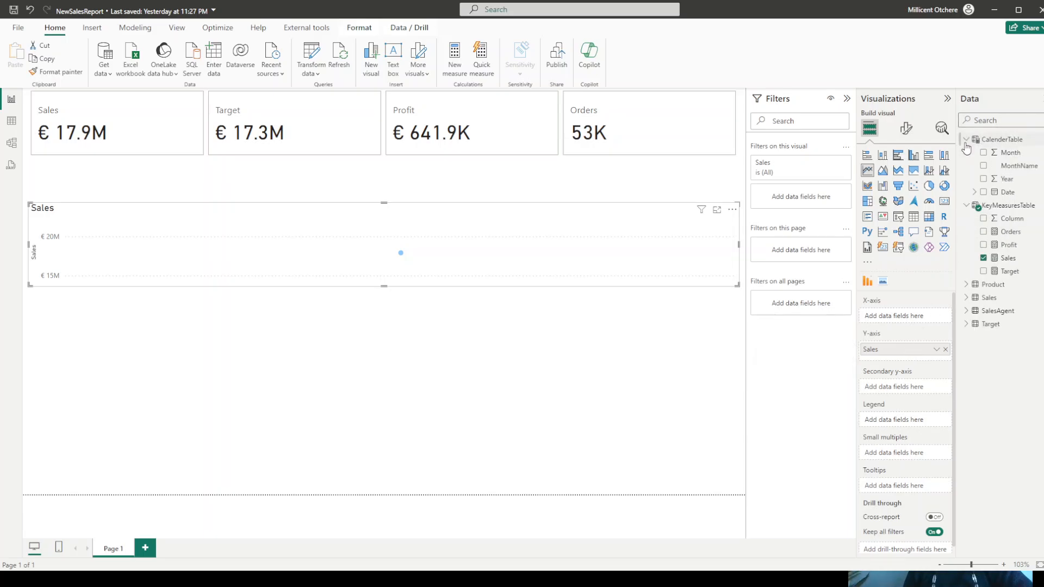
drag(1006, 198, 910, 322)
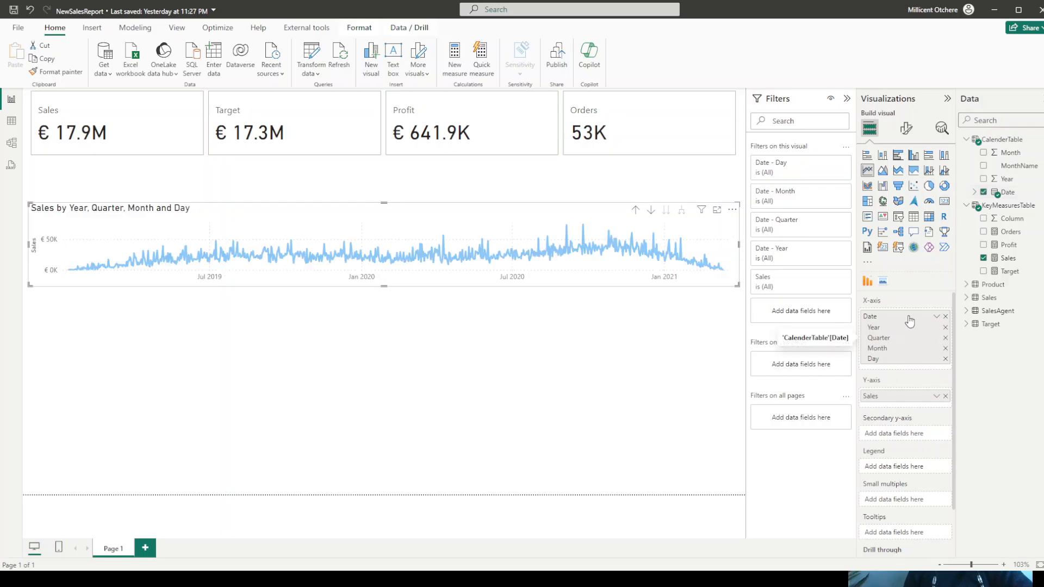
click(945, 359)
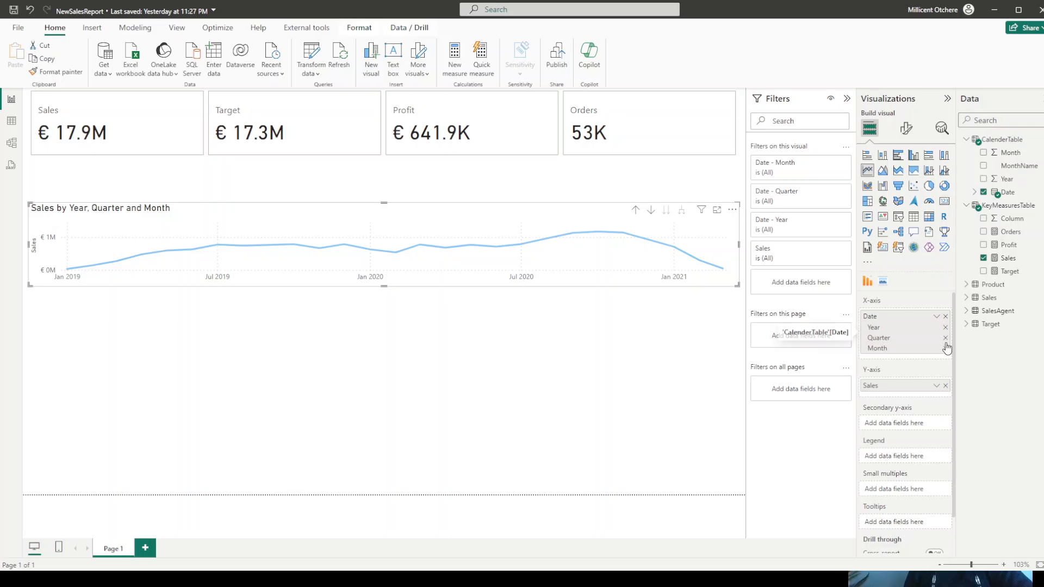
click(946, 338)
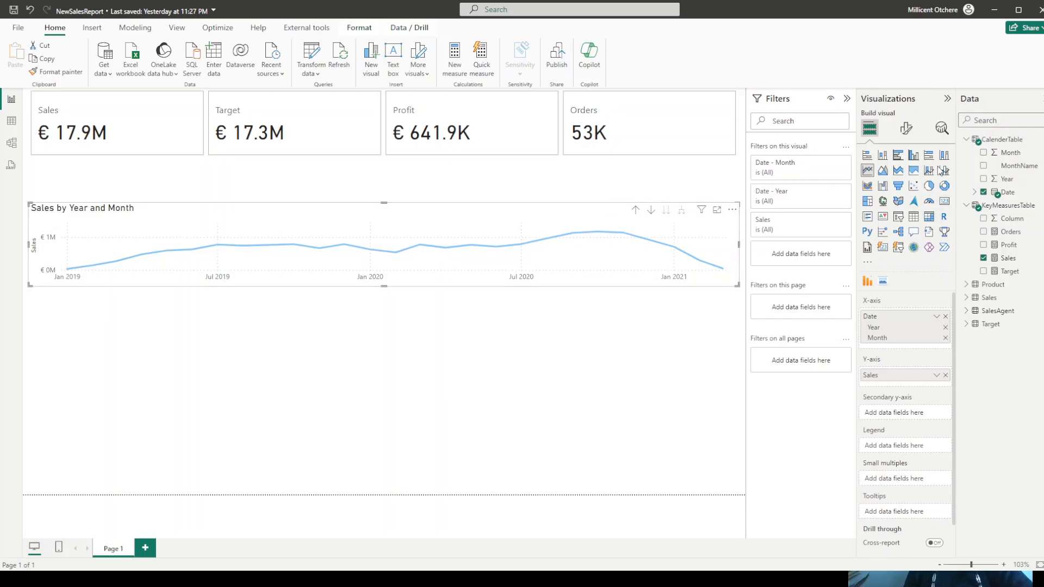
- Convert the line chart to a line and clustered column chart with the Target measure on the line y-axis
click(943, 172)
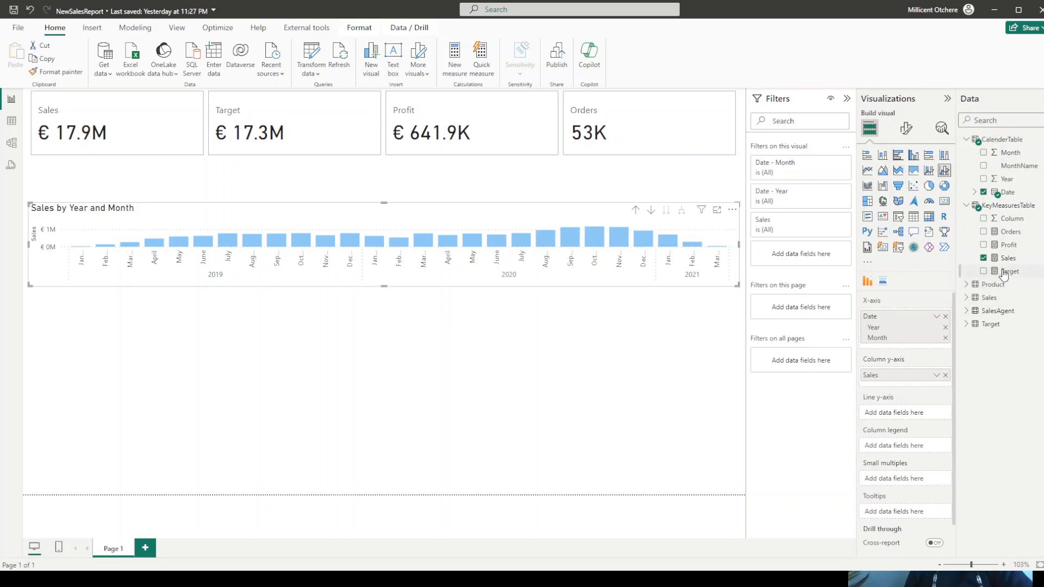
drag(1005, 272, 900, 413)
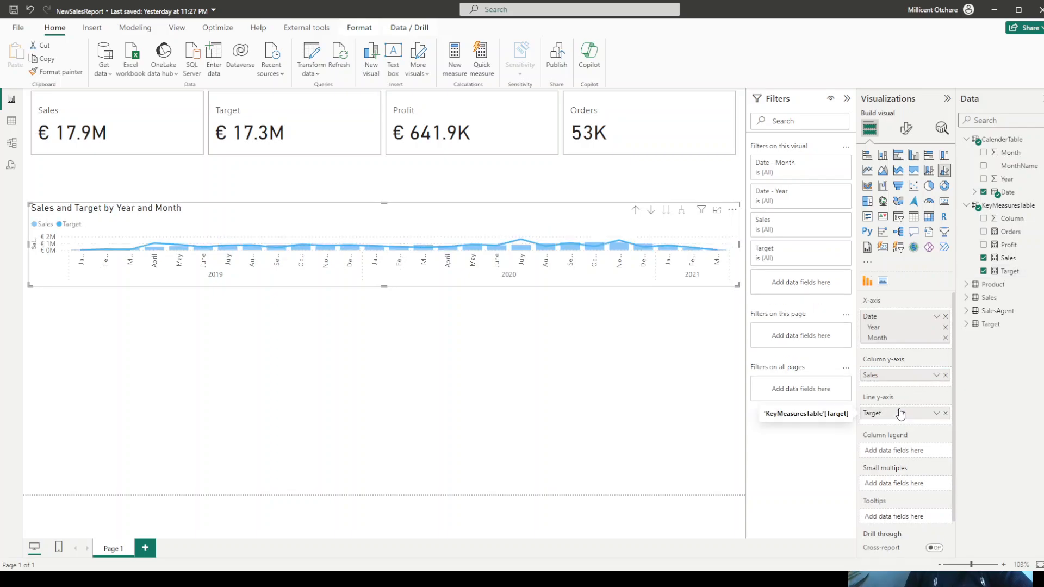
- Resize the Sales and Target chart to start just below the cards, extend slightly further down and span about half the page width
click(385, 202)
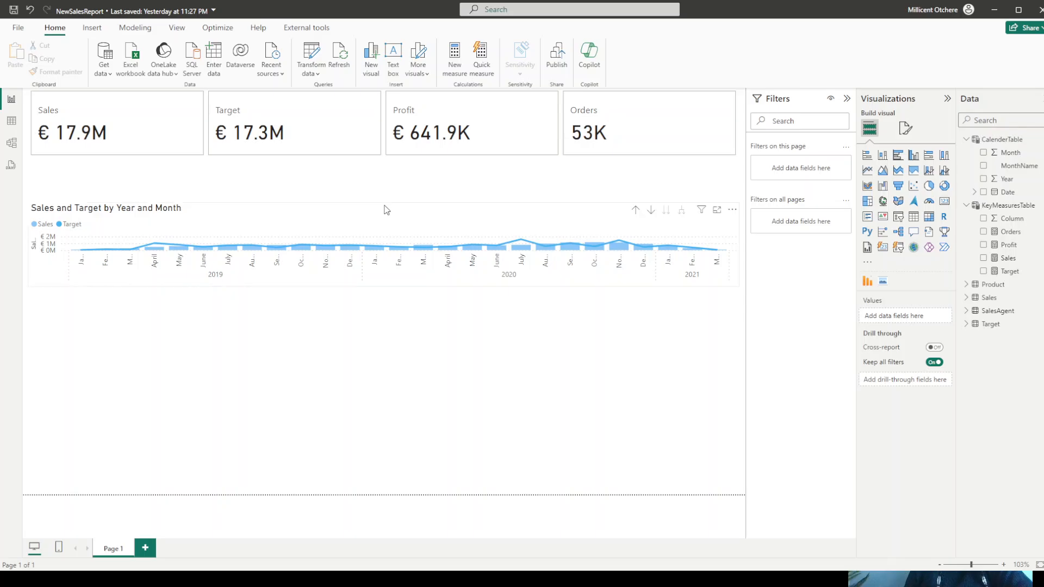
click(385, 207)
drag(384, 195, 384, 167)
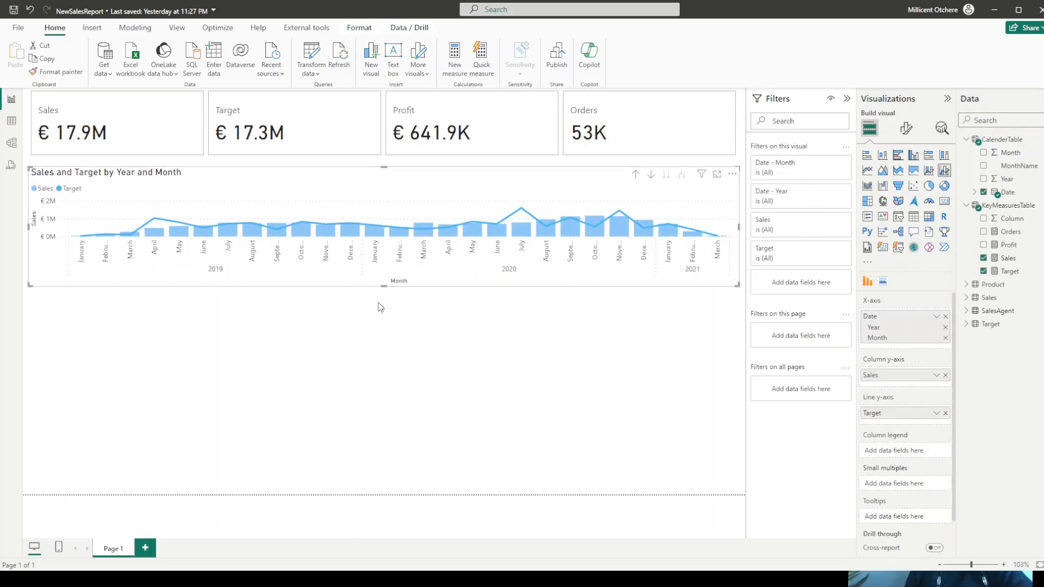
drag(380, 308, 380, 320)
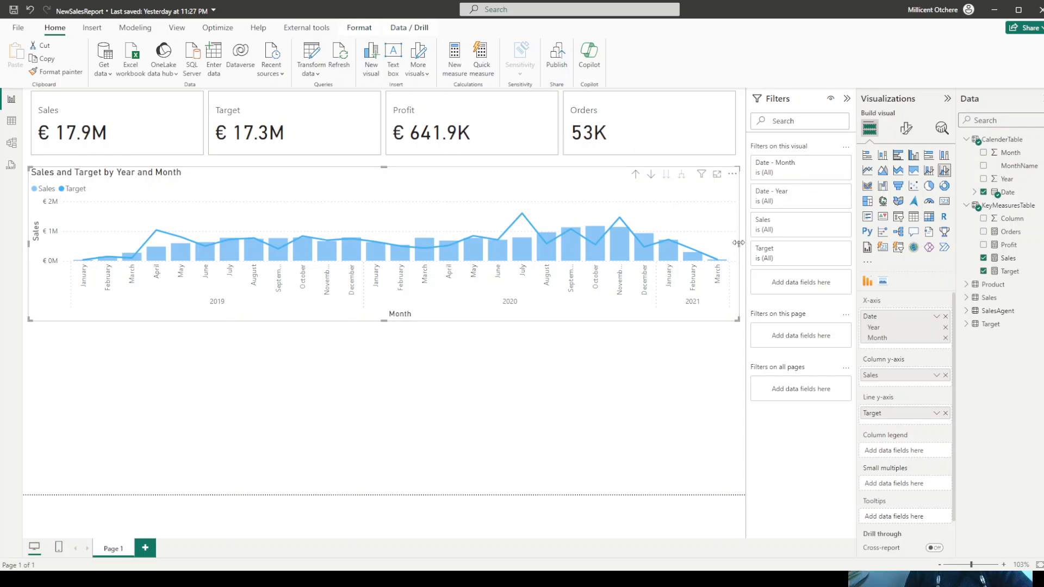
drag(739, 243, 419, 240)
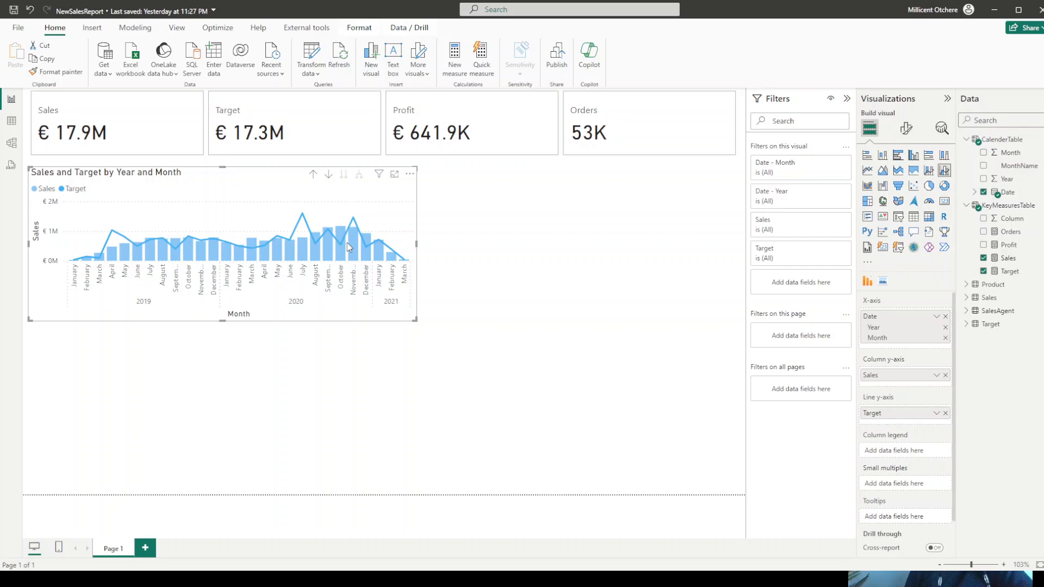
- Insert a funnel chart with the Sales measure as values and the Channel field as category
click(466, 252)
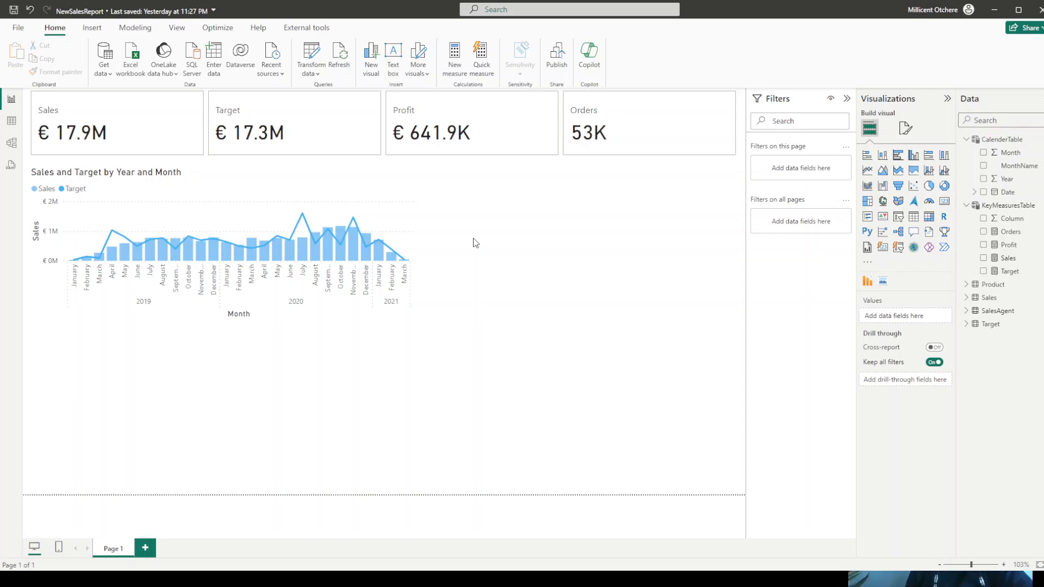
click(899, 186)
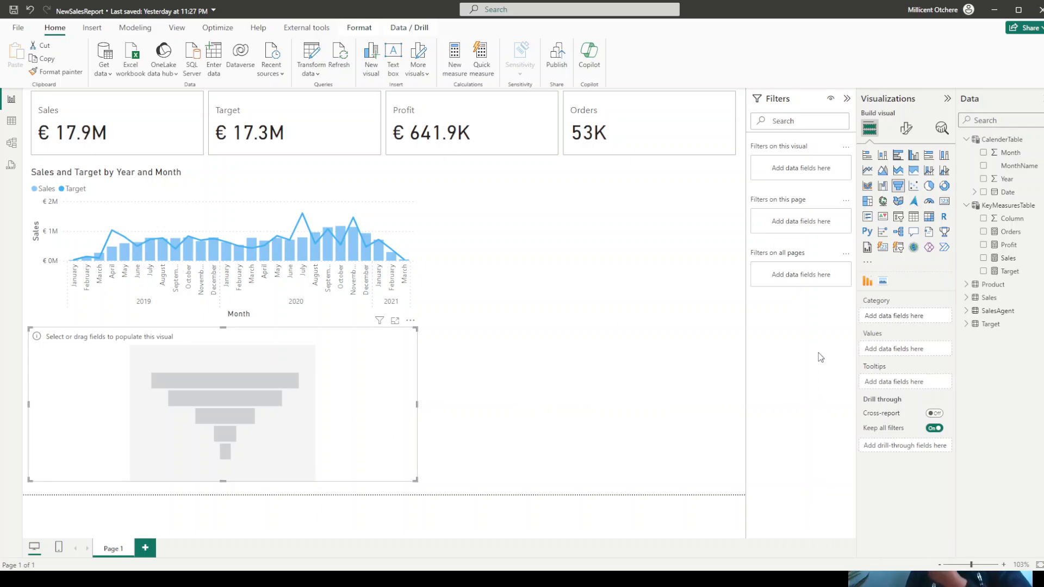
drag(1009, 260, 912, 351)
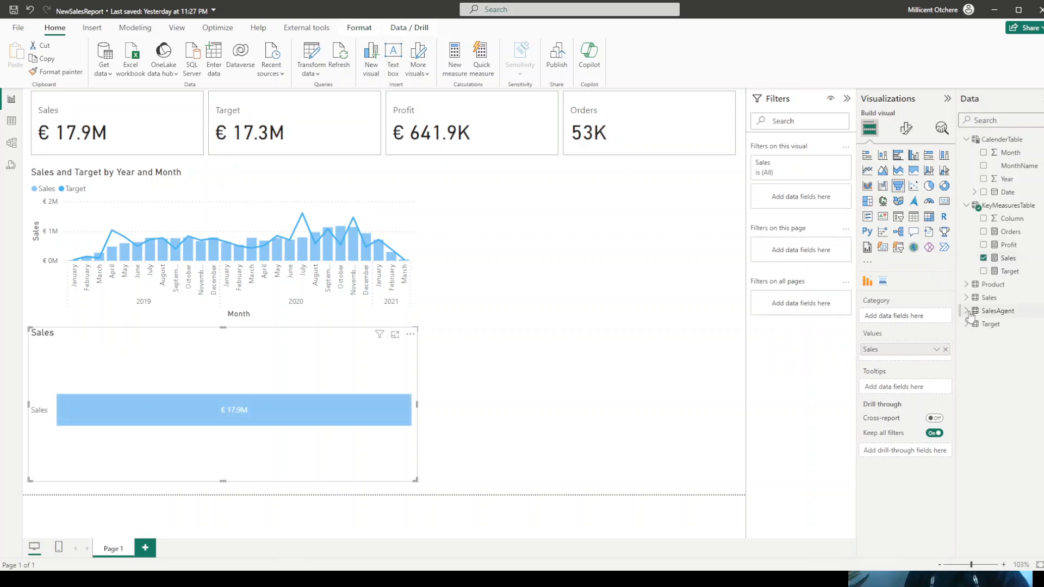
click(983, 121)
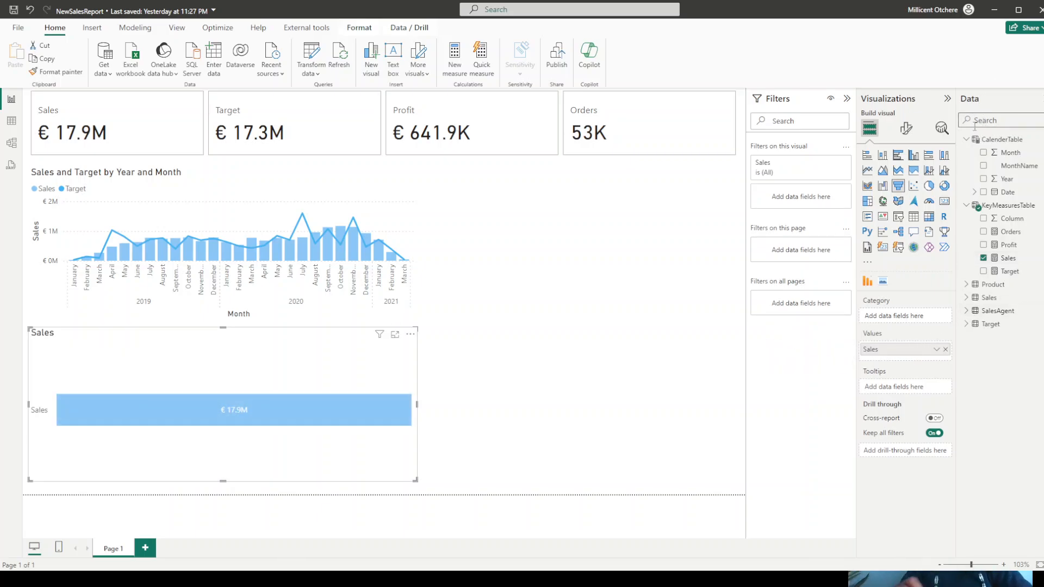
text(channel)
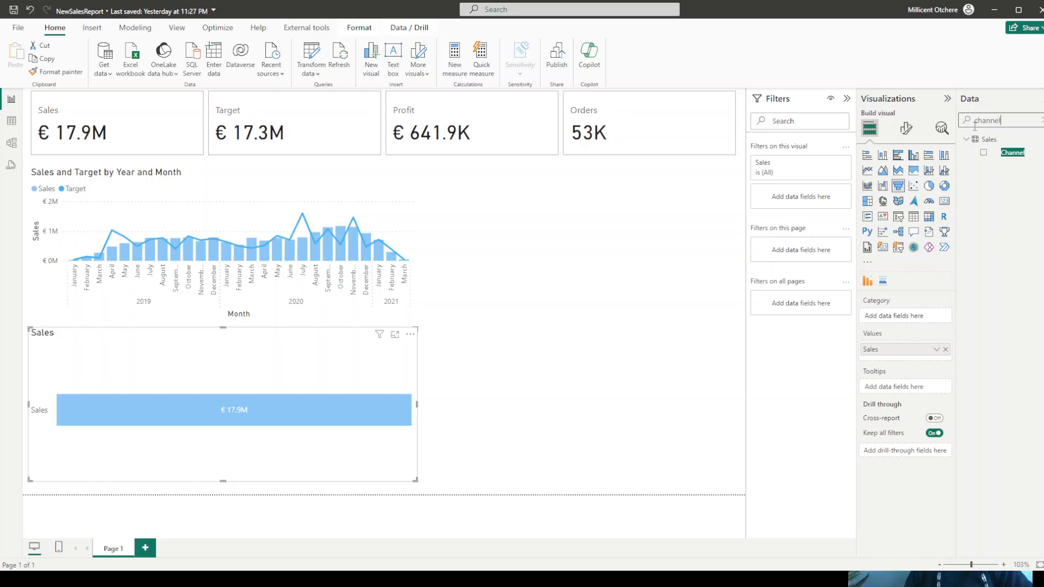
drag(1013, 153, 916, 321)
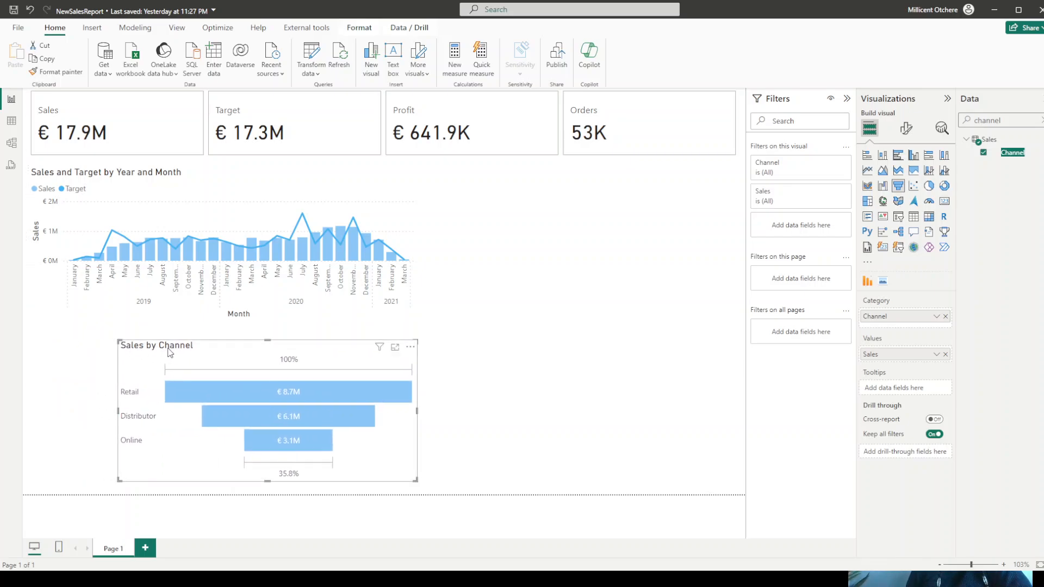
- Shrink the Sales by Channel funnel and place it beside the Sales and Target chart, below the Profit and Orders cards
drag(39, 329, 489, 201)
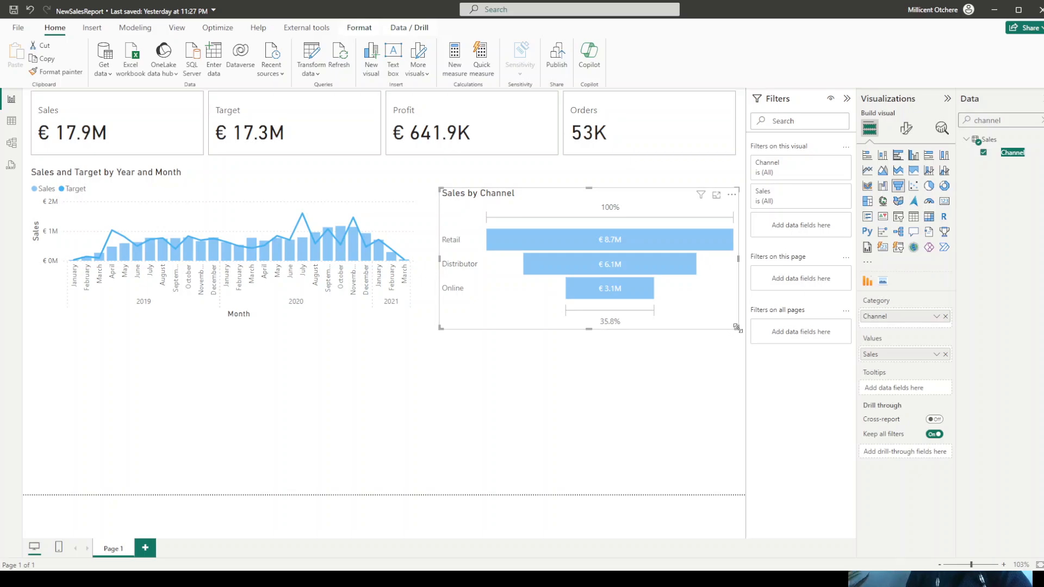
drag(736, 327, 664, 312)
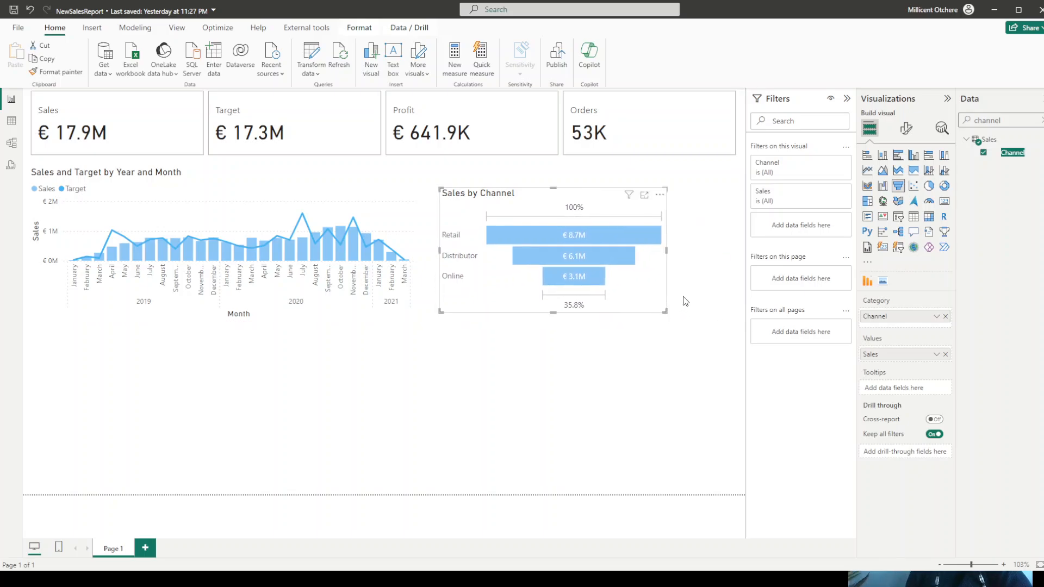
click(598, 404)
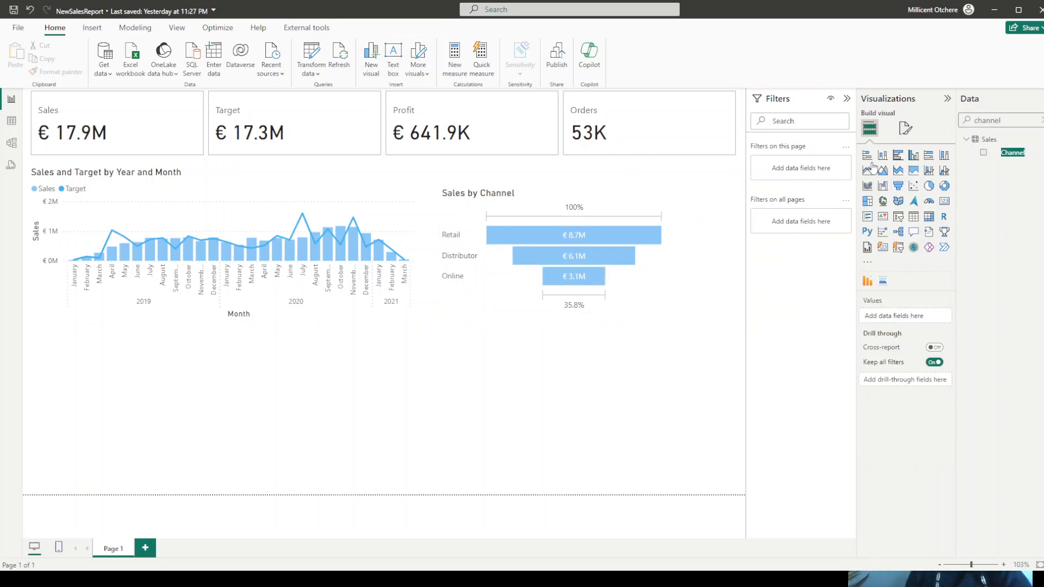
- Insert a clustered bar chart with the Sales measure on the X-axis and SalesAgent Supervisor on the Y-axis
click(898, 156)
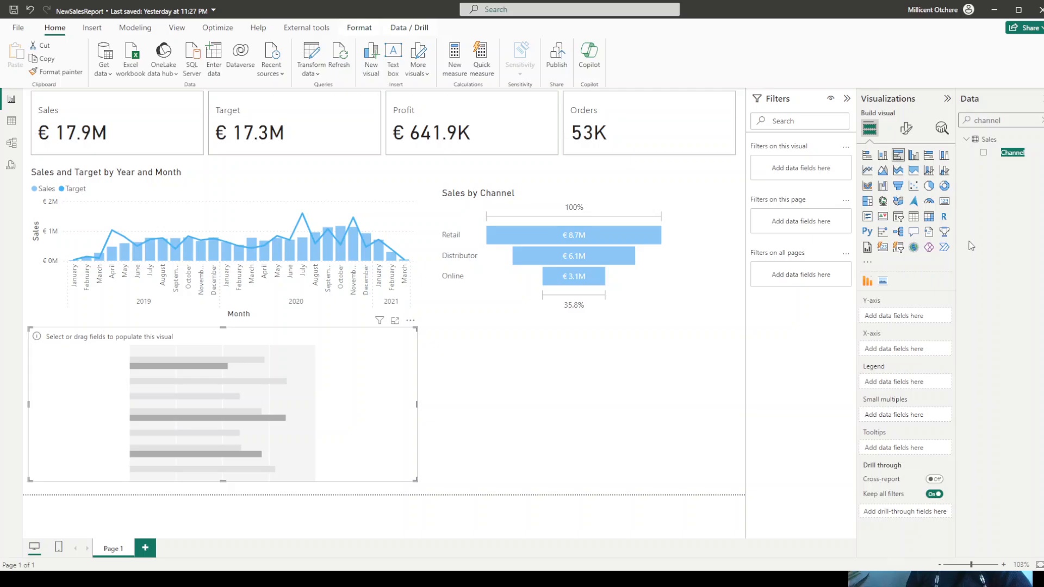
click(1042, 120)
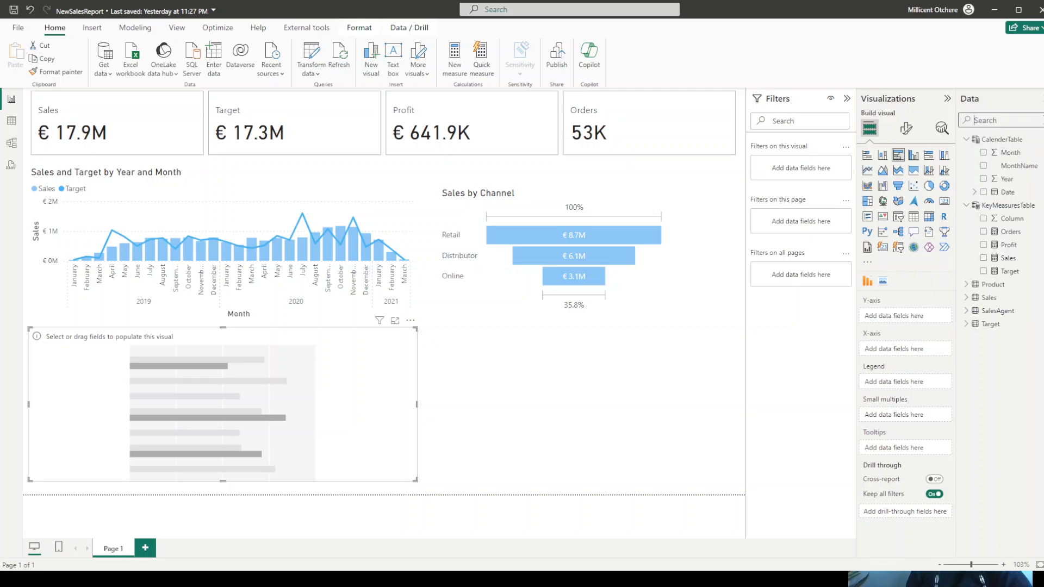
drag(1007, 259, 905, 353)
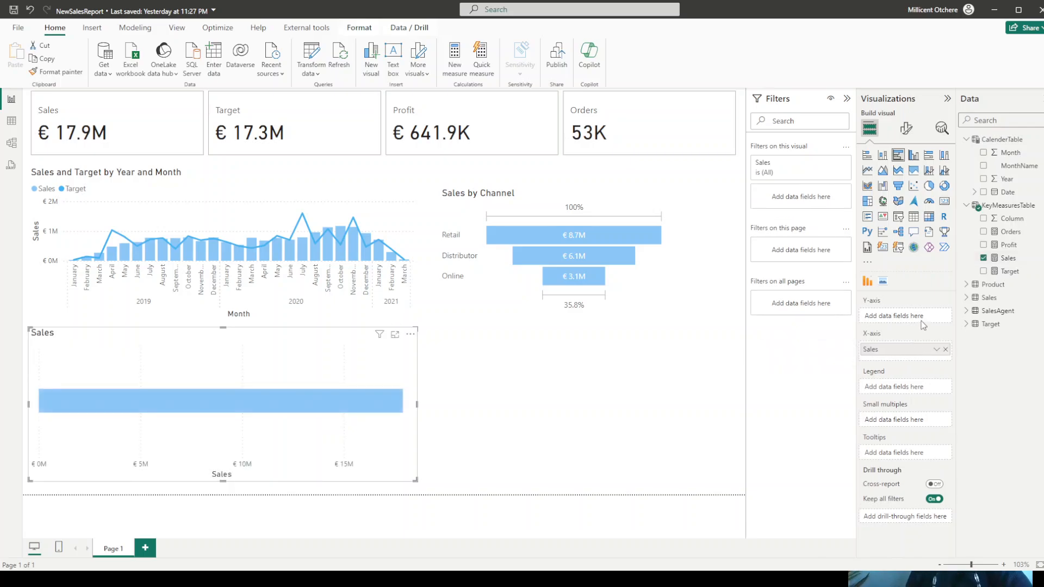
click(965, 311)
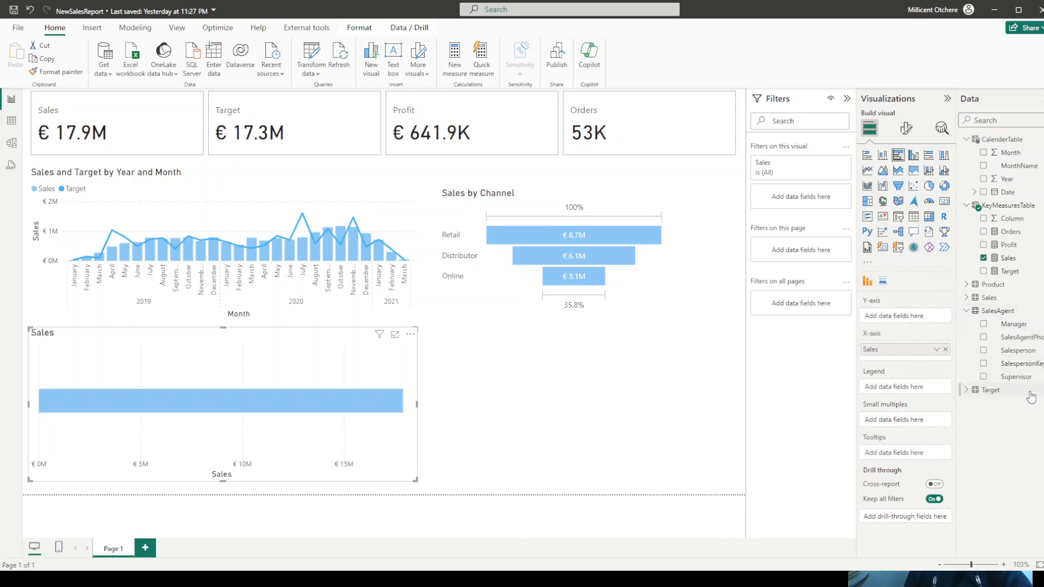
drag(1012, 378, 917, 323)
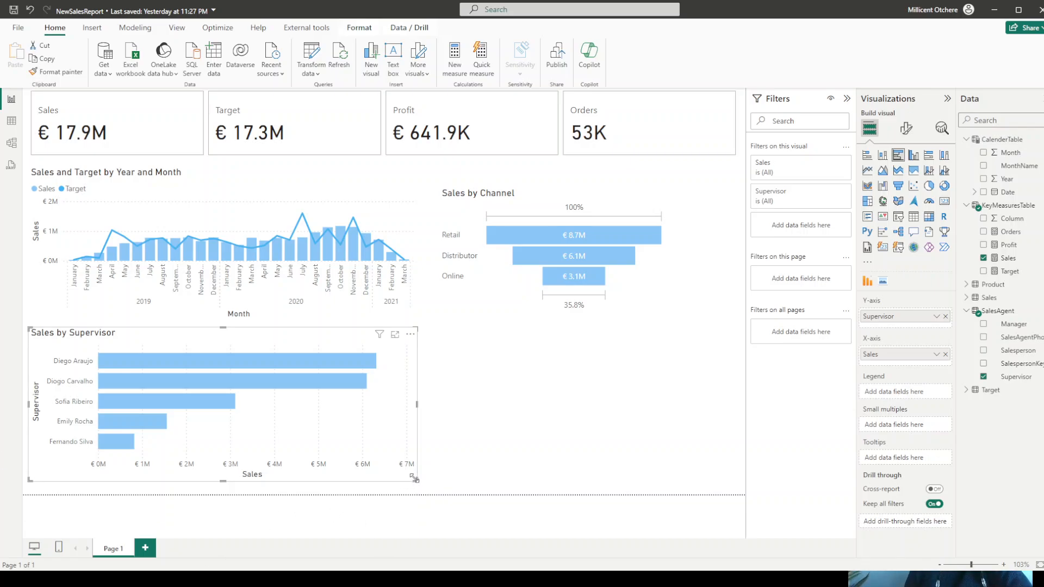
- Shrink the Sales by Supervisor chart and move it against the page's right edge, level with the Sales by Channel funnel
drag(414, 478, 304, 453)
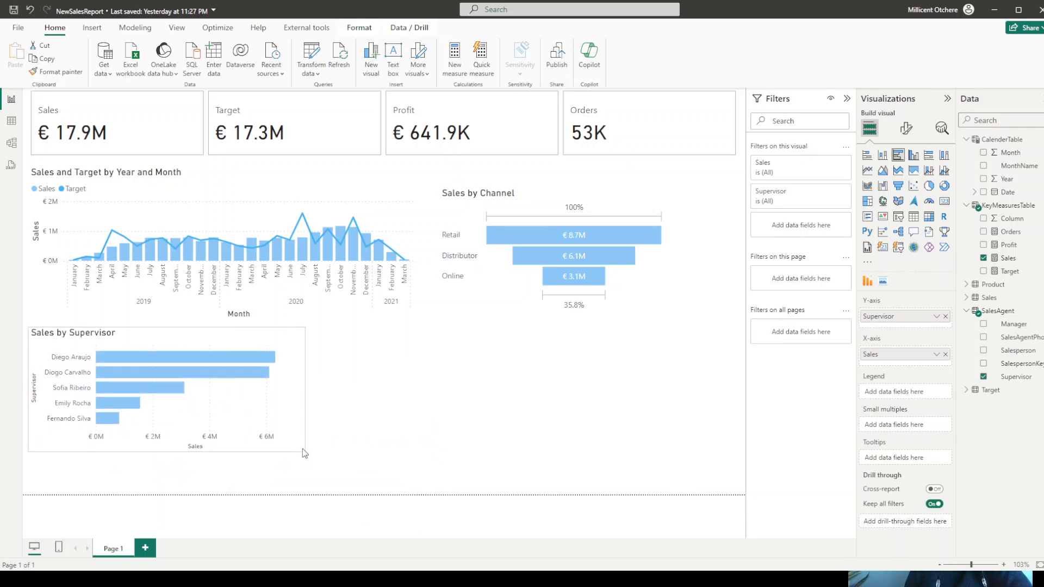
click(227, 170)
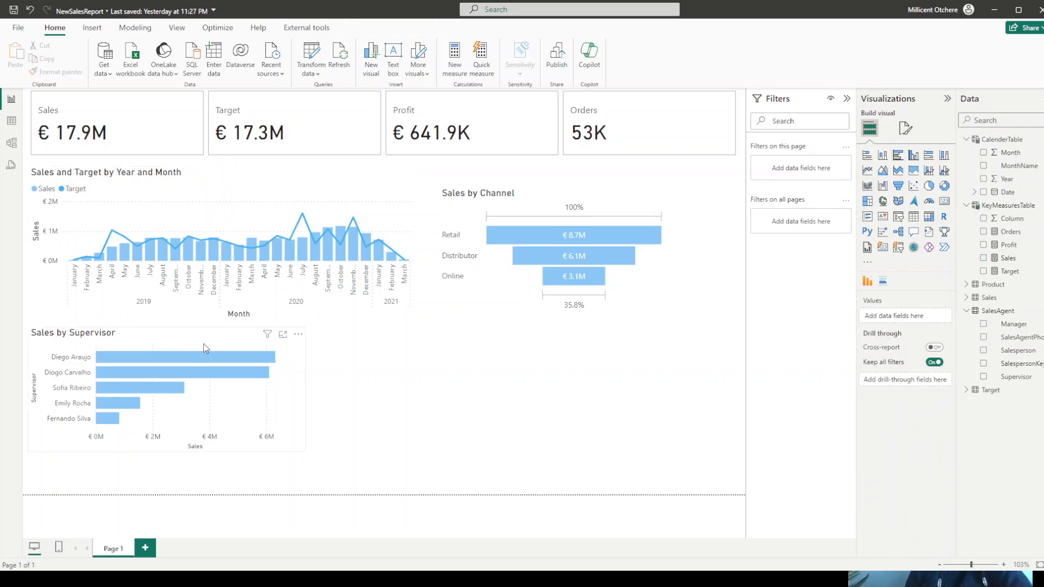
drag(203, 344, 637, 350)
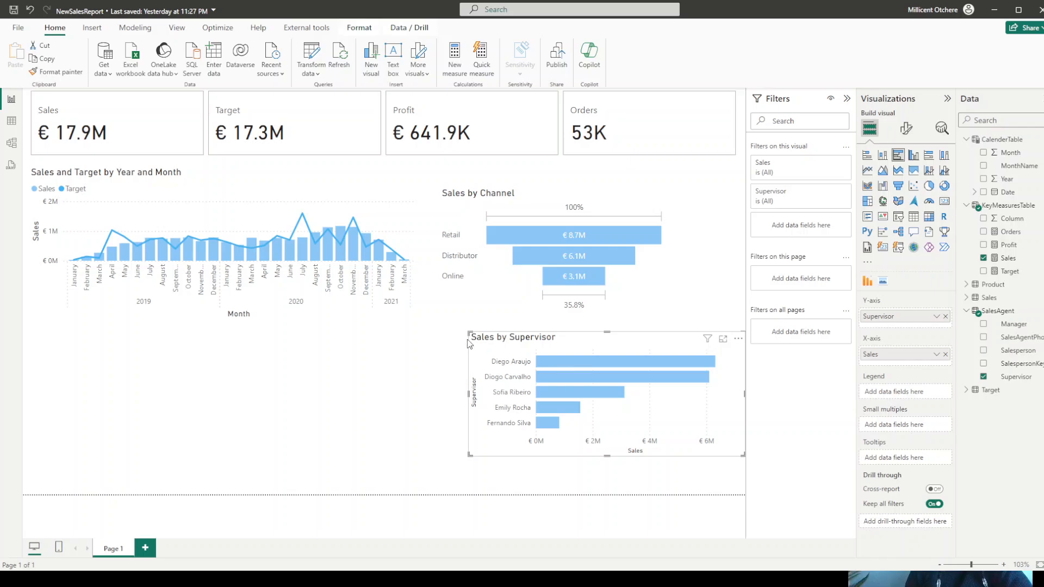
drag(465, 330, 491, 333)
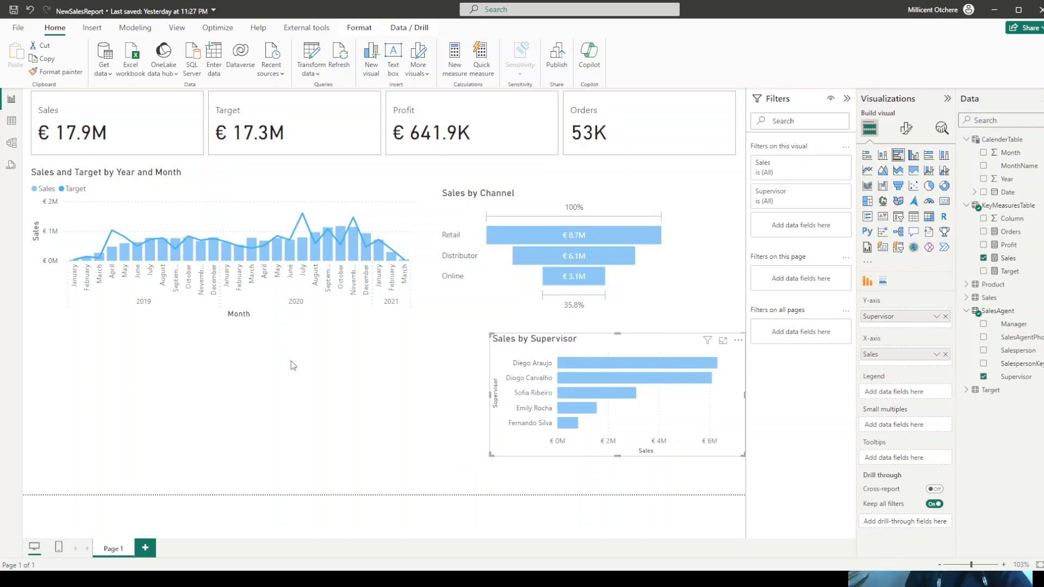
click(289, 372)
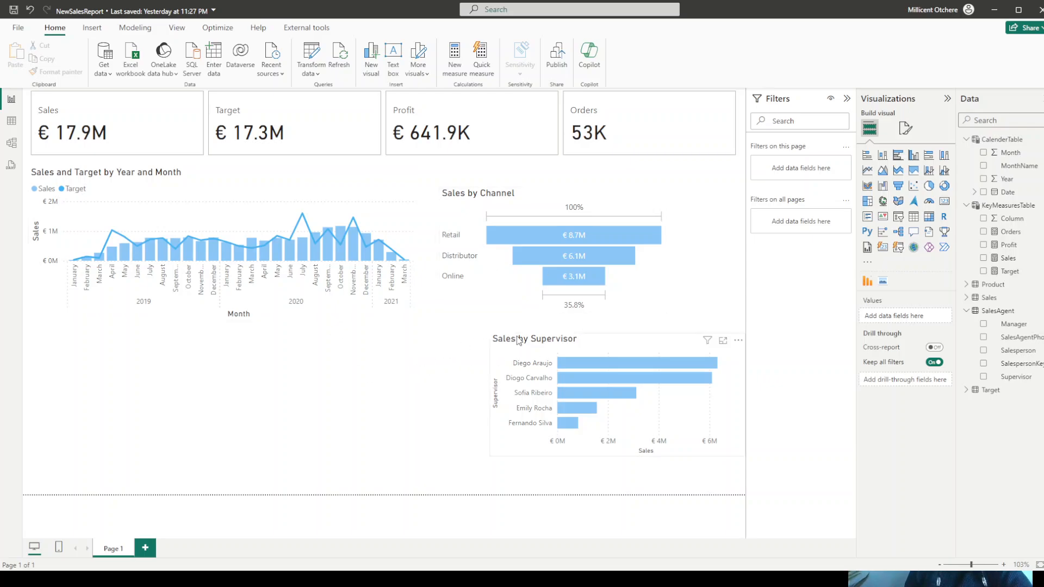
drag(544, 348, 544, 205)
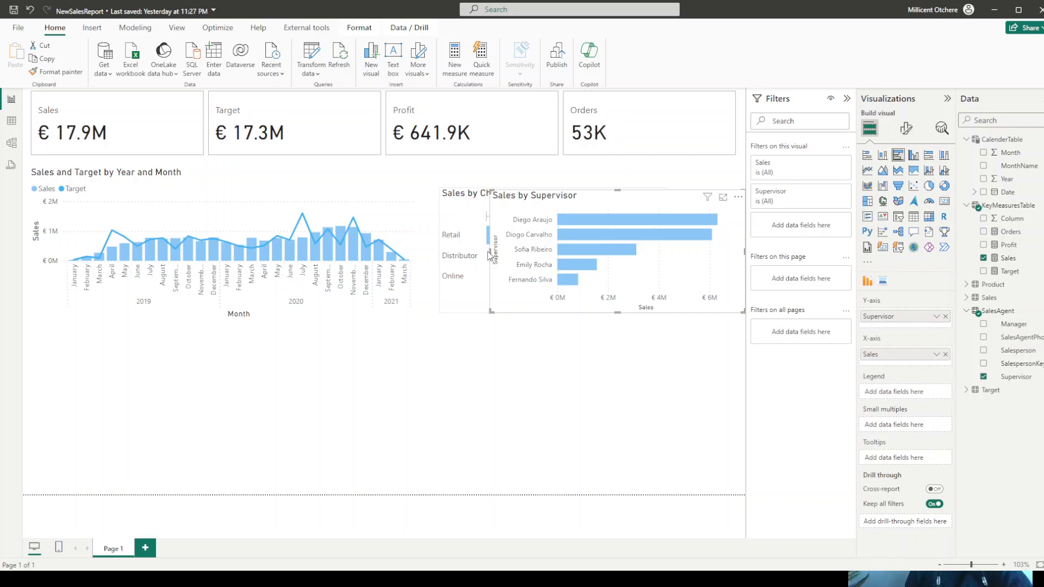
drag(488, 251, 586, 251)
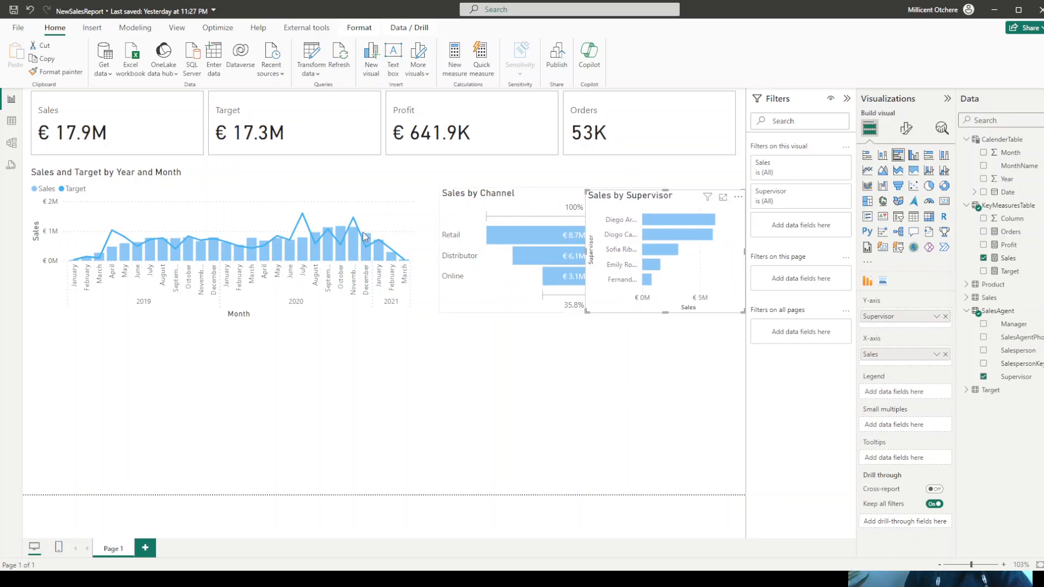
- Narrow the Sales and Target chart and fit a narrower Sales by Channel funnel right beside it, with their bottom edges aligned
click(259, 180)
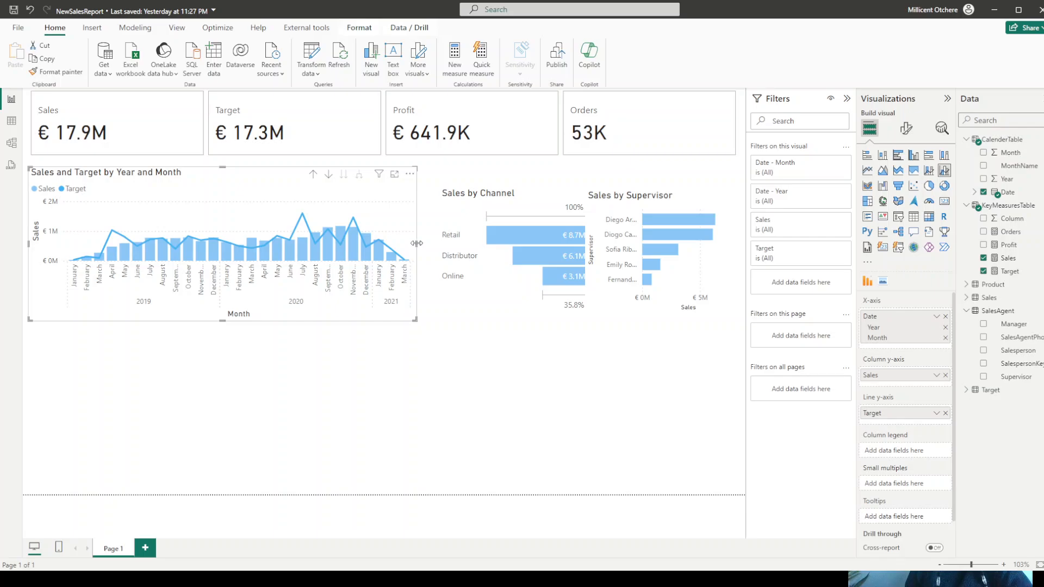
drag(417, 243, 358, 236)
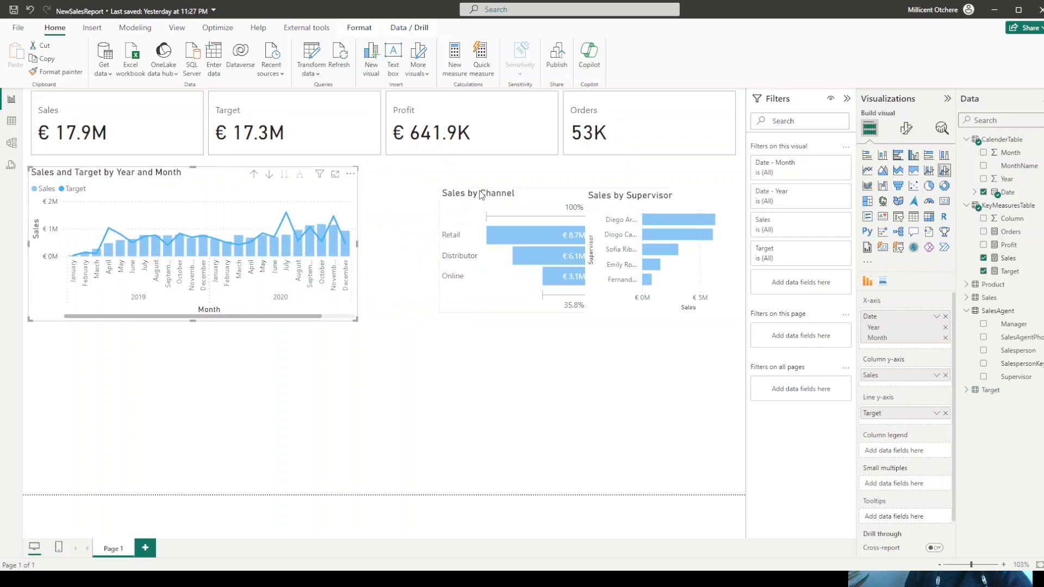
drag(481, 194, 409, 188)
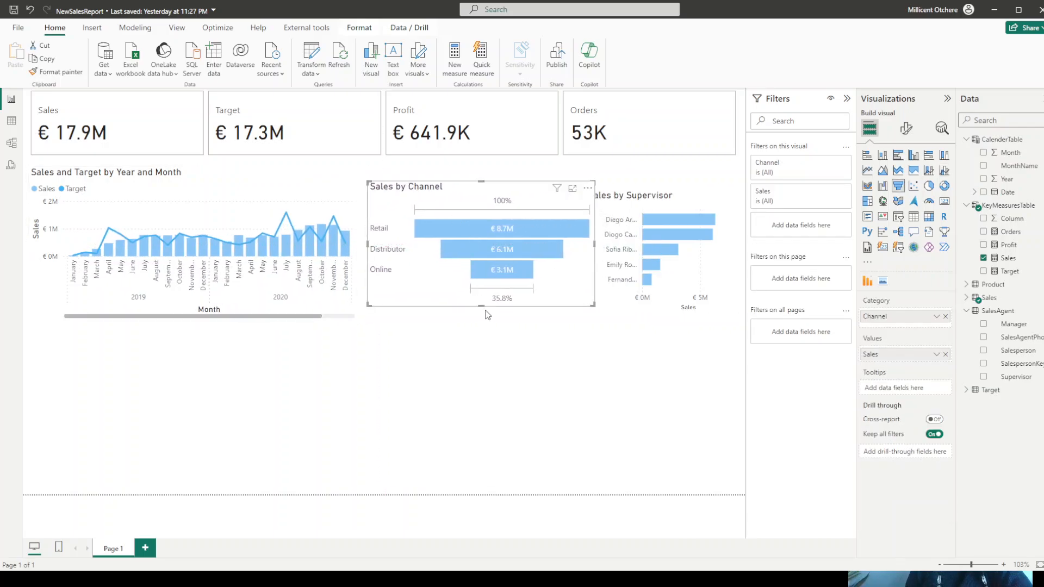
drag(480, 307, 478, 320)
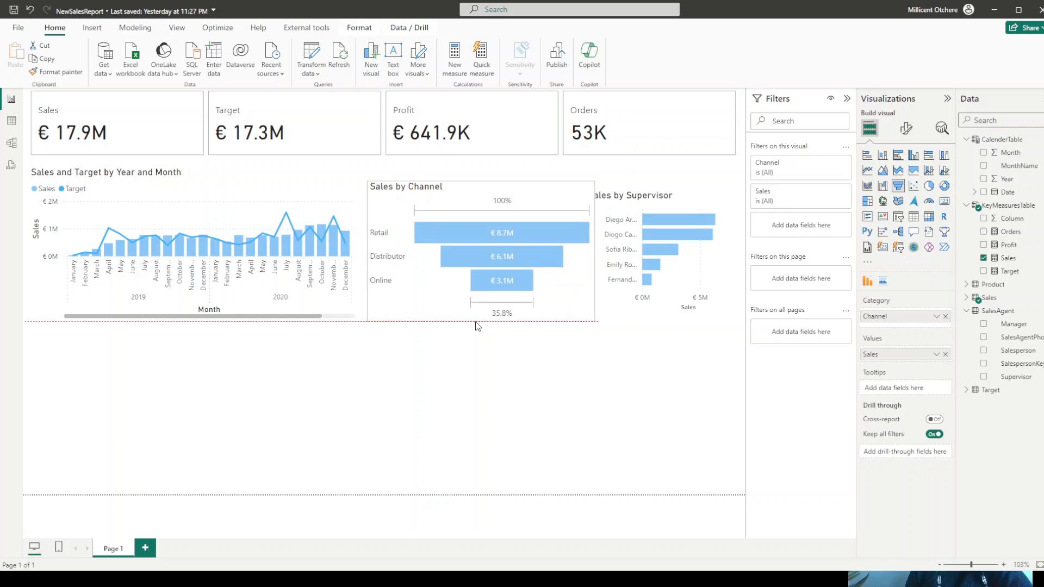
drag(590, 250, 562, 254)
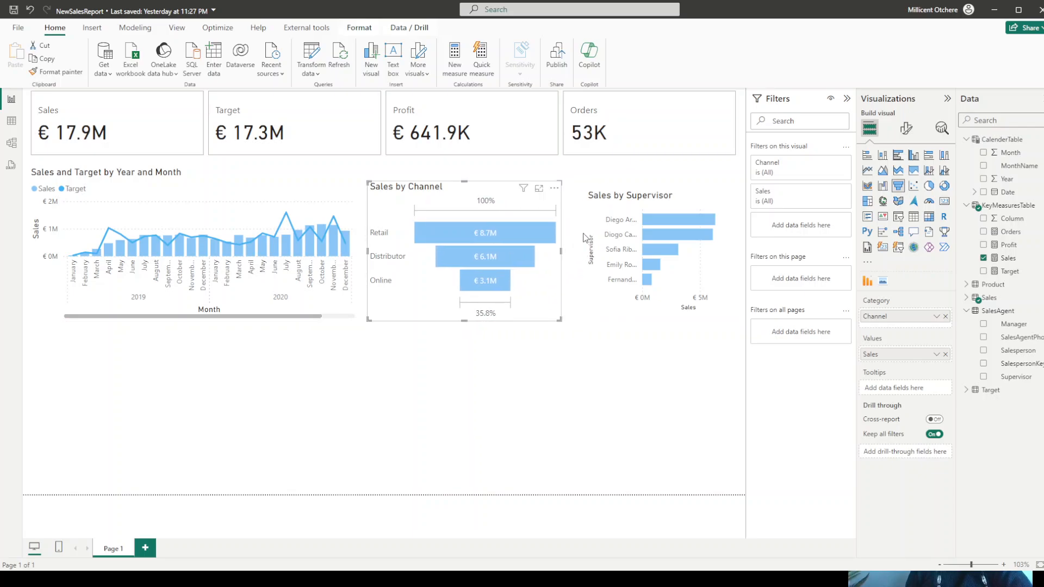
- Move the Sales by Supervisor chart next to the funnel and enlarge it to the page edge and the funnel's bottom edge
click(598, 210)
drag(598, 210, 577, 204)
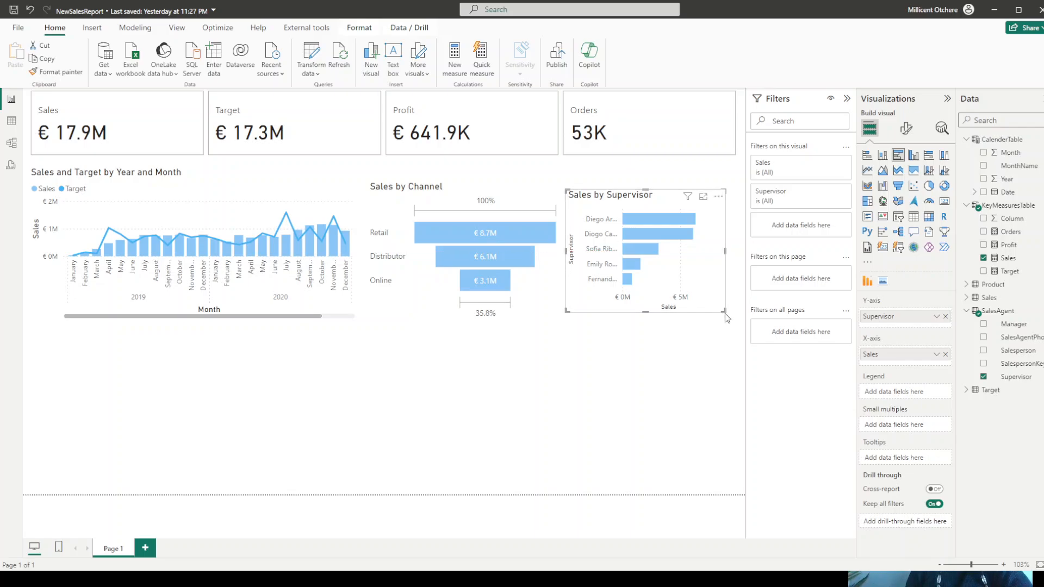
drag(725, 313, 744, 321)
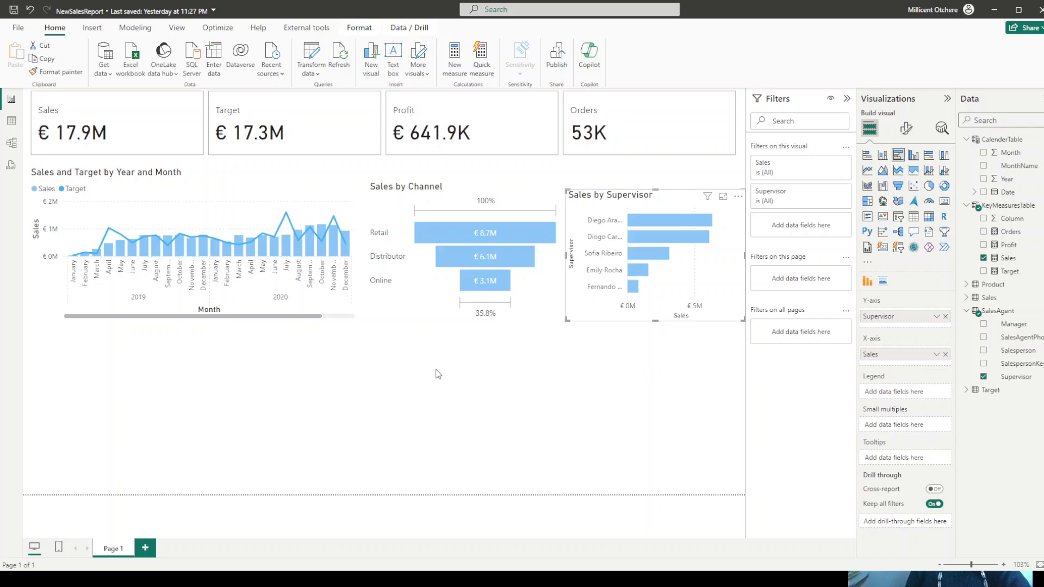
click(437, 400)
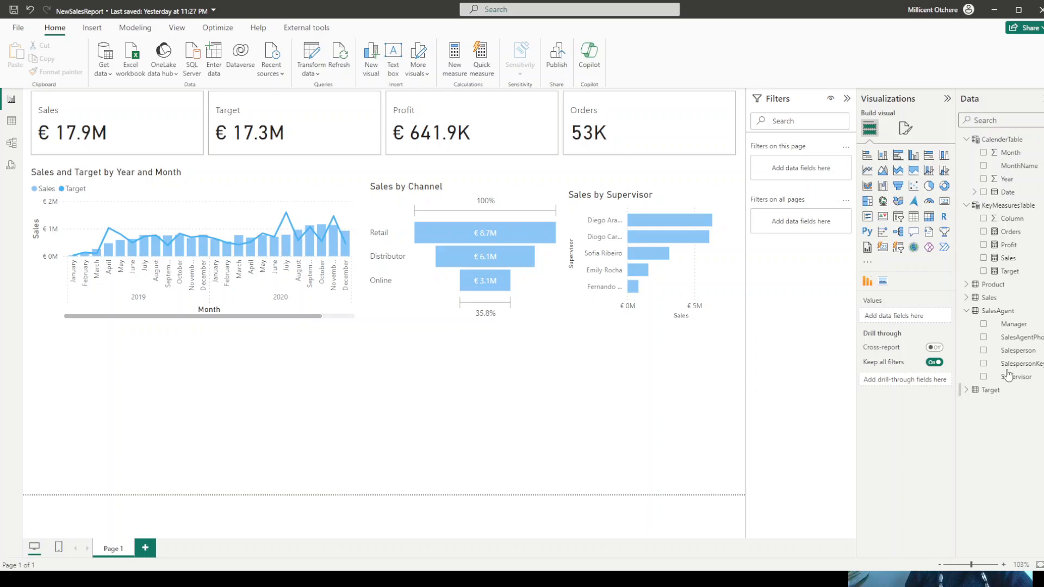
- Insert a clustered bar chart below the Sales and Target chart with Sales on the X-axis and ProductGroup on the Y-axis
click(899, 157)
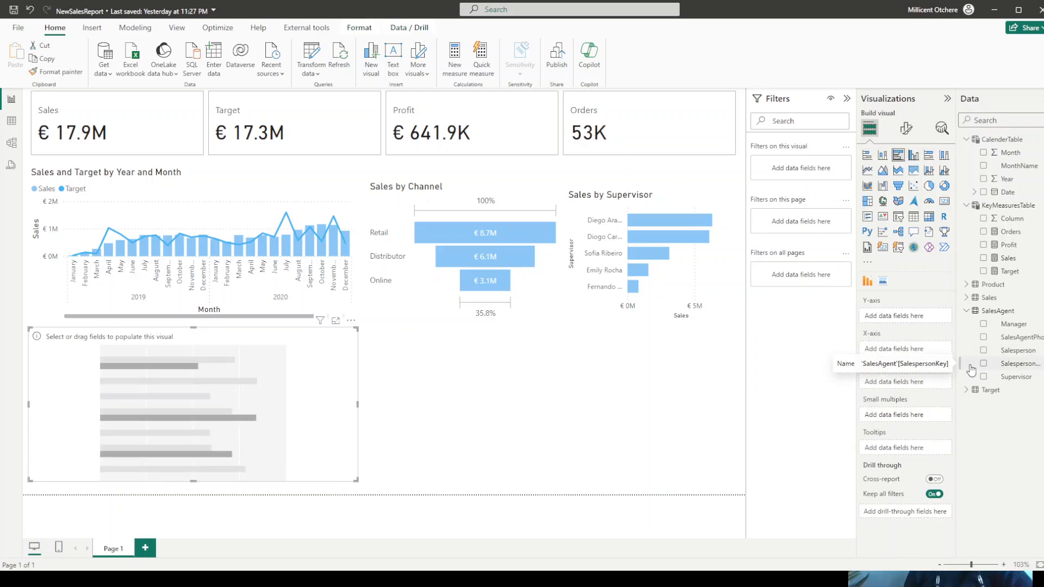
drag(1001, 266, 898, 354)
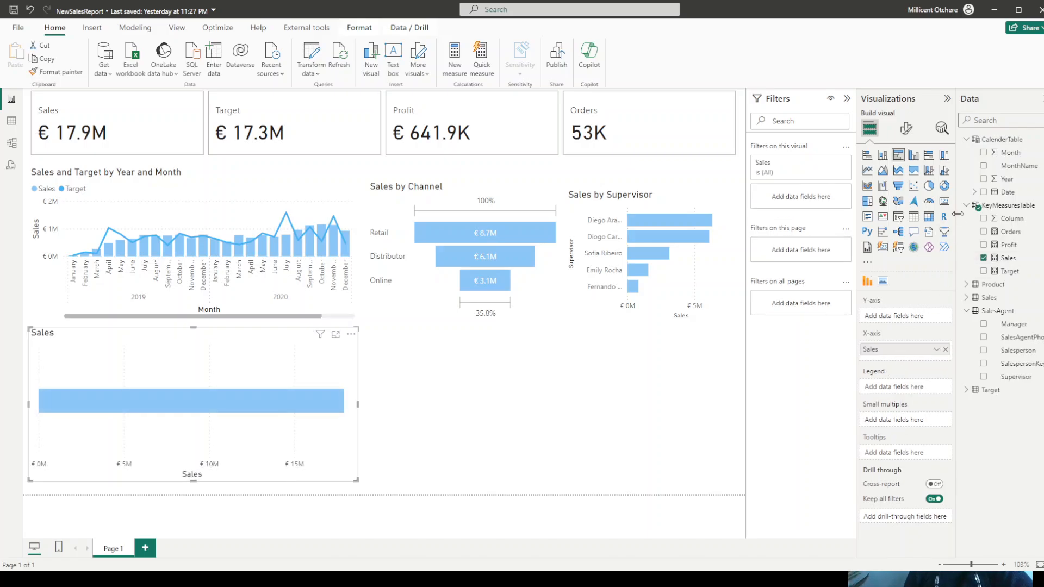
click(967, 285)
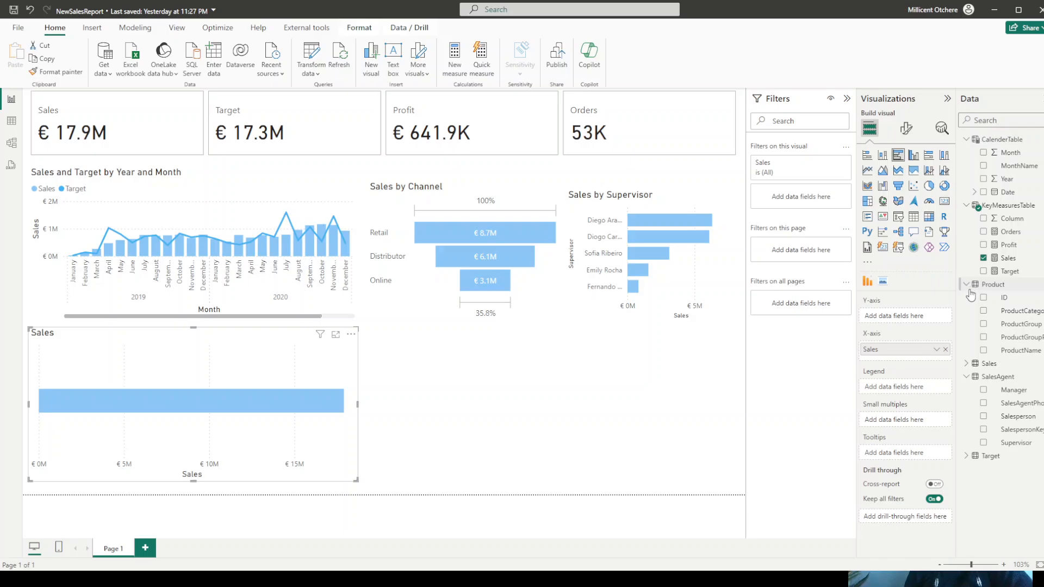
drag(1003, 326, 907, 322)
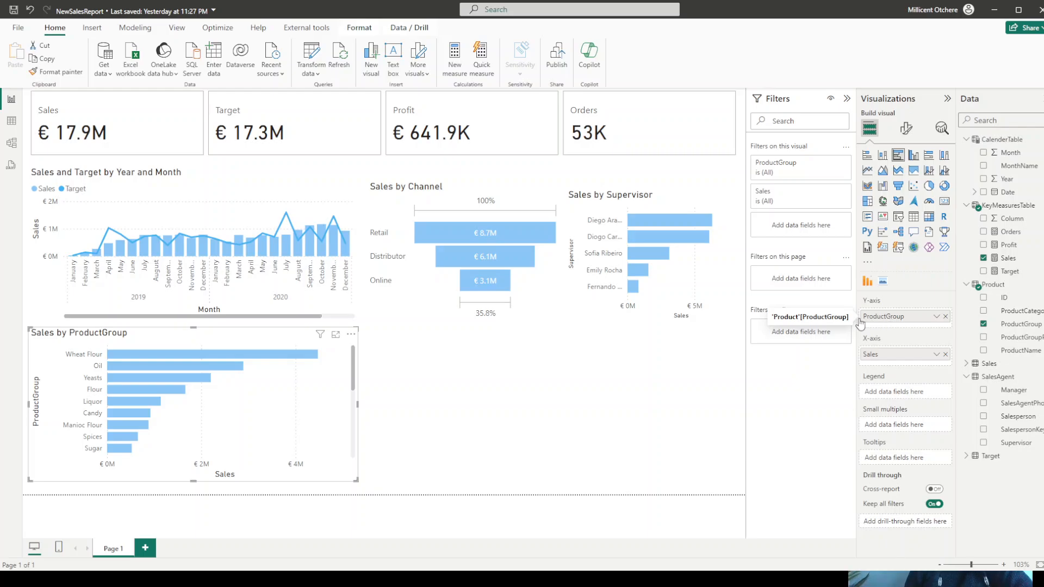
- Insert an empty clustered bar chart beside the Sales by ProductGroup chart and widen it almost to the page edge
click(478, 420)
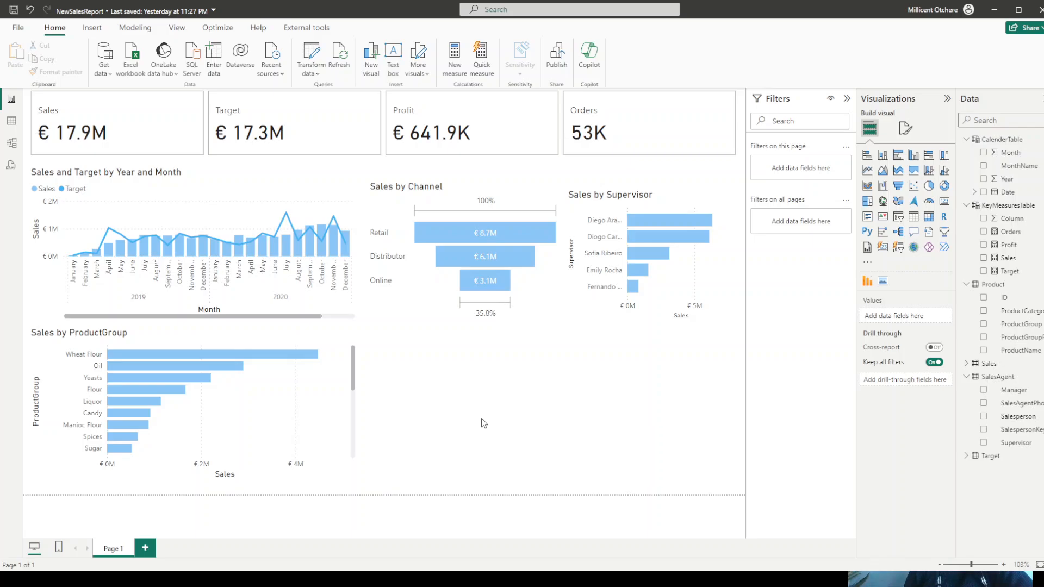
click(898, 155)
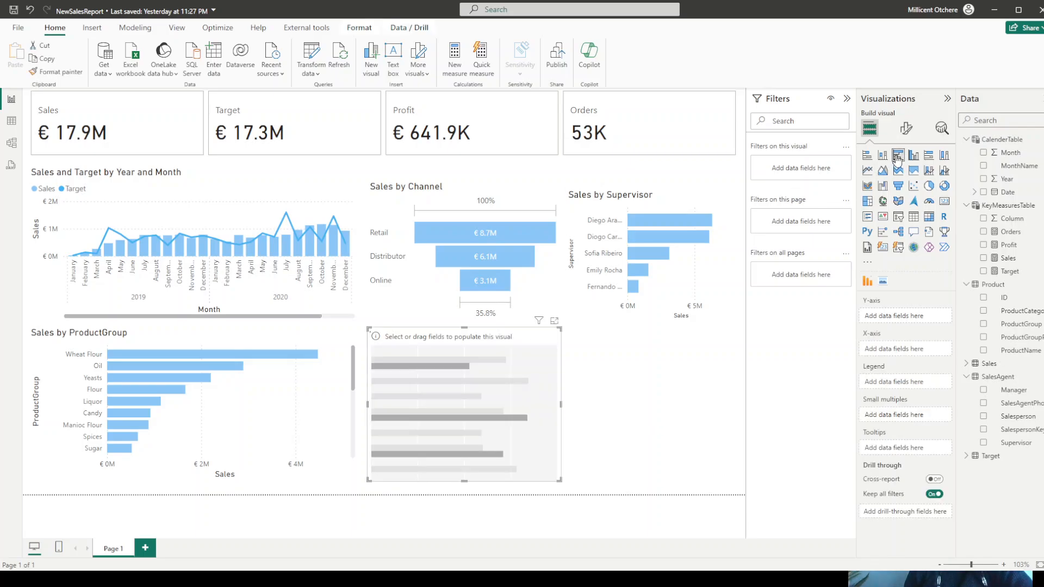
drag(498, 334, 515, 329)
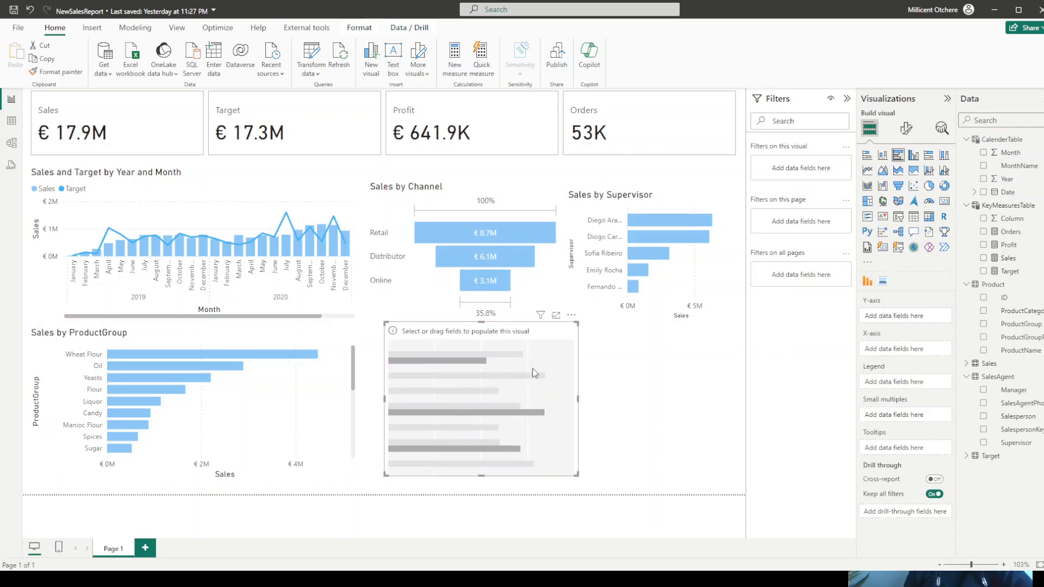
drag(576, 474, 722, 482)
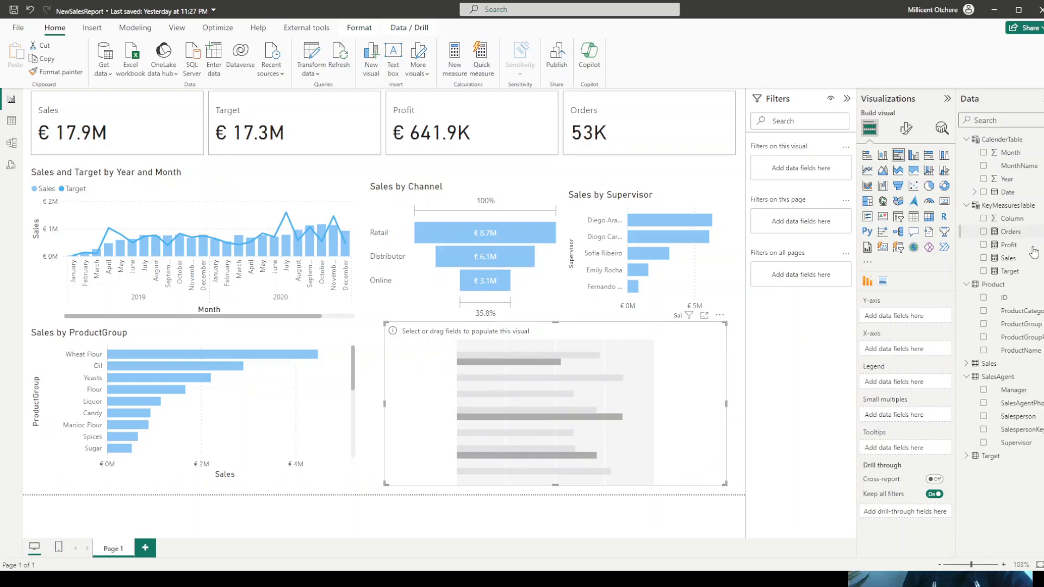
- Assign Sales to the new bar chart's X-axis and Salesperson to its Y-axis, and shift the chart slightly towards the page edge
drag(1010, 261, 921, 361)
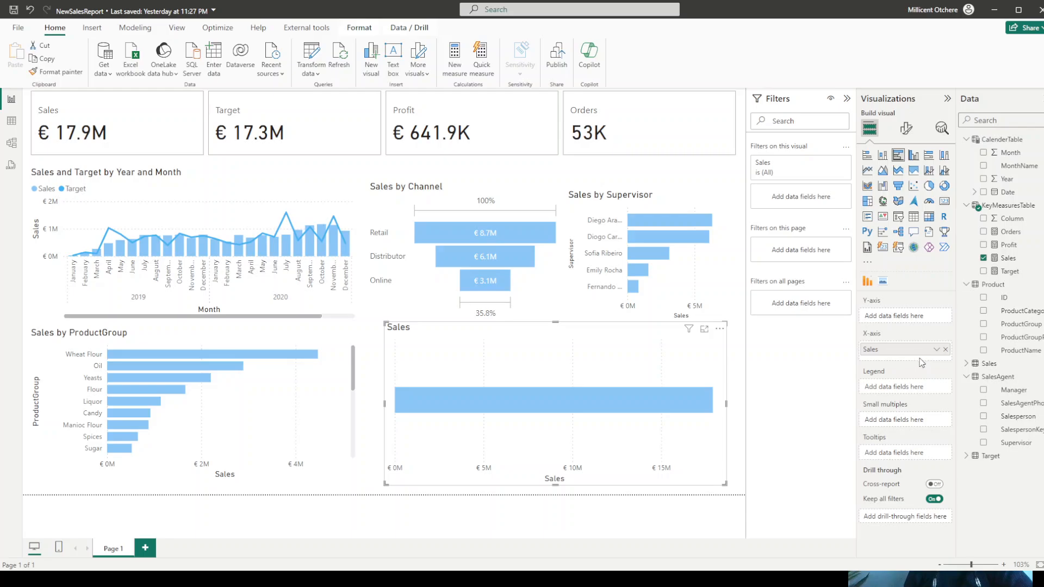
drag(1020, 419, 926, 325)
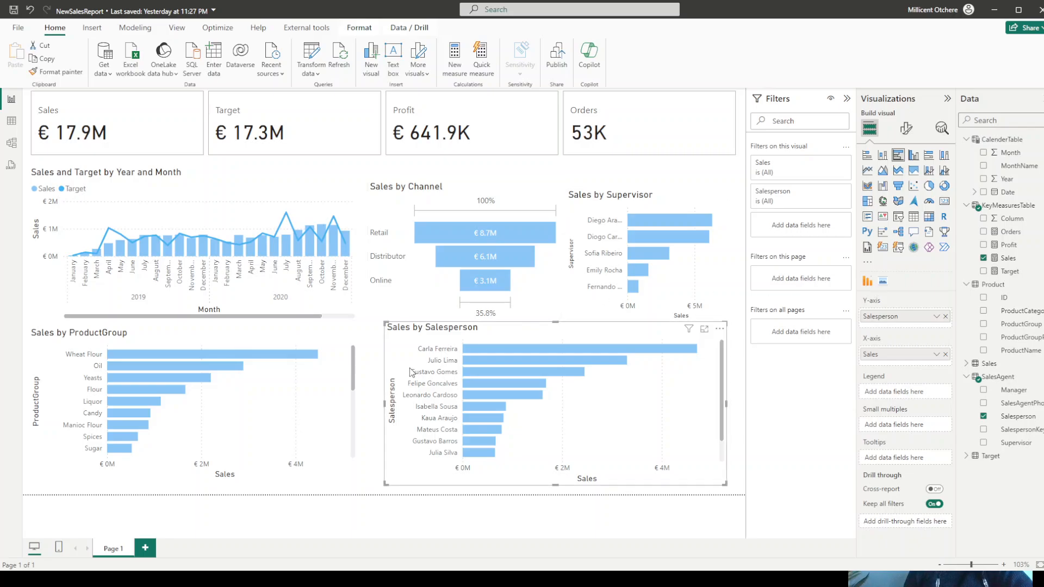
drag(419, 328, 431, 331)
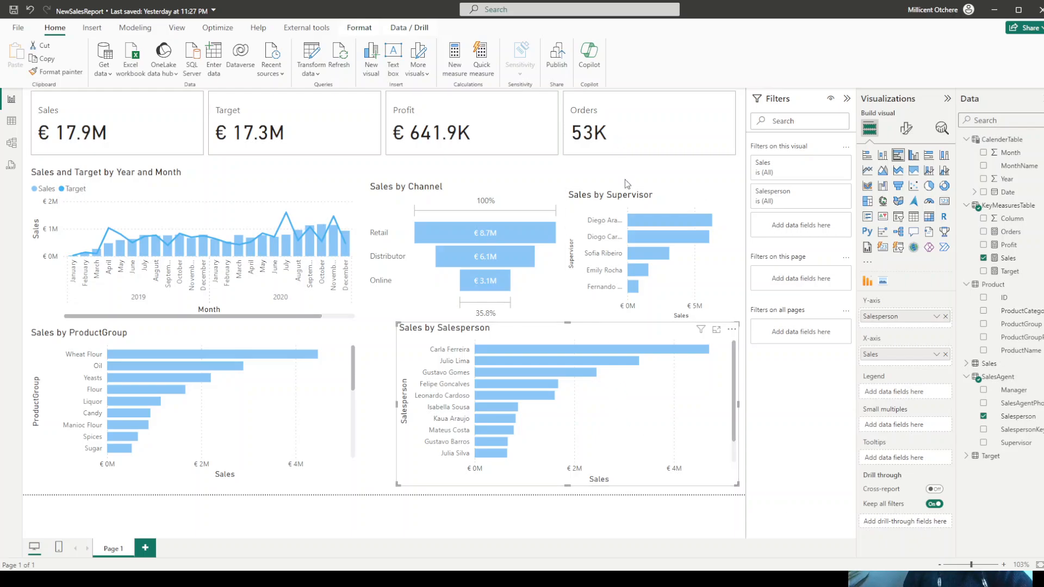
mouse_move(647, 352)
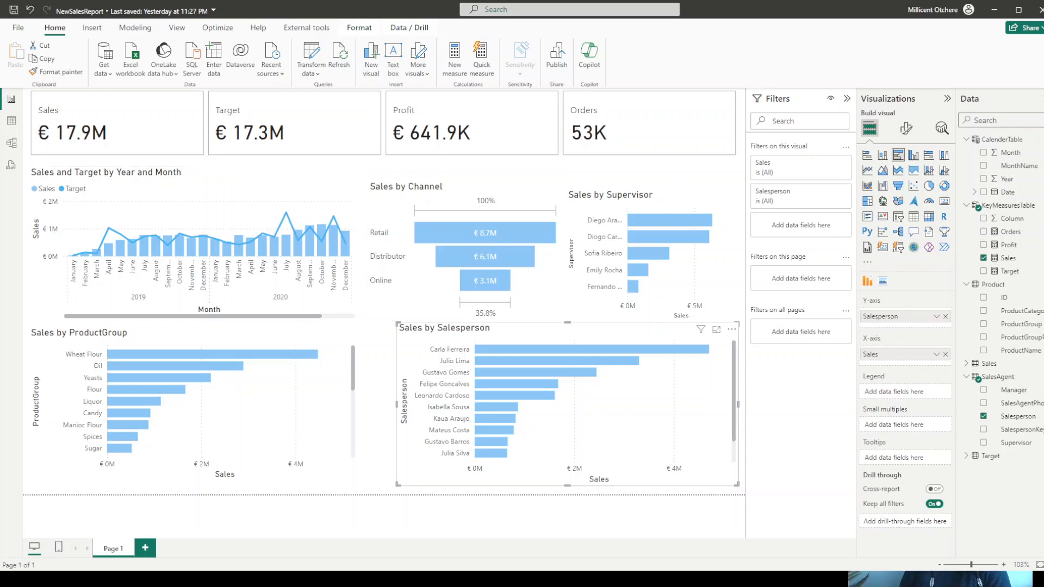
- Change the report page's canvas type to Custom and set its width to 1400 px
click(371, 170)
click(905, 129)
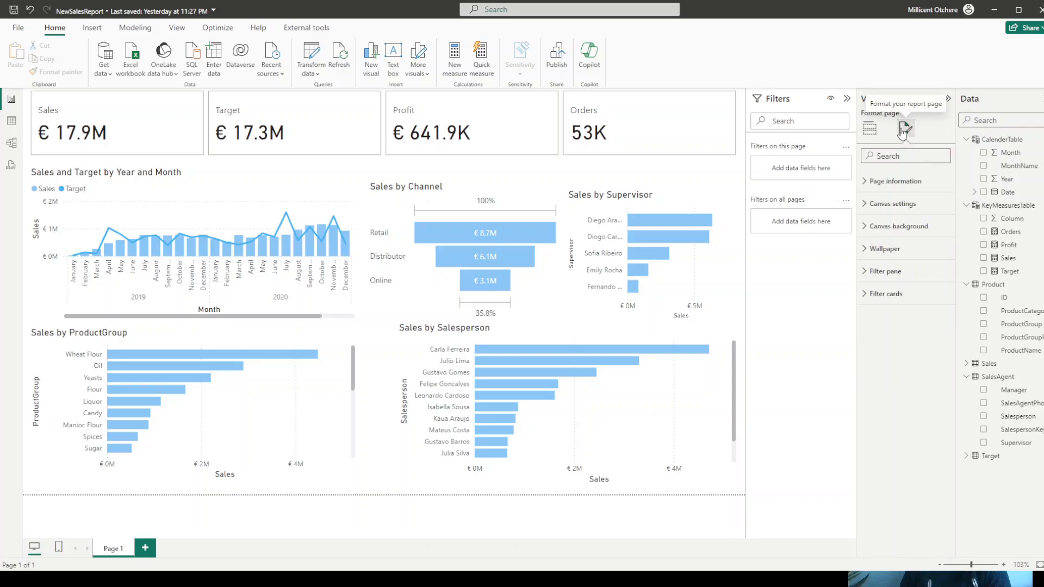
click(892, 204)
click(900, 243)
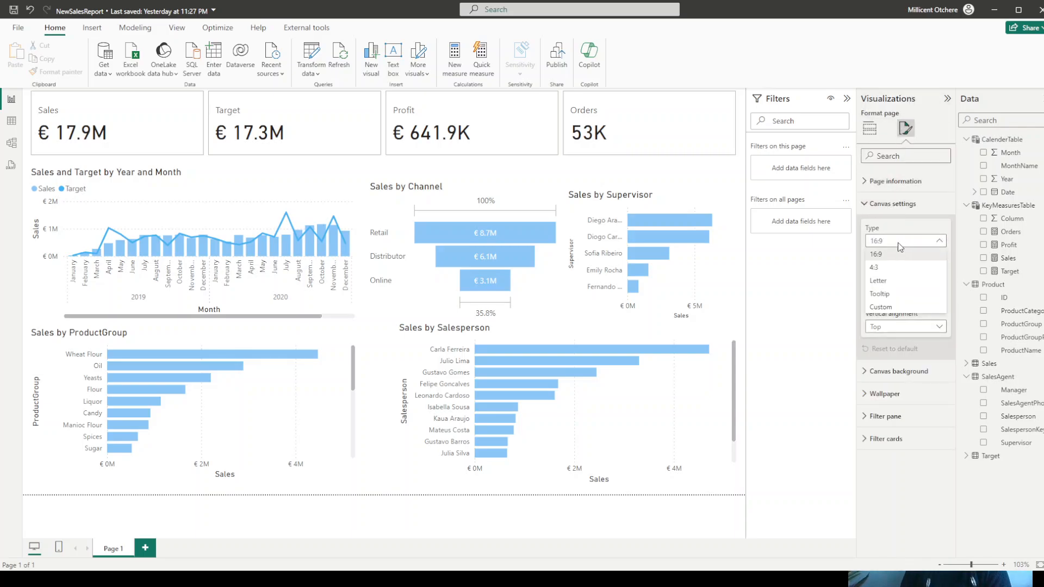
click(882, 307)
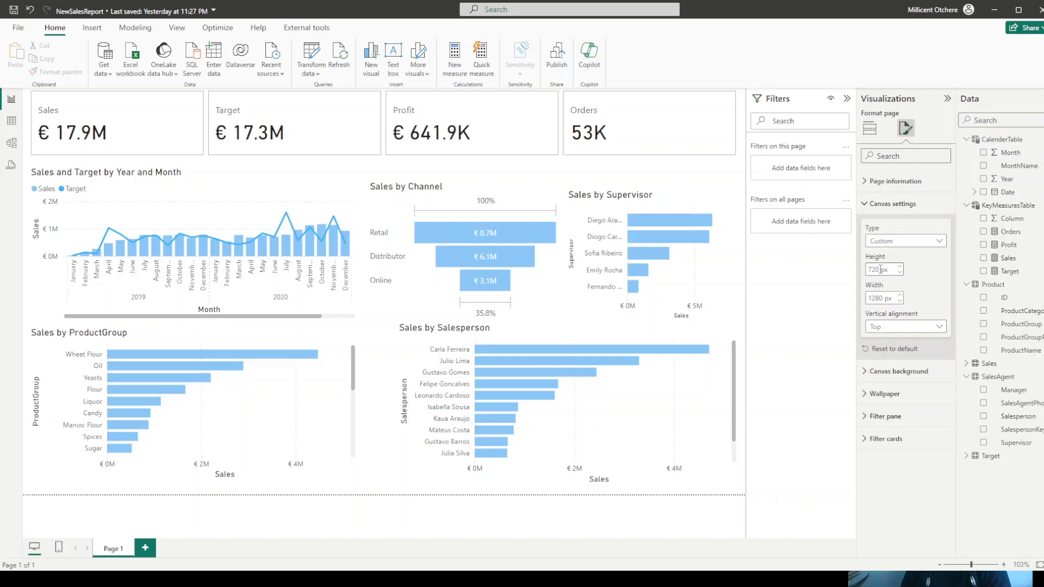
drag(879, 269, 854, 273)
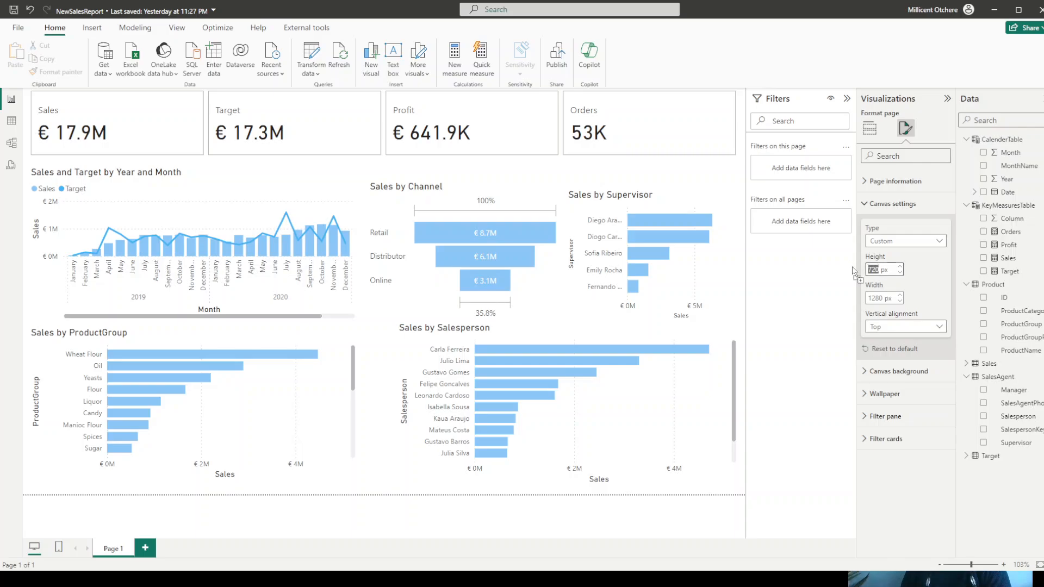
double_click(877, 298)
text(1)
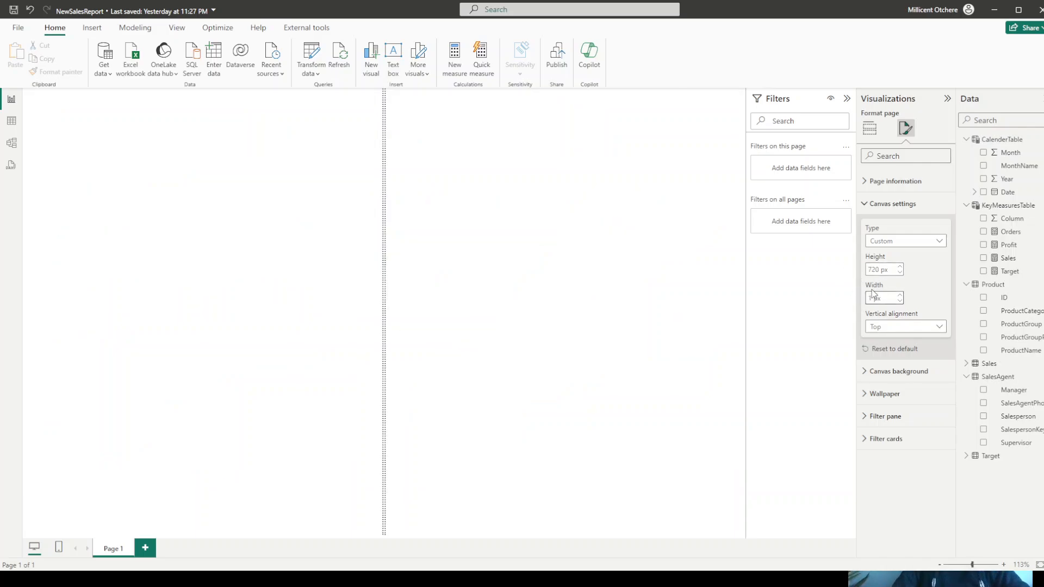
text(400)
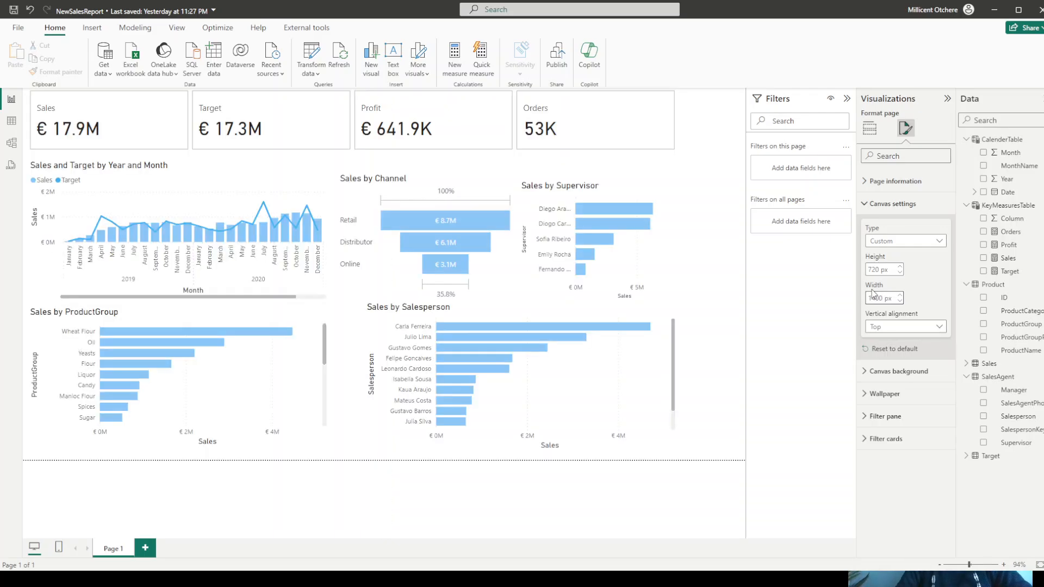
- Set the page canvas height to 820 px
double_click(873, 269)
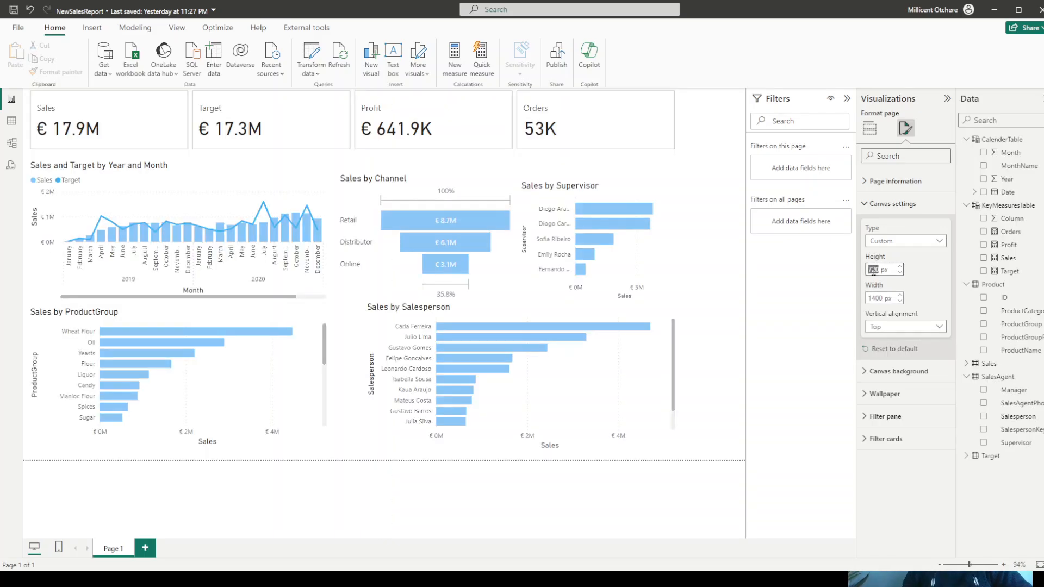
click(871, 271)
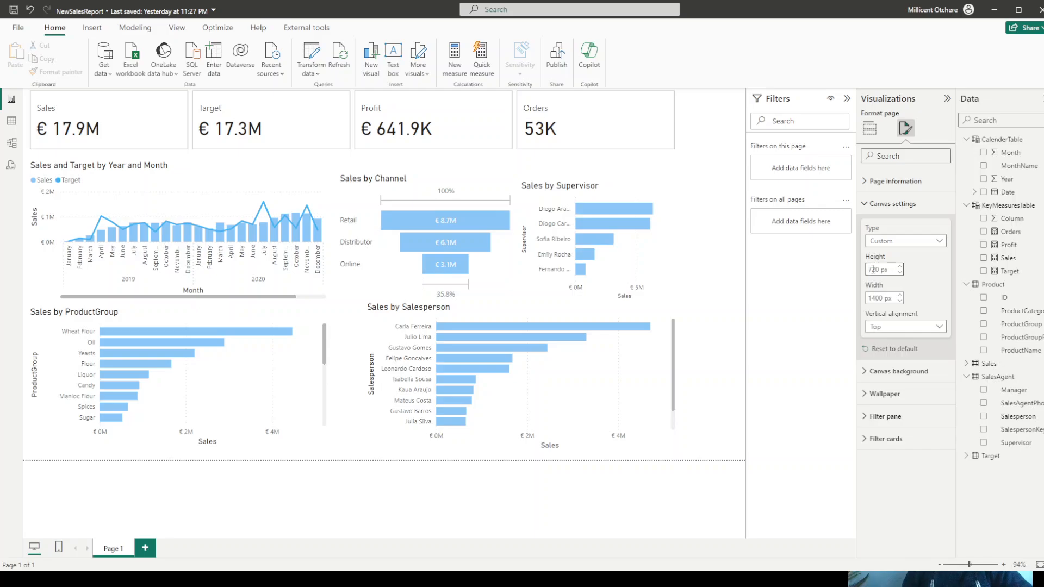
key(Delete)
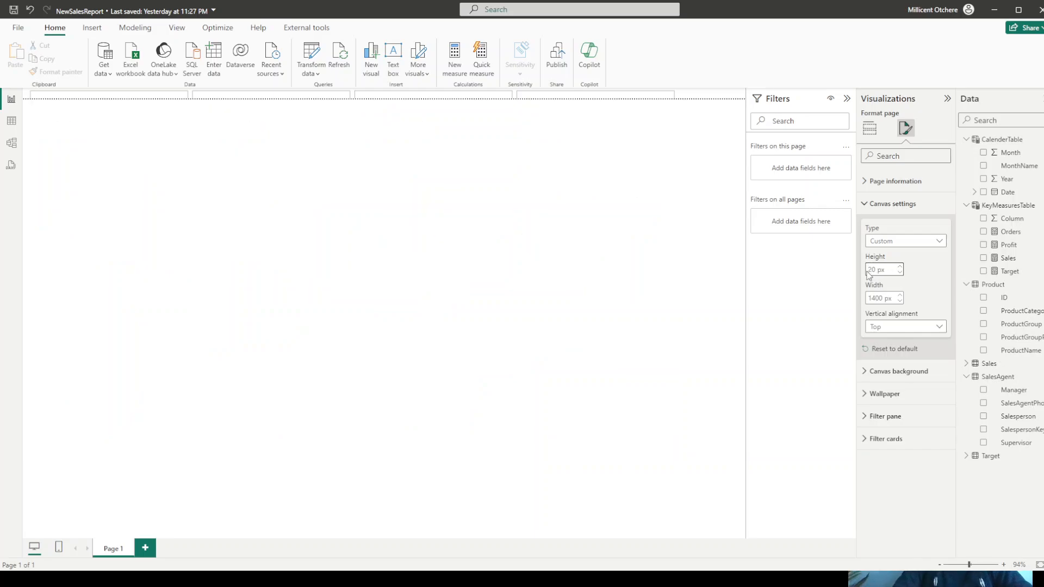
text(8)
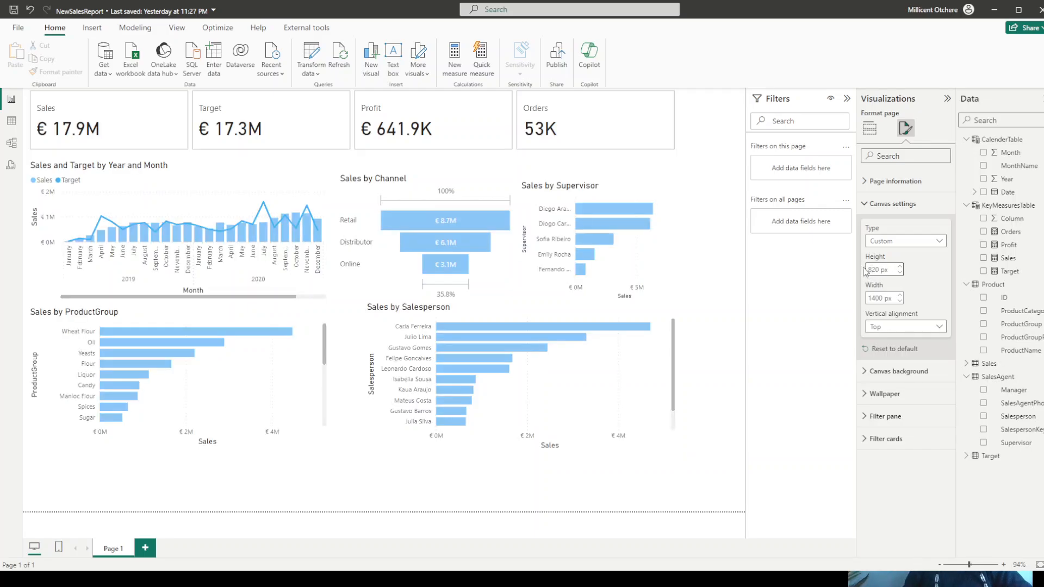
click(714, 214)
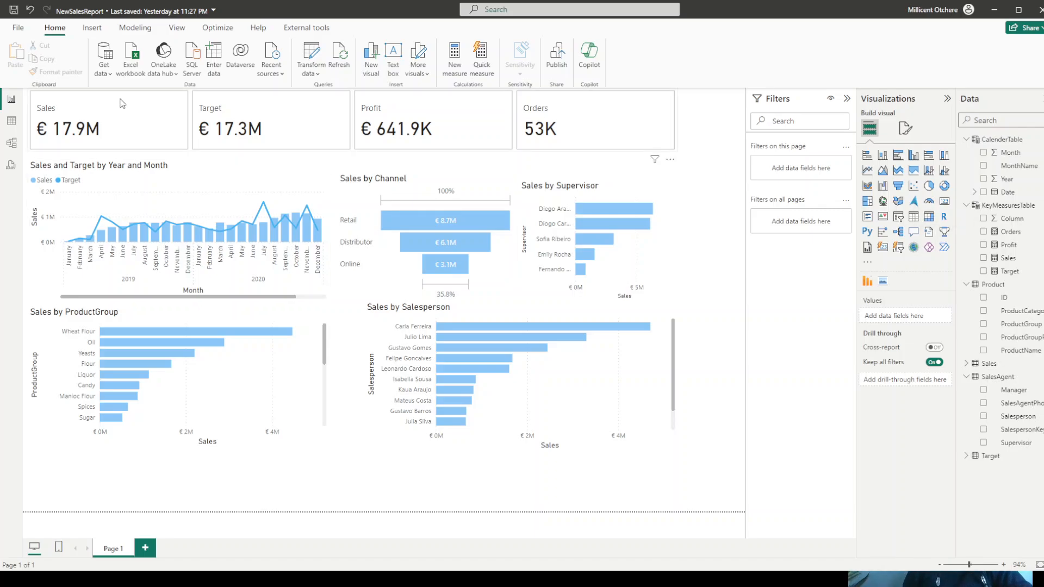
- Resize the KPI card visual to a height of 90 and a width of 790
click(151, 106)
click(904, 129)
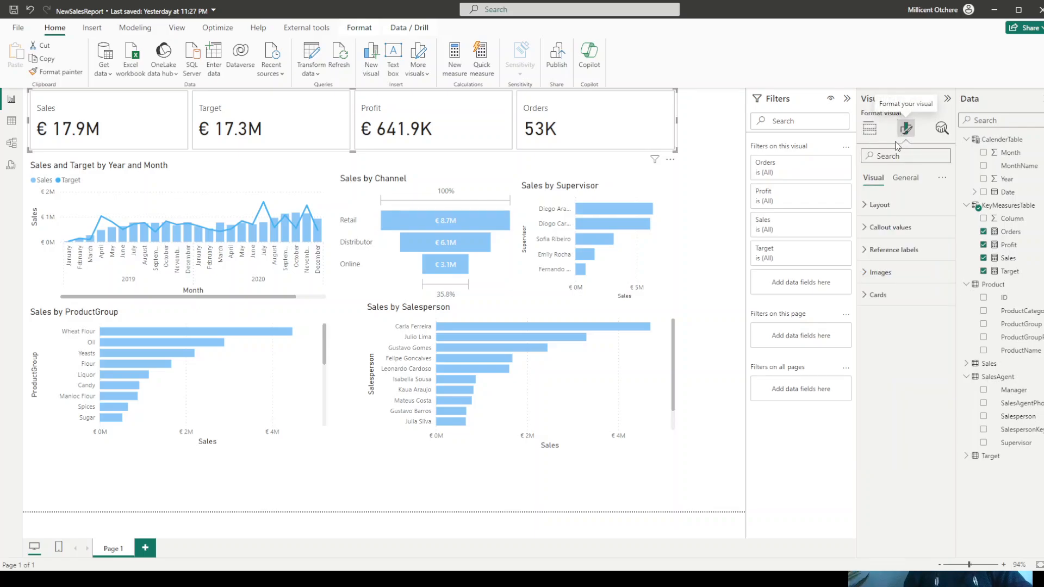
click(906, 178)
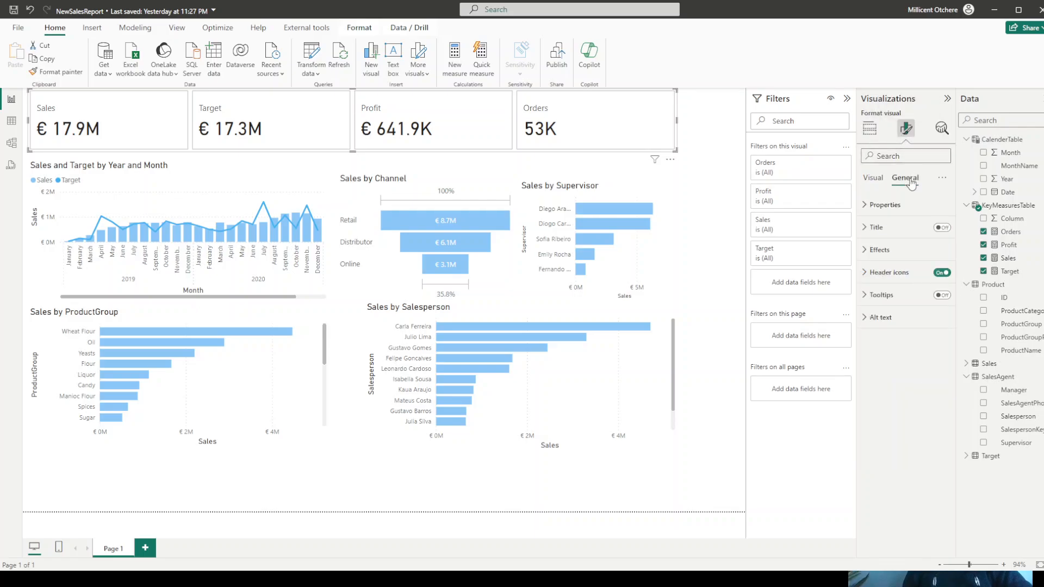
click(882, 205)
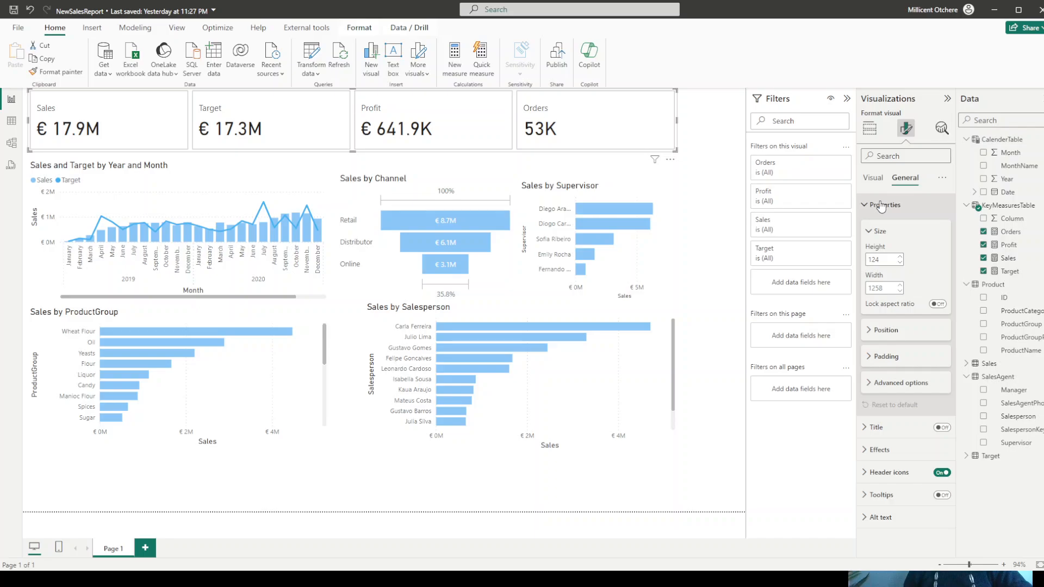
click(883, 259)
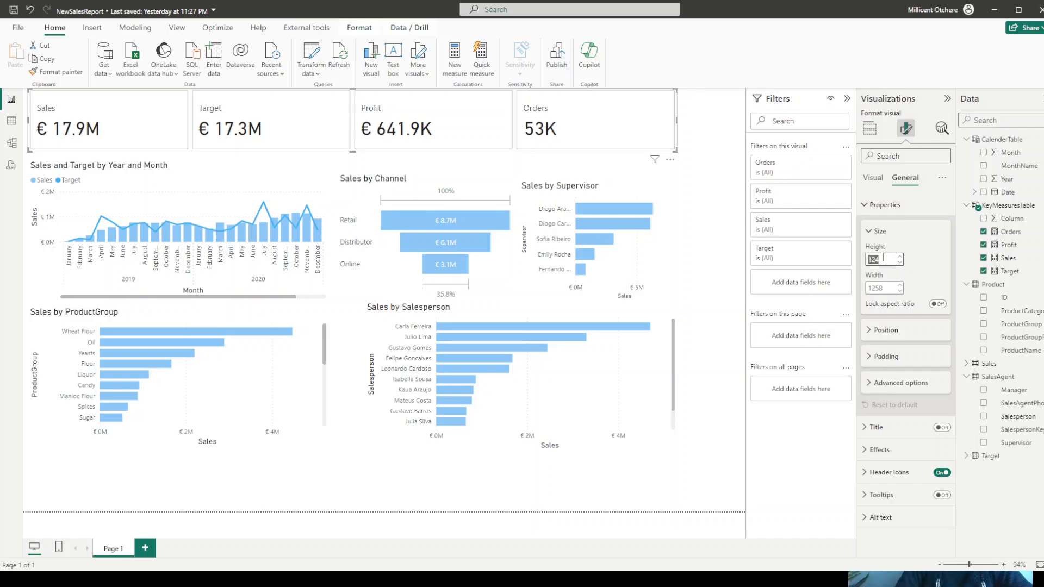
text(90)
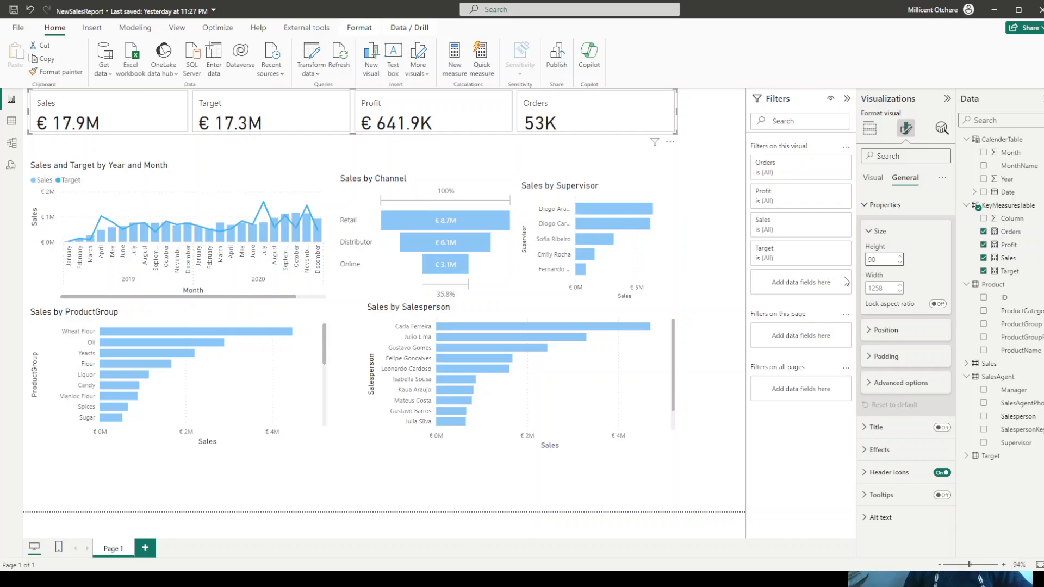
click(885, 289)
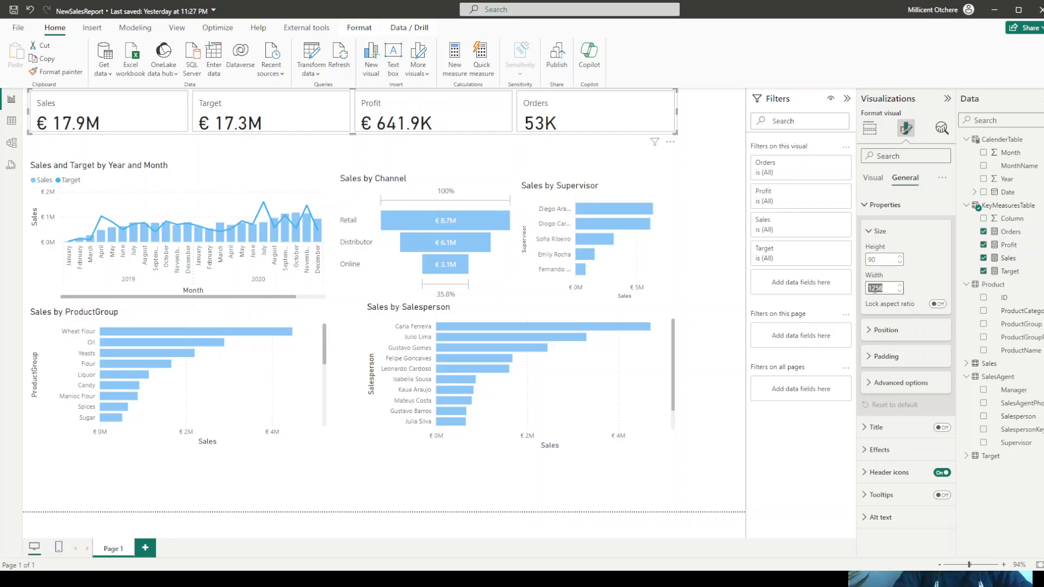
text(790)
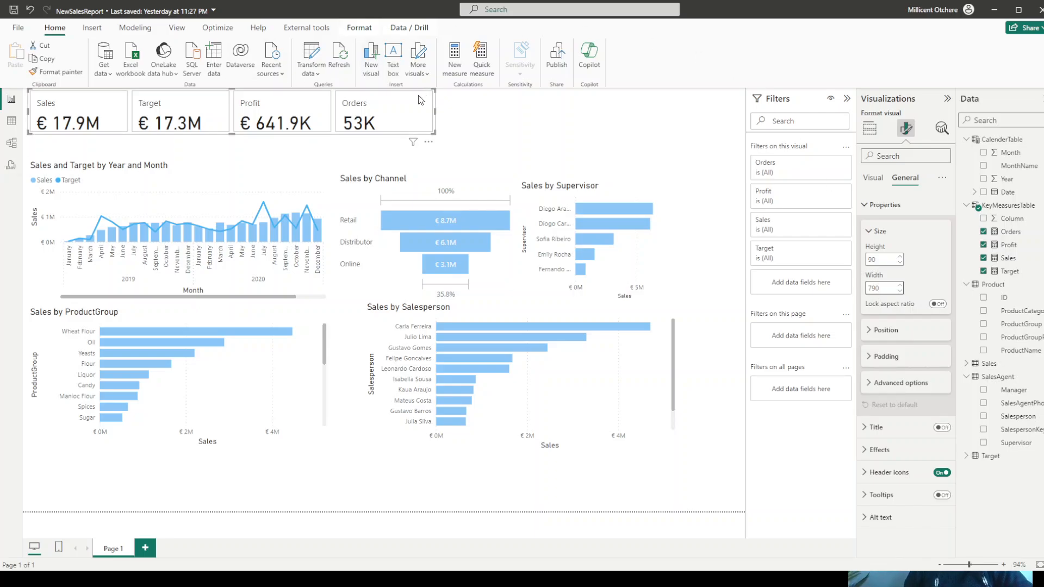
- Move the KPI card row to roughly the horizontal centre of the page, above the charts, and deselect it
drag(420, 100, 591, 106)
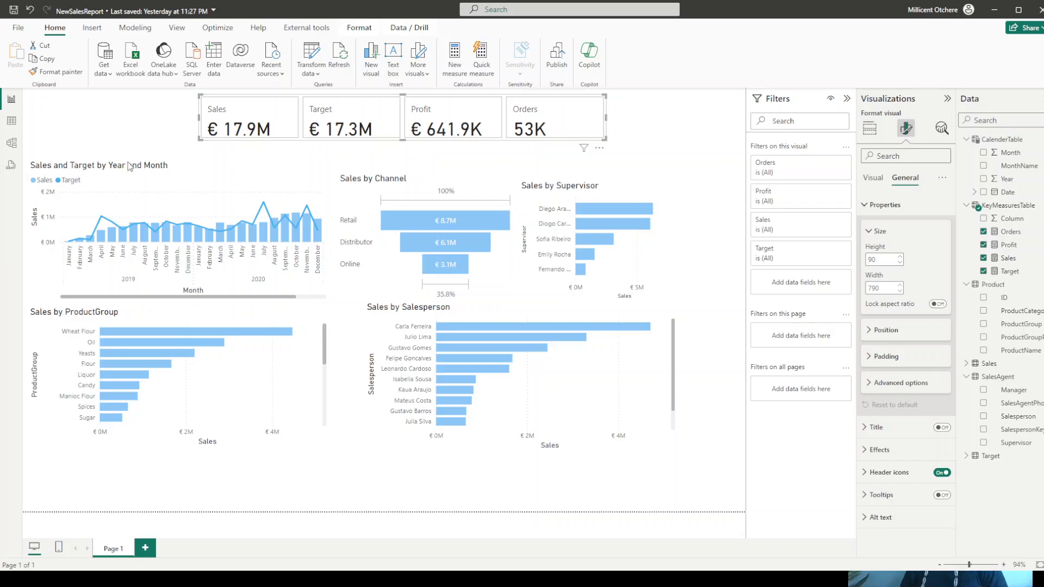
key(alt+q)
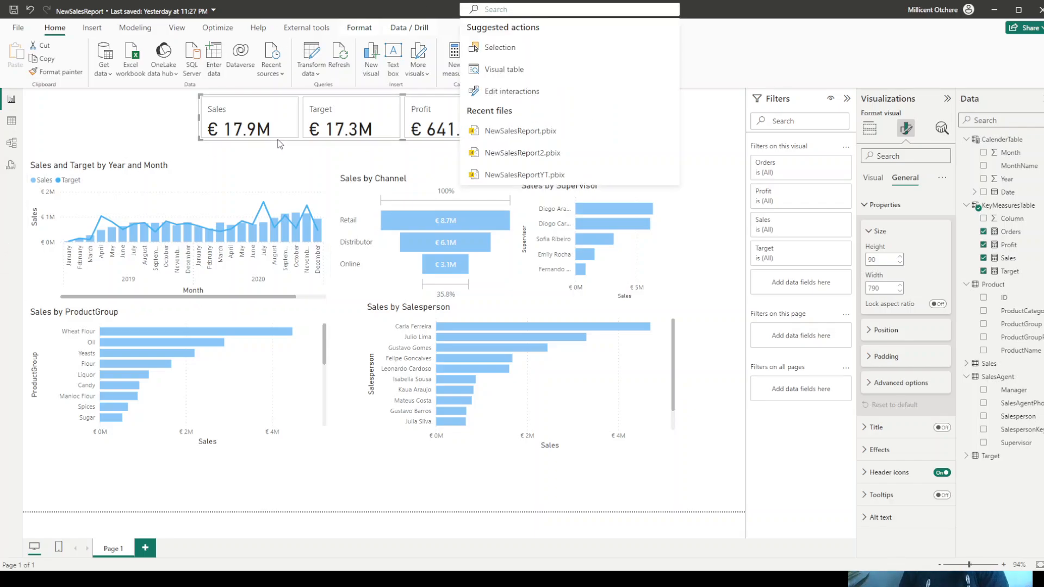
click(136, 123)
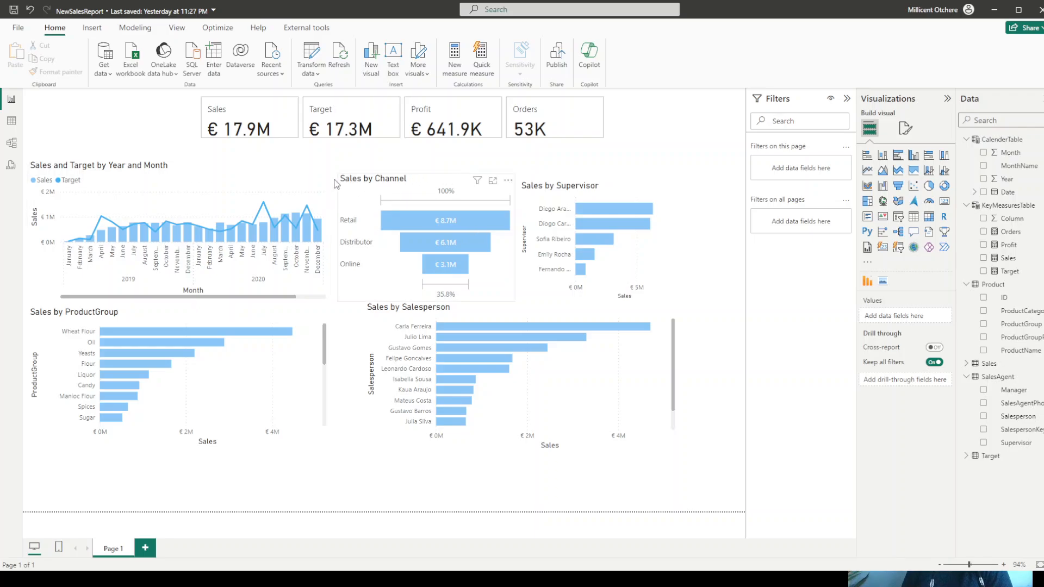
- Set the width of the Sales and Target by Year and Month chart to 690
click(190, 196)
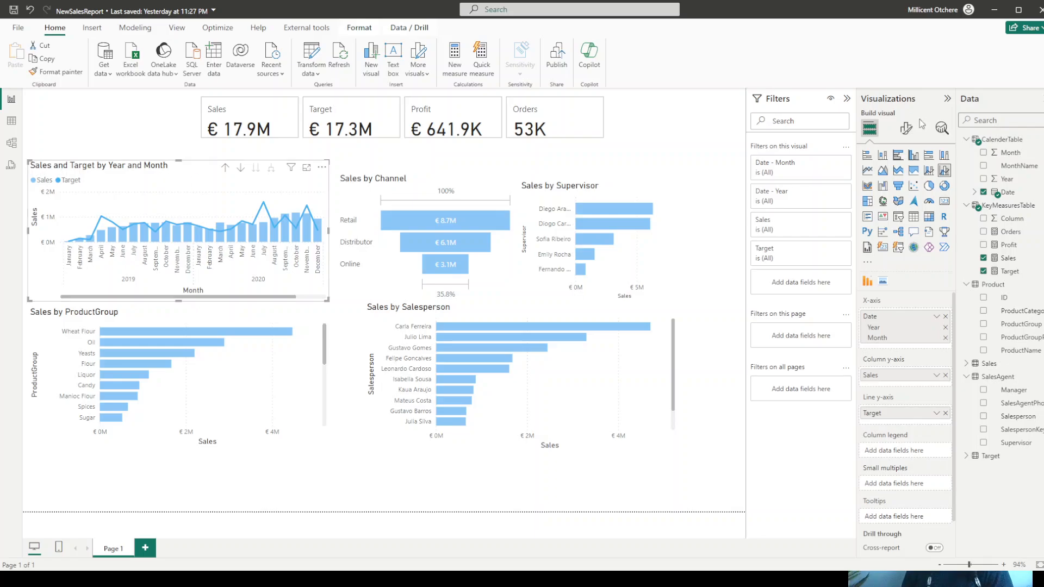
click(904, 131)
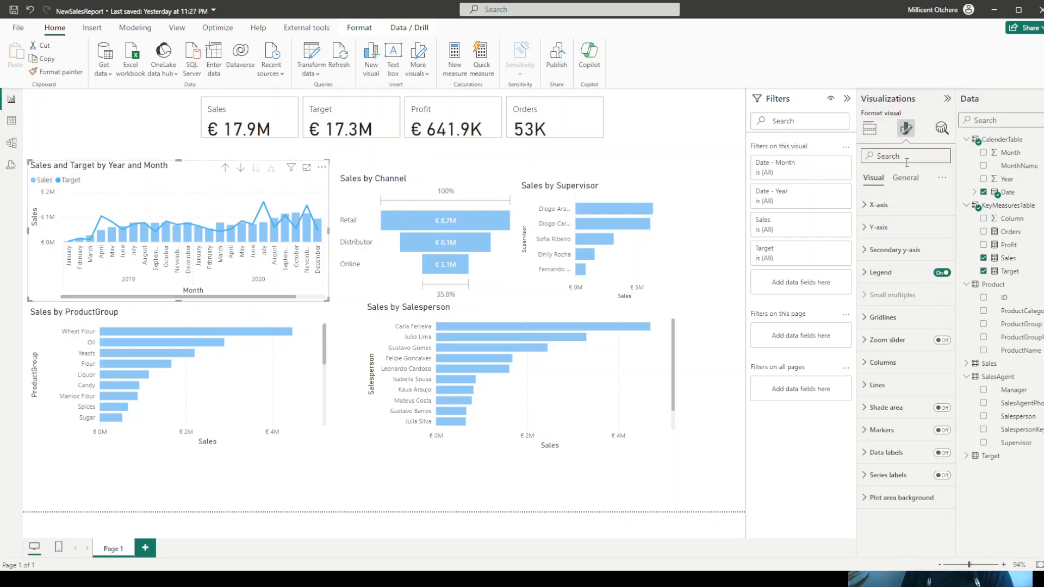
click(905, 180)
click(896, 210)
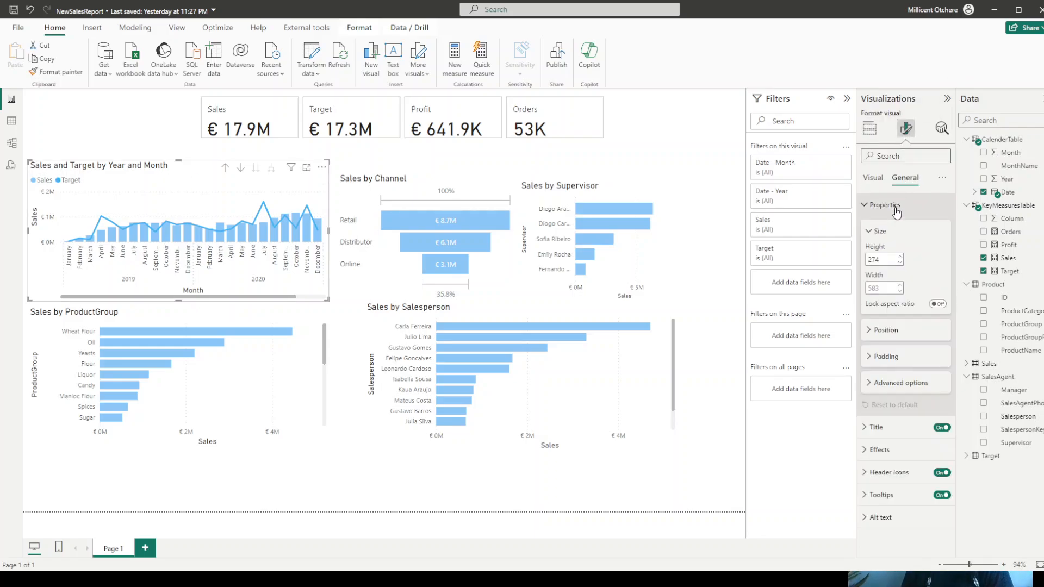
click(882, 287)
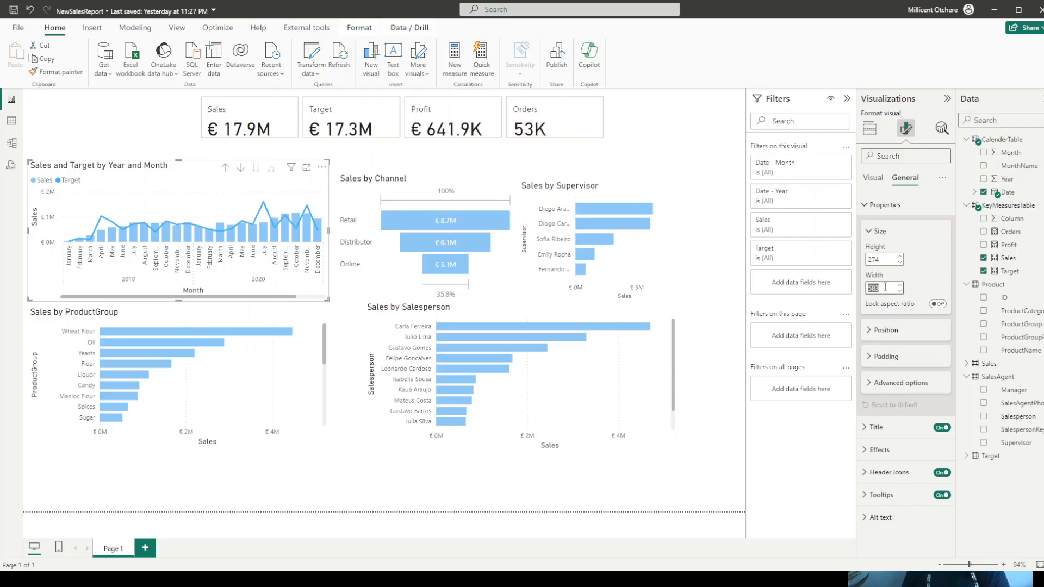
text(690)
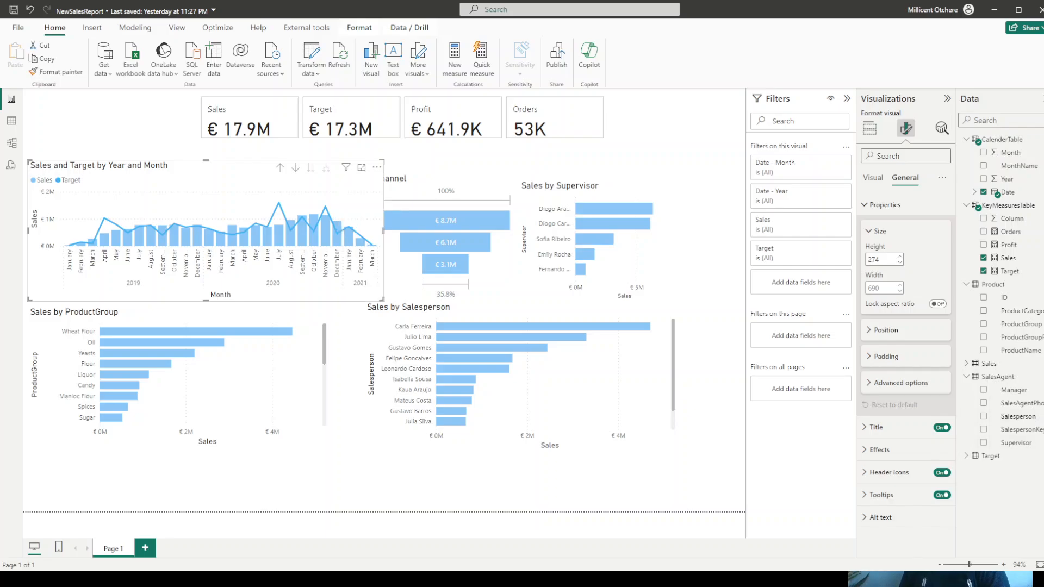
double_click(873, 288)
click(875, 287)
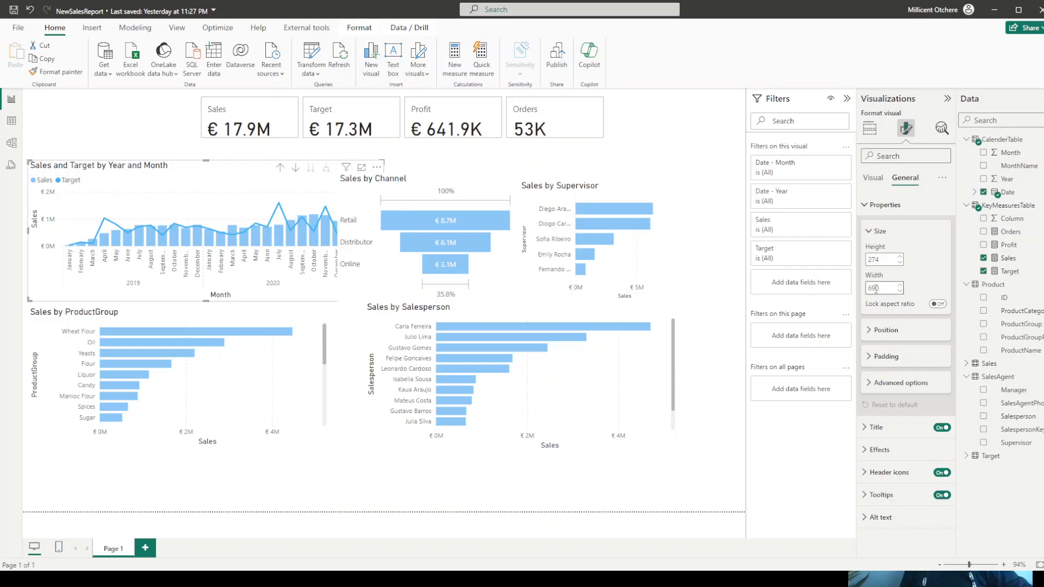
text(7)
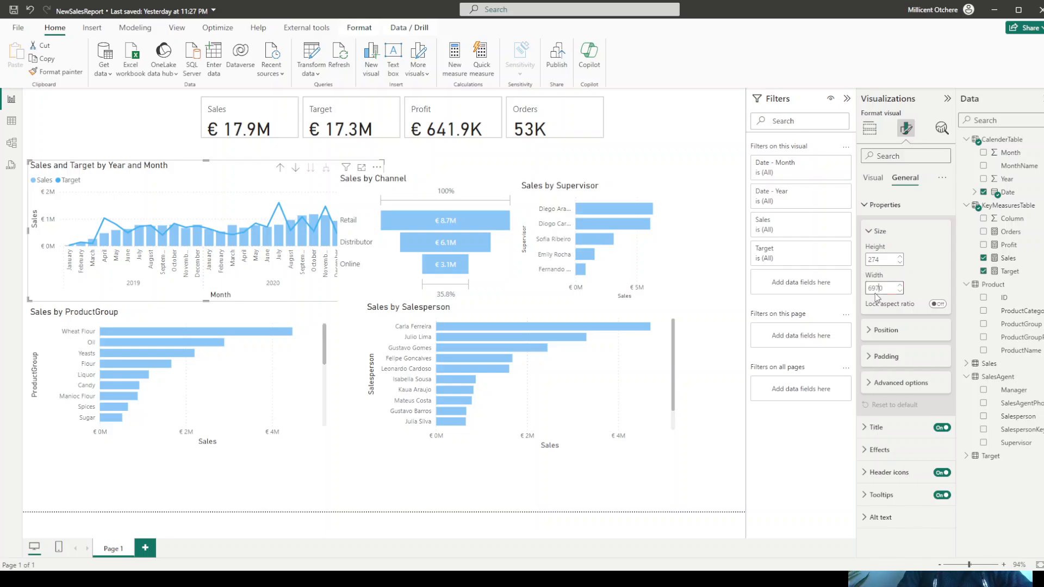
text(10)
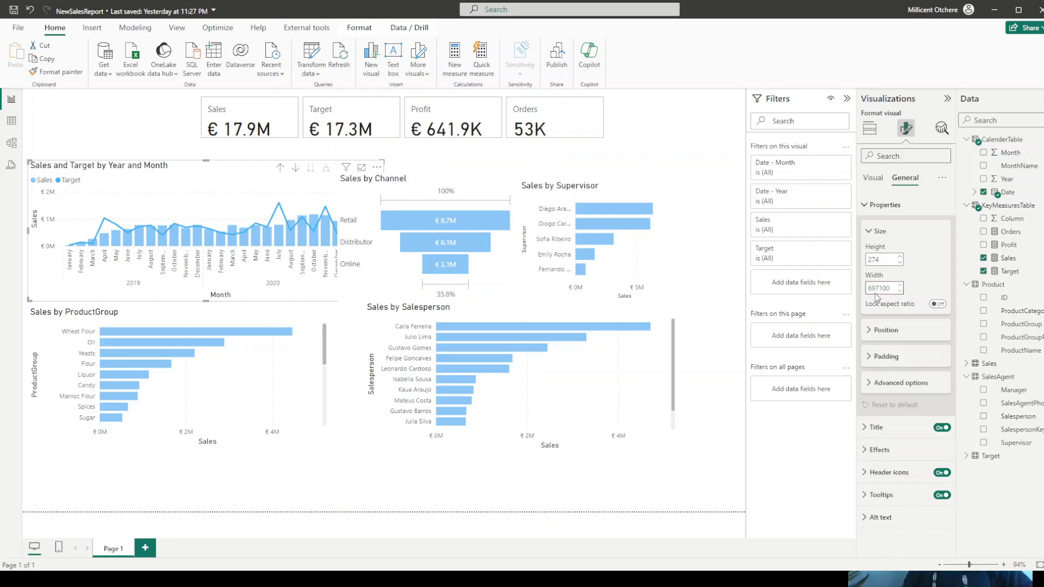
- Resize the Sales and Target by Year and Month chart to a height of 300 and a width of 710
click(877, 259)
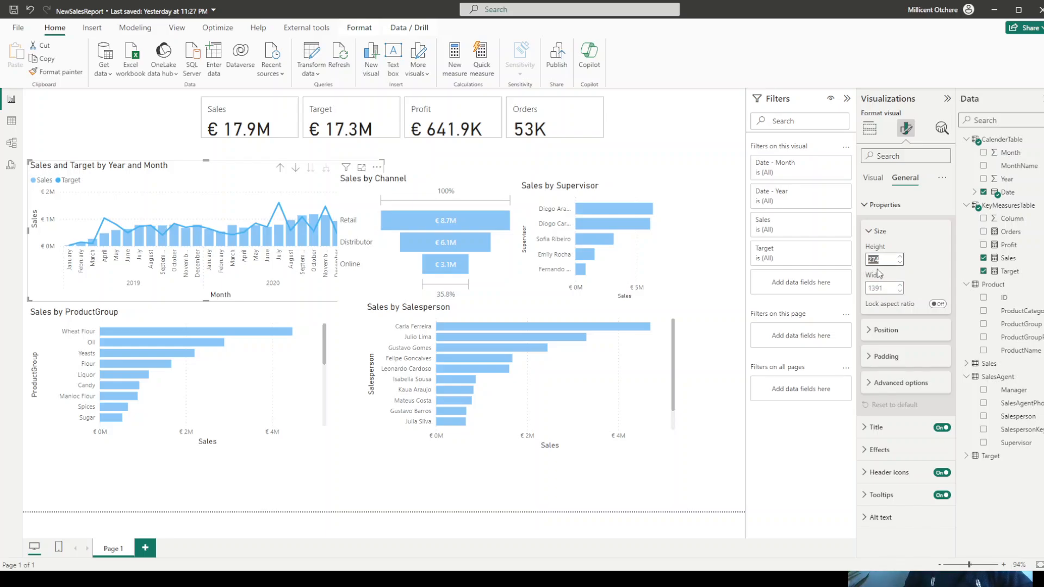
text(300)
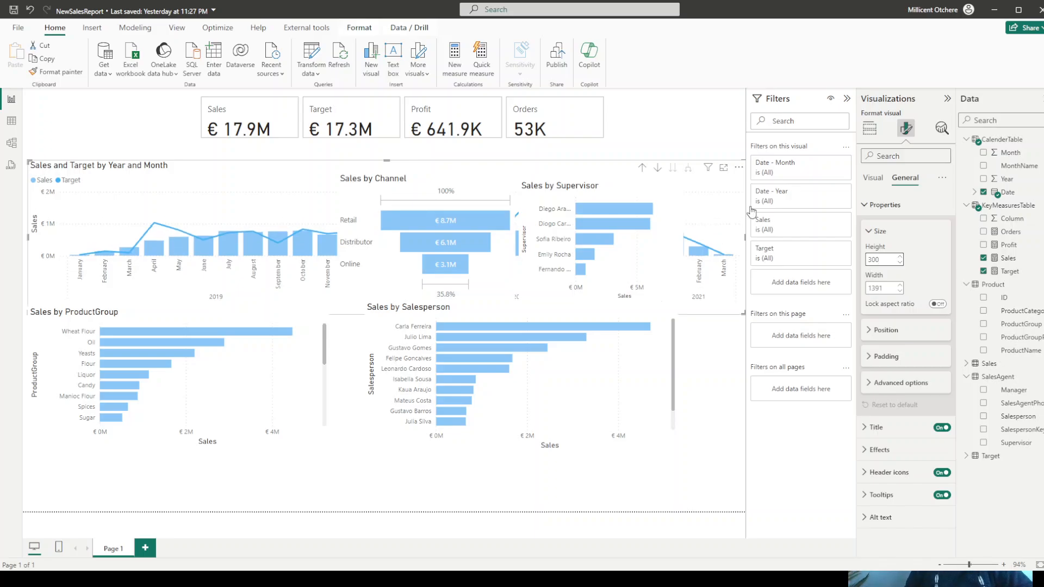
key(Return)
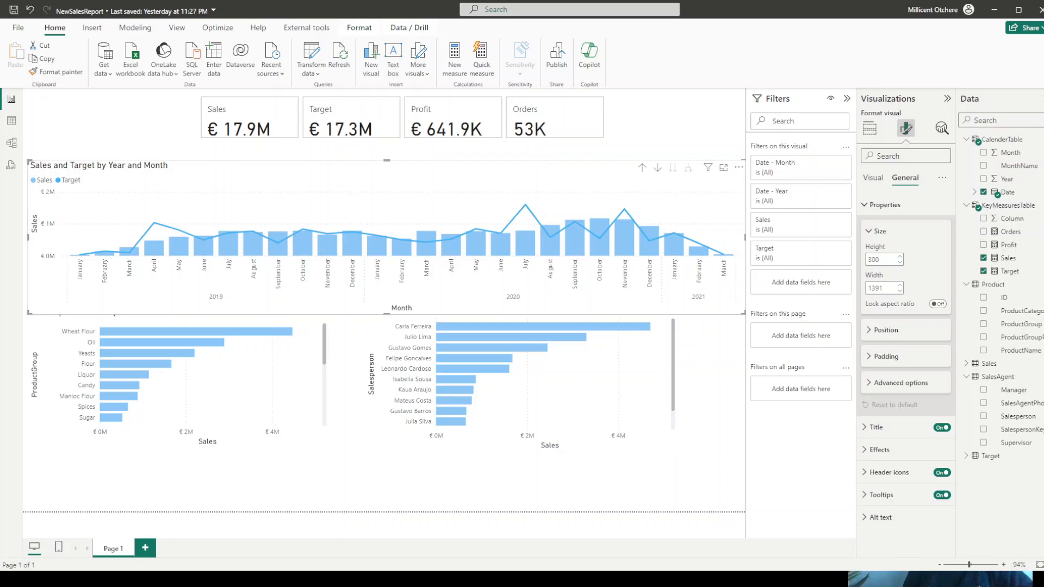
double_click(885, 288)
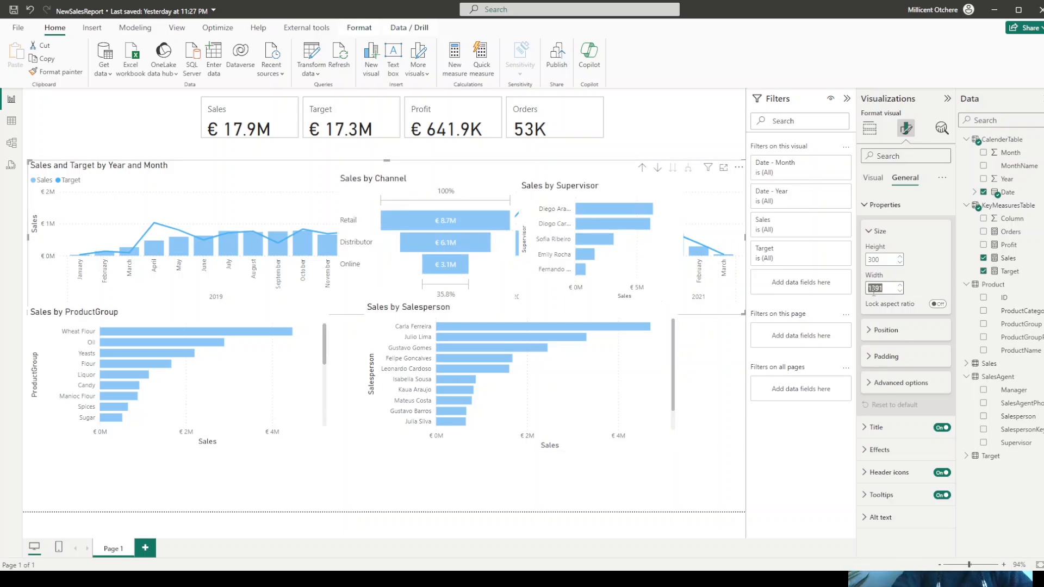
text(710)
key(Return)
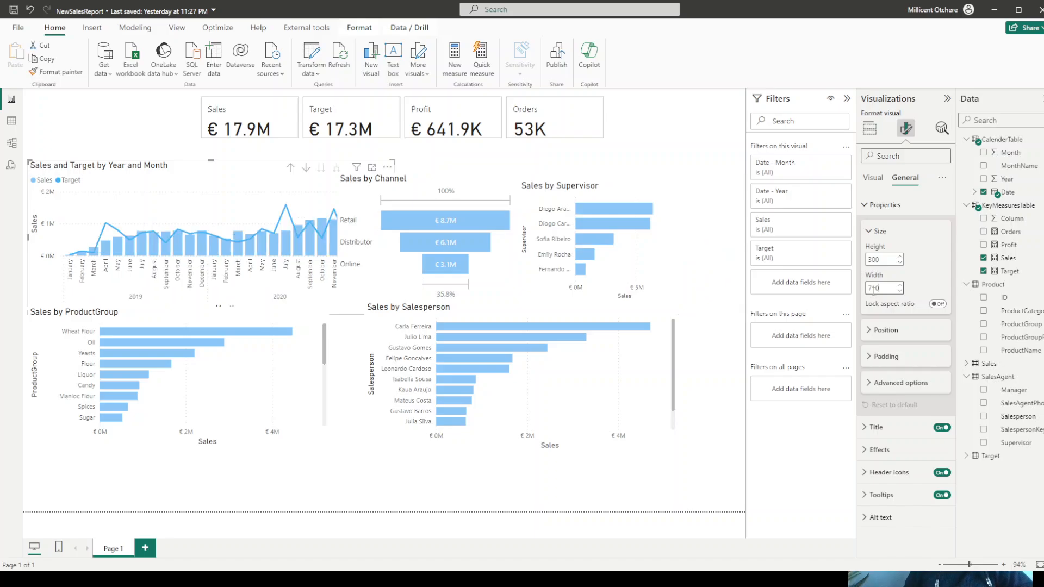
- Resize the Sales by Channel funnel chart to a height of 300 and a width of 300
click(453, 182)
double_click(886, 260)
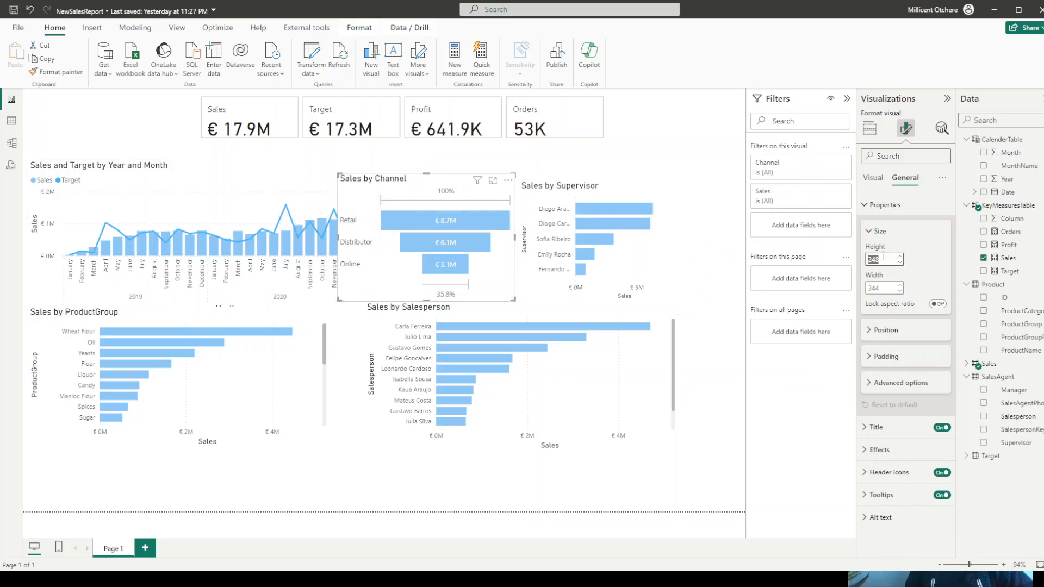
text(300)
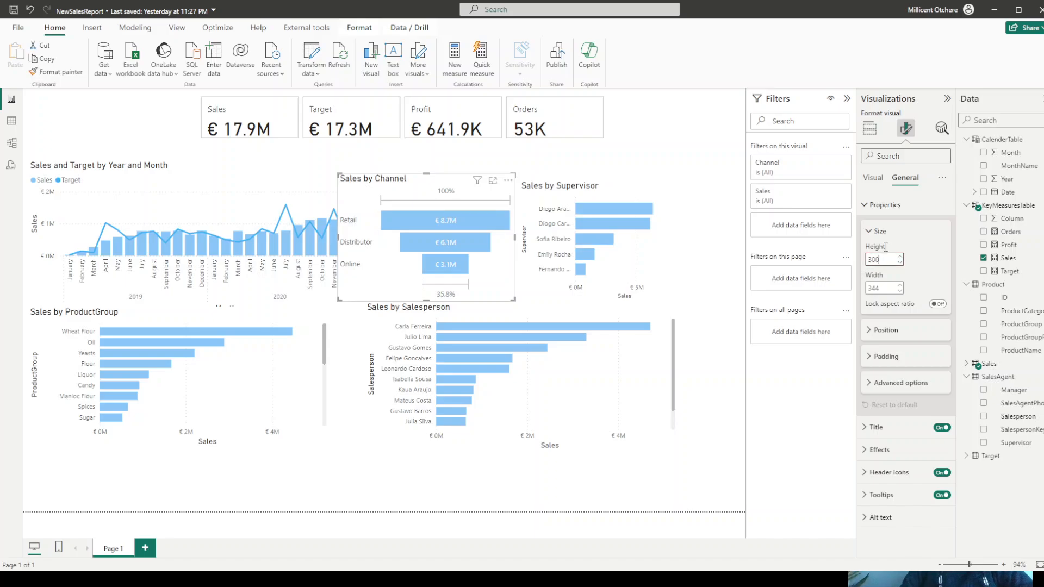
key(Return)
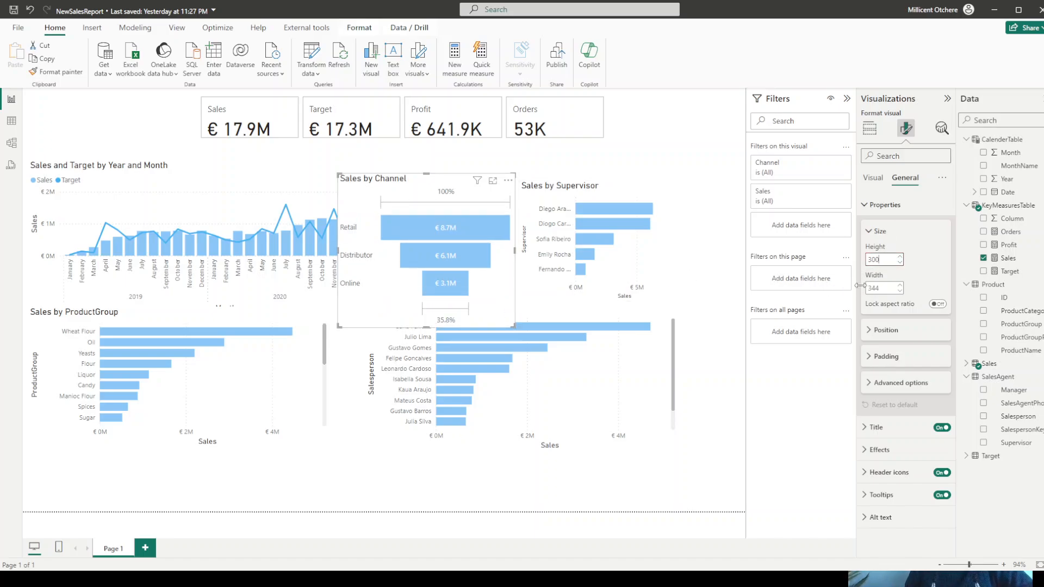
double_click(878, 288)
text(300)
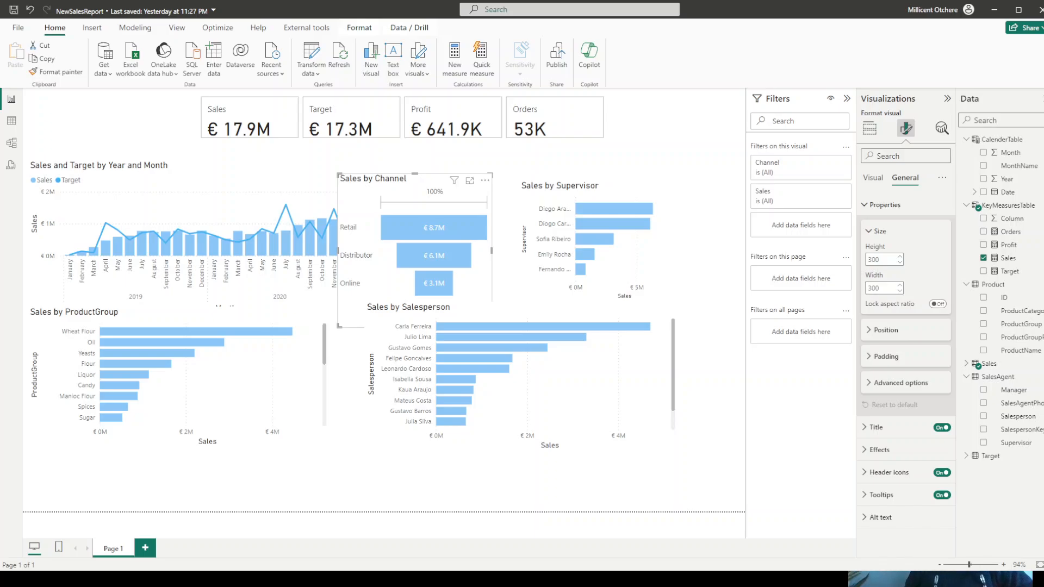
- Lock the objects on the page and position the Sales by Channel funnel at horizontal 737 and vertical 110
click(170, 30)
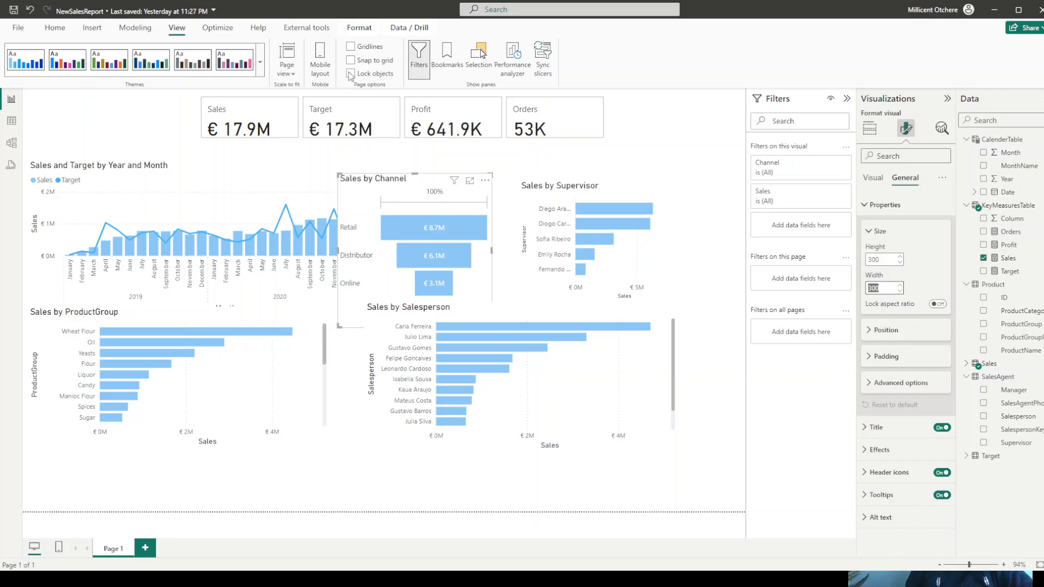
click(351, 75)
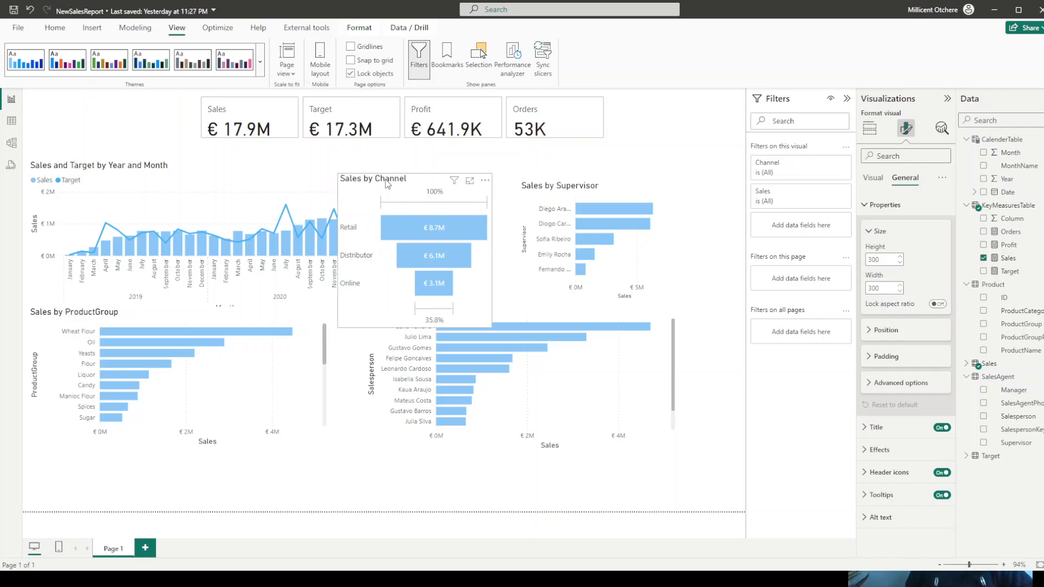
click(883, 331)
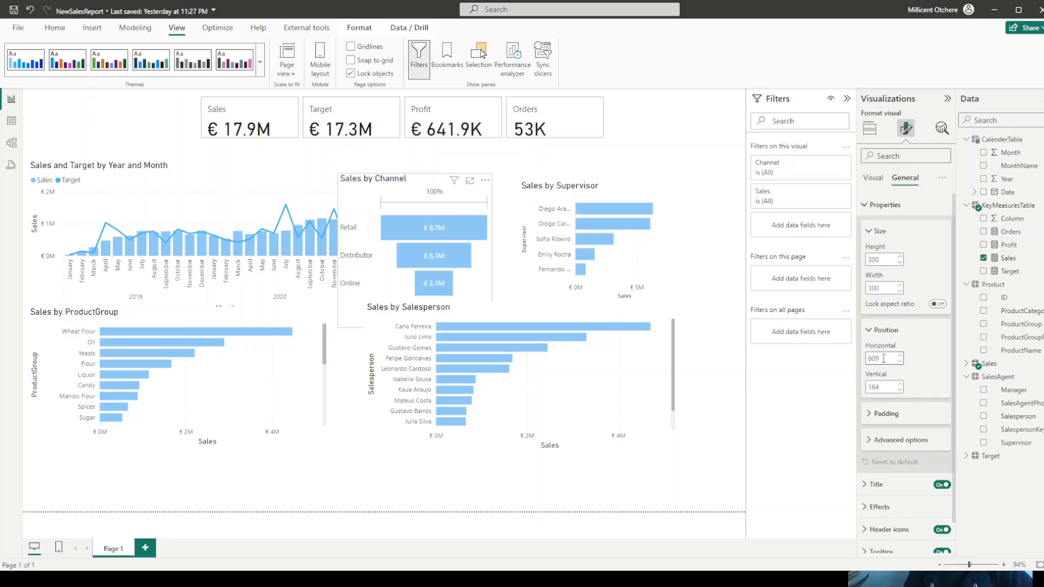
double_click(875, 359)
text(73)
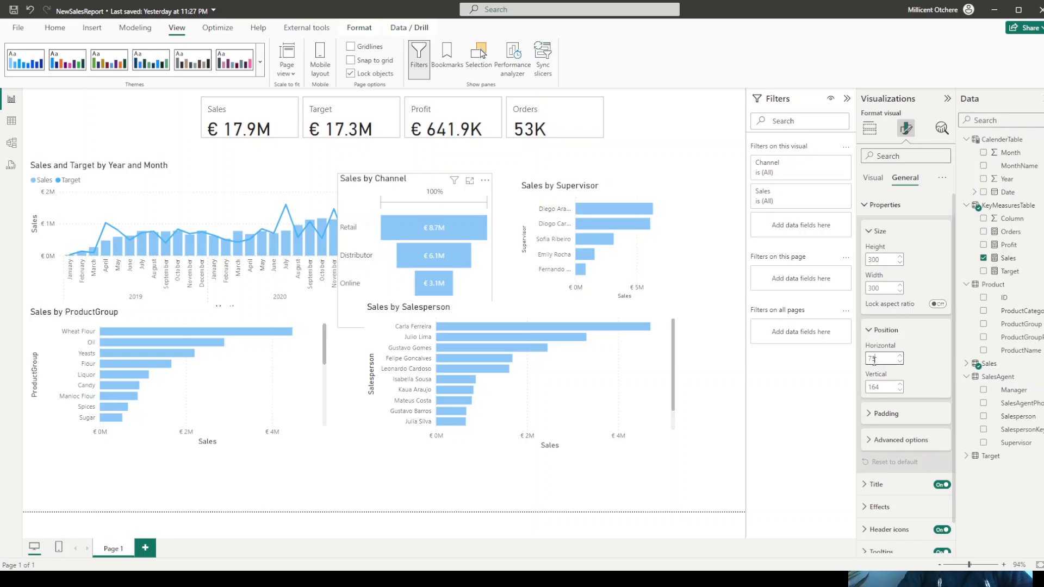
text(7)
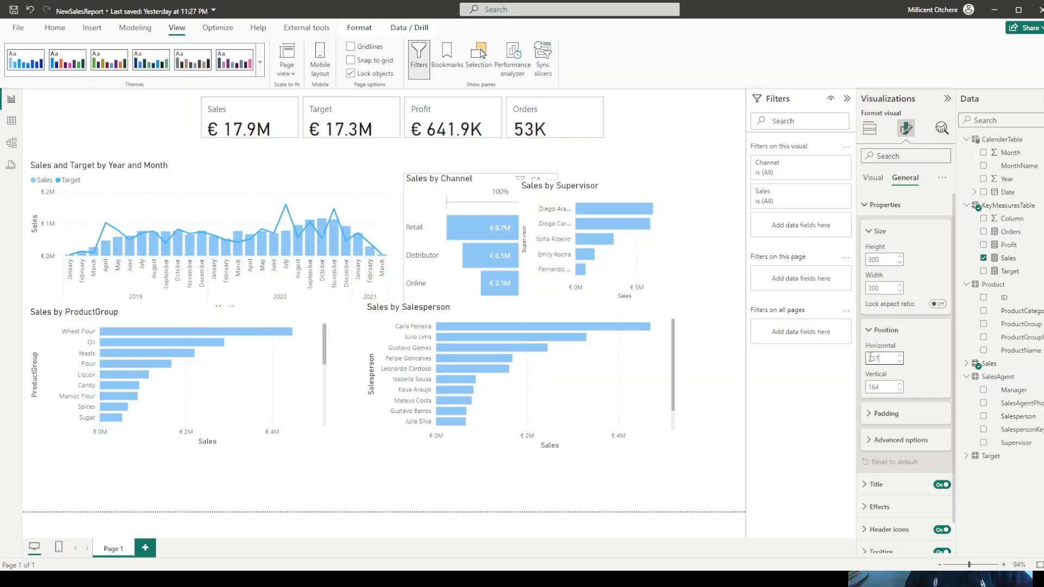
double_click(875, 389)
text(1)
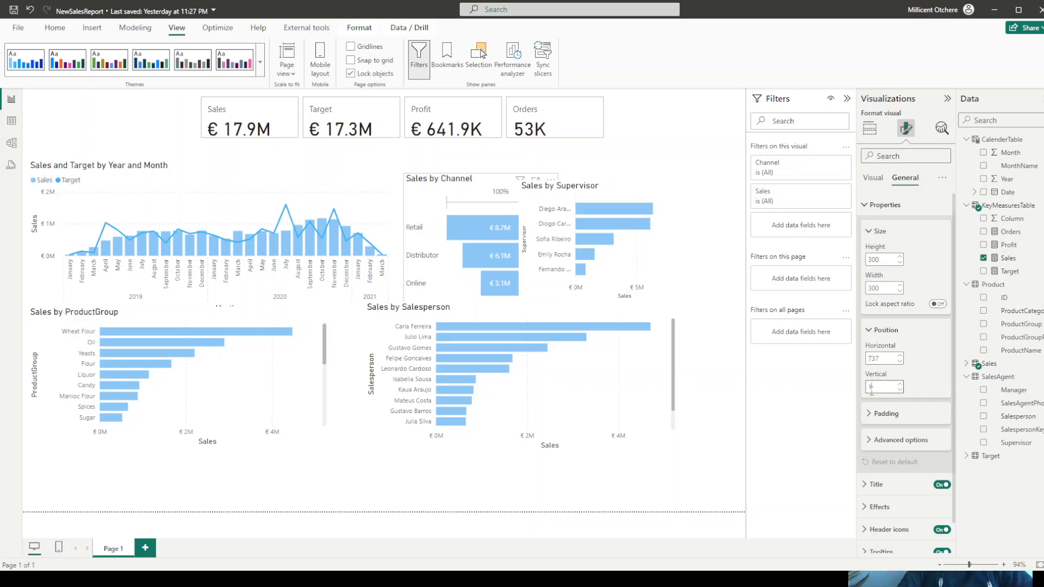
text(40)
key(Return)
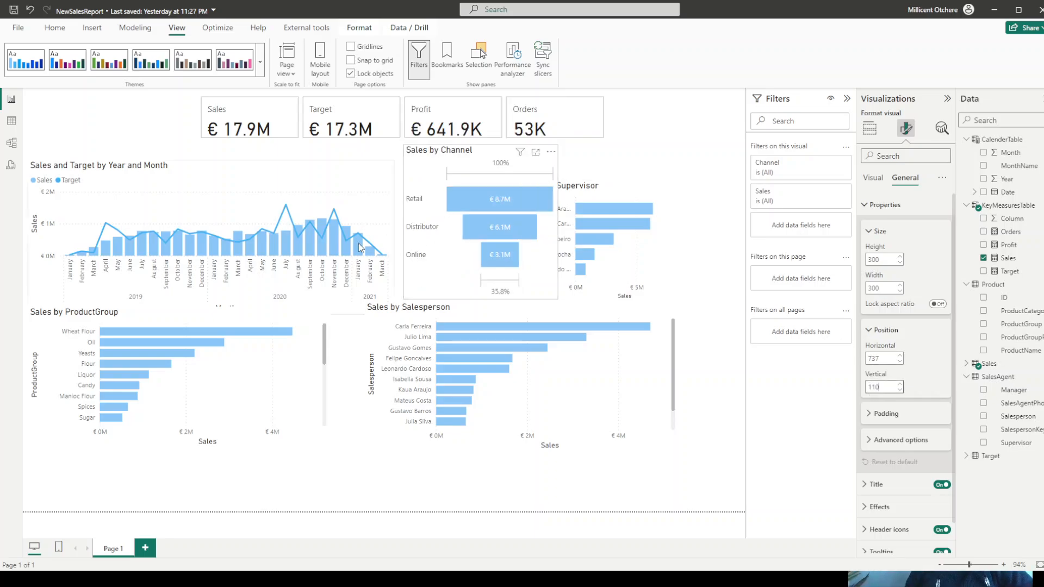
- Position the Sales and Target by Year and Month chart at horizontal 10 and vertical 110
click(229, 186)
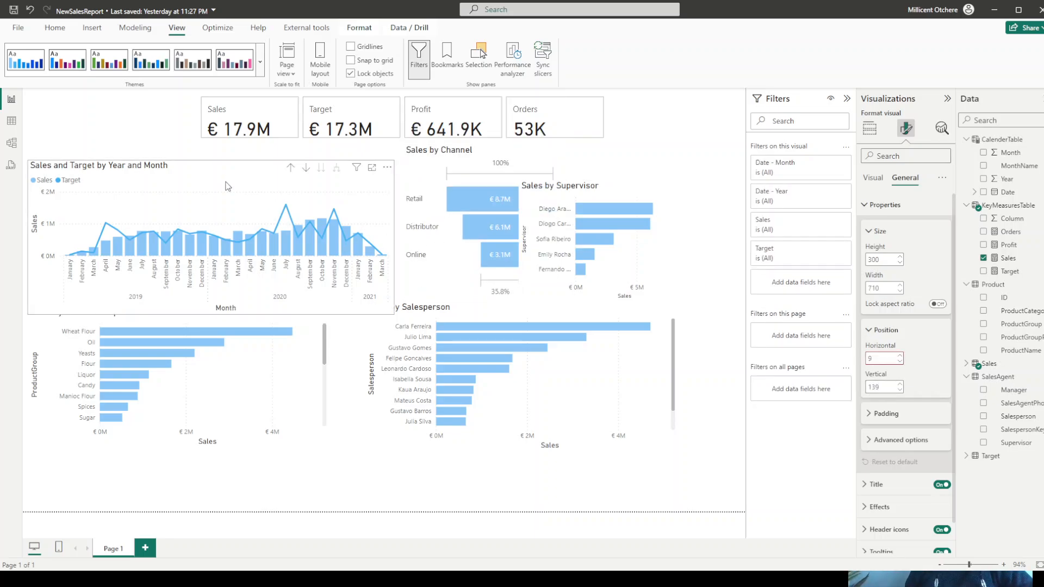
double_click(881, 388)
text(11)
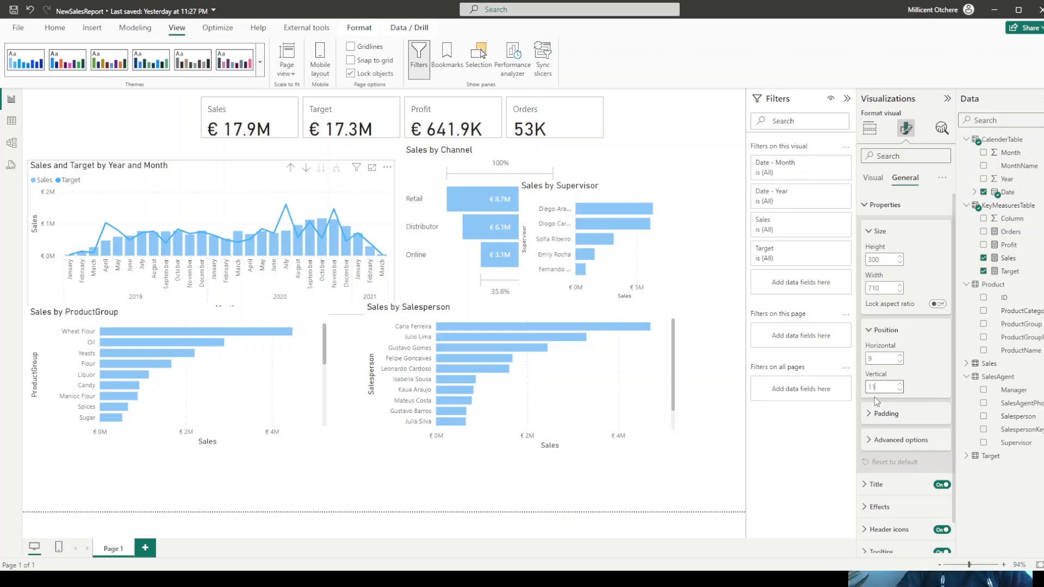
text(0)
key(Return)
double_click(882, 359)
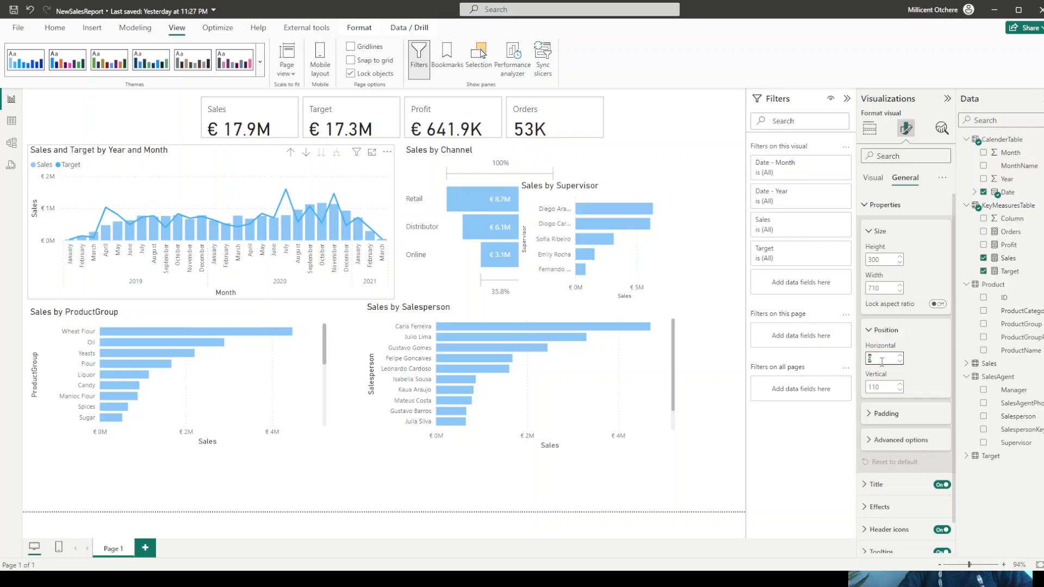
text(10)
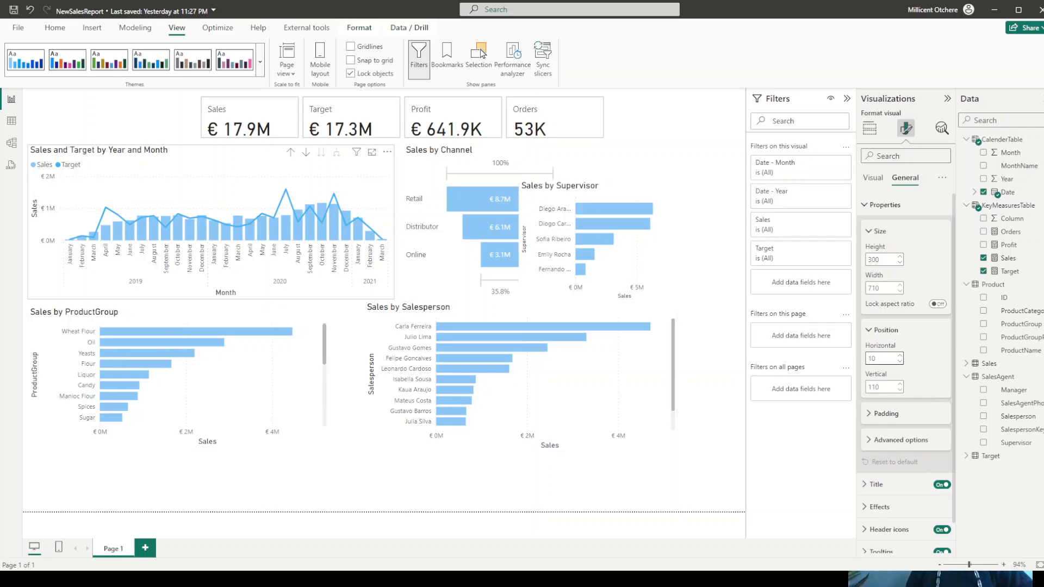
click(481, 50)
- Resize the Sales by Supervisor chart to a height of 300 and a width of 330
click(674, 280)
double_click(879, 260)
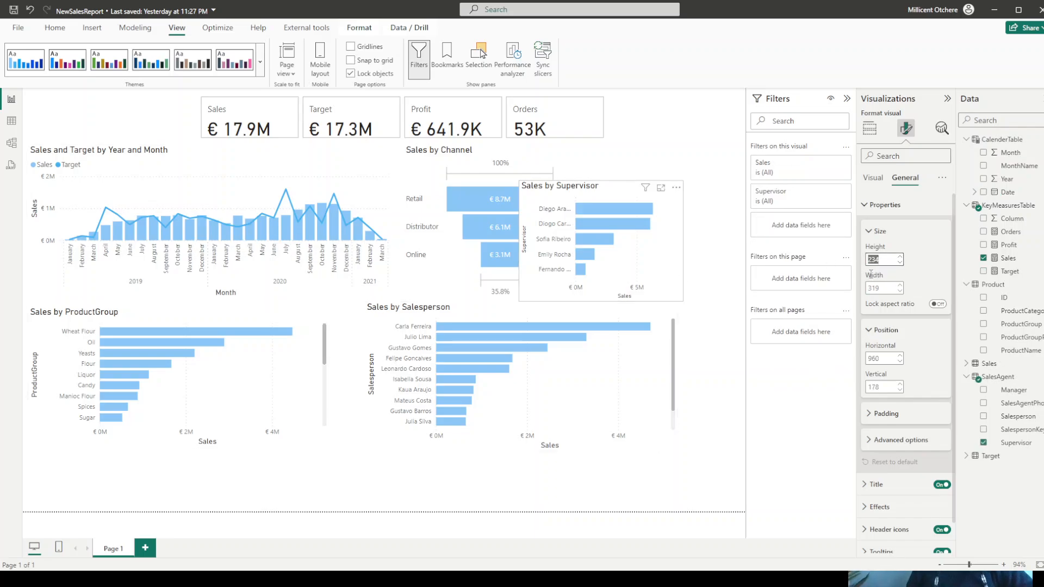
text(300)
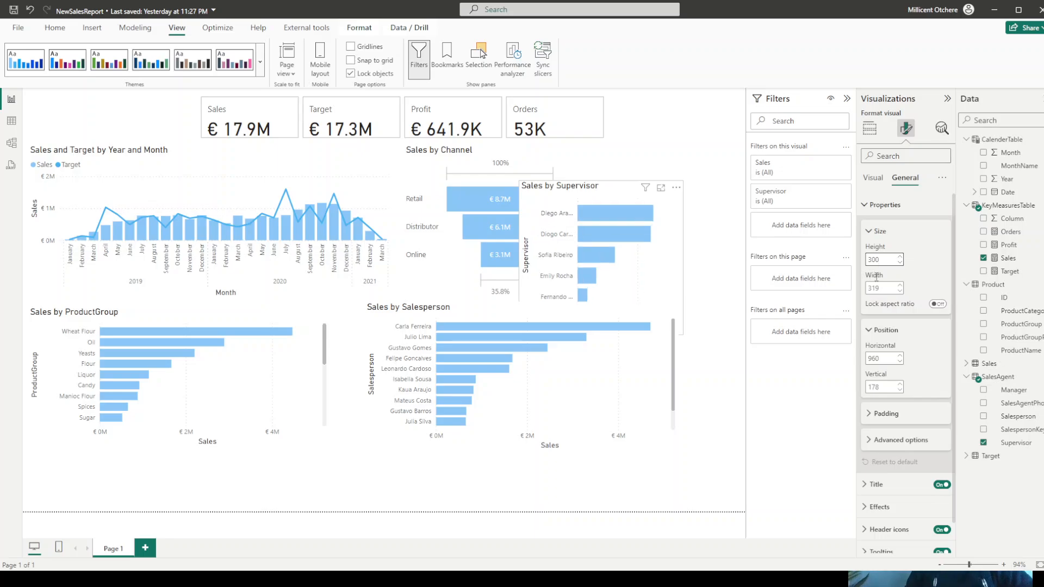
double_click(878, 289)
text(300)
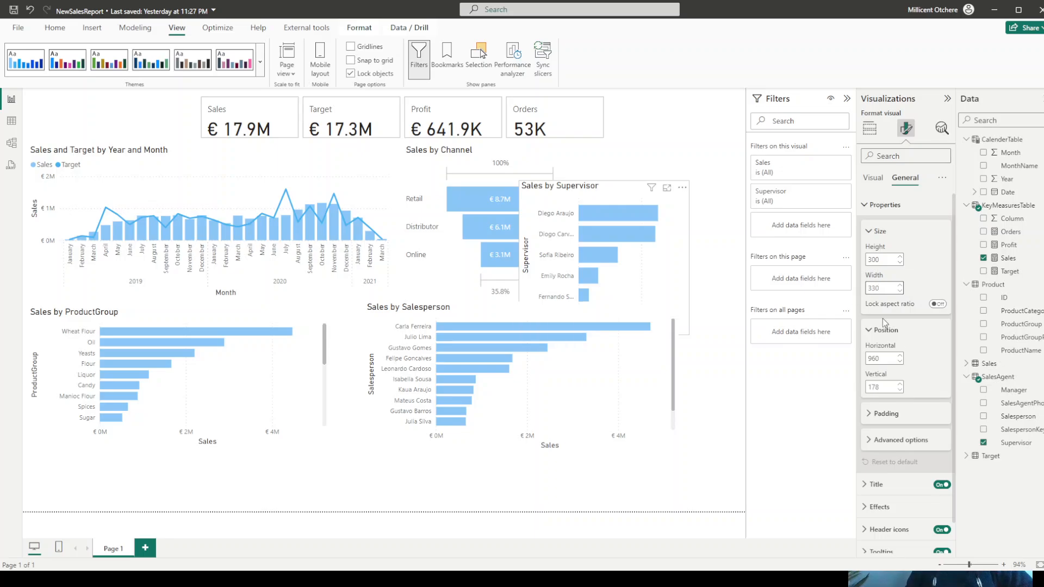
- Position the Sales by Supervisor chart at horizontal 1065 and vertical 110
double_click(884, 359)
text(110)
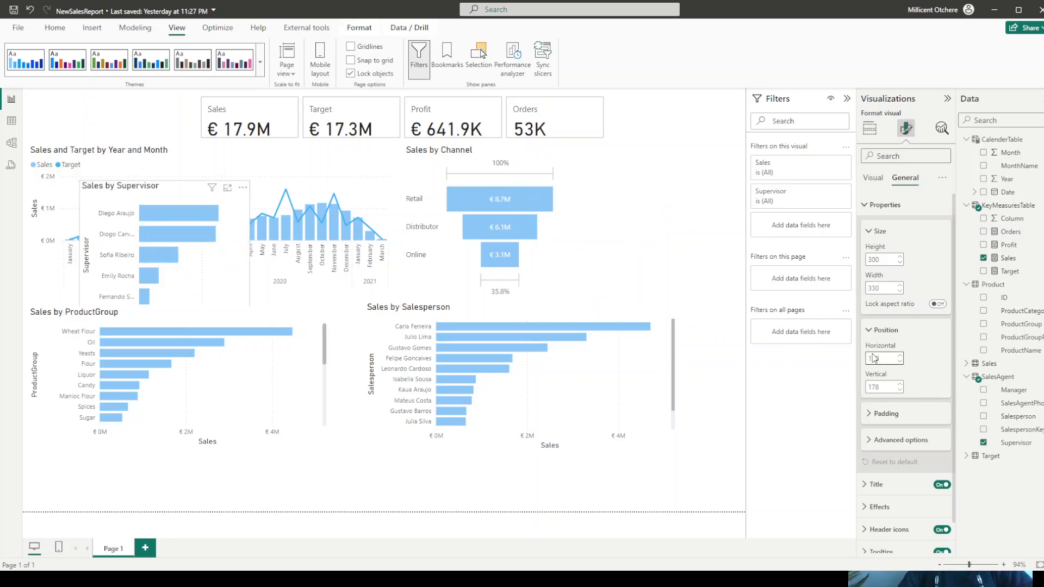
double_click(873, 386)
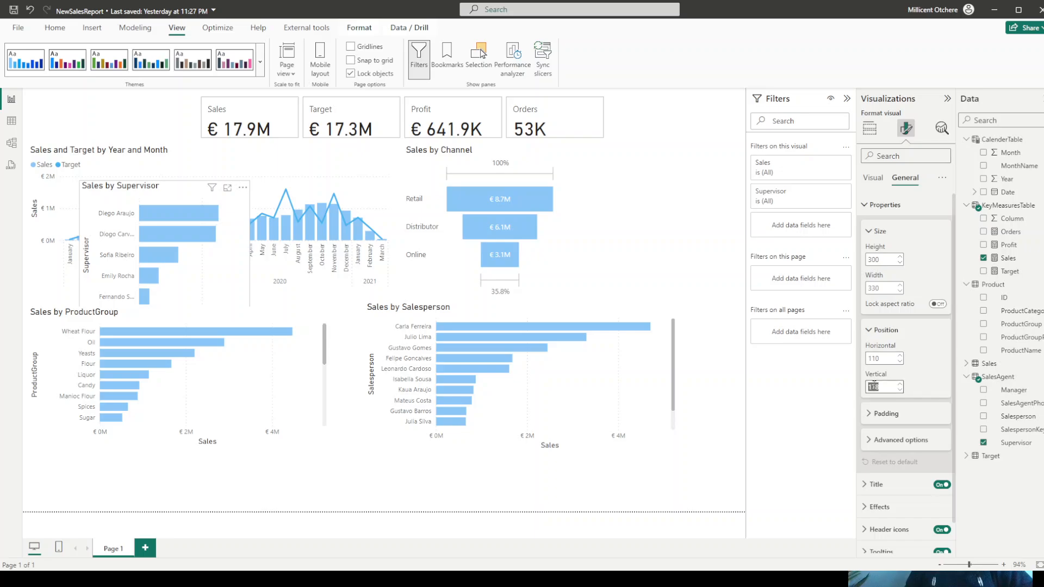
text(110)
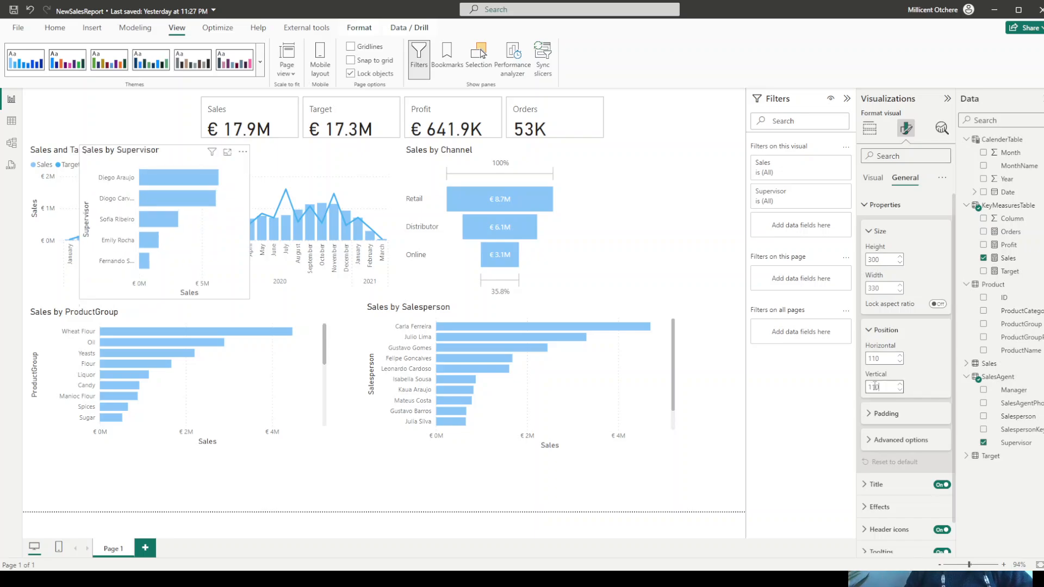
double_click(883, 357)
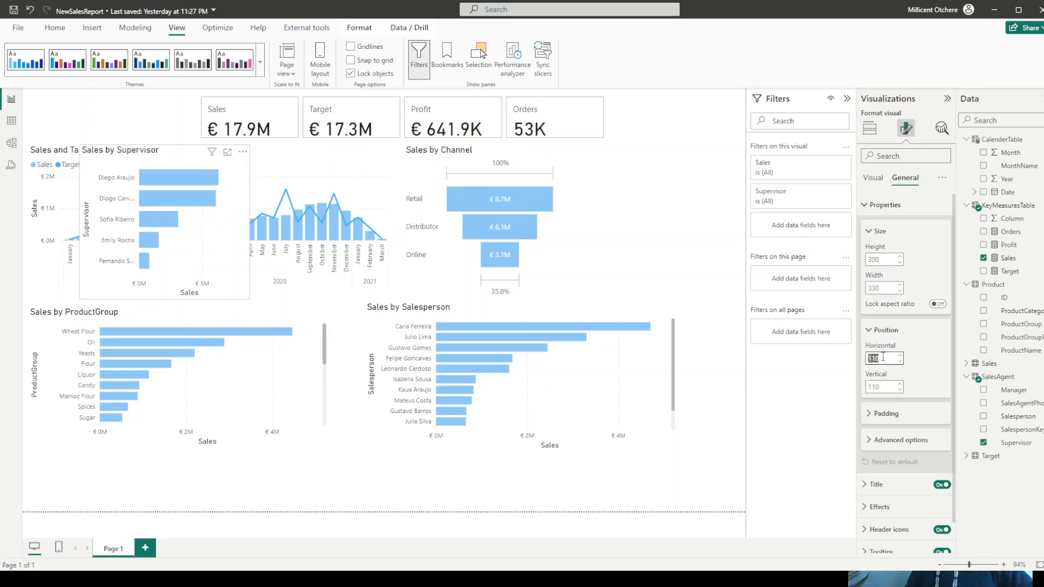
text(1)
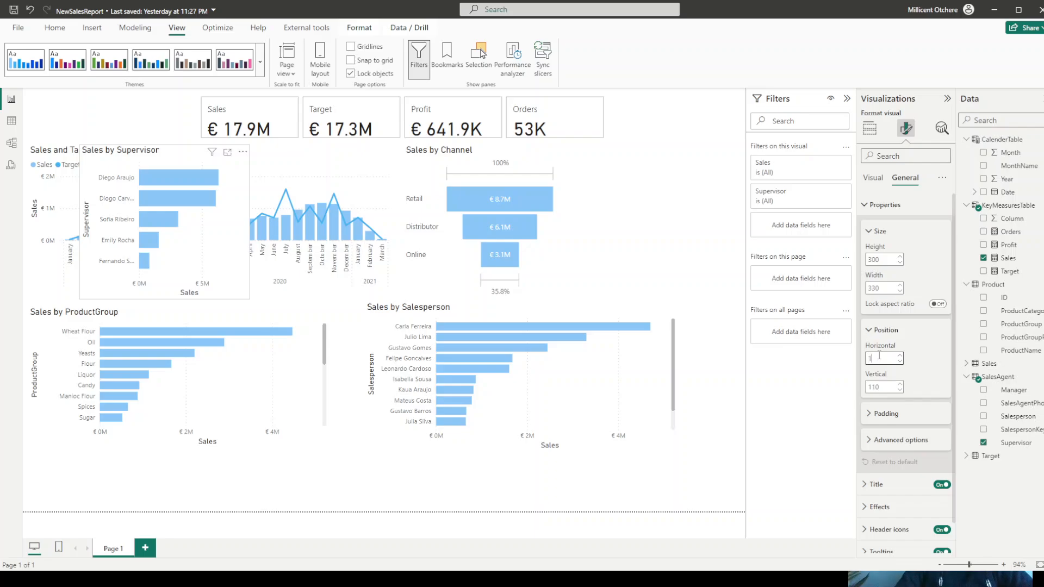
text(065)
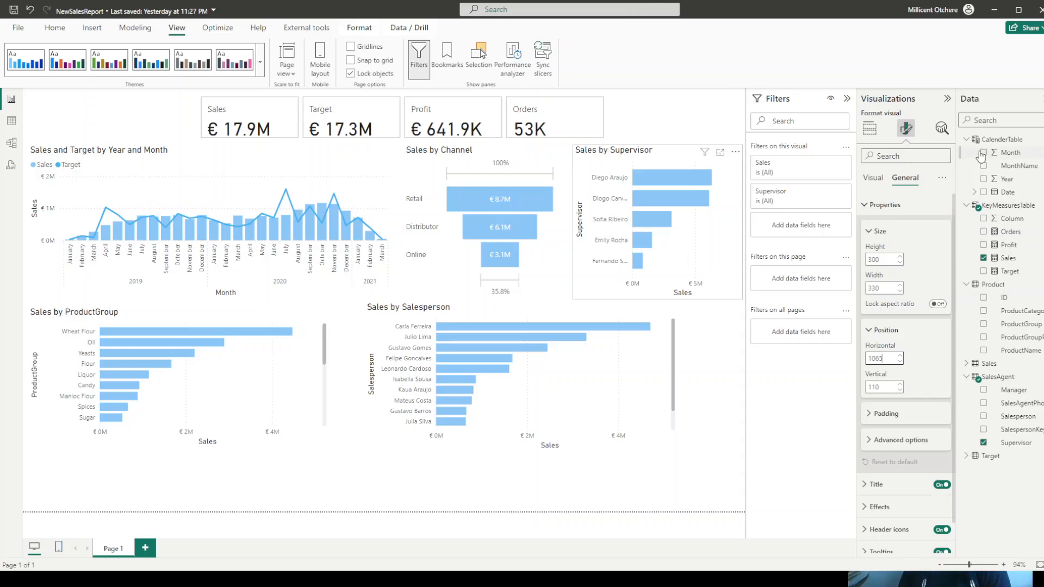
- Turn off the vertical gridlines of the Sales by Supervisor chart
click(864, 212)
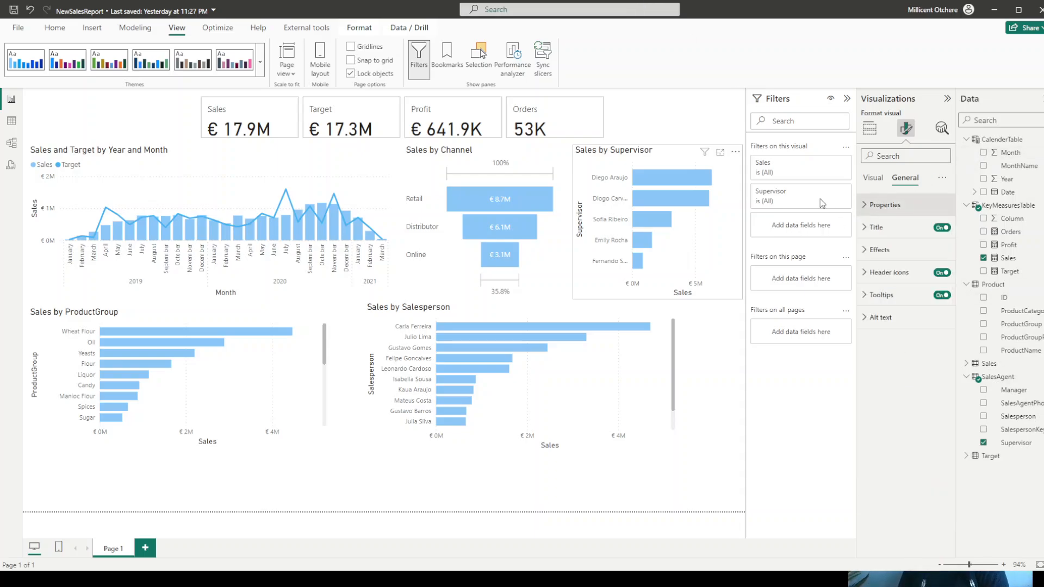
click(873, 178)
click(918, 294)
click(936, 321)
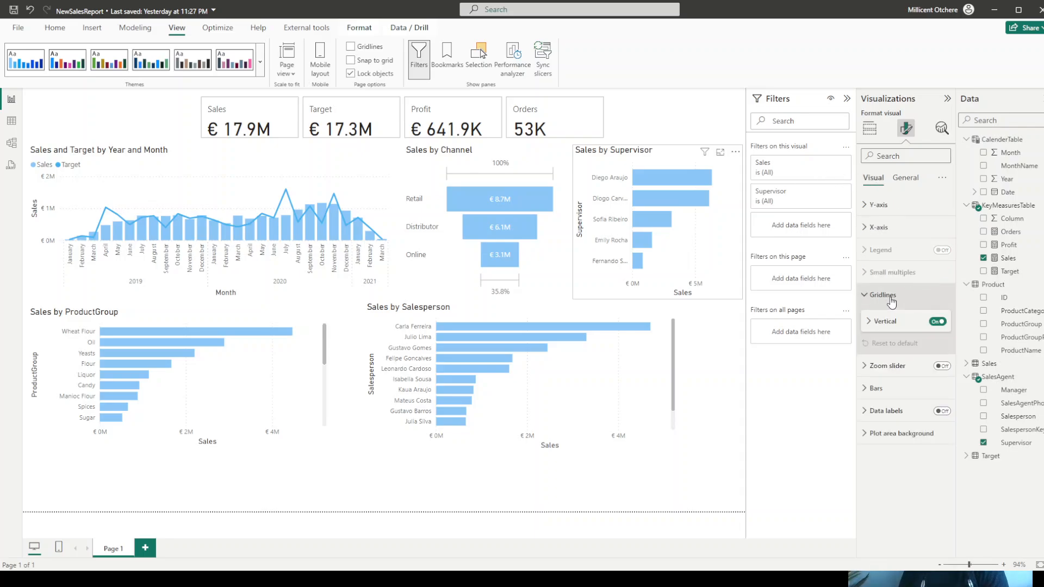
- Turn off the Sales by Supervisor chart's vertical gridlines and both the horizontal and vertical gridlines of the Sales and Target by Year and Month chart
click(935, 323)
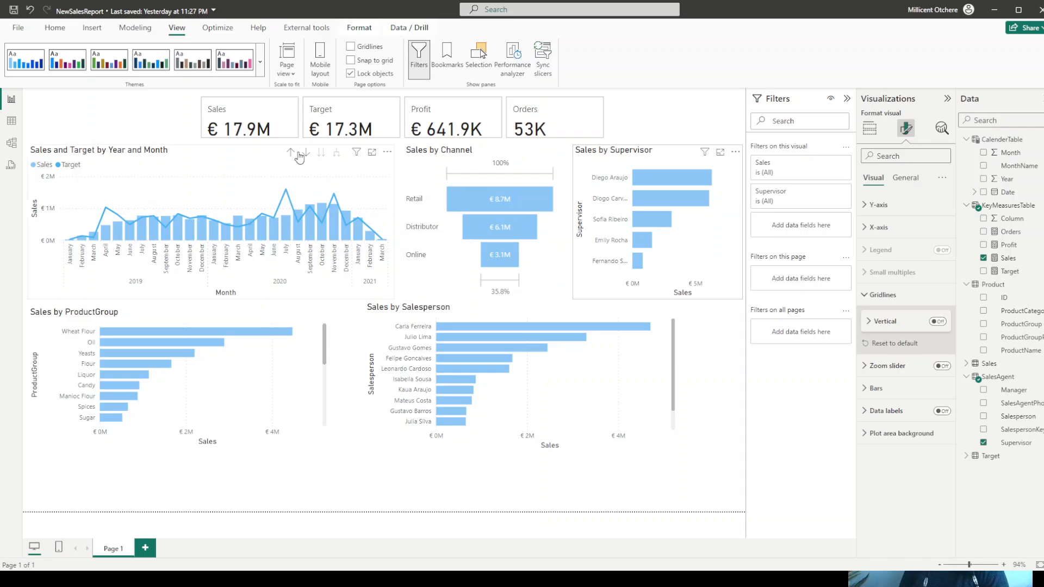
click(261, 161)
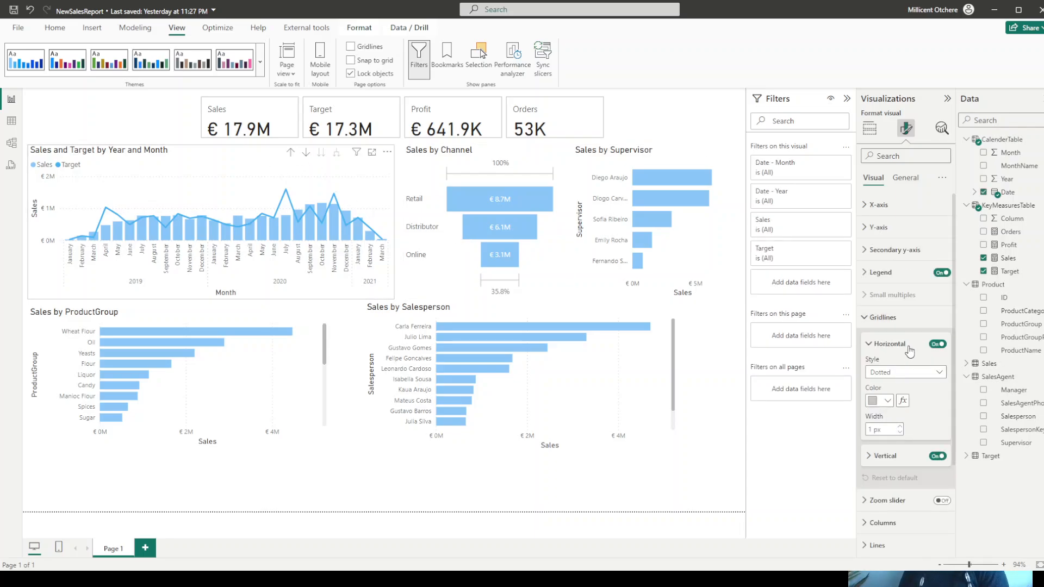
click(937, 344)
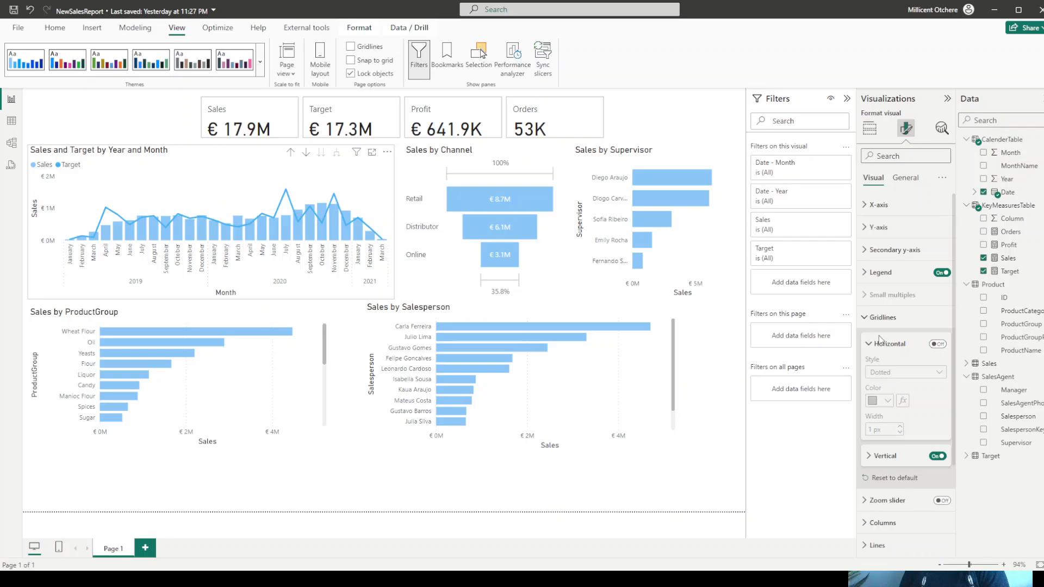
click(865, 319)
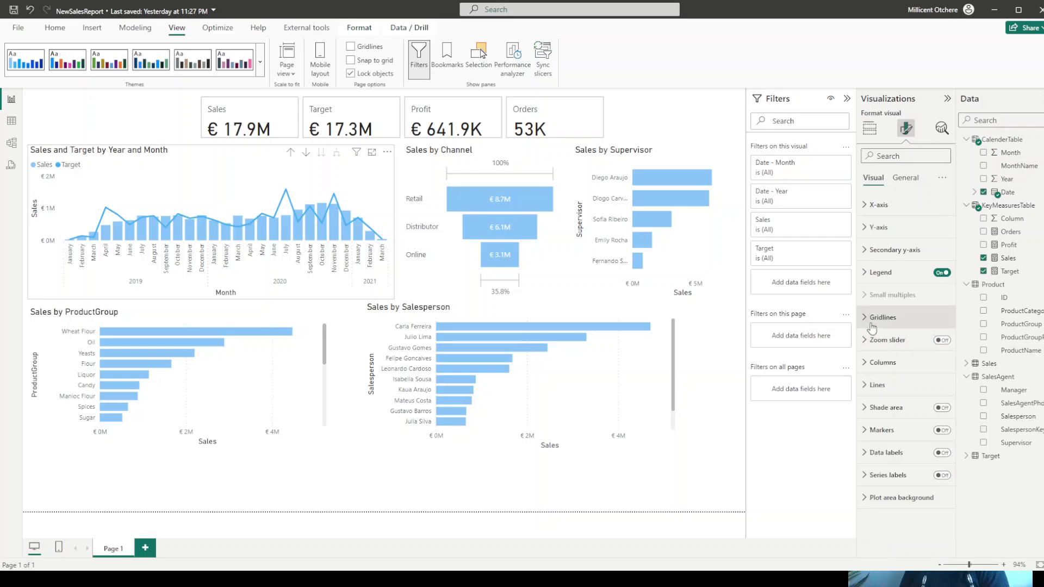
click(865, 320)
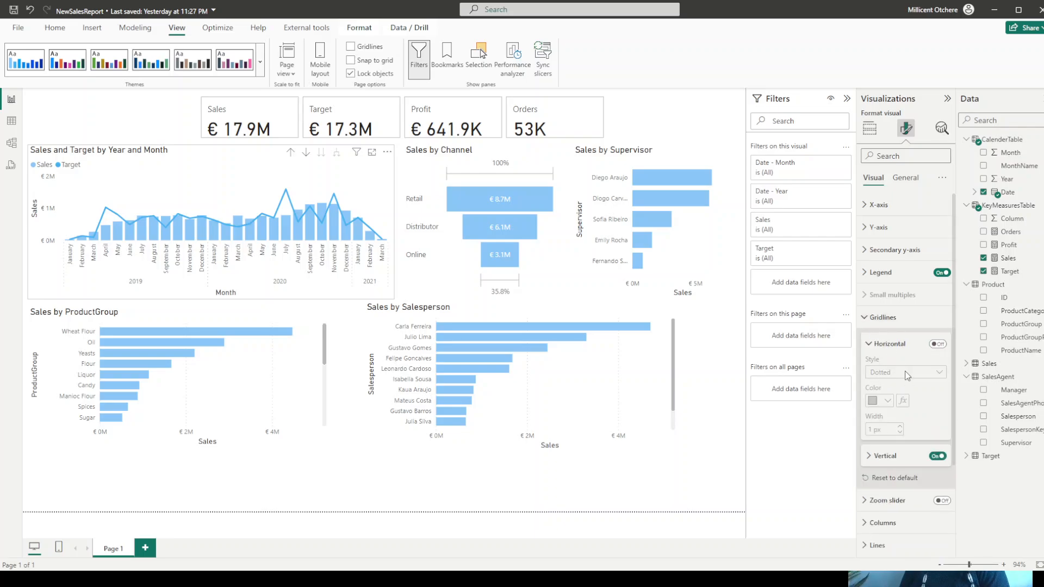
click(936, 457)
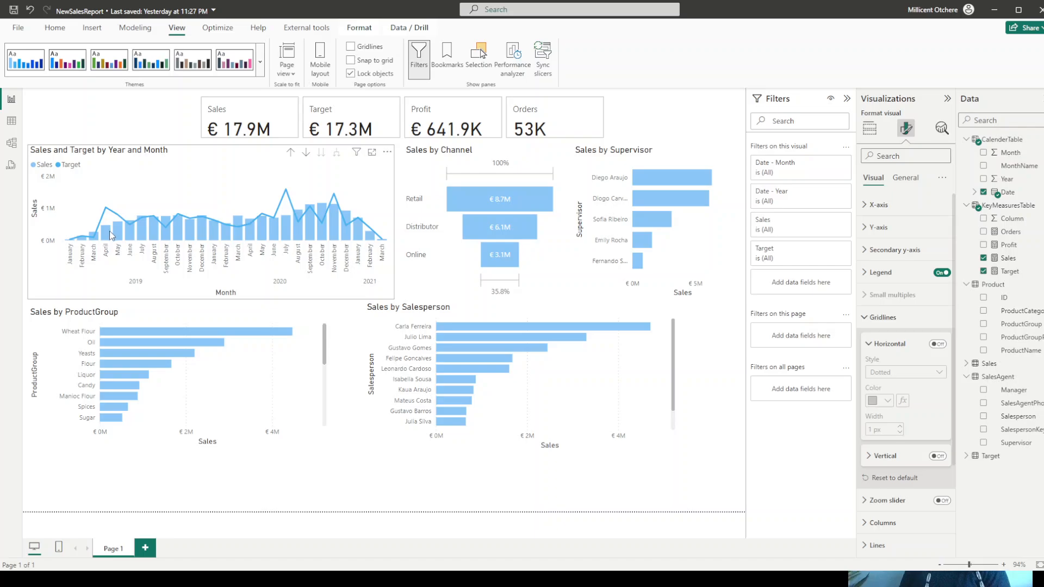
- Open the column color settings of the Sales and Target by Year and Month chart
mouse_move(109, 237)
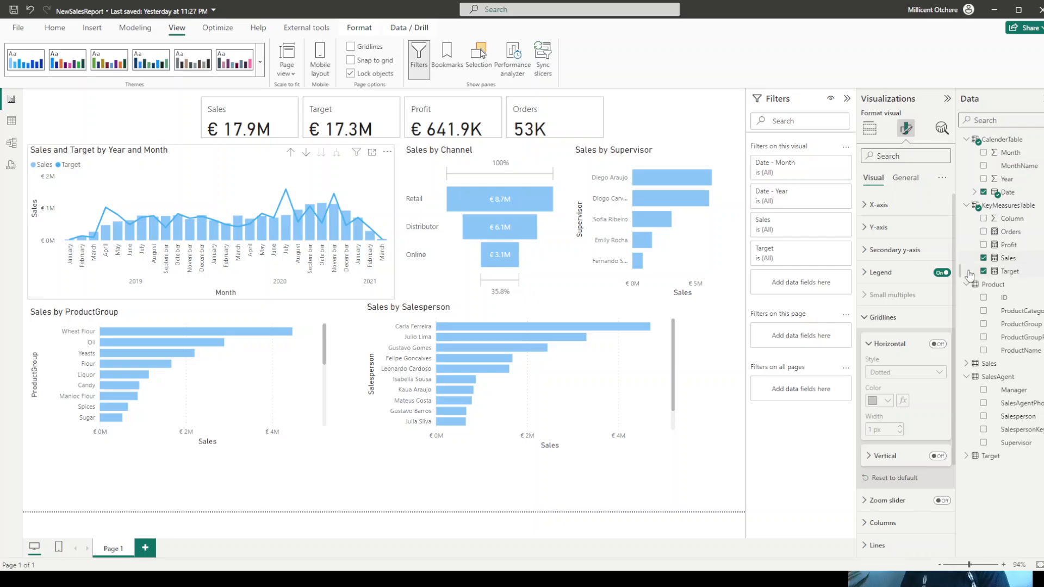
scroll(922, 287, down, 2)
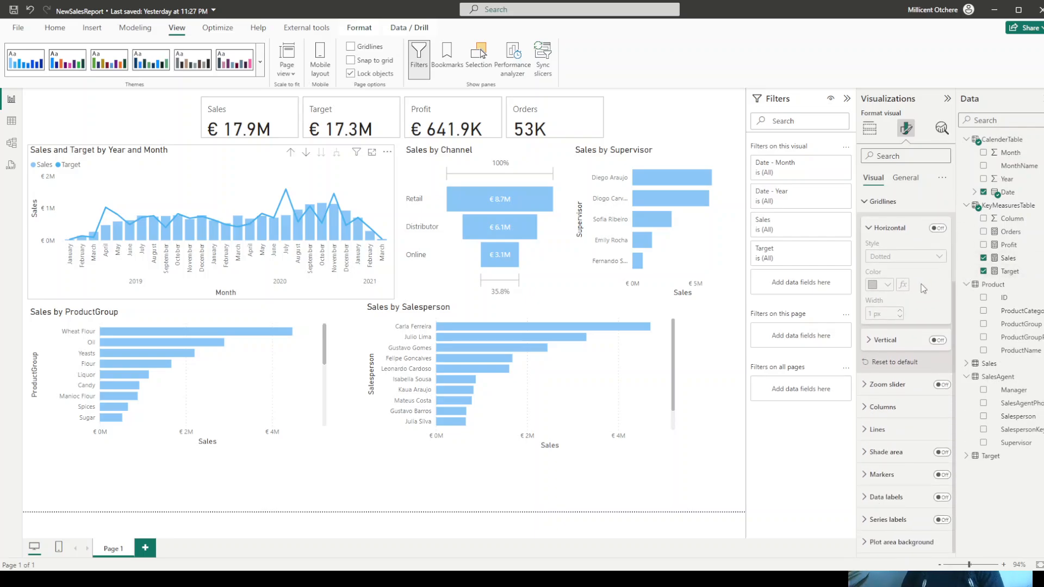
click(889, 409)
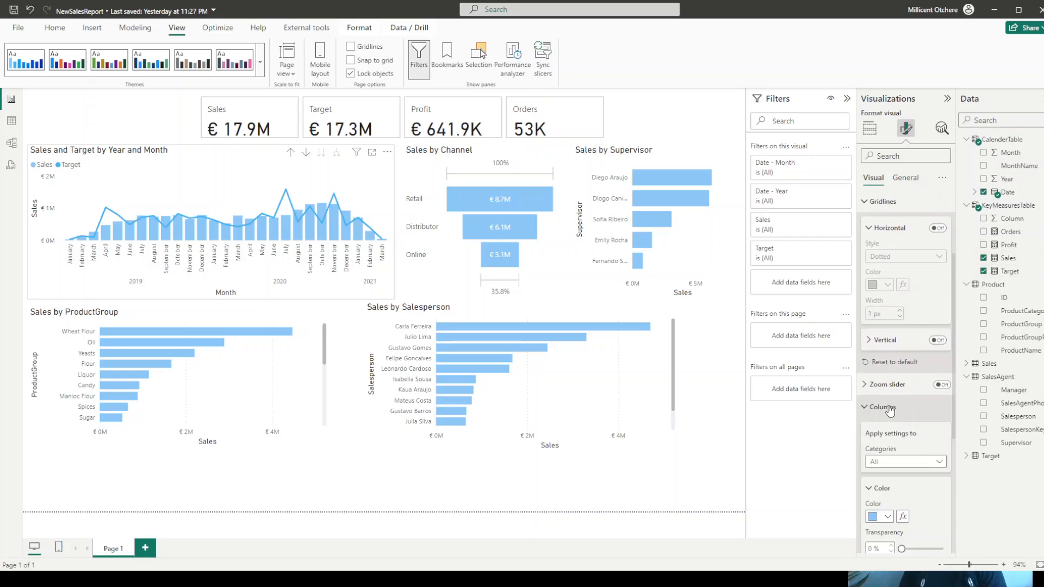
scroll(913, 358, down, 3)
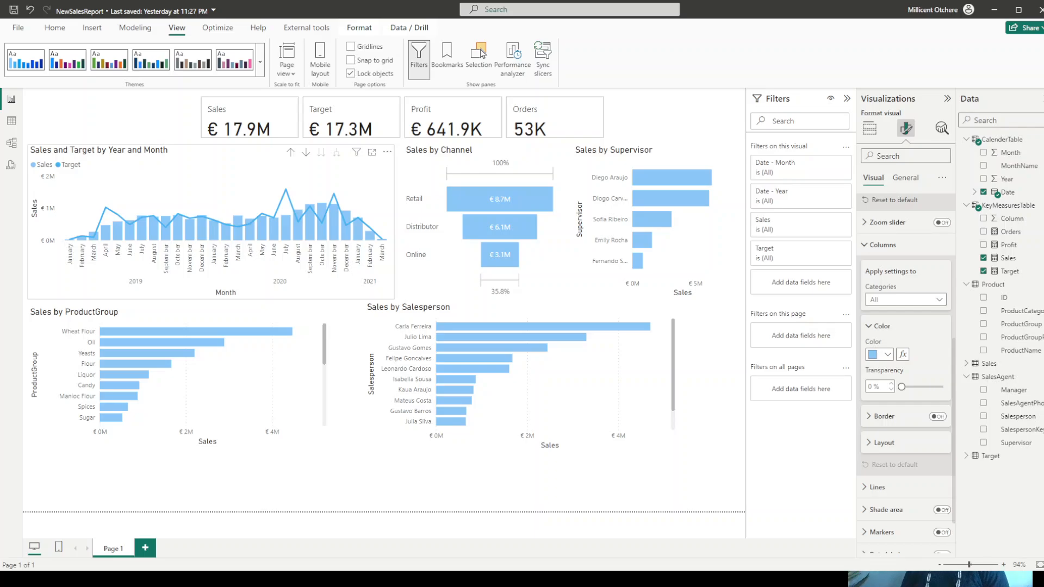
- Add a new measure named SalesVsTarget to KeyMeasuresTable
right_click(1001, 209)
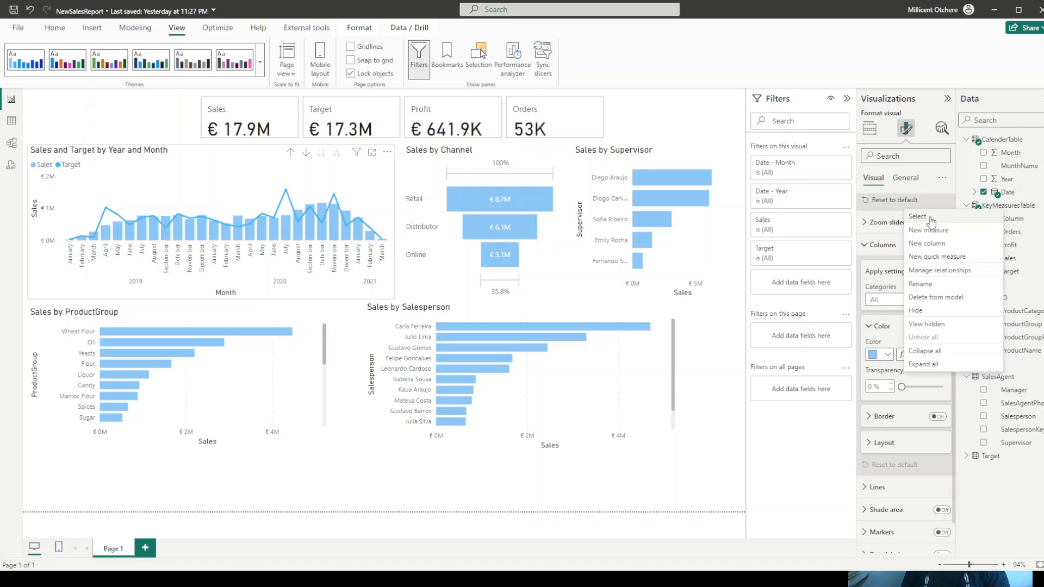
click(930, 217)
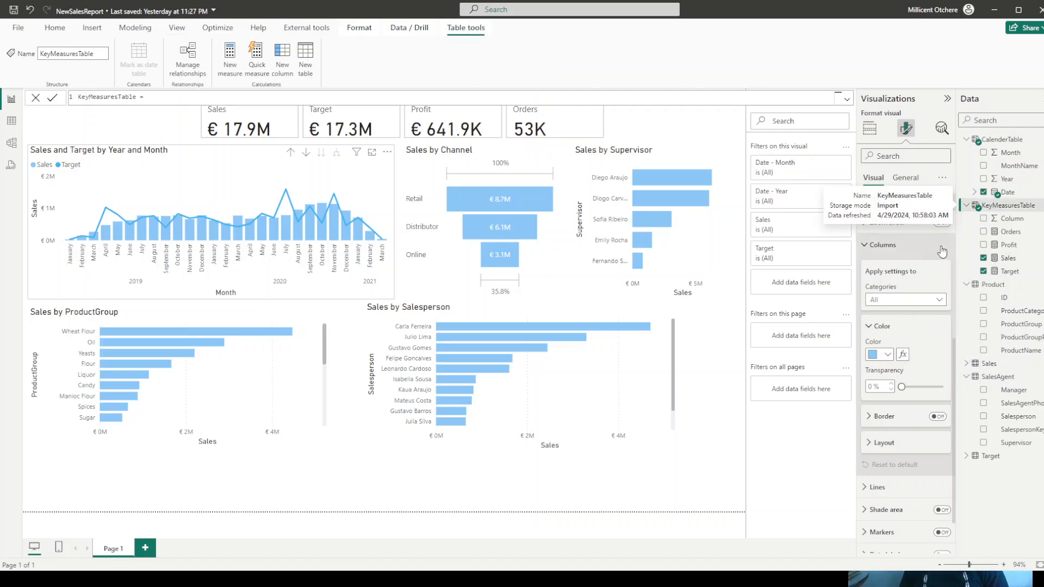
right_click(1029, 207)
click(973, 230)
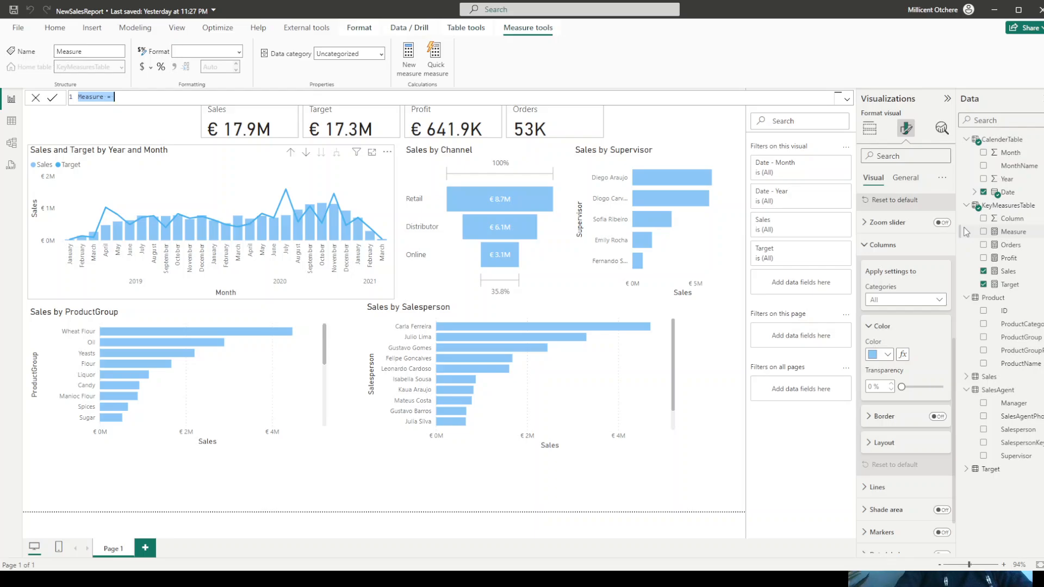
text(Sale)
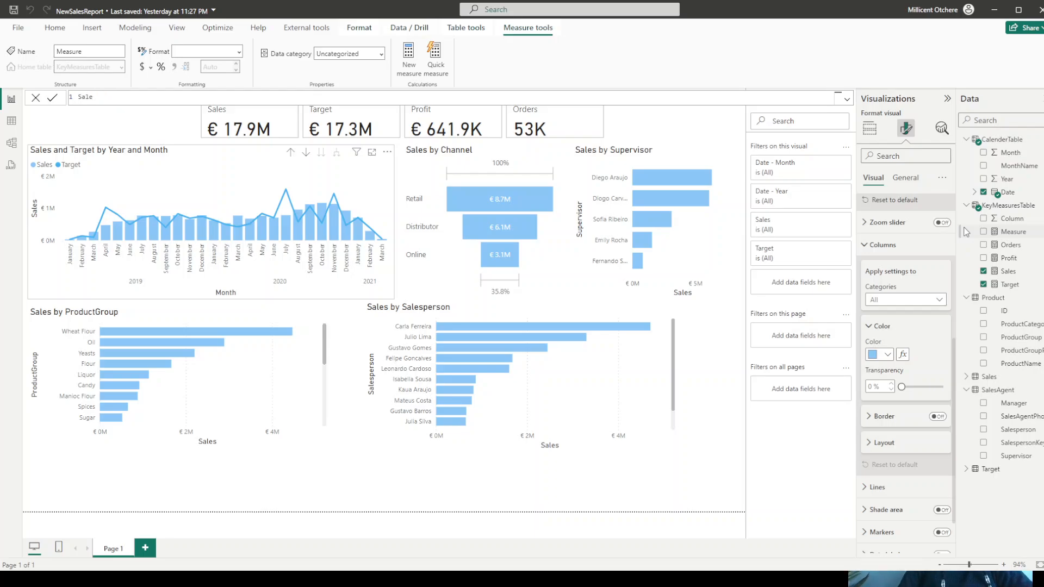
text(sVsTarget = div)
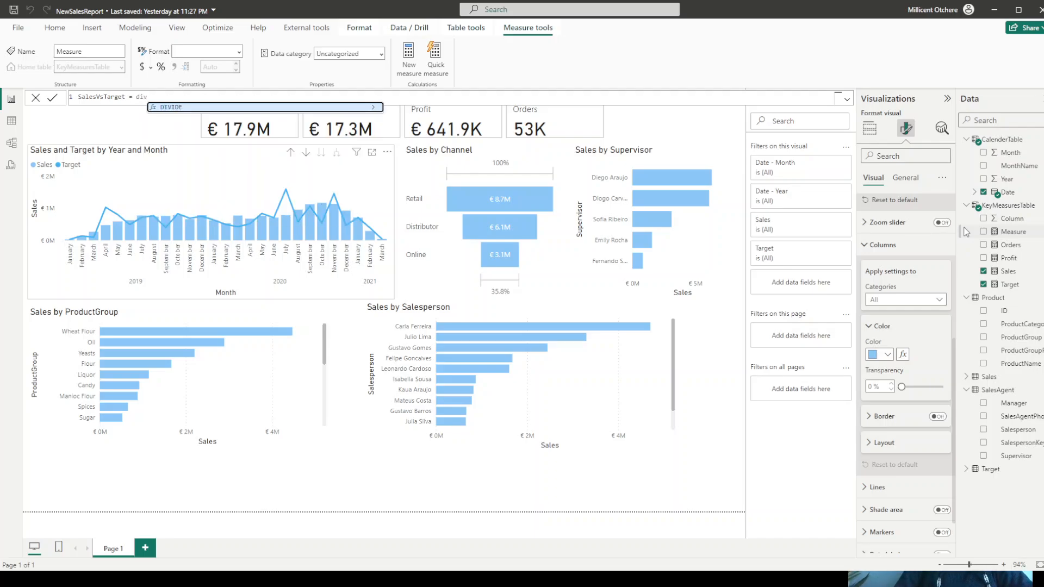
- Define the SalesVsTarget measure as DIVIDE([Sales],[Target],0)
key(Tab)
text(sales)
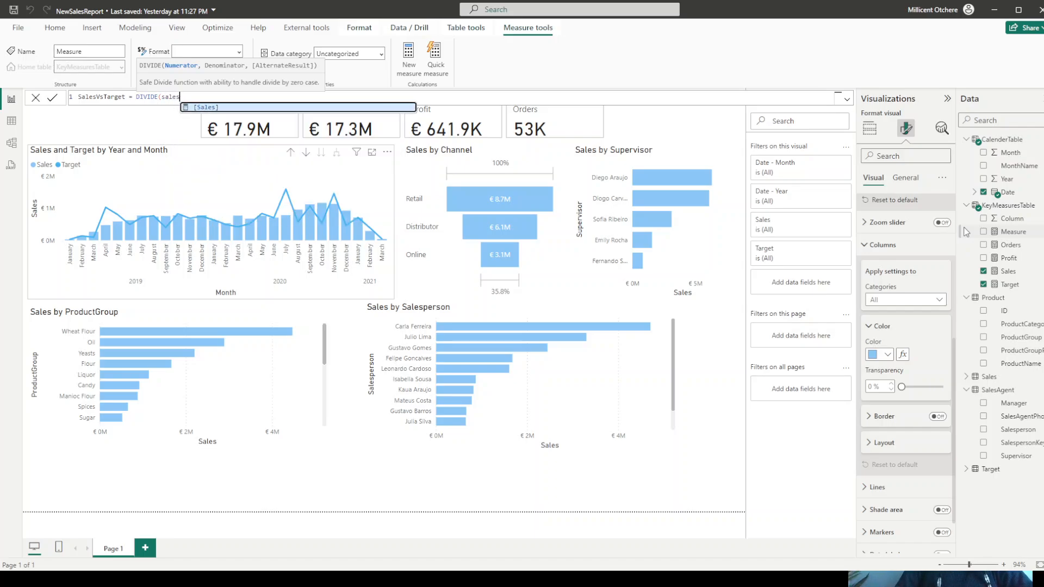
key(Tab)
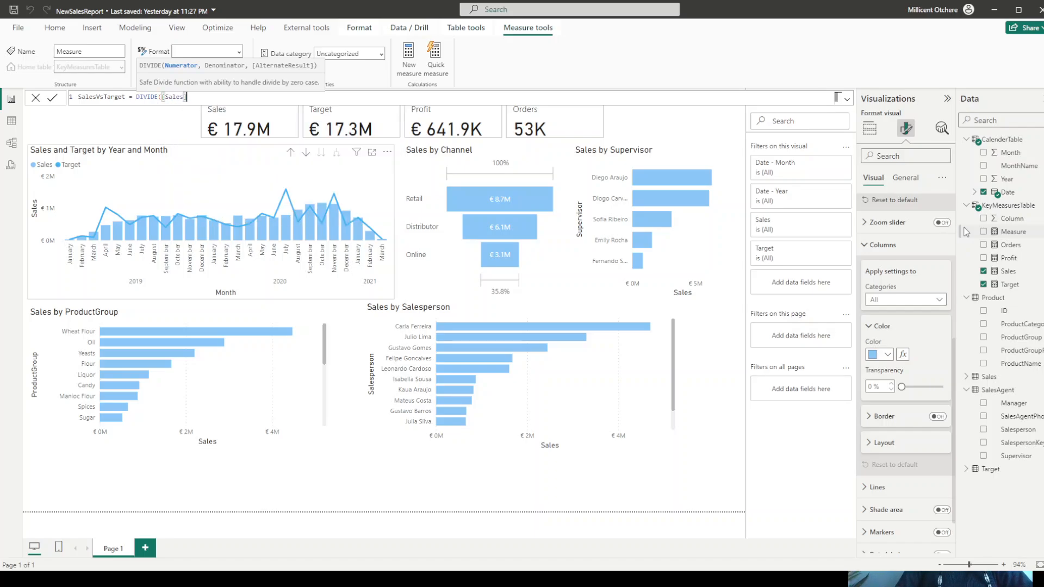
text(,[Ta)
text(rget)
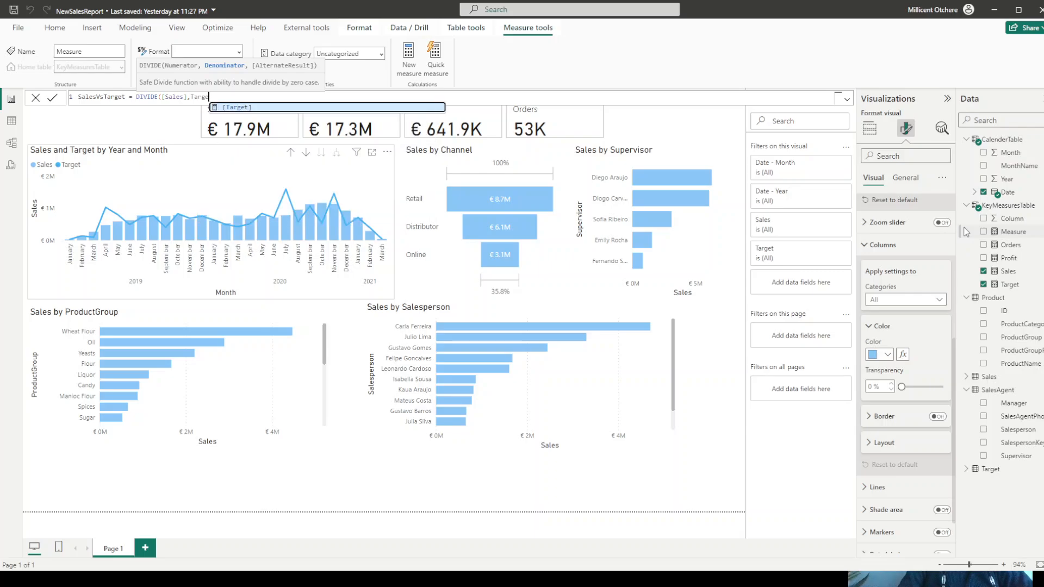
key(Tab)
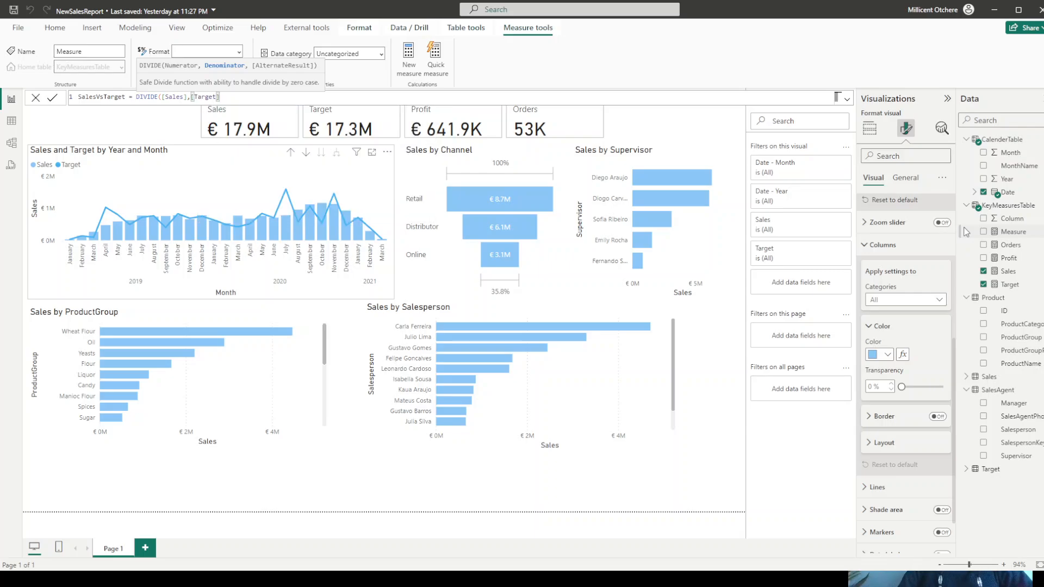
text(,0)
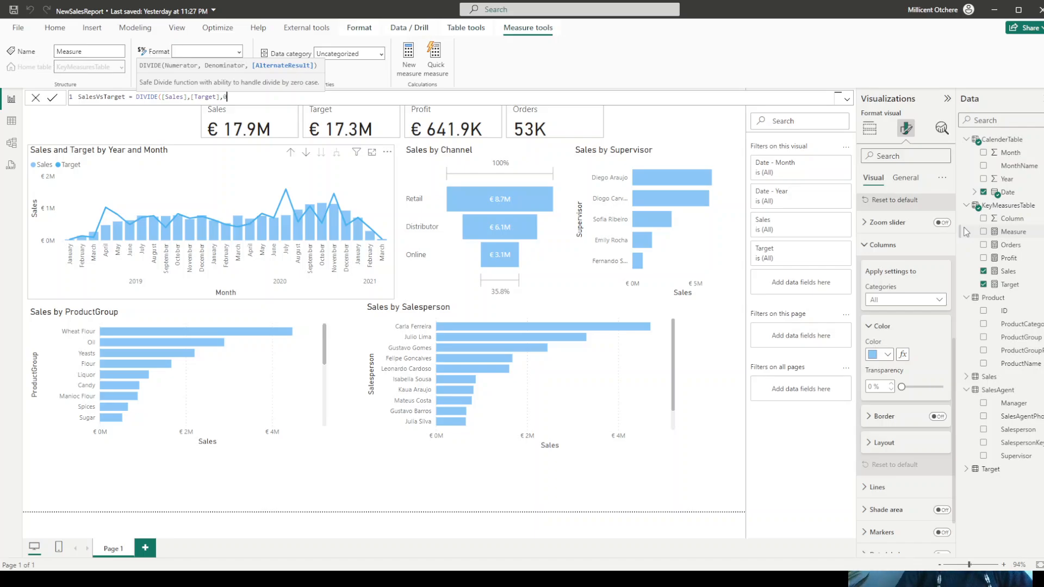
text())
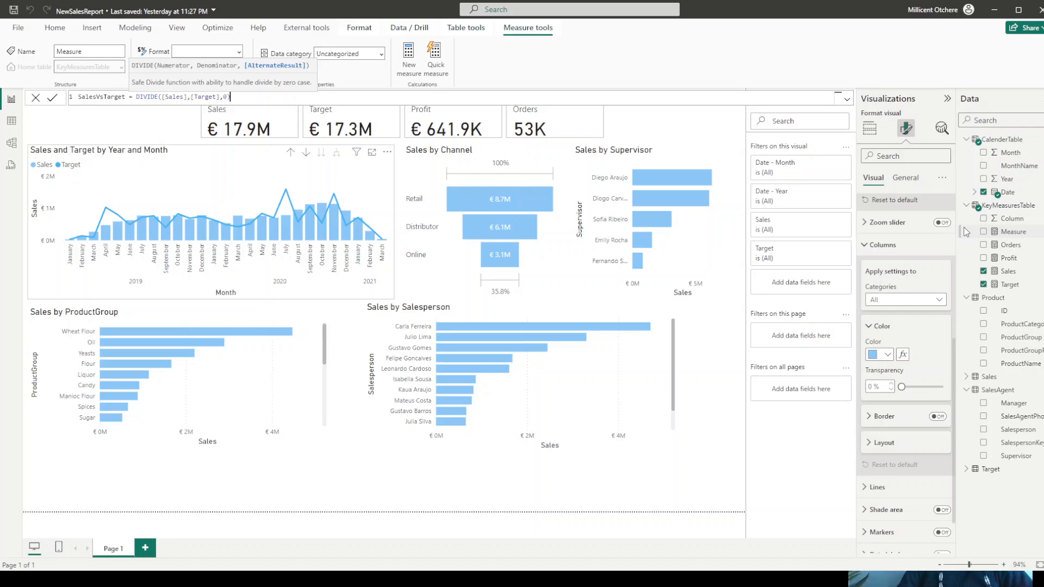
key(Return)
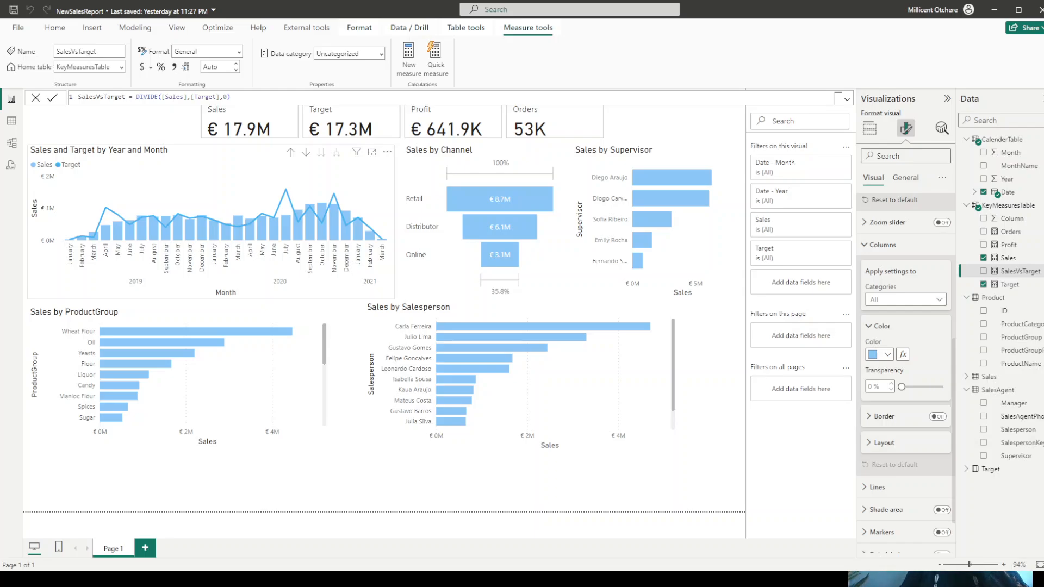
- Open conditional formatting for the column color of the Sales and Target by Year and Month chart
click(886, 355)
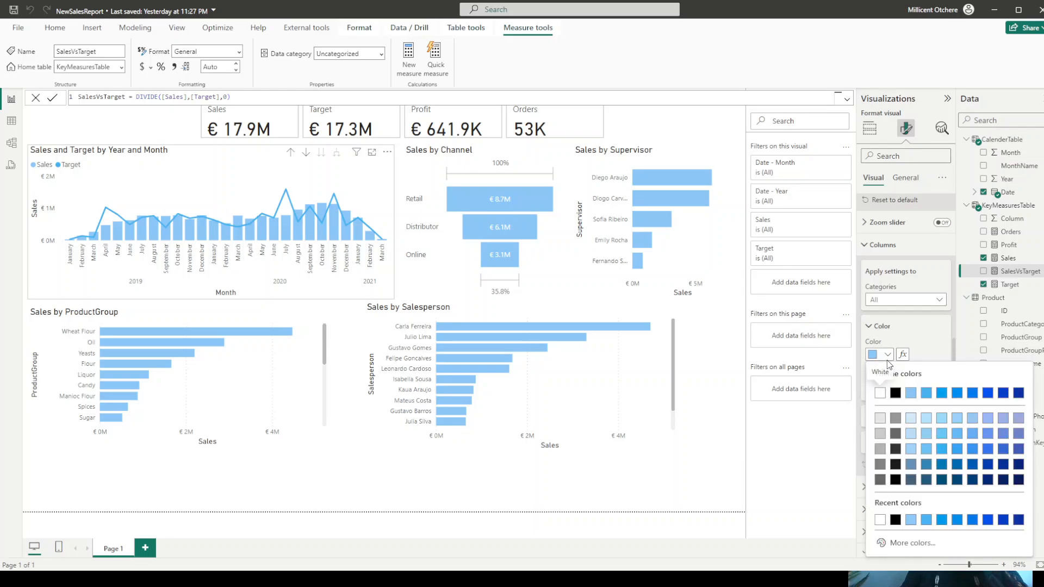
click(903, 355)
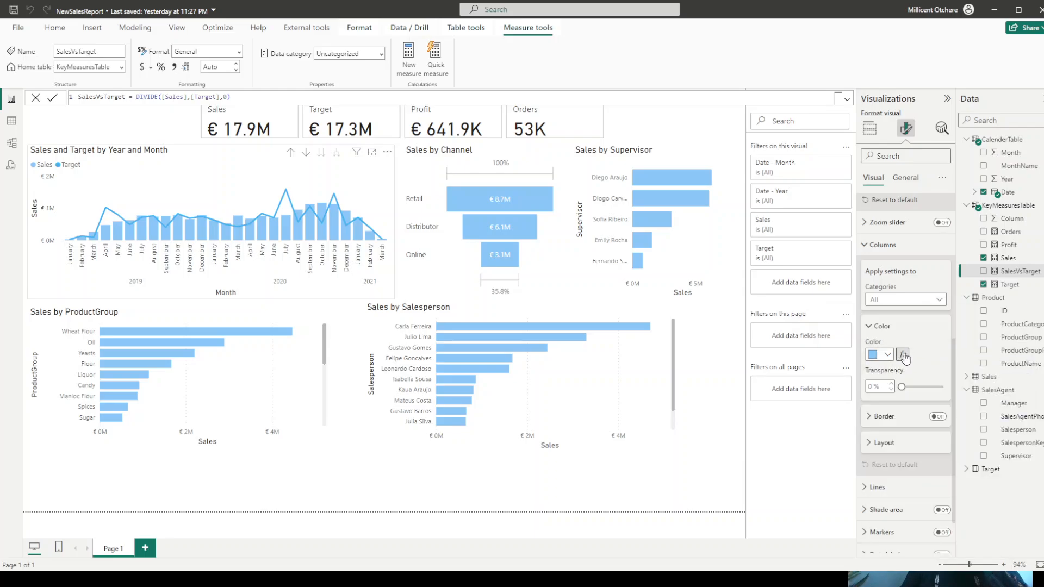
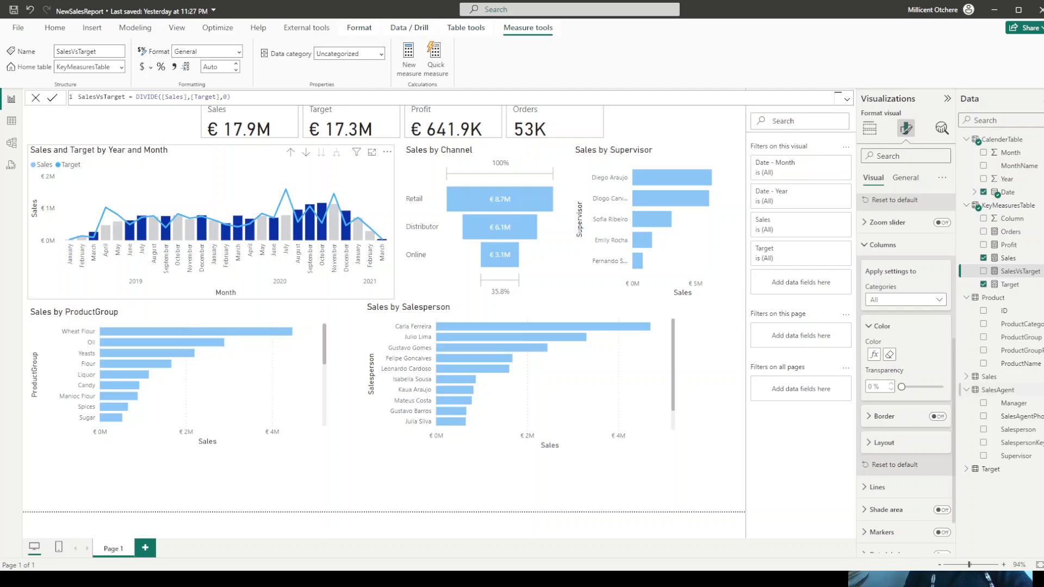
- Set the line width of the Sales and Target by Year and Month chart to 1 px
click(869, 244)
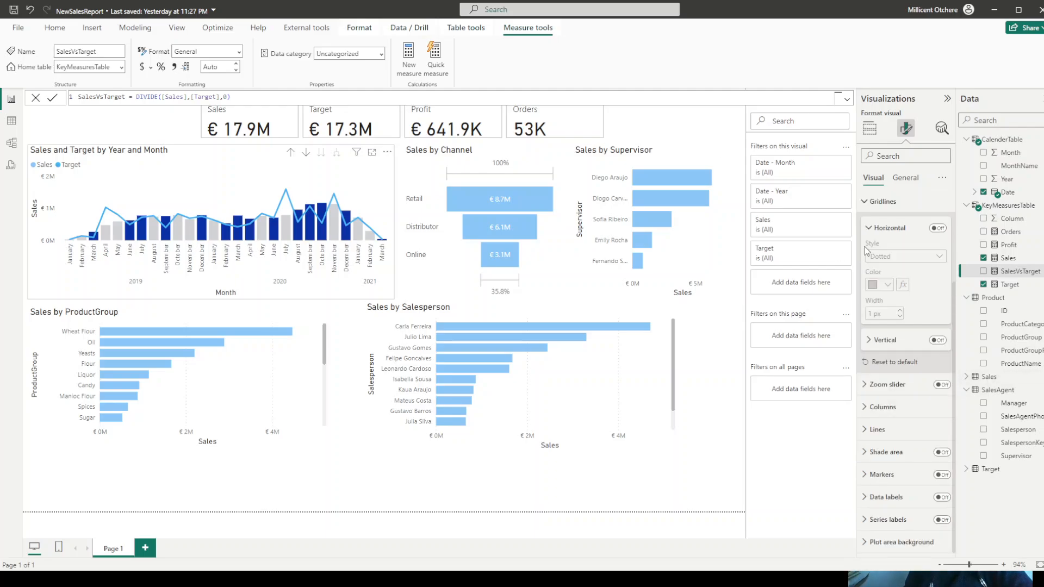
click(875, 430)
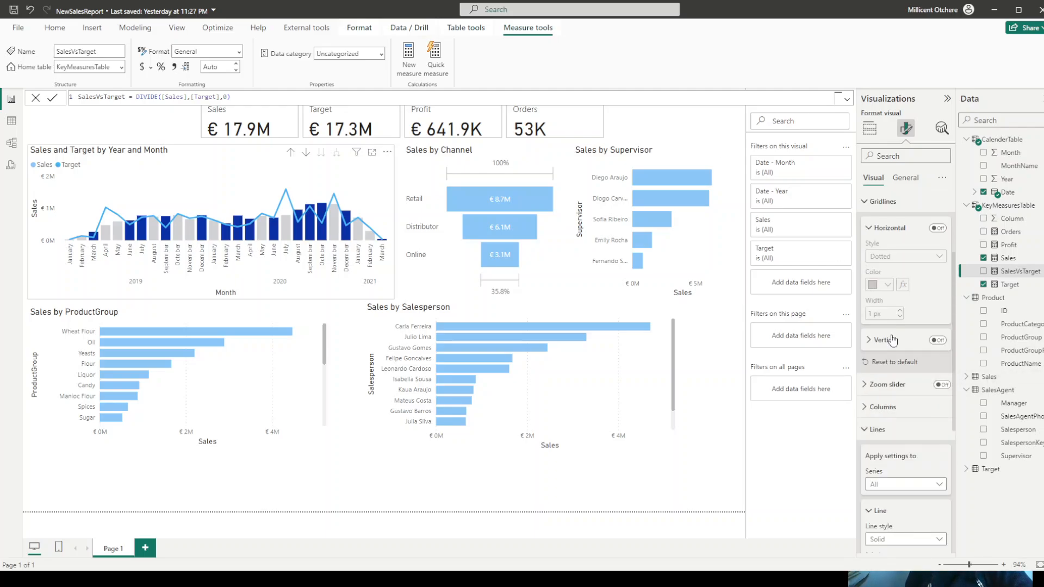
scroll(897, 318, down, 2)
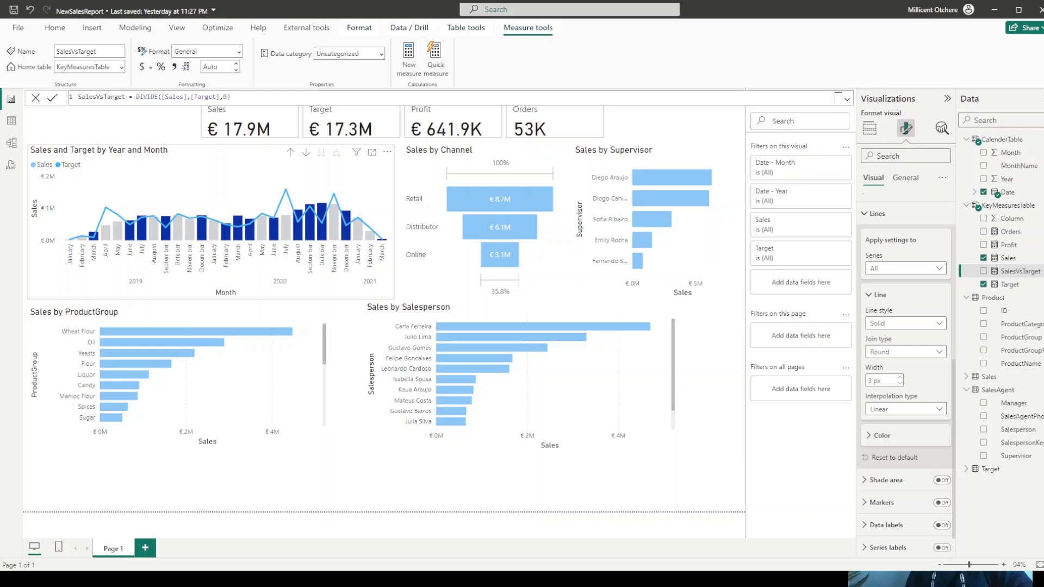
double_click(869, 380)
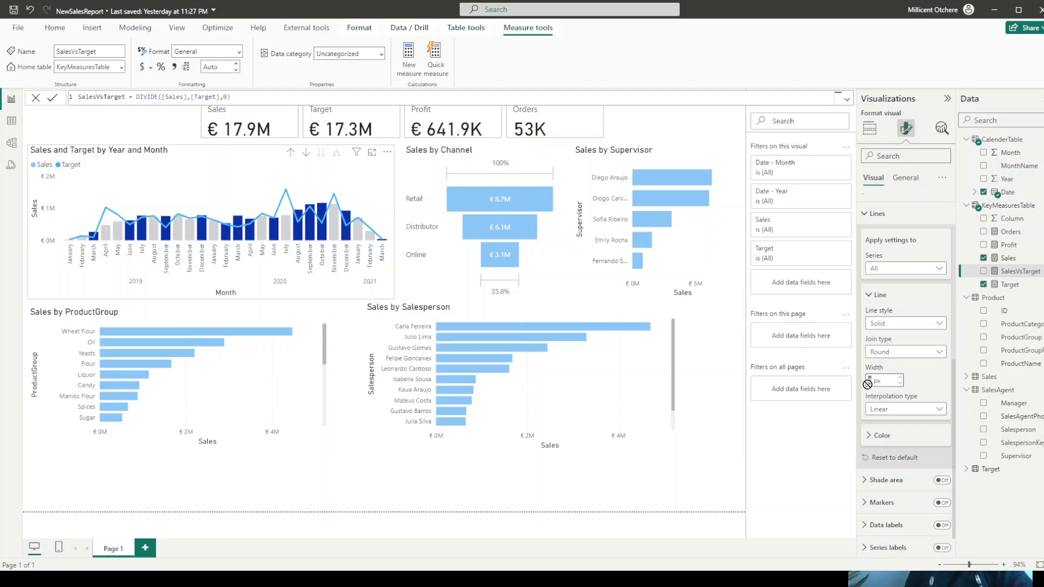
text(1)
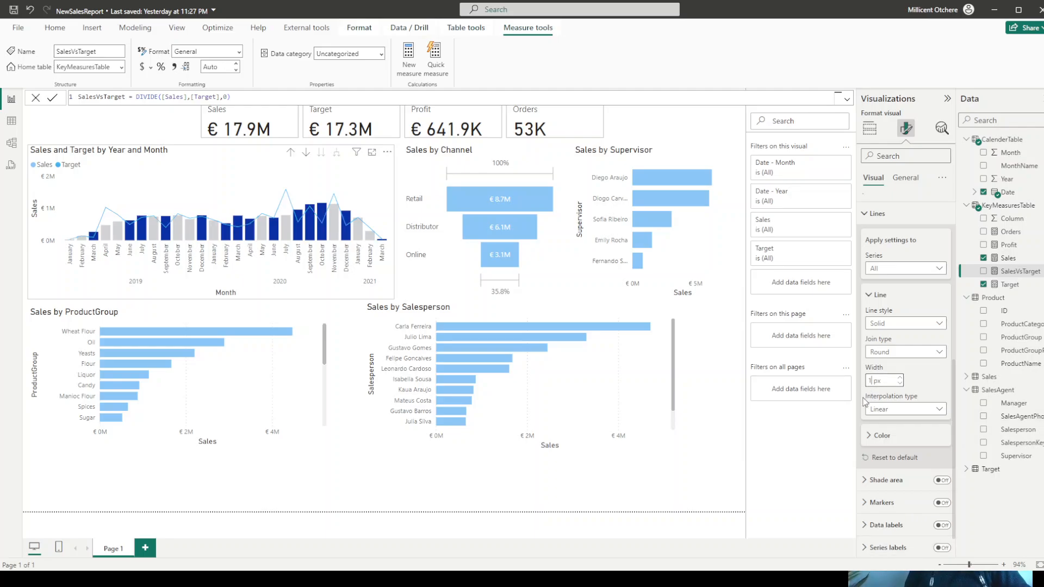
- Set the line color of the Sales and Target by Year and Month chart to the custom hex #46B3F3
click(881, 436)
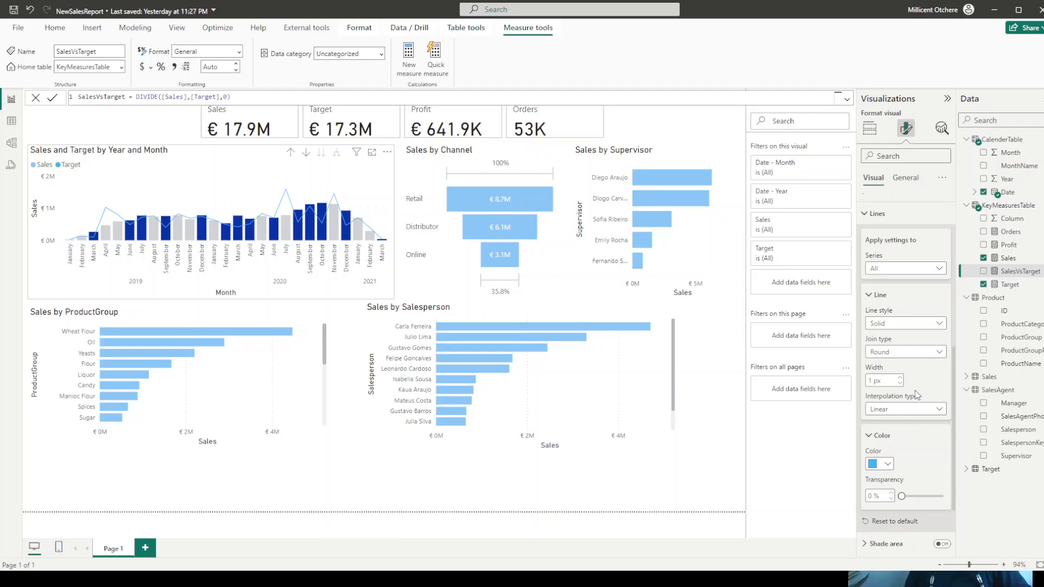
scroll(917, 395, down, 1)
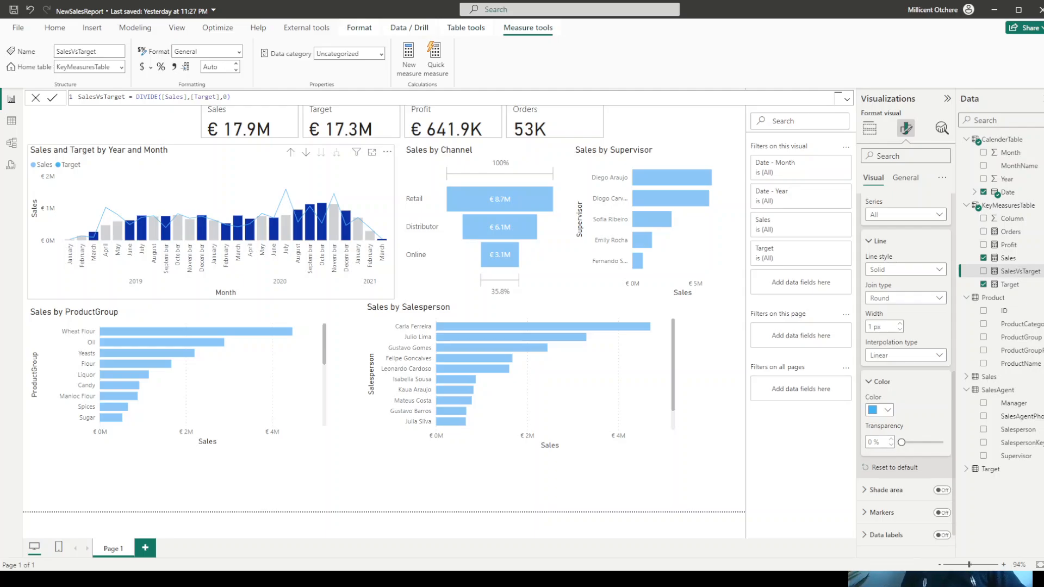
click(879, 410)
click(903, 389)
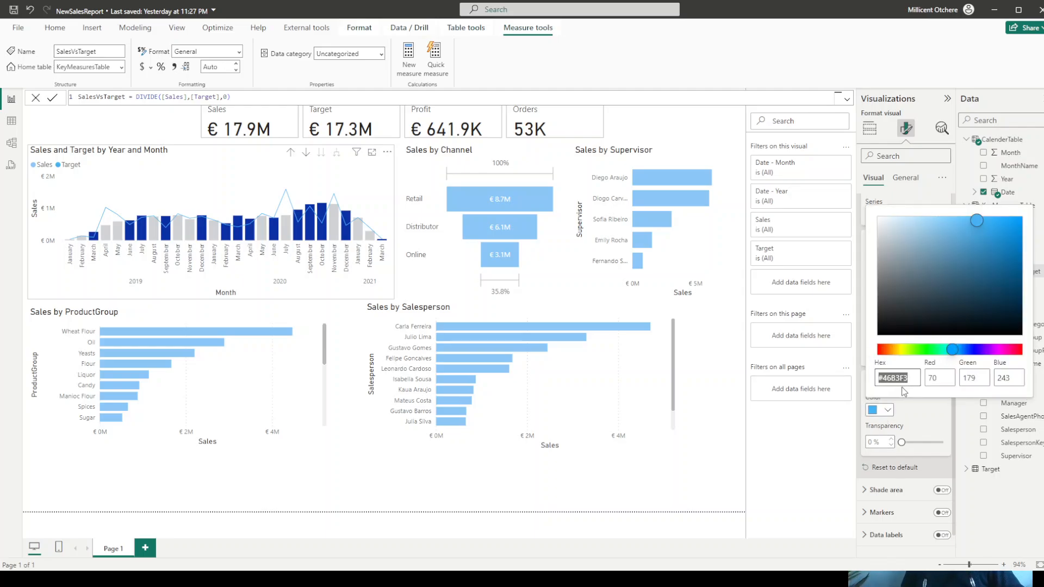
text(#46B3F3)
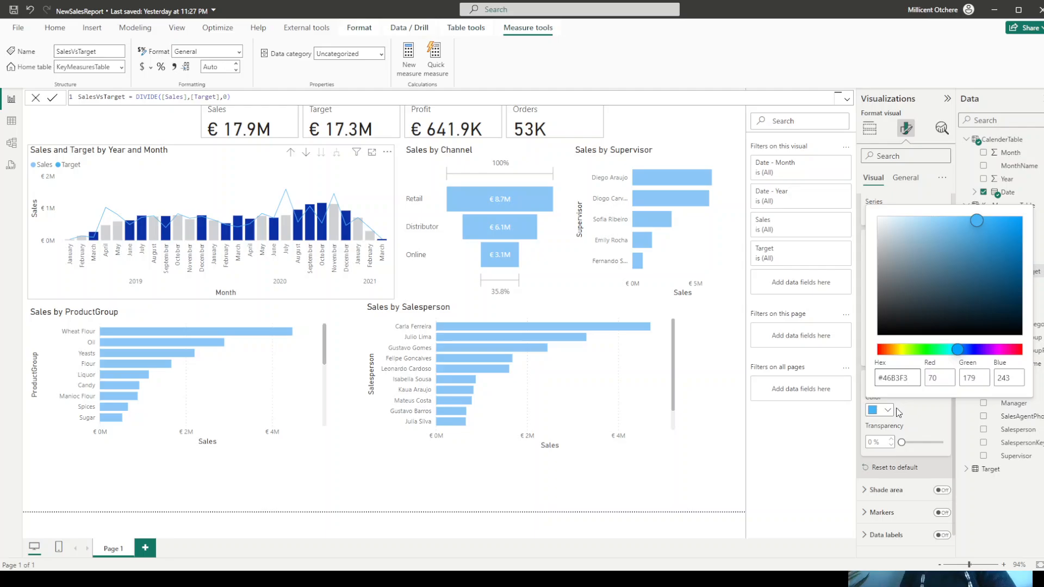
click(800, 466)
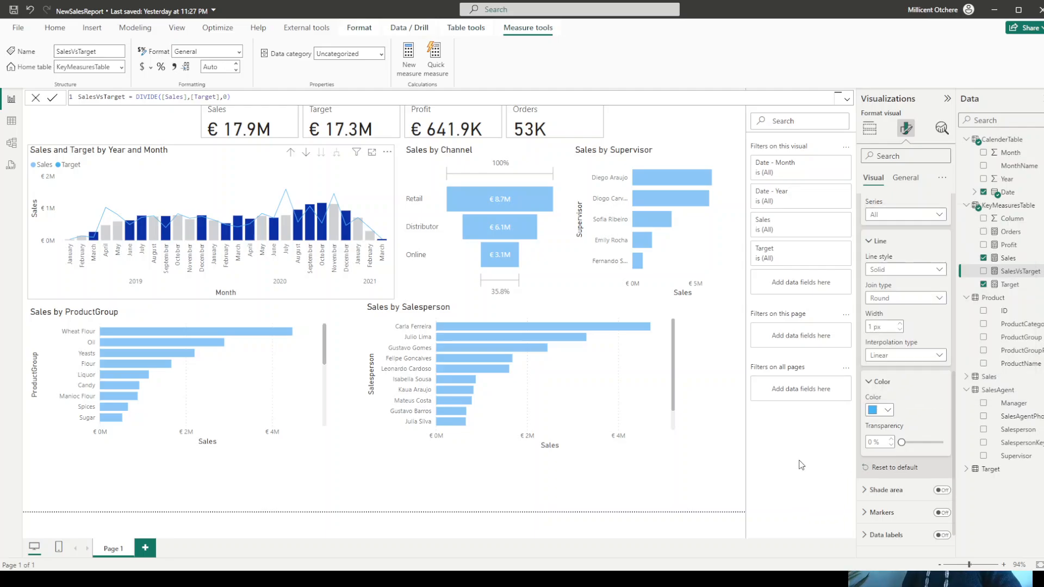
- Turn on markers for the line in the Sales and Target by Year and Month chart and save the report
scroll(910, 443, down, 1)
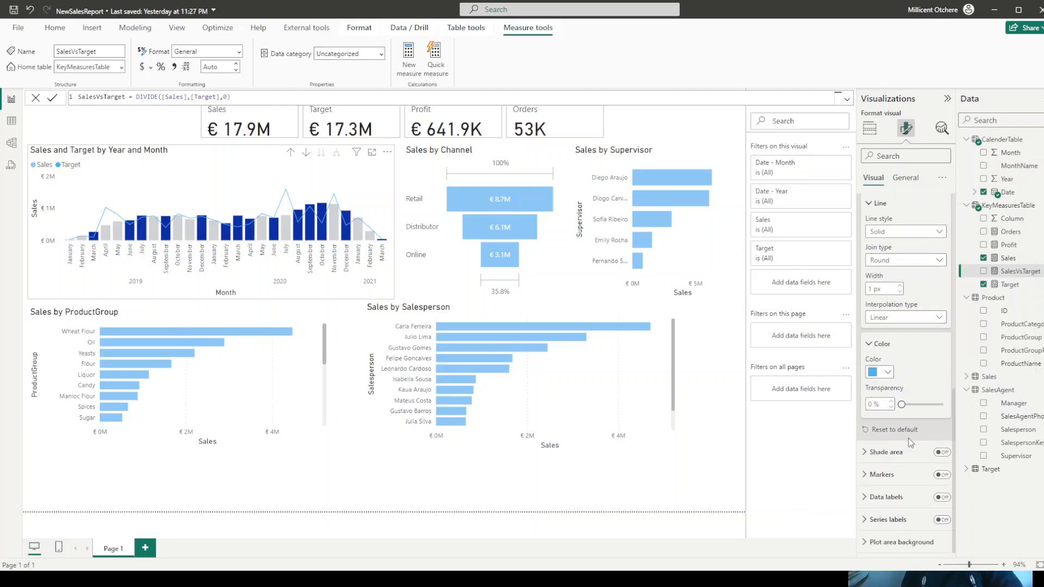
click(943, 475)
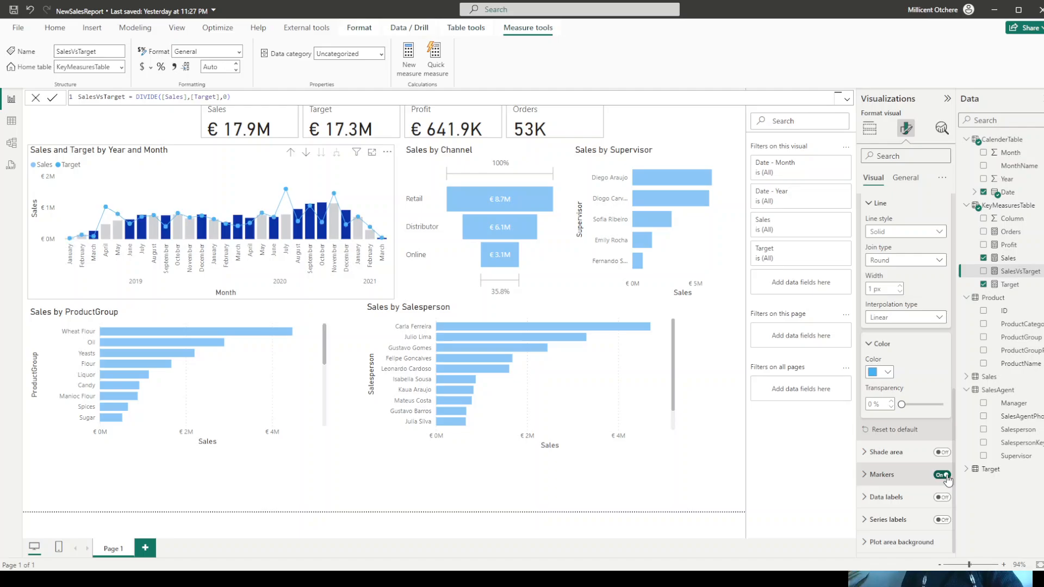
click(875, 475)
scroll(900, 436, down, 3)
scroll(899, 436, down, 2)
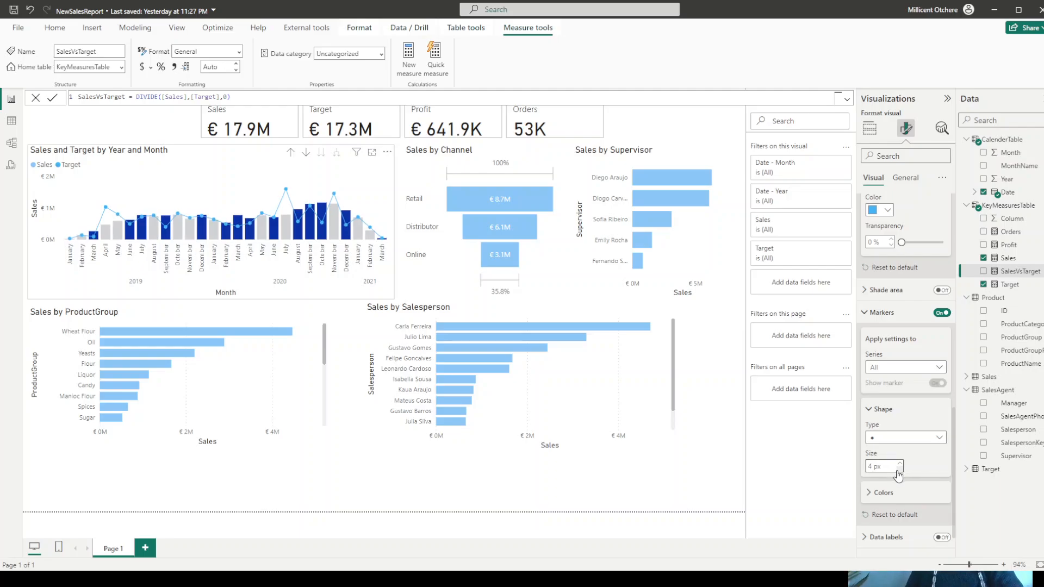
click(90, 126)
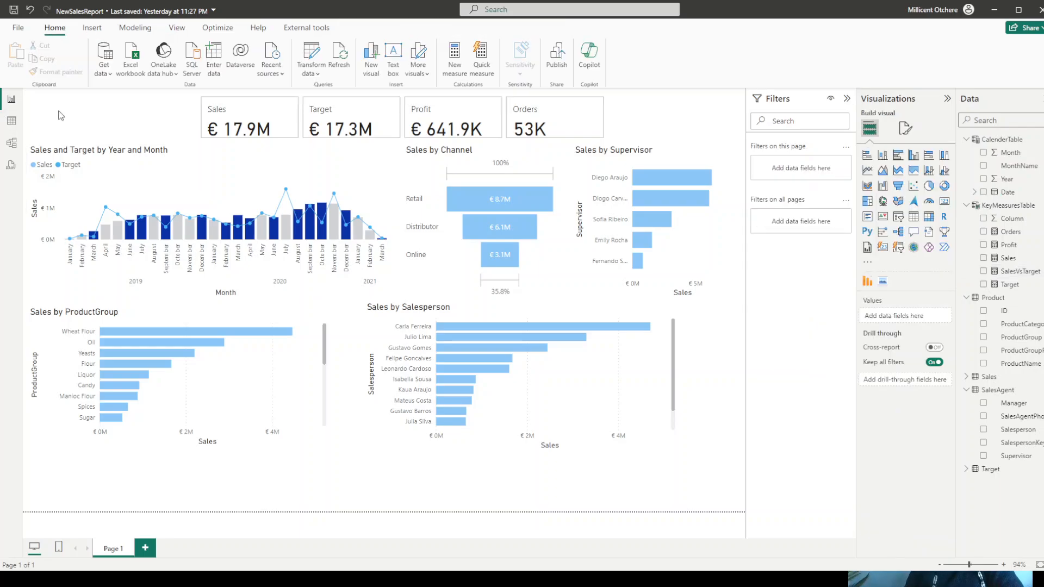
click(14, 11)
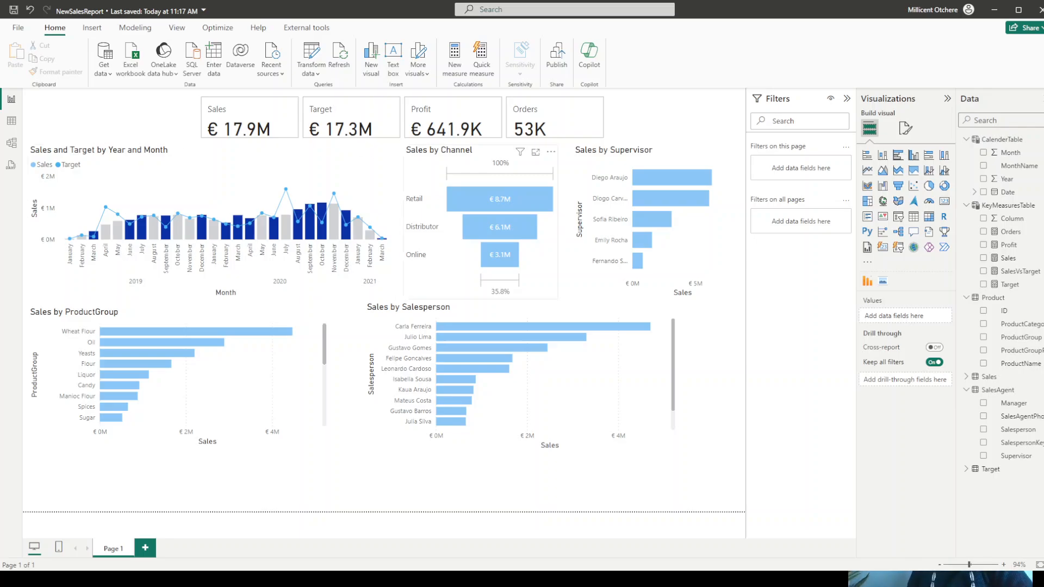
- Set the page's canvas background to color #021E73 with 0% transparency and save the report
click(905, 128)
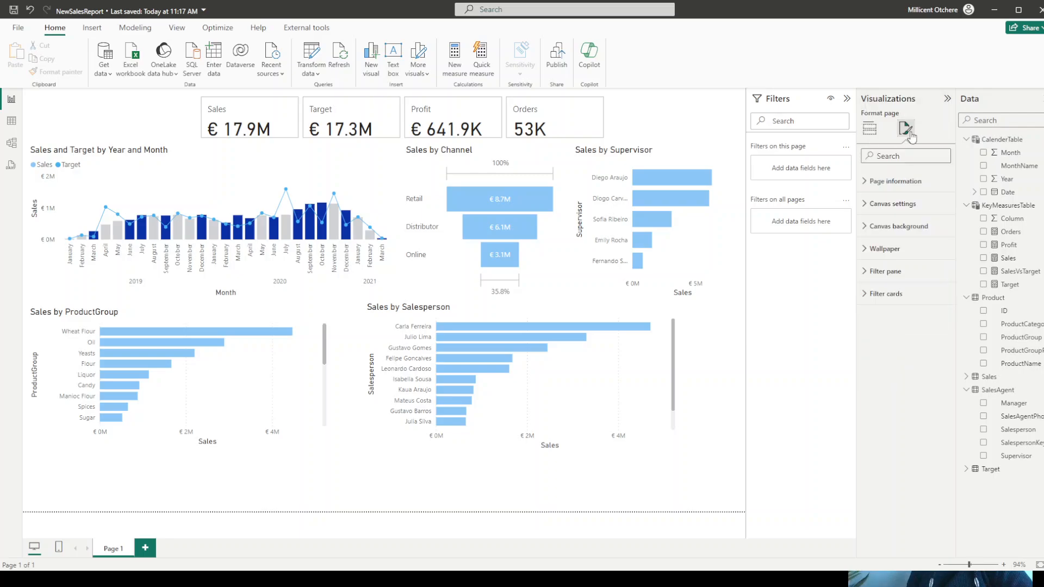
click(902, 228)
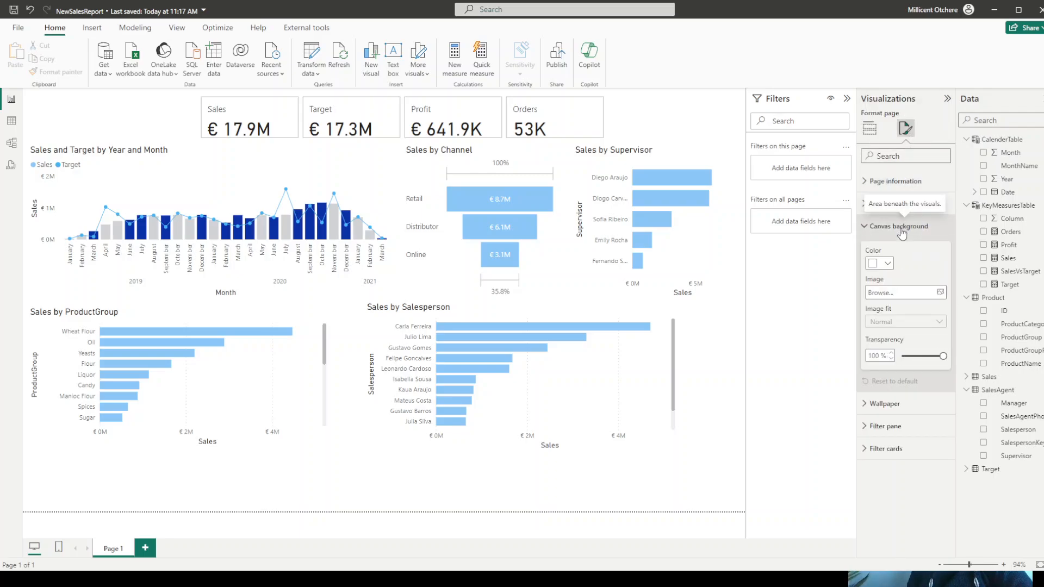
click(888, 265)
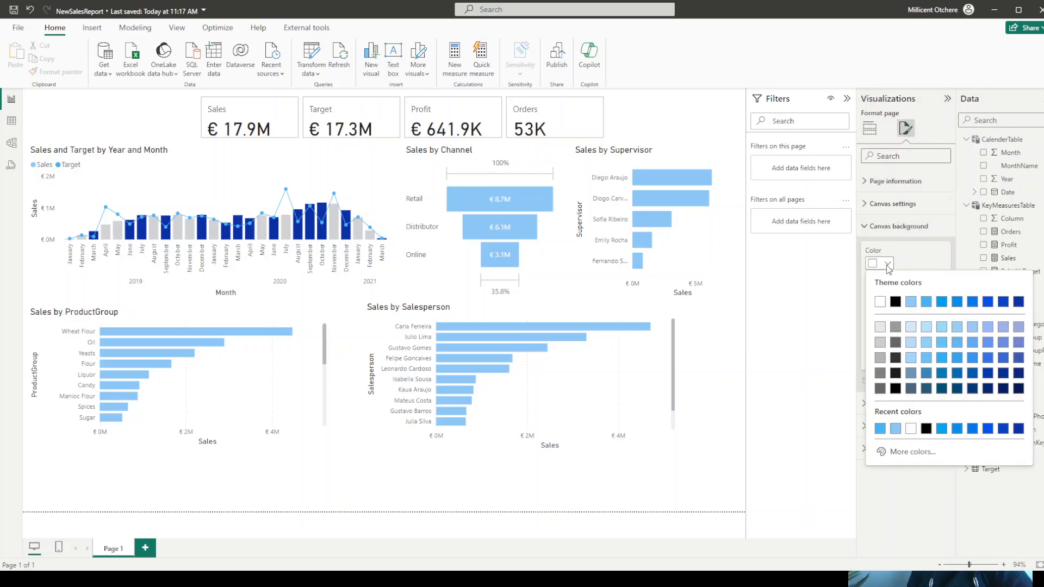
click(910, 453)
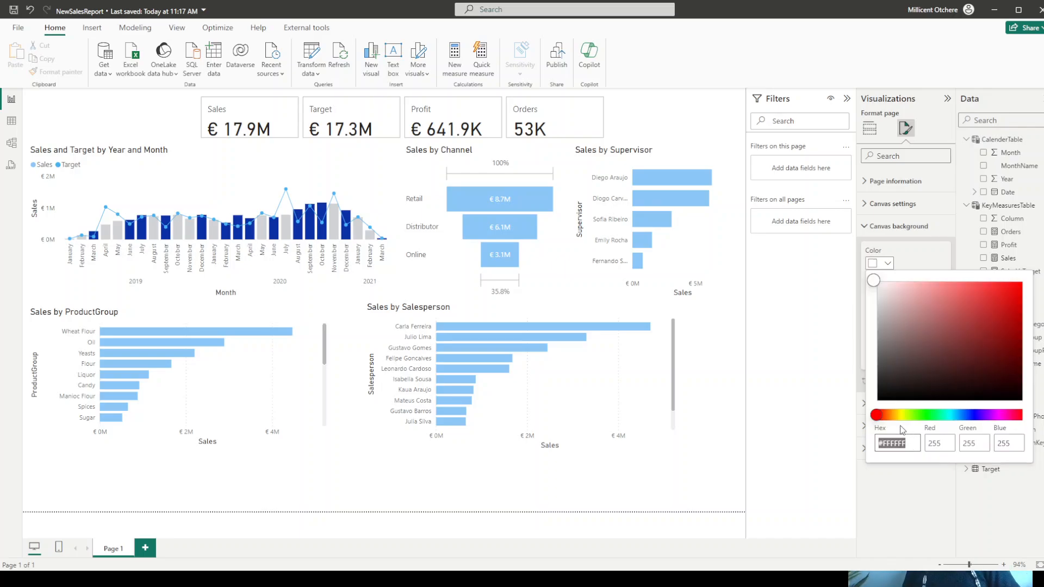
text(#021E73)
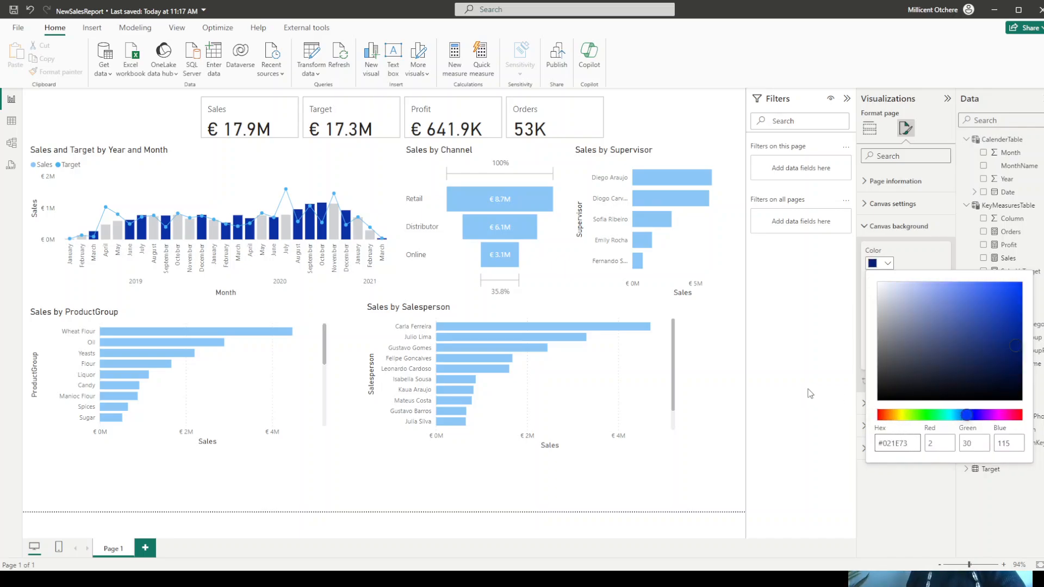
key(Return)
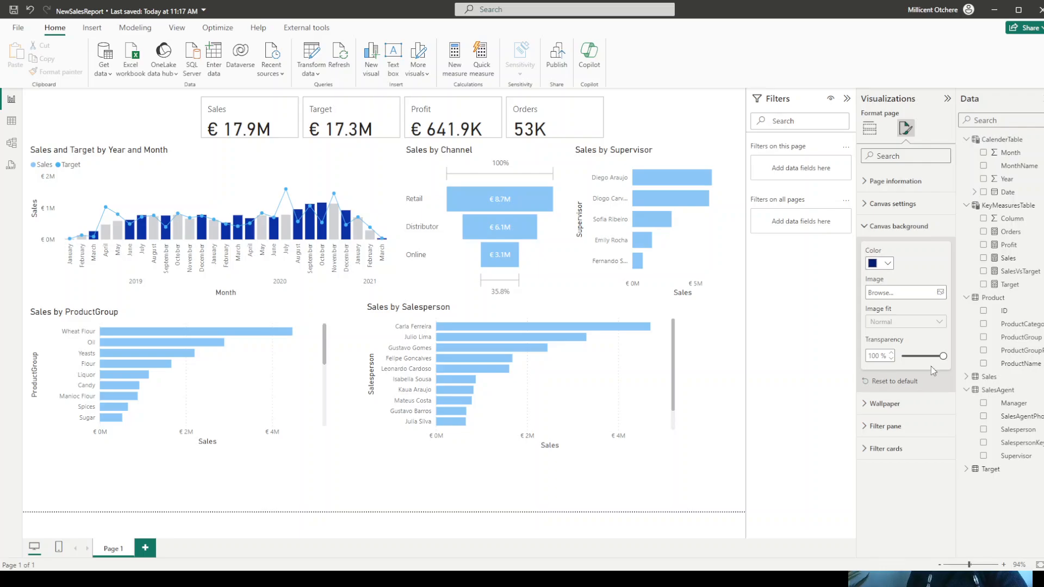
drag(943, 356, 897, 362)
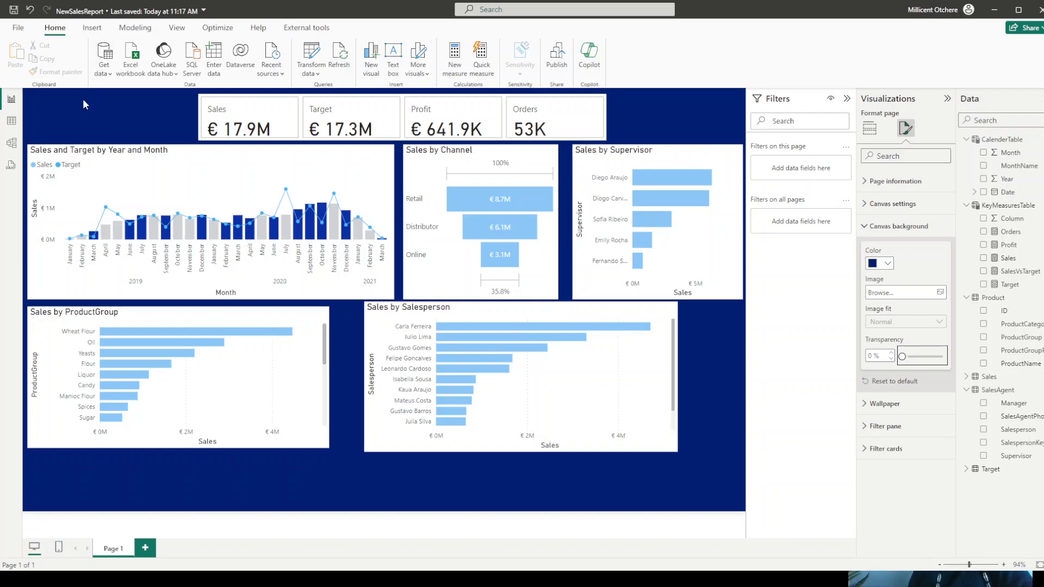
click(13, 11)
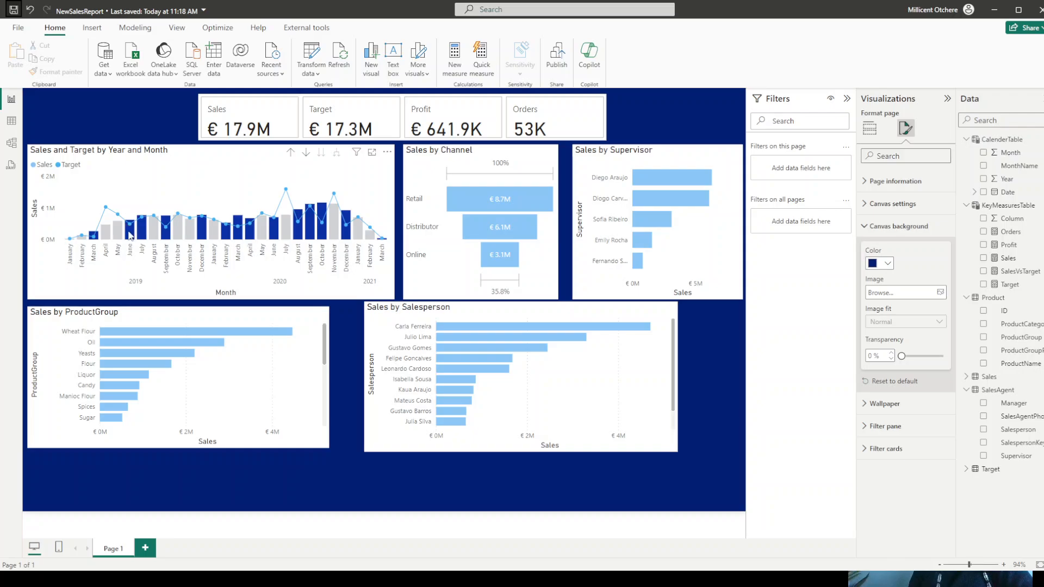
- Set the background transparency of the Sales and Target by Year and Month chart to 100%
click(250, 172)
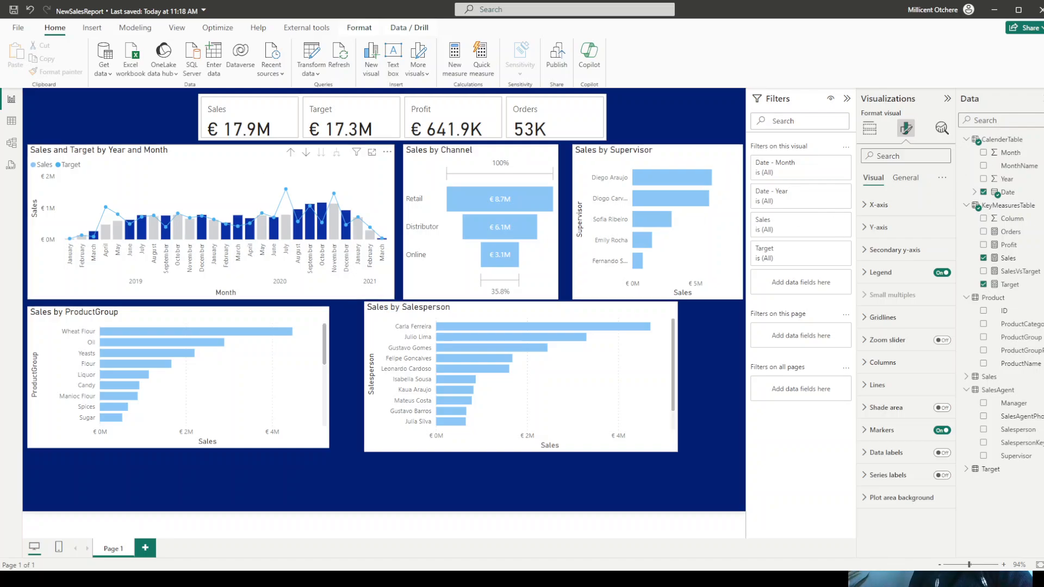
click(912, 184)
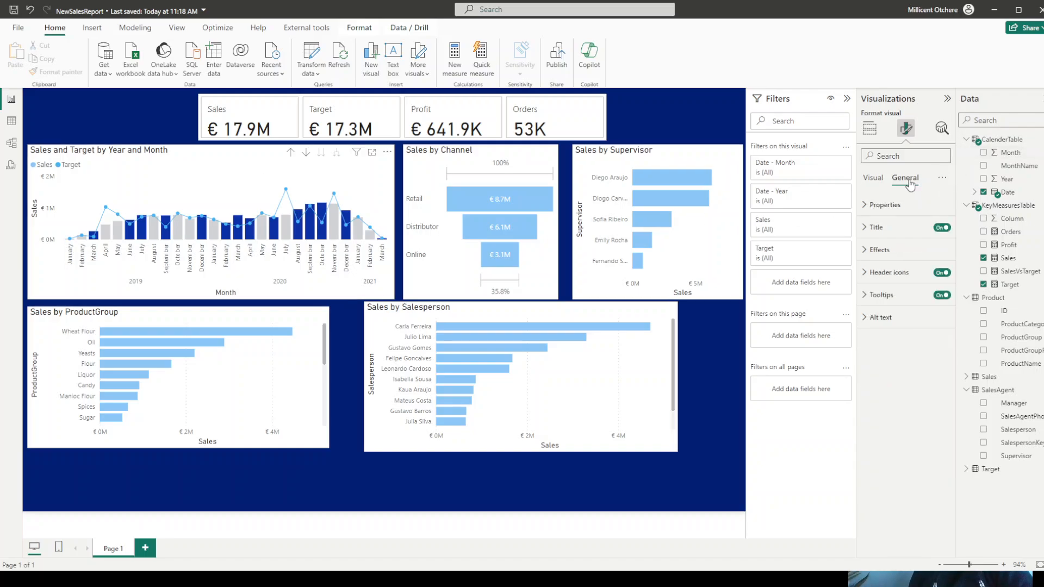
click(881, 250)
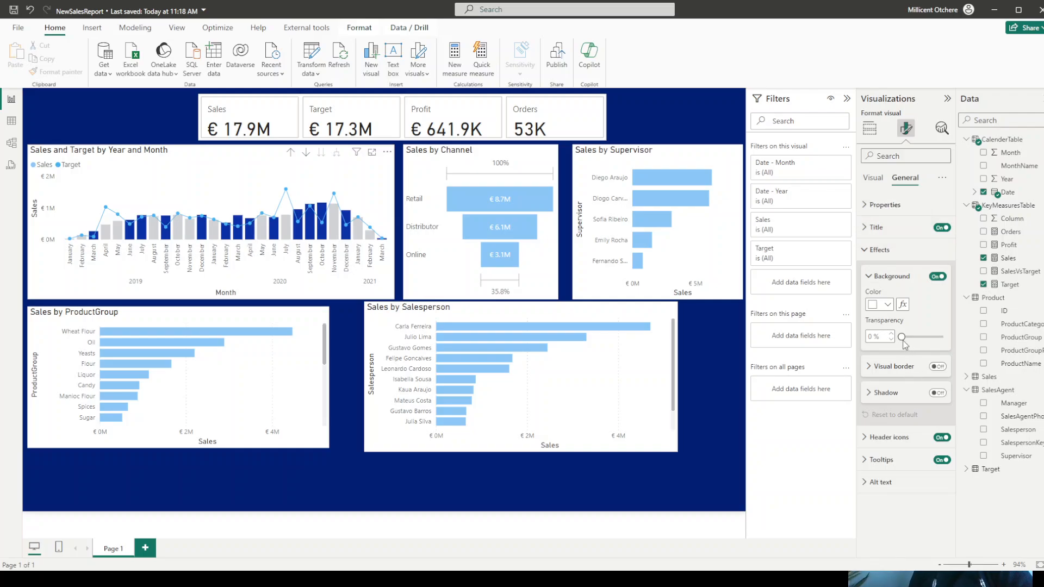
drag(902, 337, 951, 339)
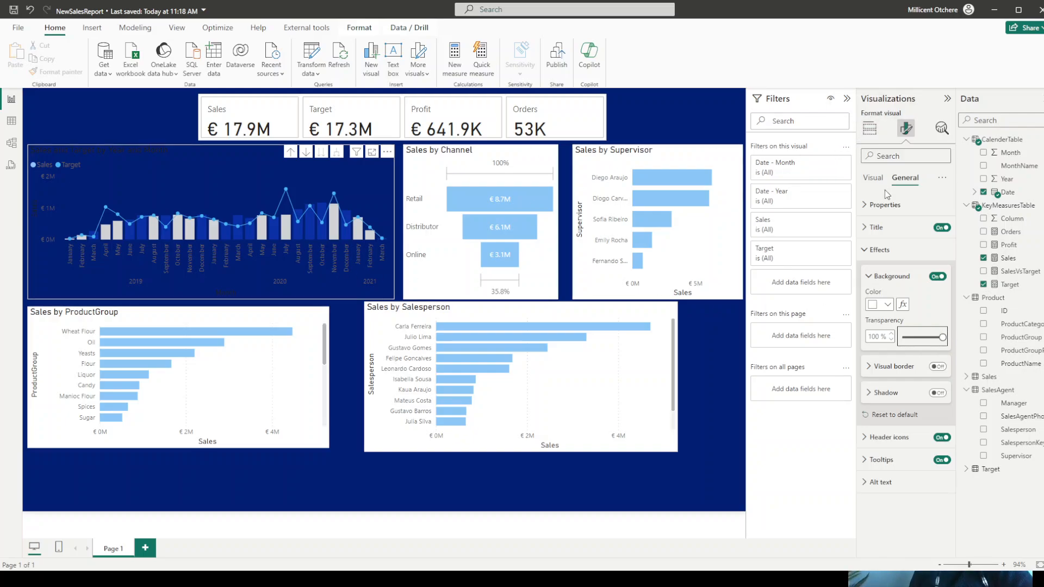
- Color the X-axis values of the Sales and Target by Year and Month chart white and turn off the X-axis title
click(871, 181)
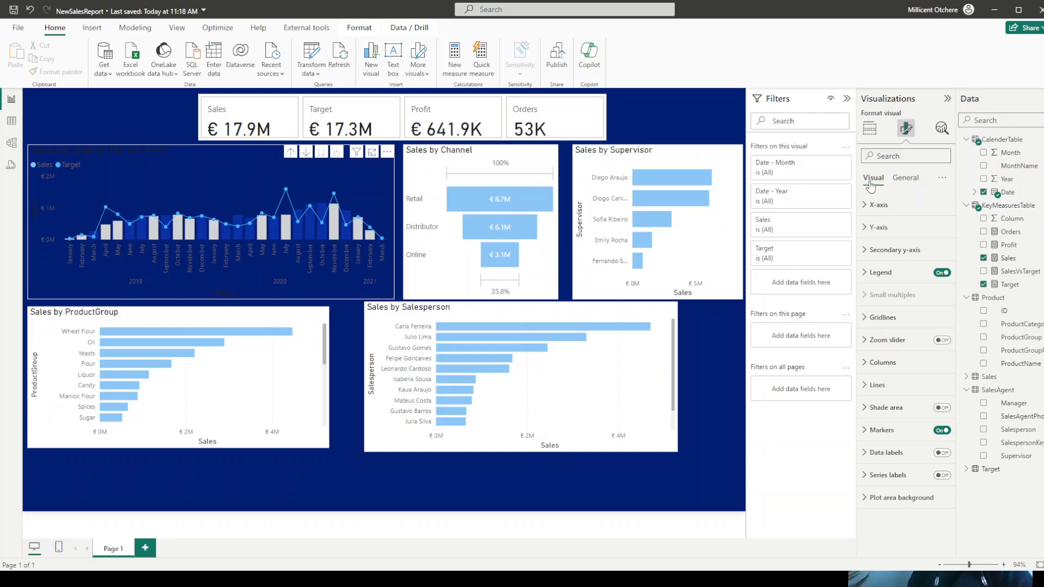
click(865, 210)
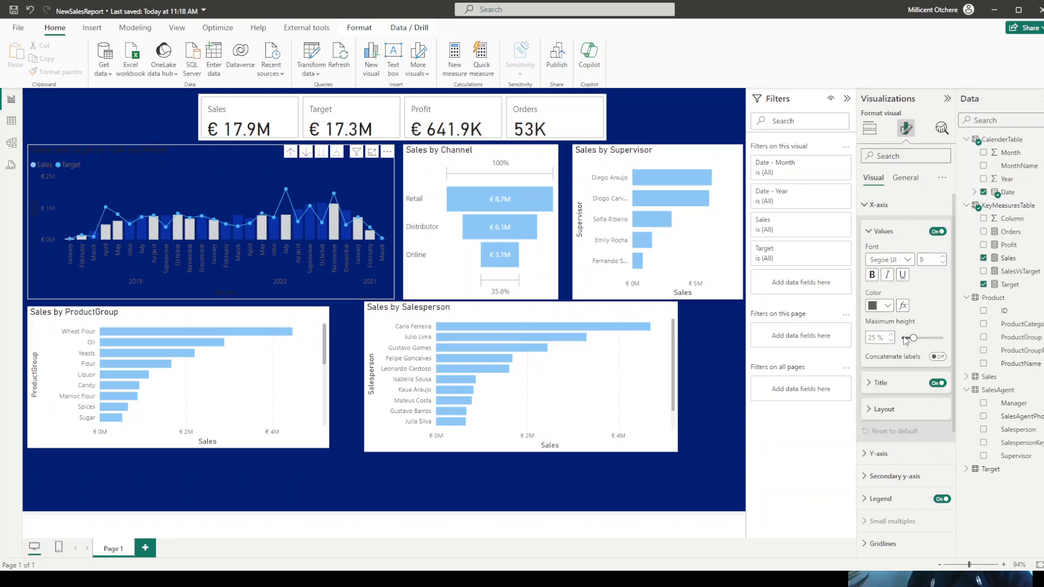
click(887, 306)
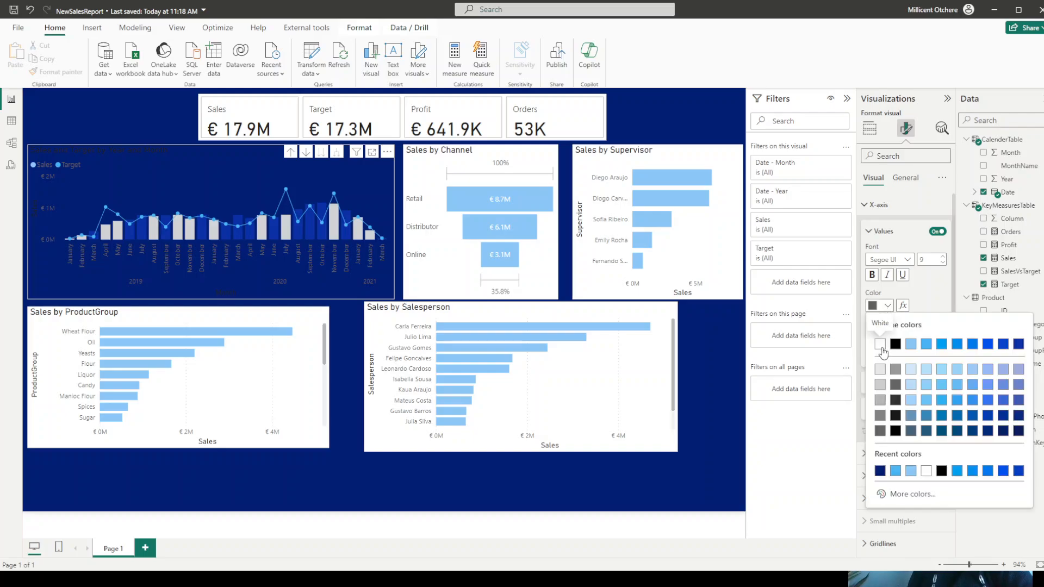
click(880, 345)
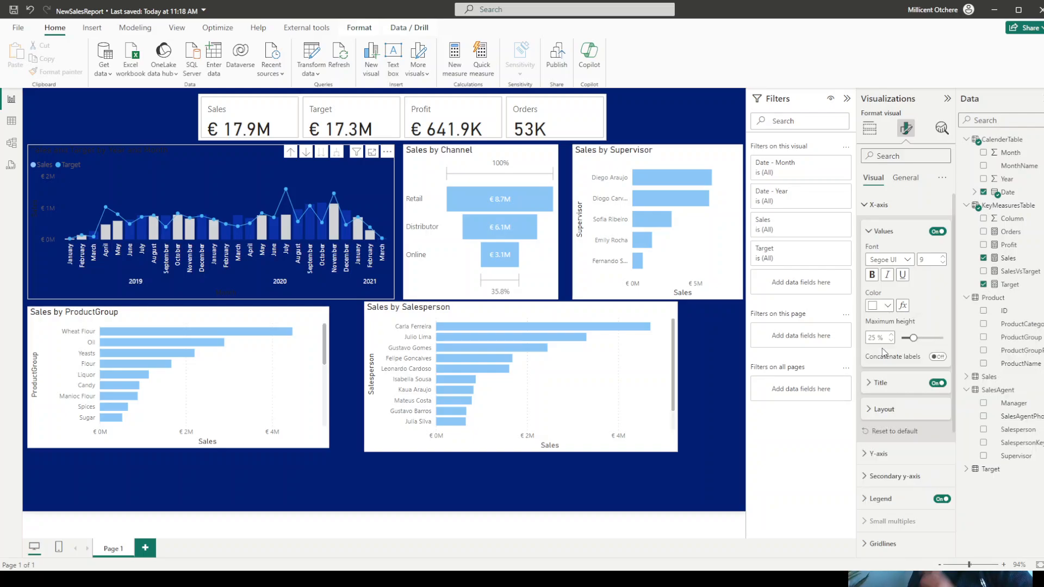
click(936, 383)
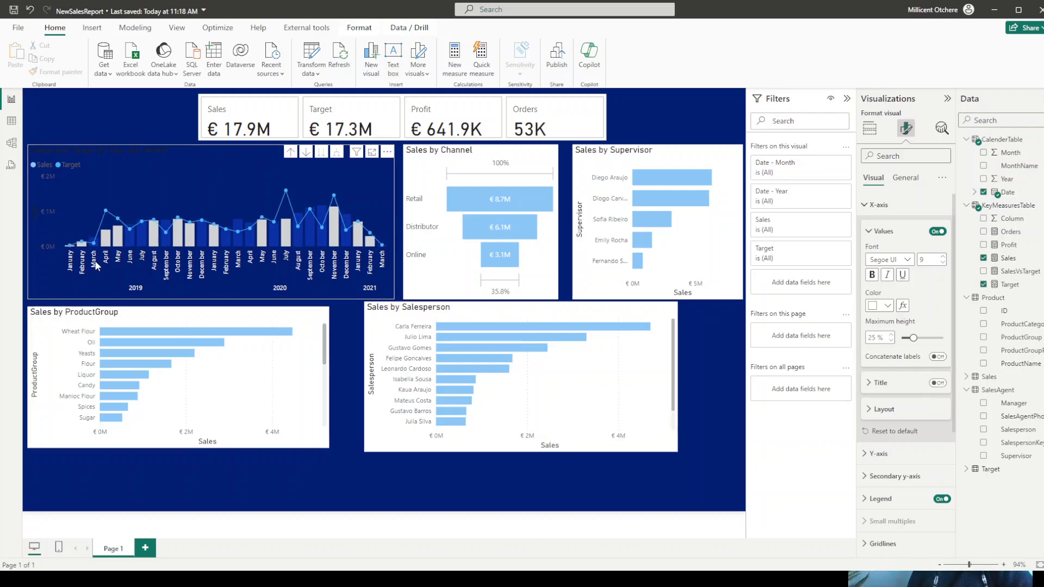
click(868, 206)
- Turn off the Y-axis title of the Sales and Target by Year and Month chart and color its Y-axis values white
click(871, 229)
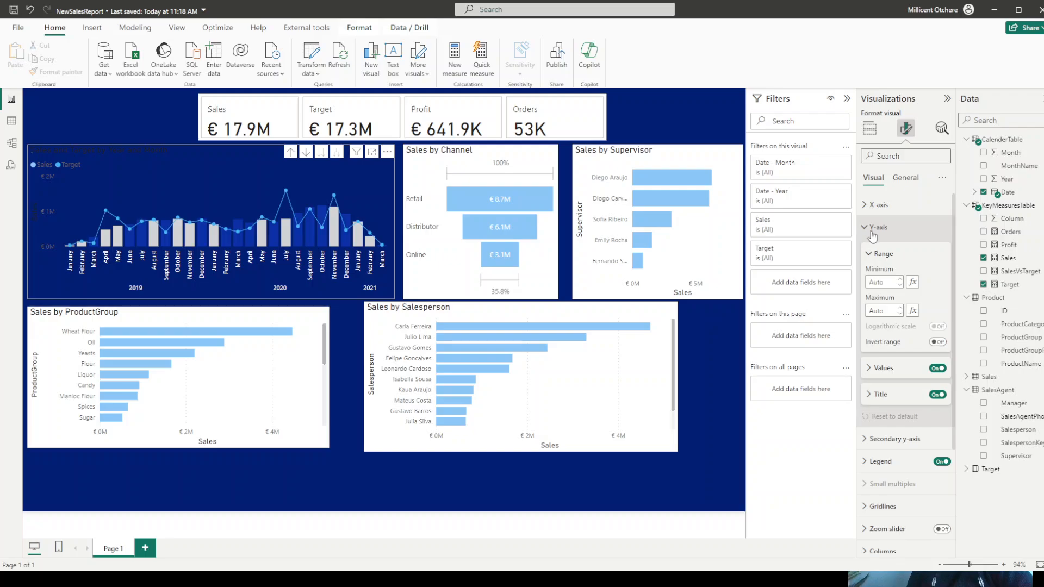
click(937, 394)
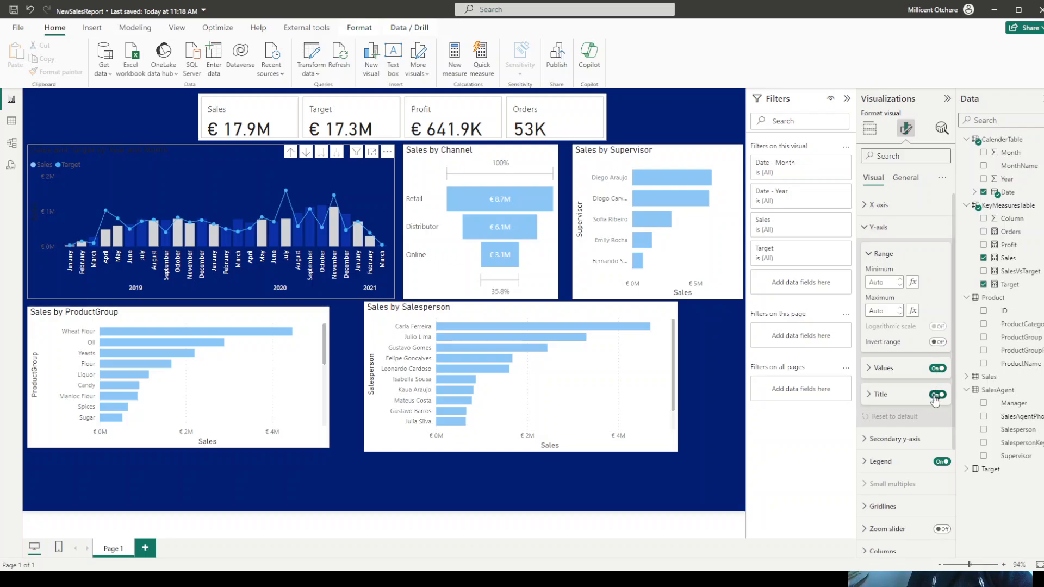
click(868, 371)
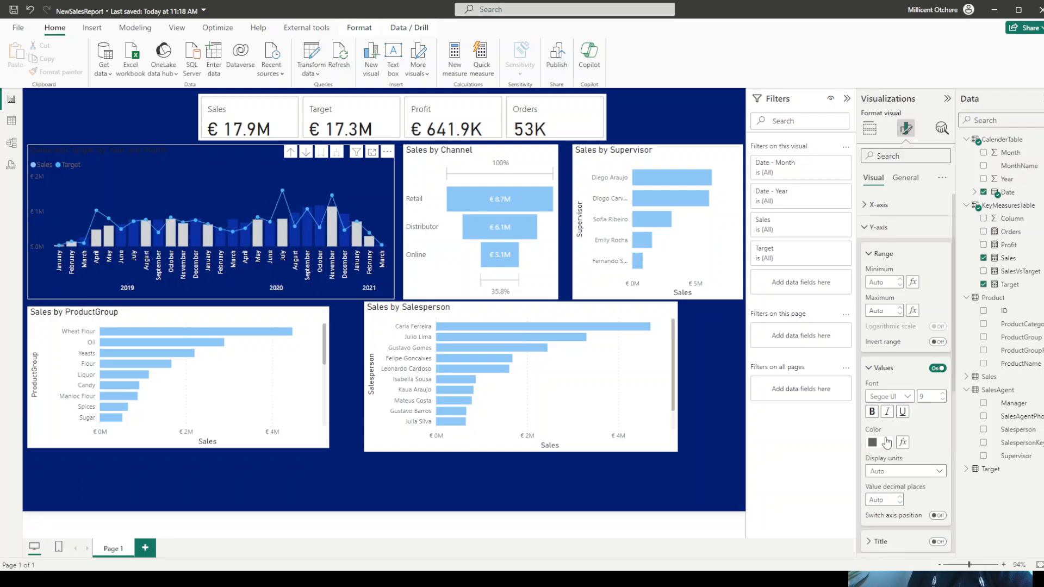
click(886, 442)
click(877, 380)
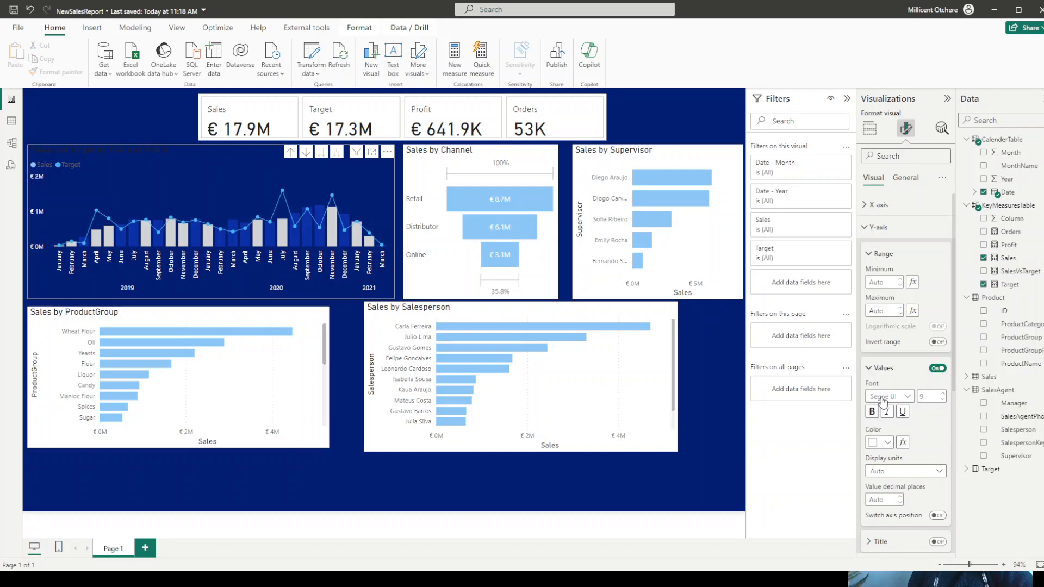
click(863, 228)
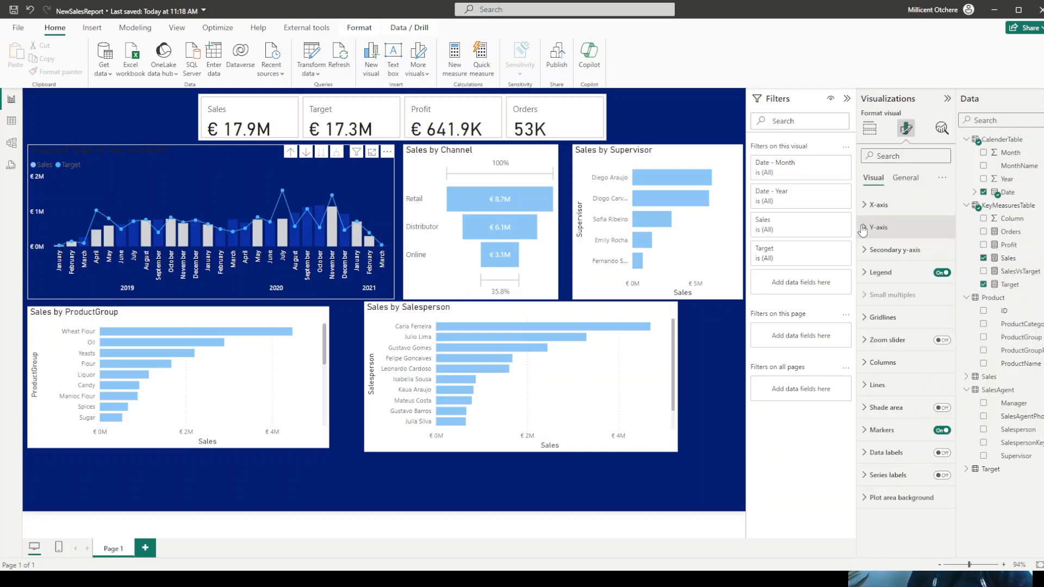
- Color the title text of the Sales and Target by Year and Month chart white
click(939, 275)
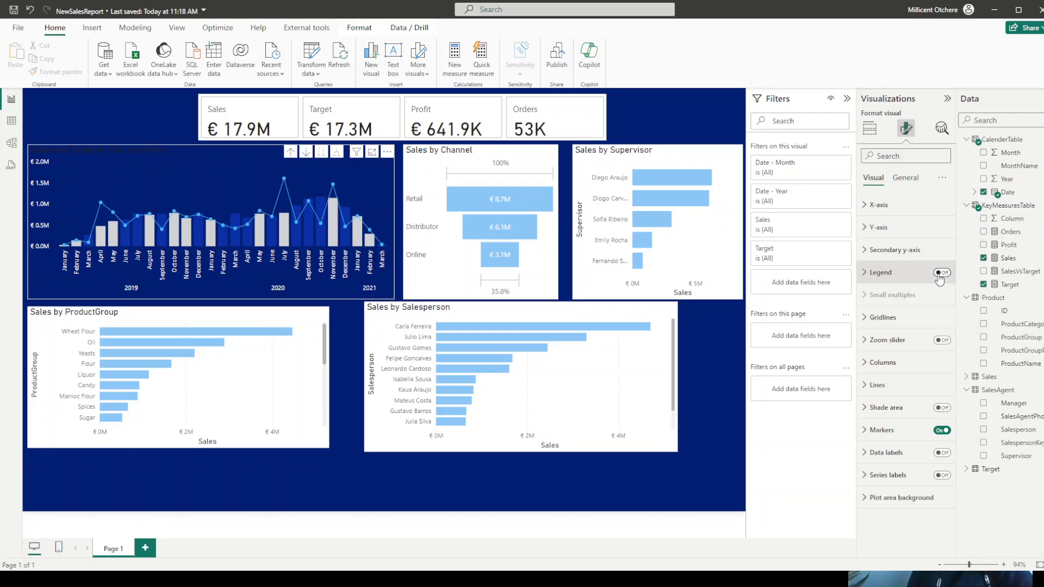
click(940, 275)
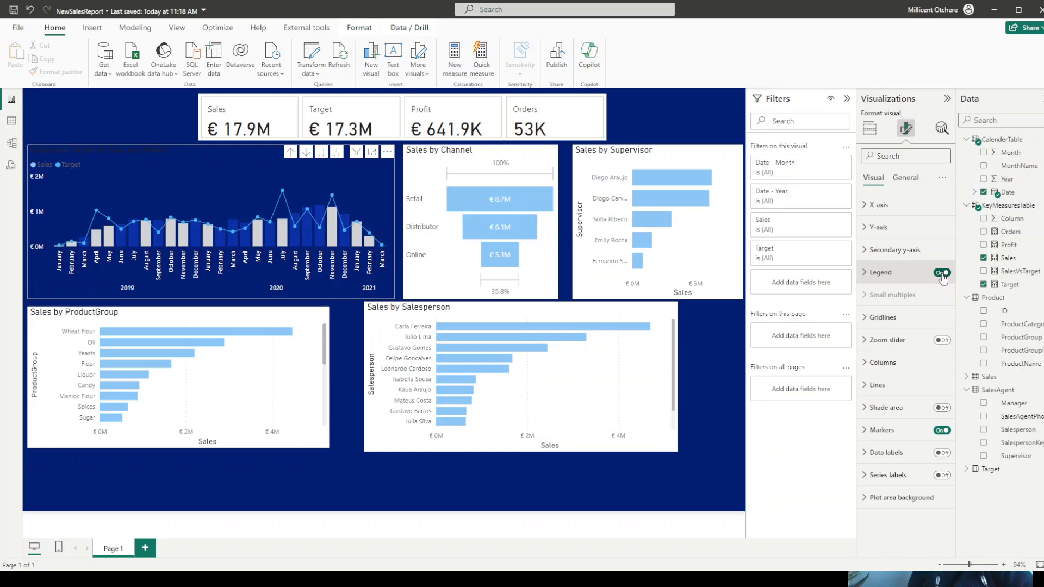
click(905, 180)
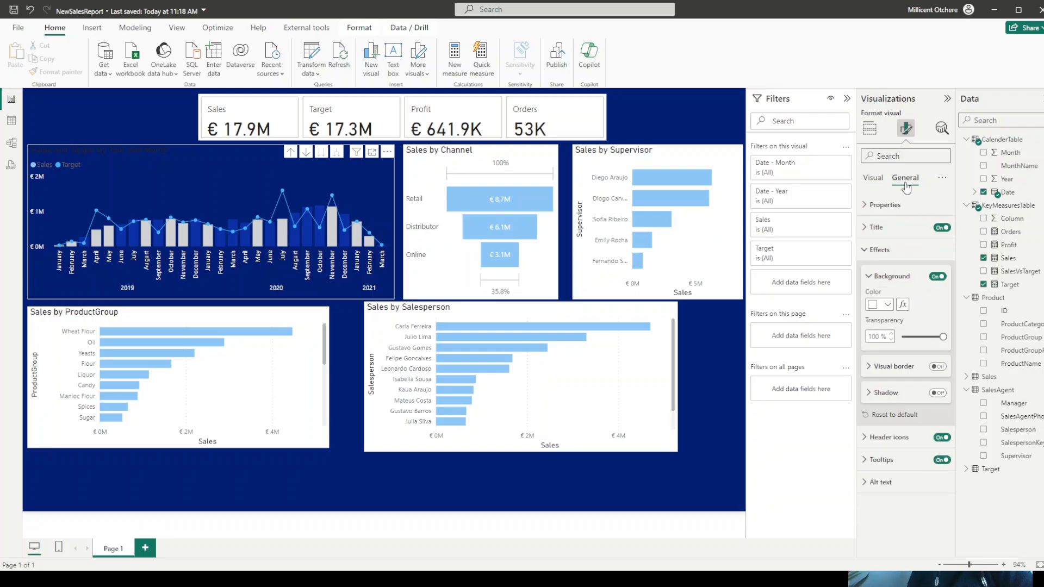
click(887, 239)
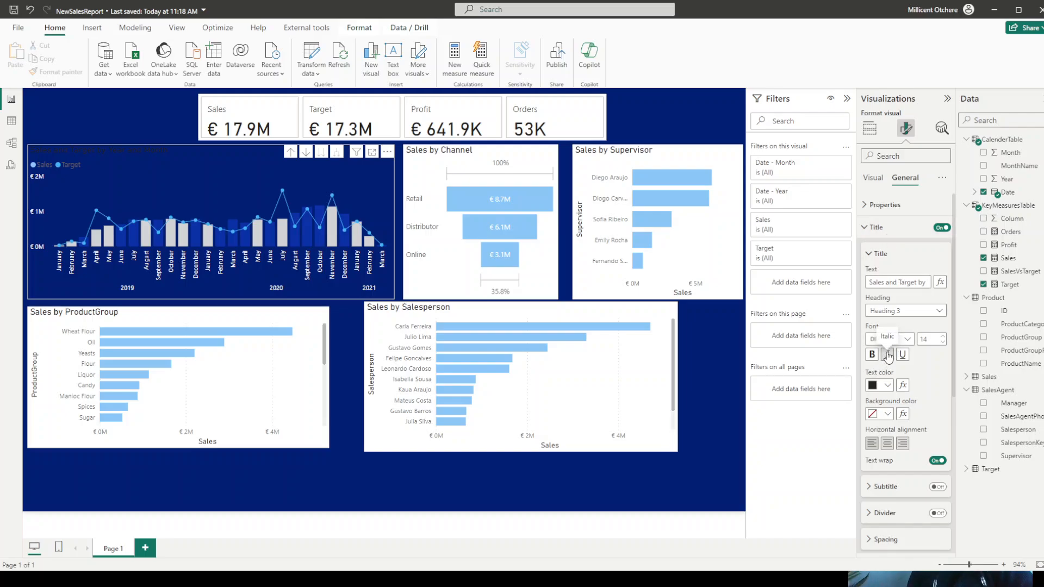
click(888, 385)
click(881, 340)
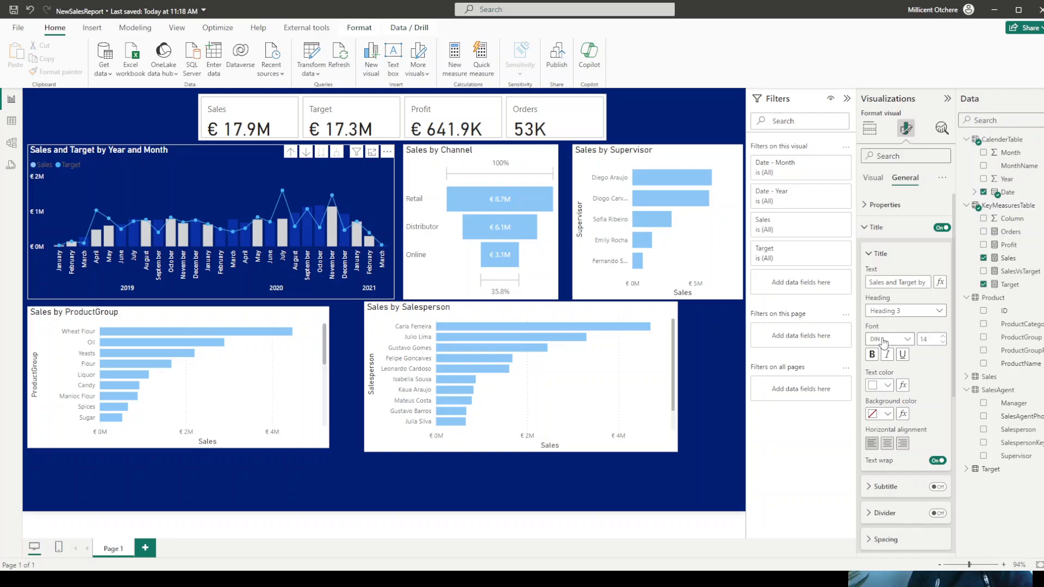
- Turn off the legend of the Sales and Target by Year and Month chart and save the report
click(873, 178)
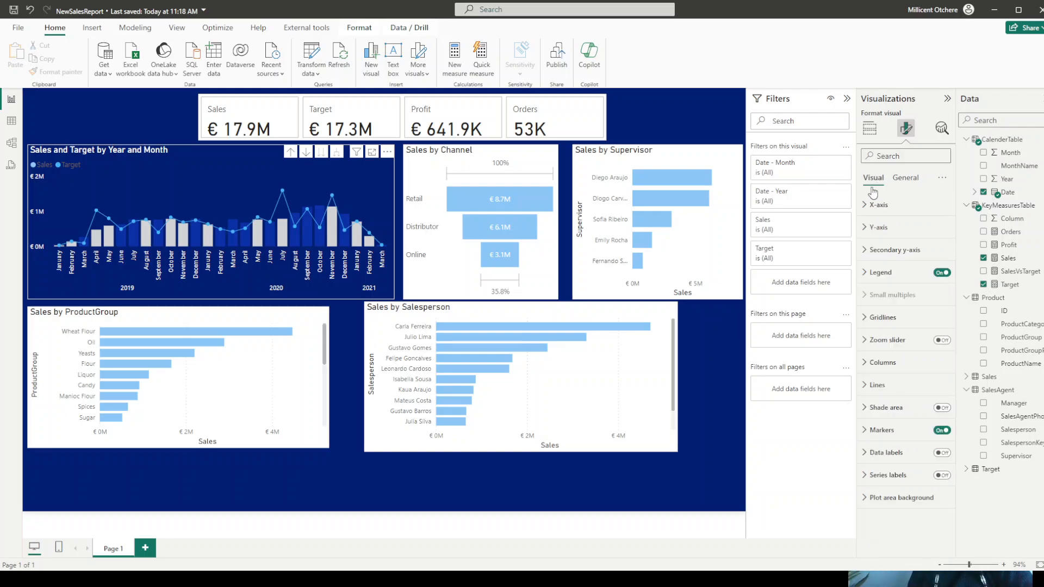
click(942, 274)
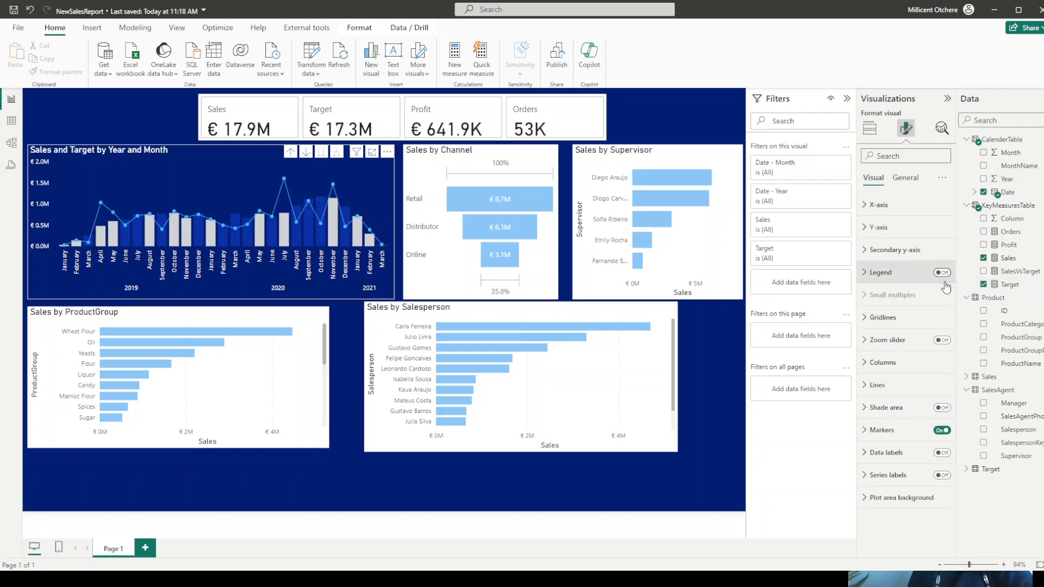
click(14, 12)
click(69, 108)
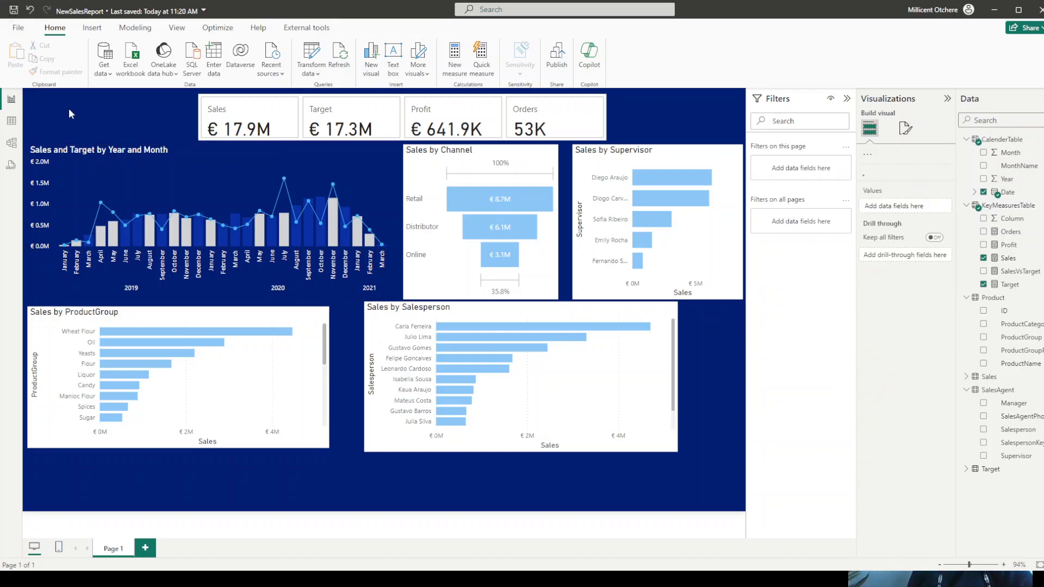
- Set the background transparency of the Sales by Channel funnel chart to 100%
click(428, 168)
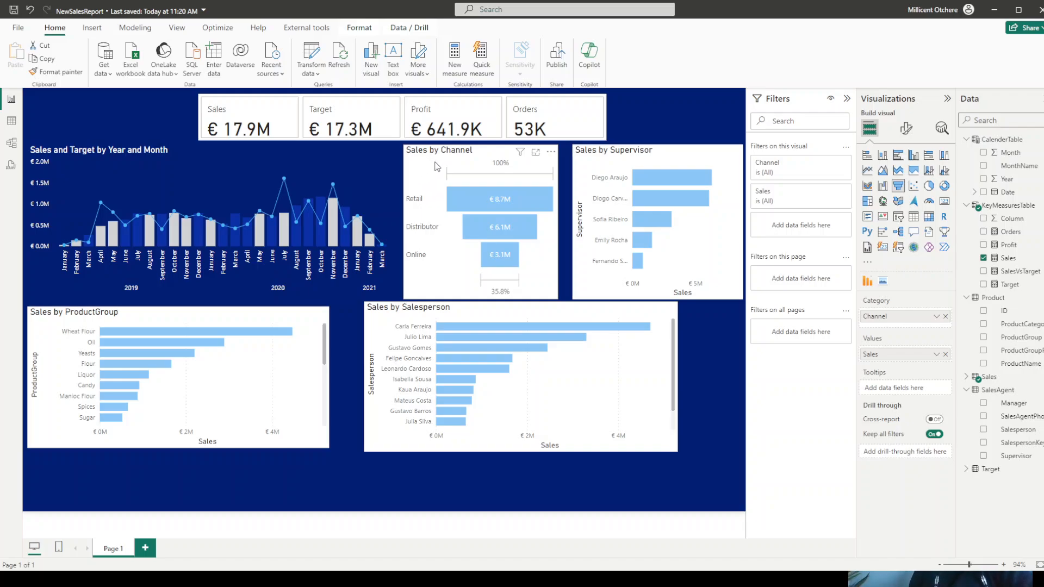
click(905, 130)
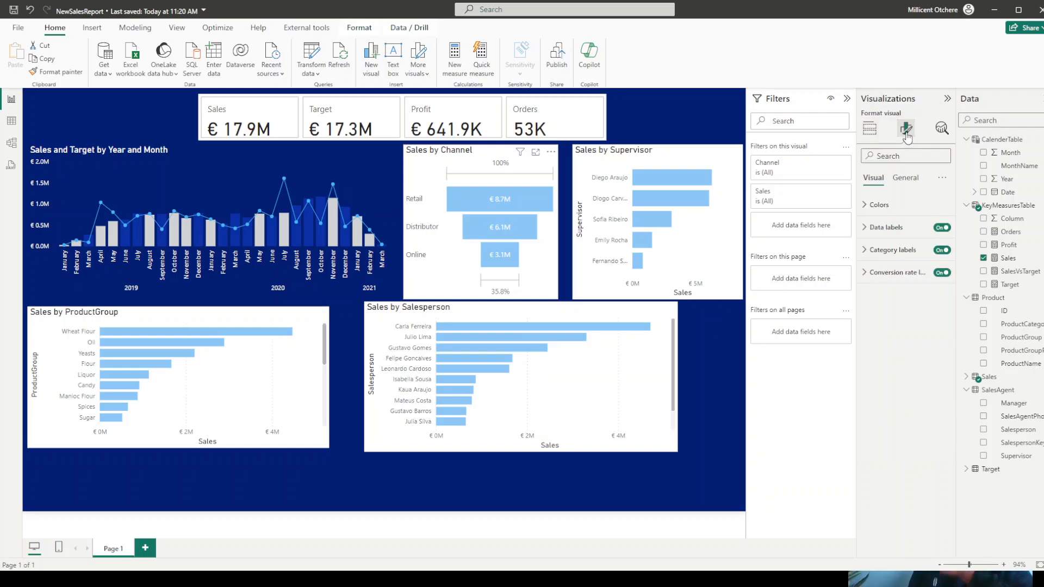
click(907, 180)
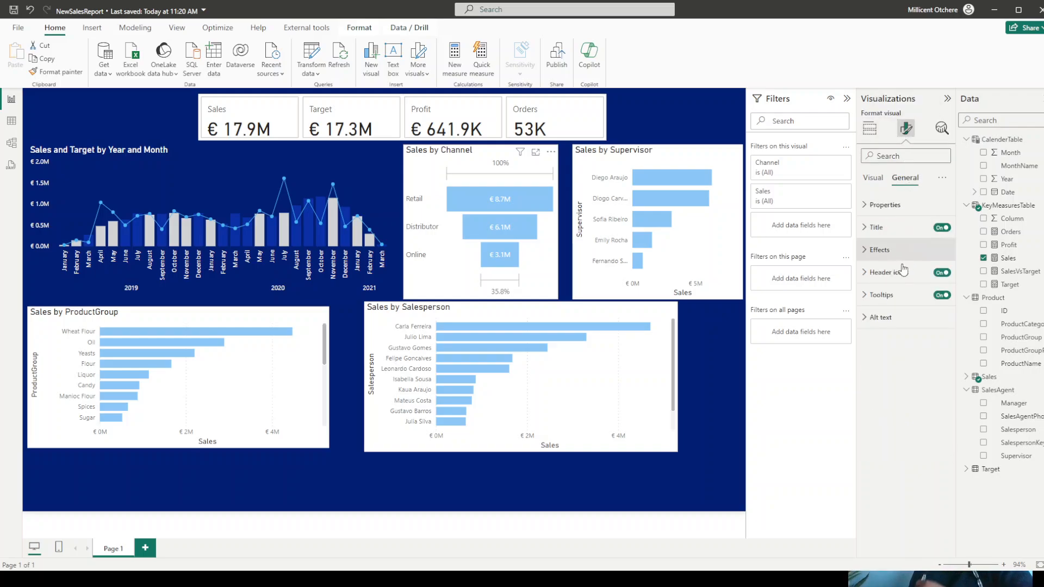
click(879, 250)
click(888, 275)
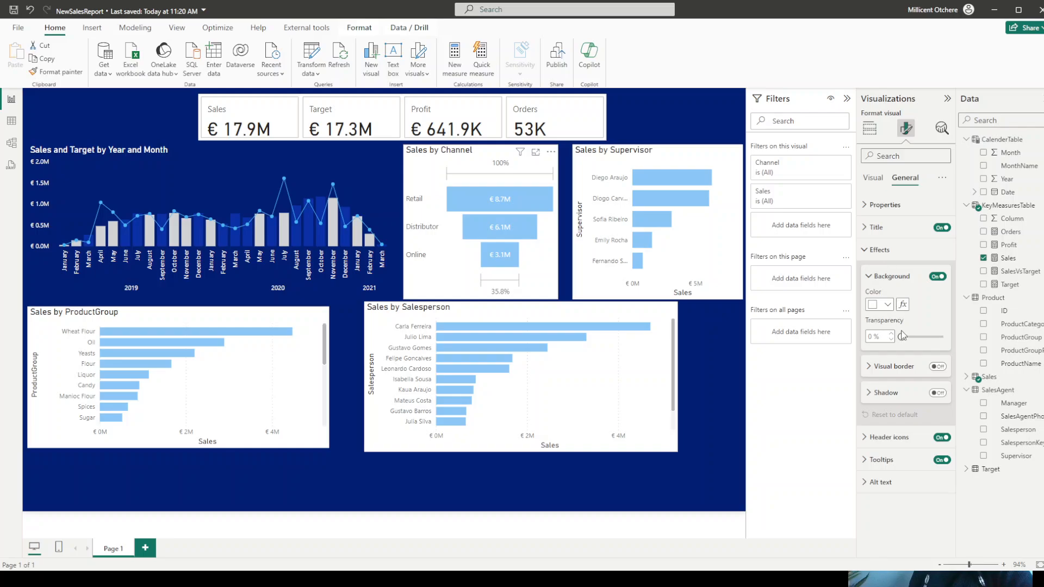
drag(902, 338, 953, 341)
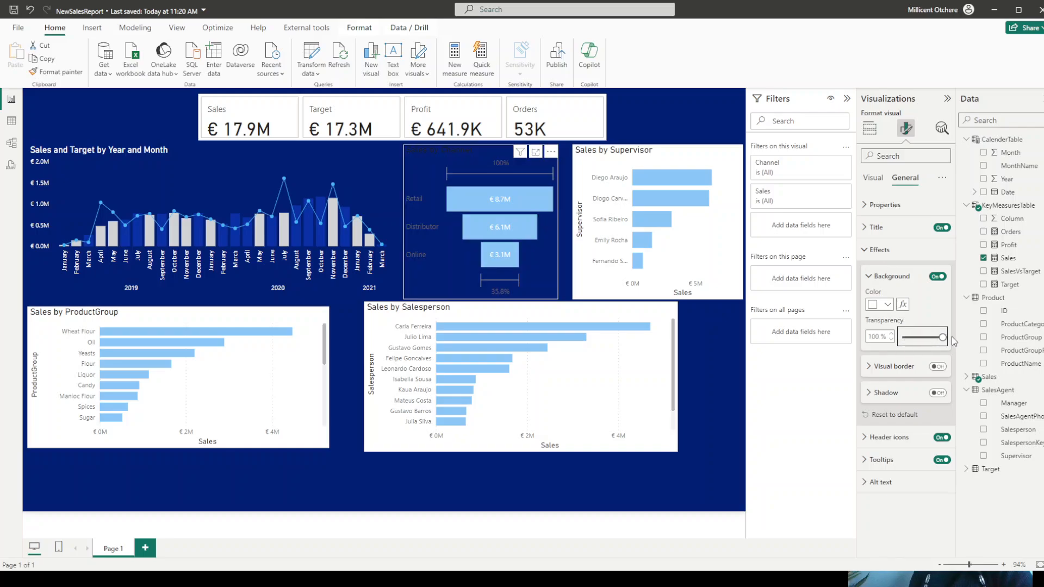
- Set the data label values of the Sales by Channel funnel chart to white
click(872, 181)
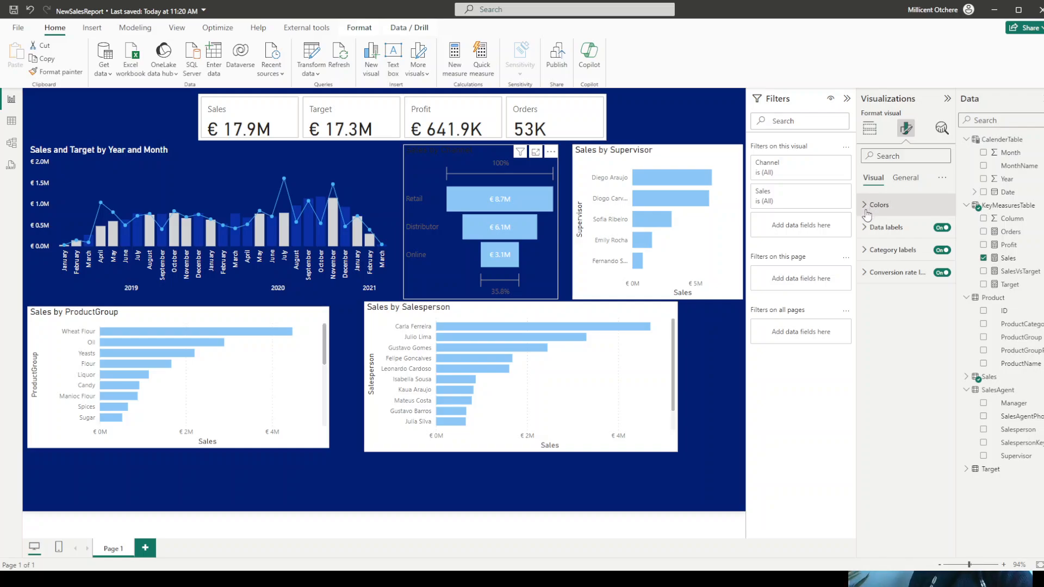
click(871, 227)
click(883, 337)
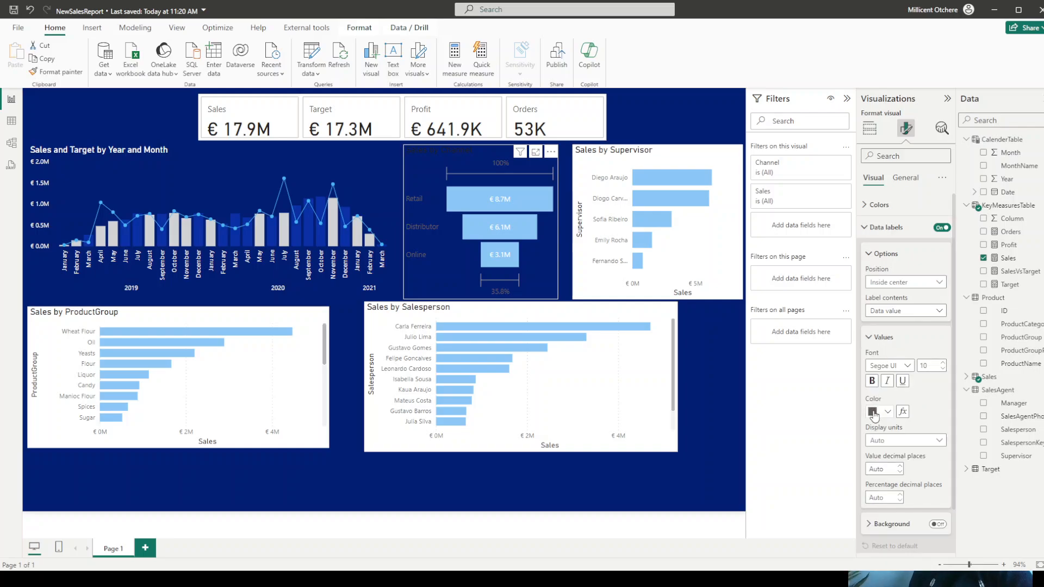
click(872, 412)
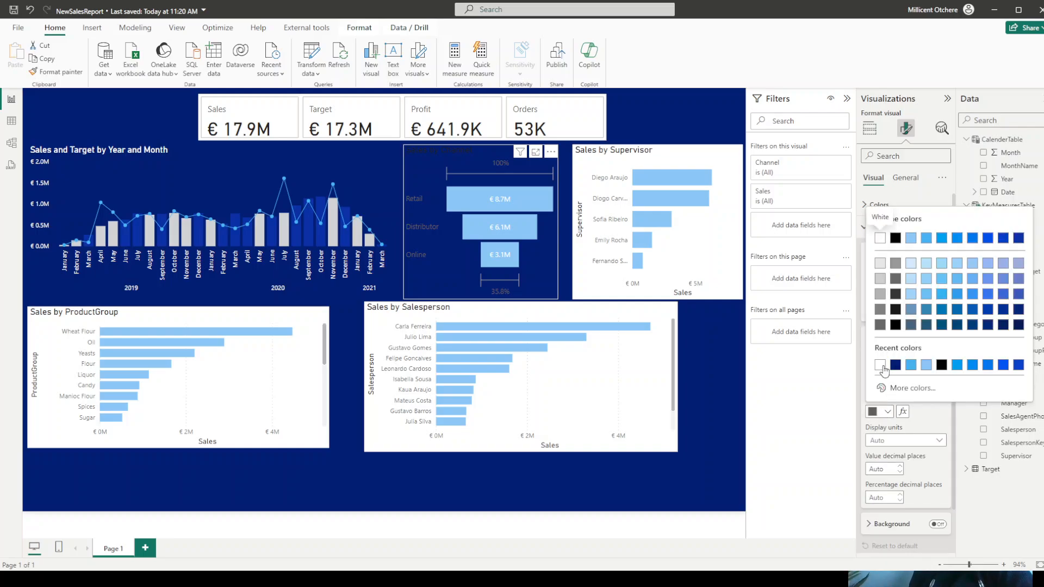
click(880, 366)
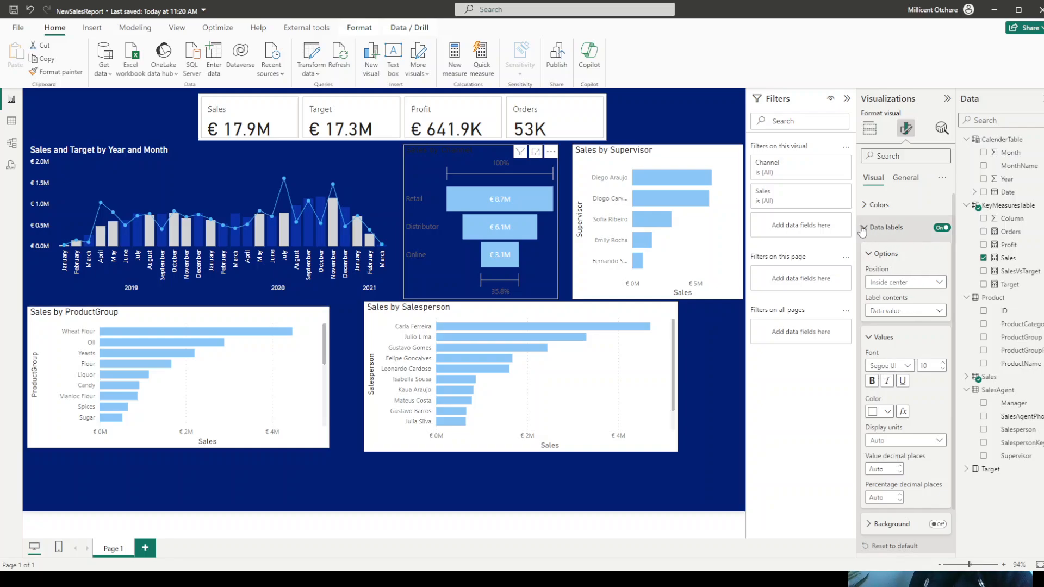
click(864, 228)
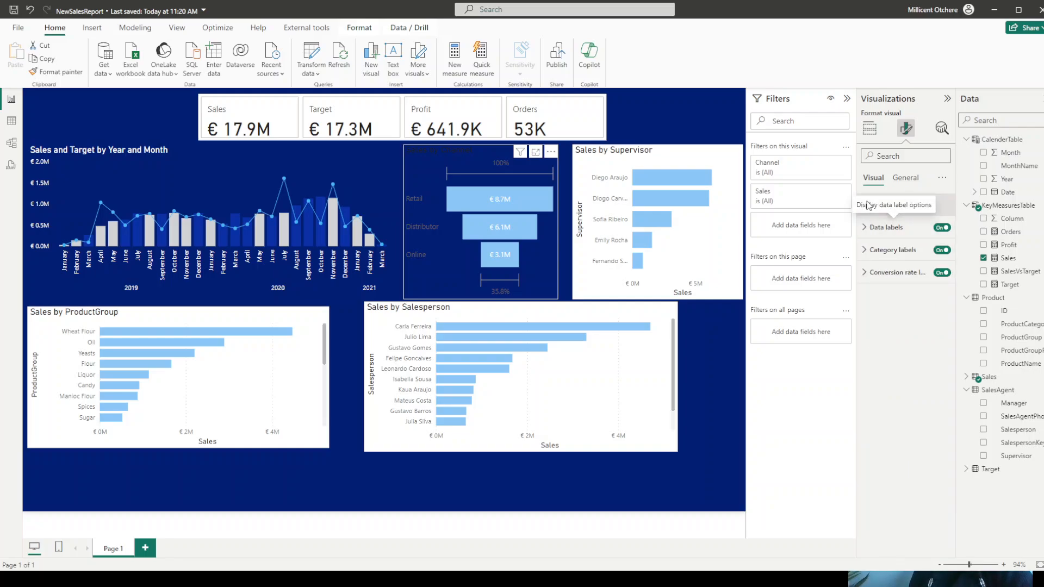
- Change the default bar color of the Sales by Channel funnel chart to light gray #D2D3D5
click(879, 206)
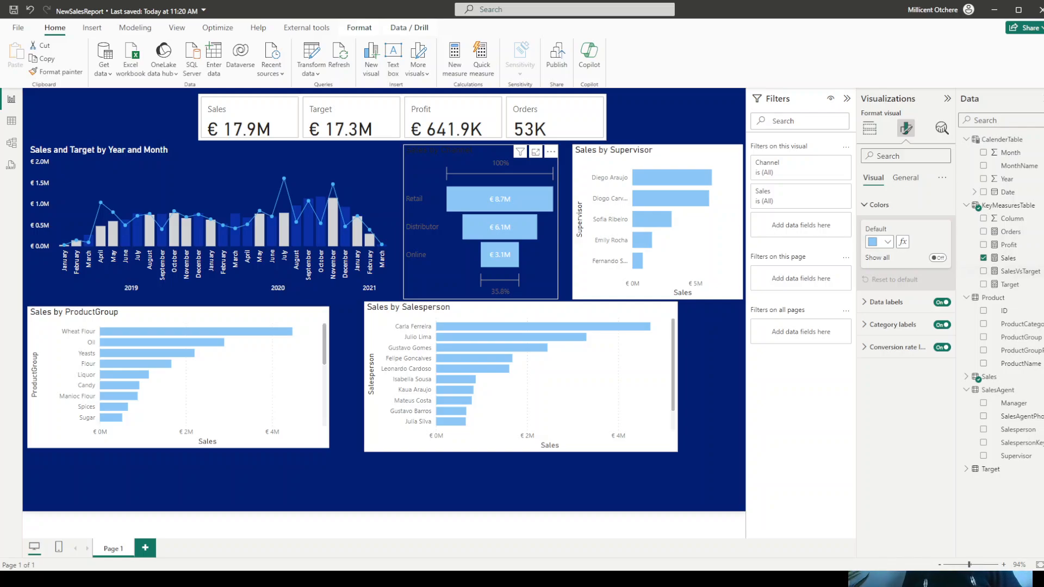
click(882, 242)
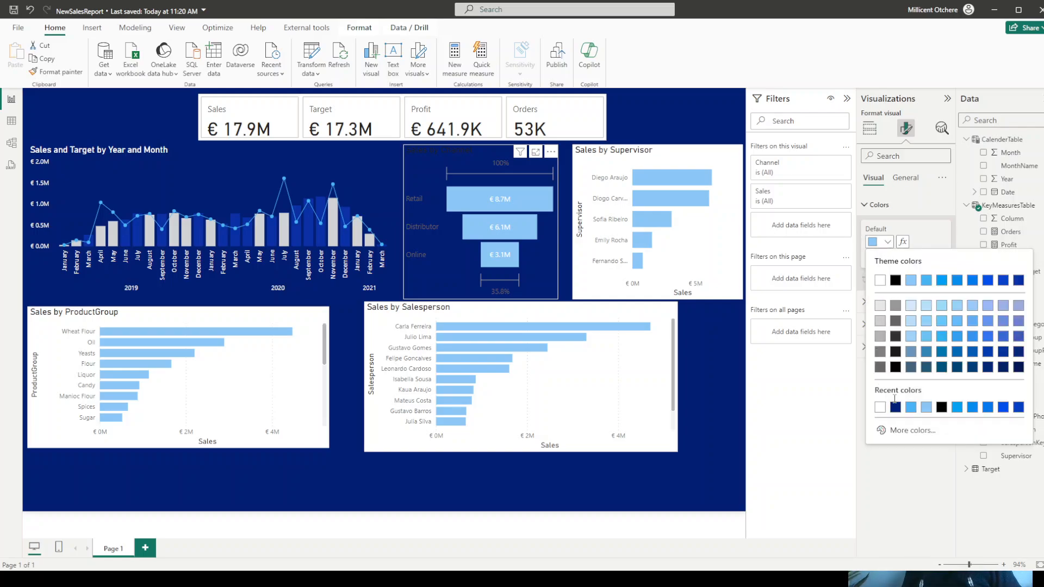
click(919, 429)
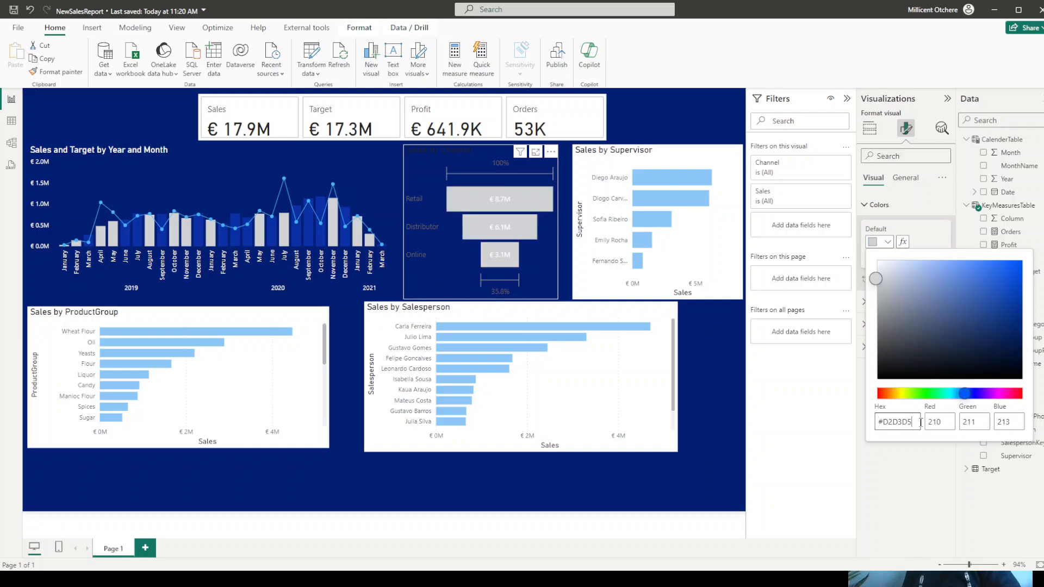
click(877, 488)
click(865, 205)
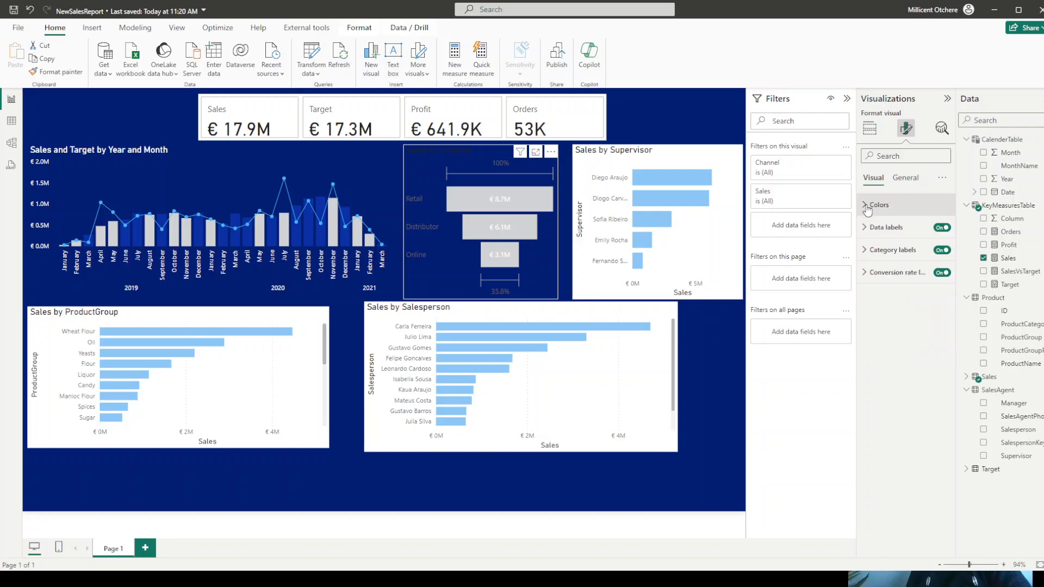
- Color the category labels and the conversion rate labels of the Sales by Channel funnel chart white
click(866, 251)
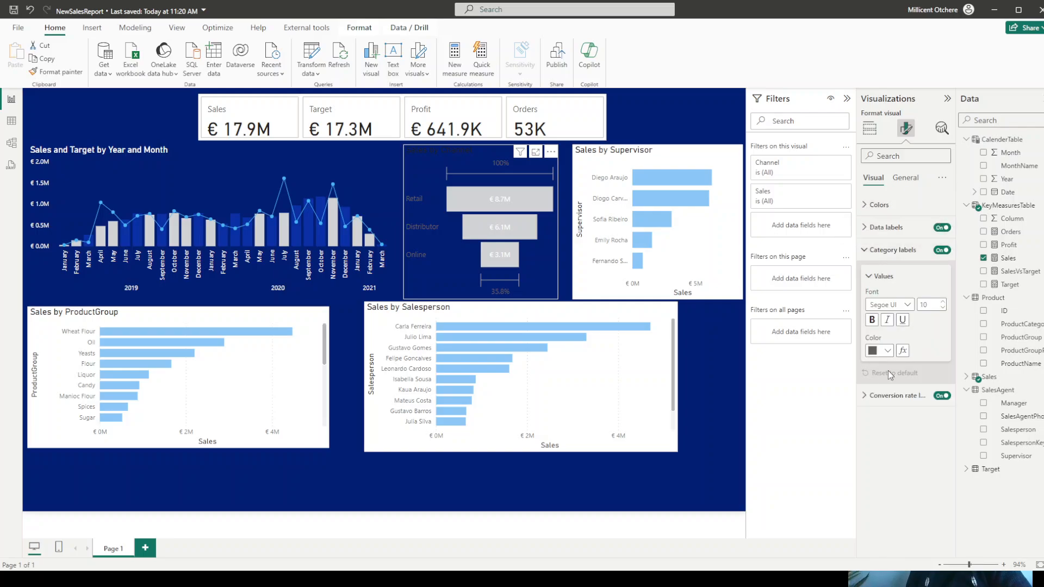
click(886, 351)
click(880, 390)
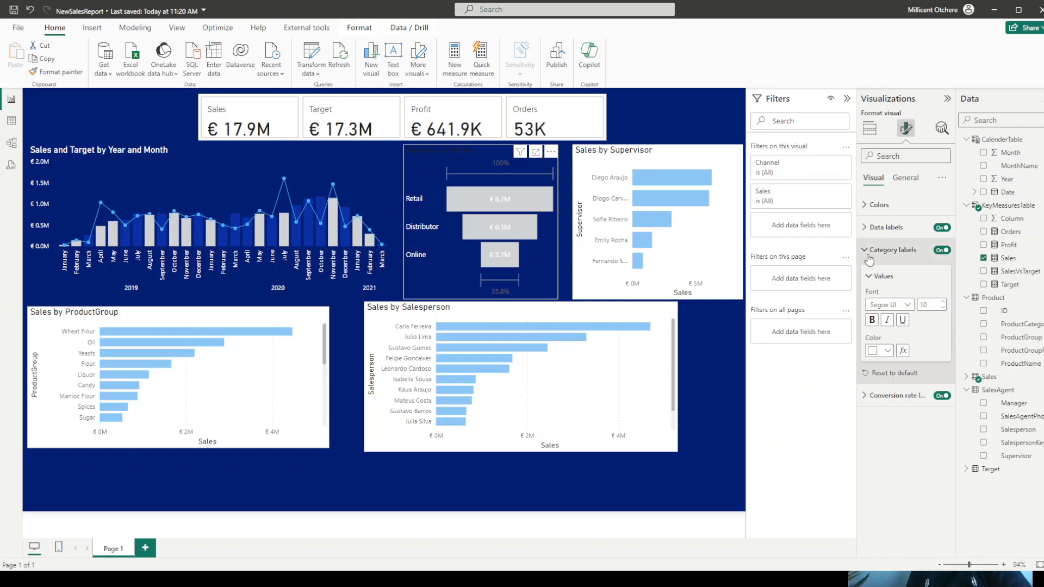
click(865, 251)
click(867, 275)
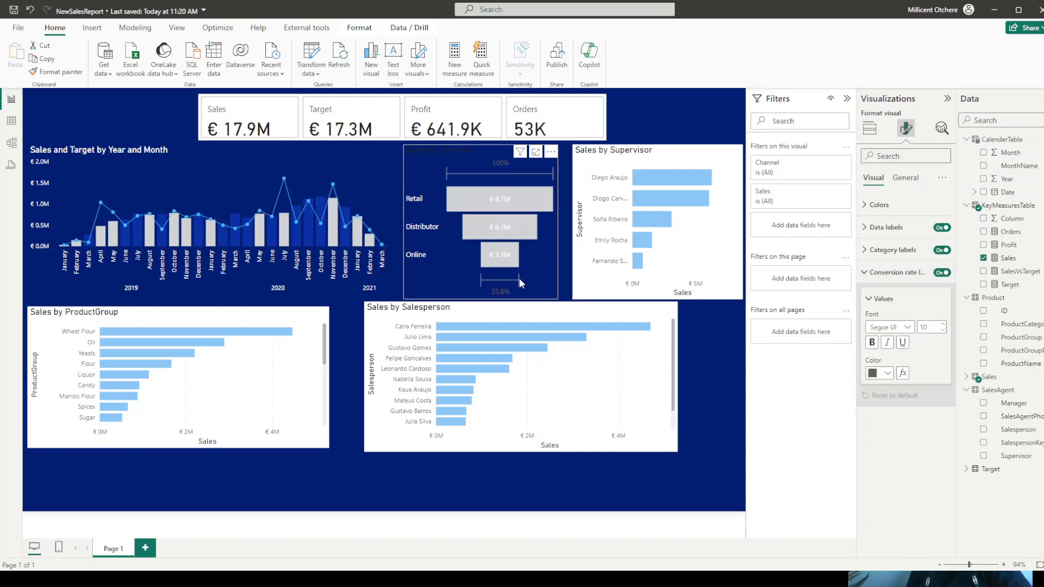
click(877, 373)
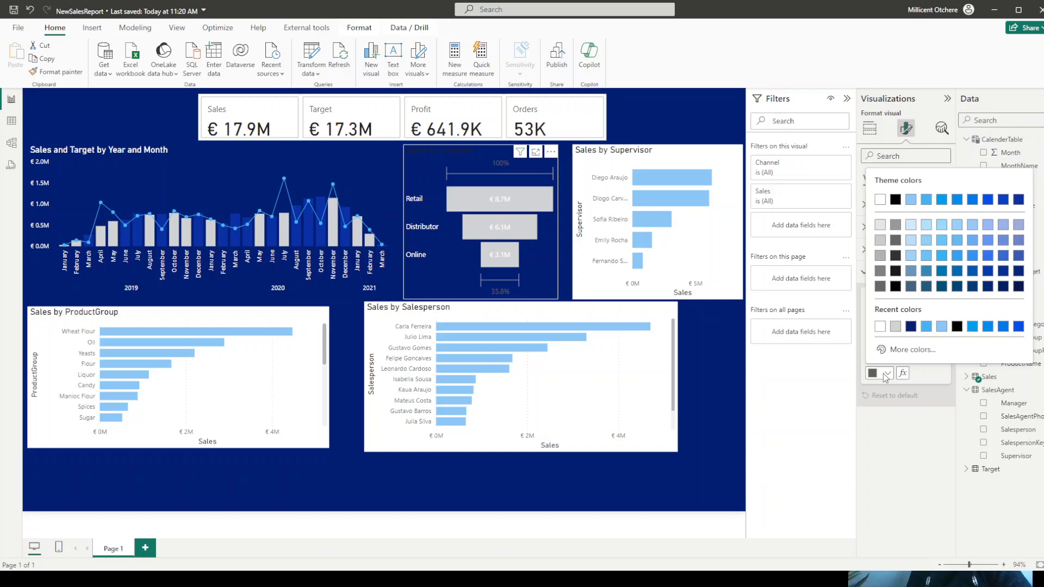
click(880, 327)
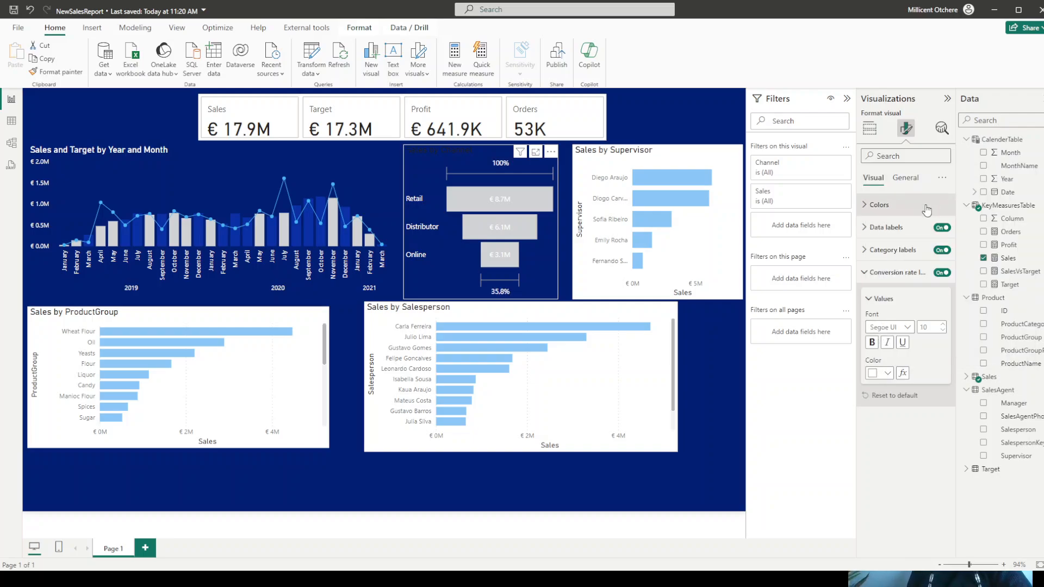
- Color the title text of the Sales by Channel funnel chart white
click(905, 178)
click(877, 227)
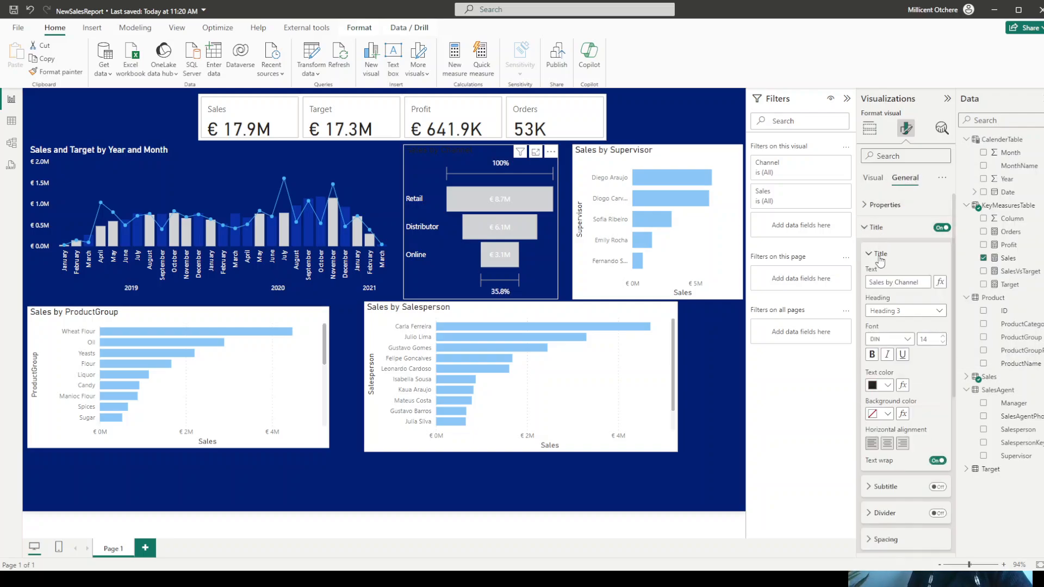
click(879, 385)
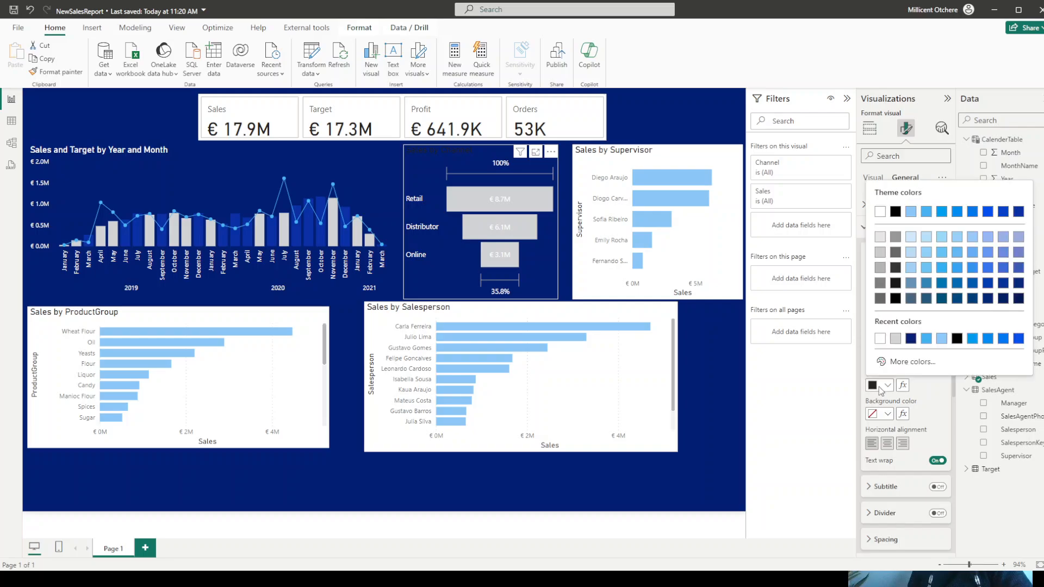
click(880, 339)
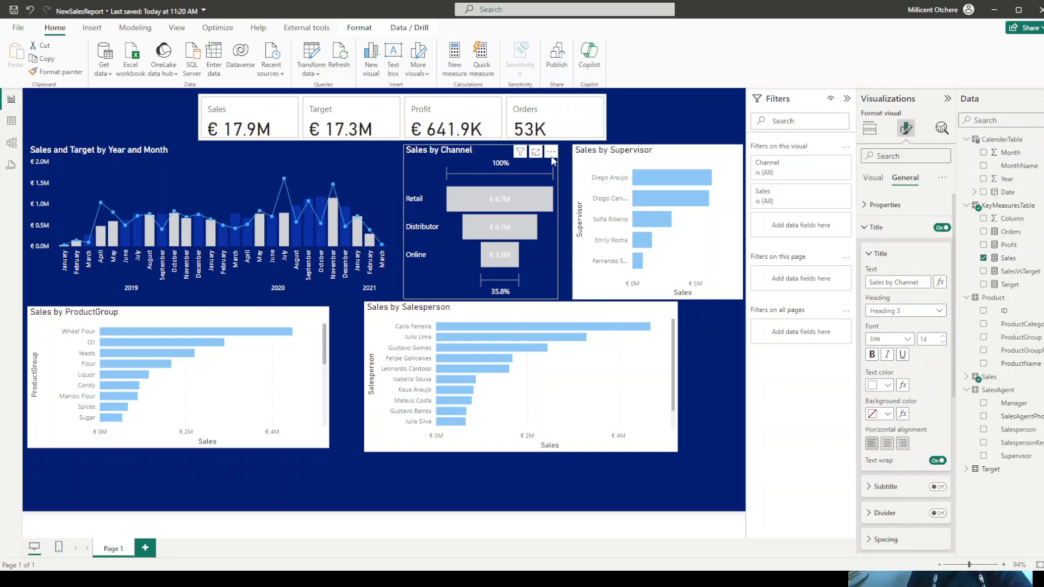
- Color the Sales by Supervisor chart's title white and set its background transparency to 100%
click(607, 163)
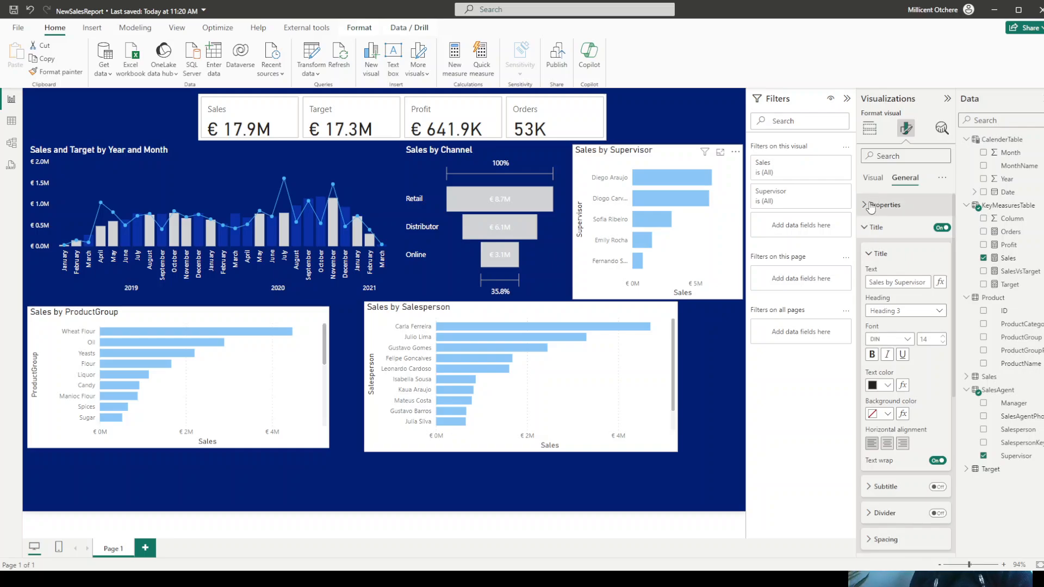
click(883, 389)
click(882, 347)
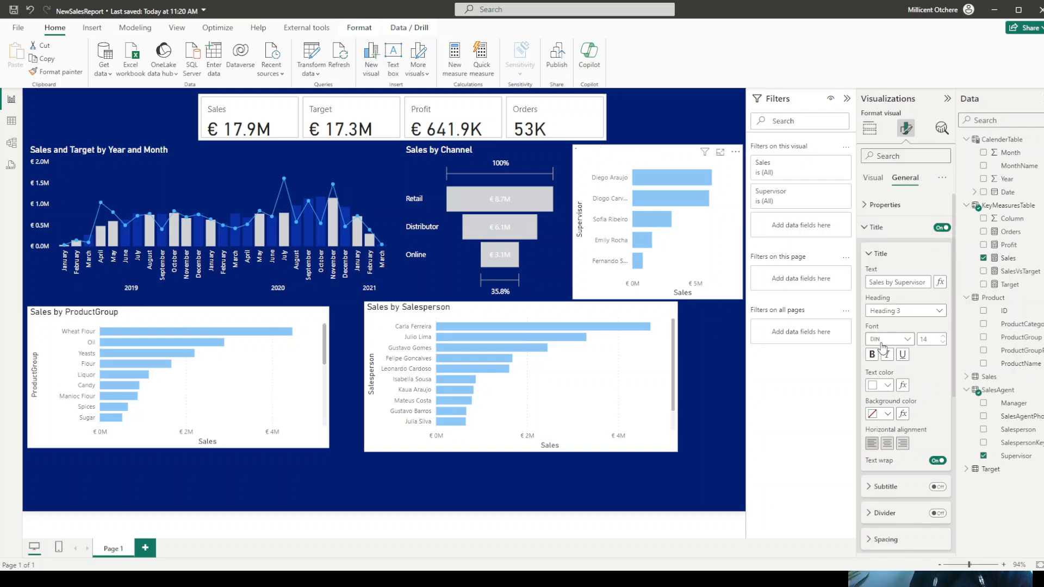
click(865, 234)
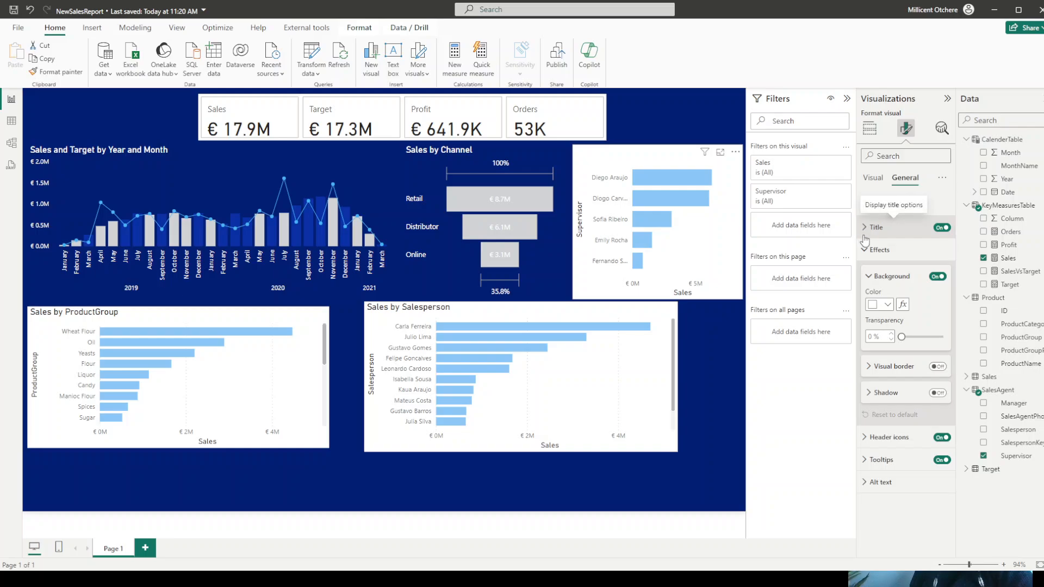
drag(902, 337, 947, 337)
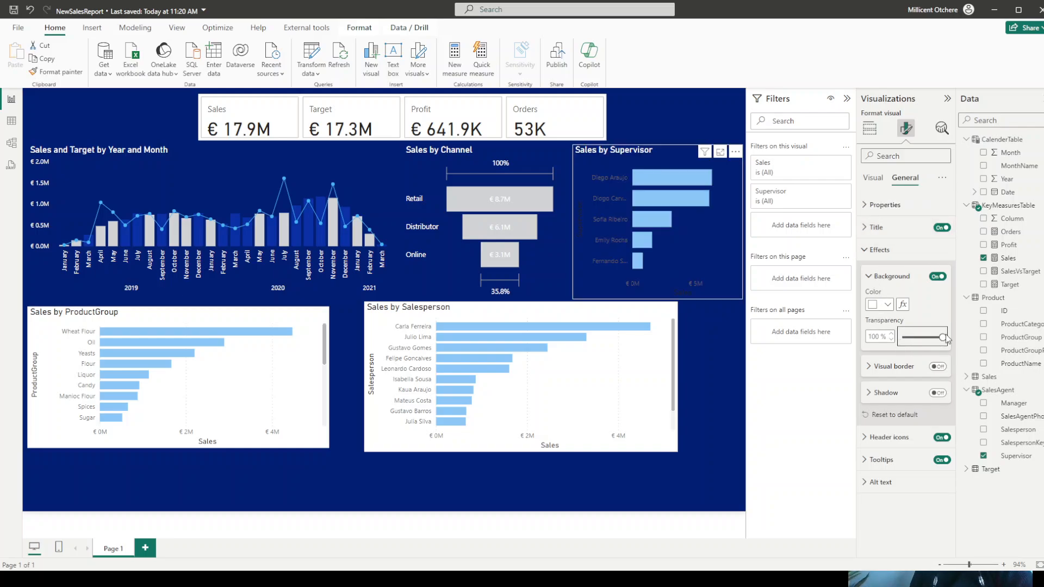
click(864, 248)
- Turn off the X-axis title of the Sales by Supervisor chart and color its X-axis values white
click(872, 179)
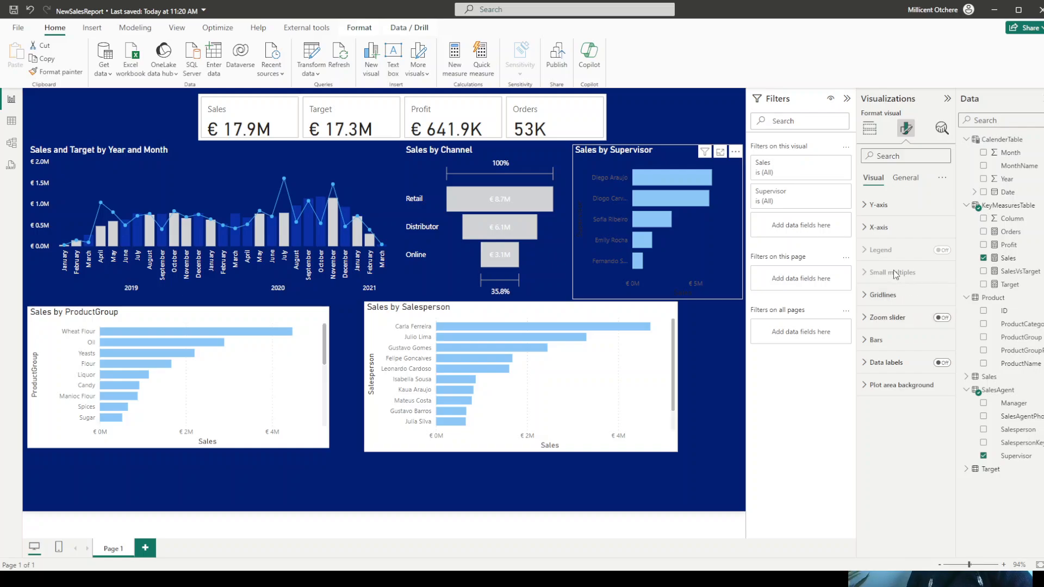
click(870, 228)
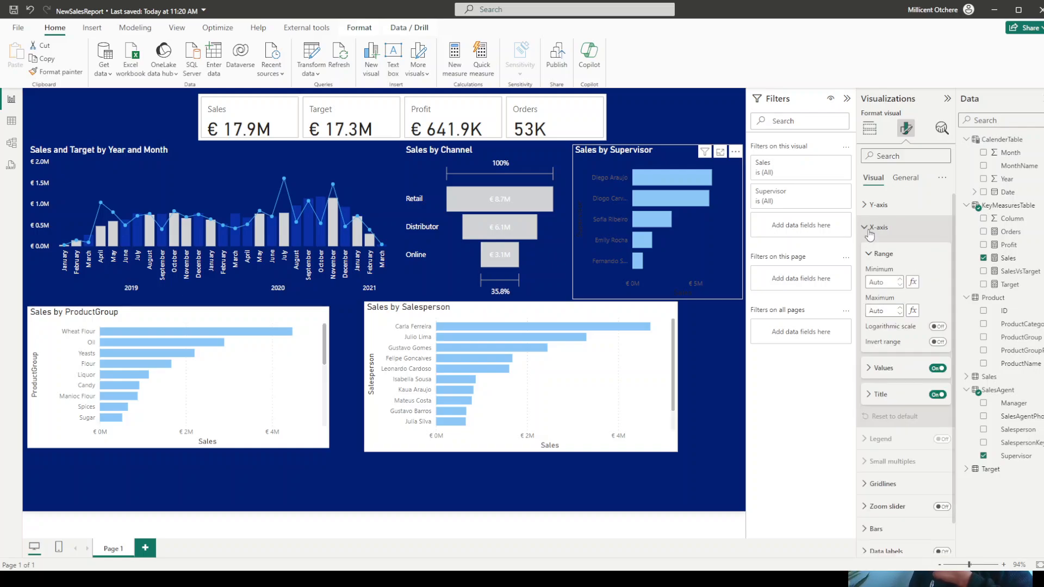
click(938, 397)
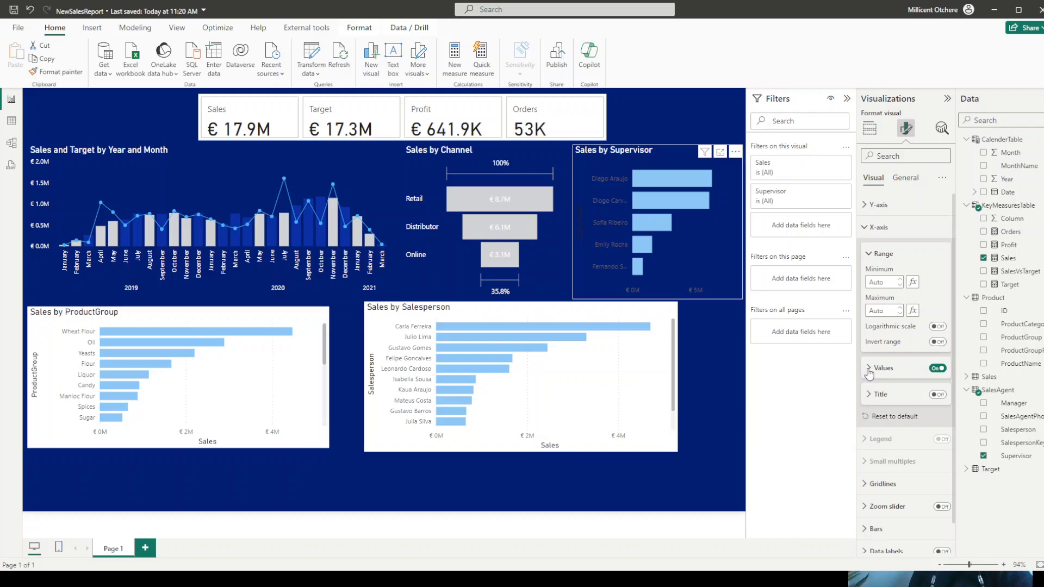
click(869, 370)
click(886, 443)
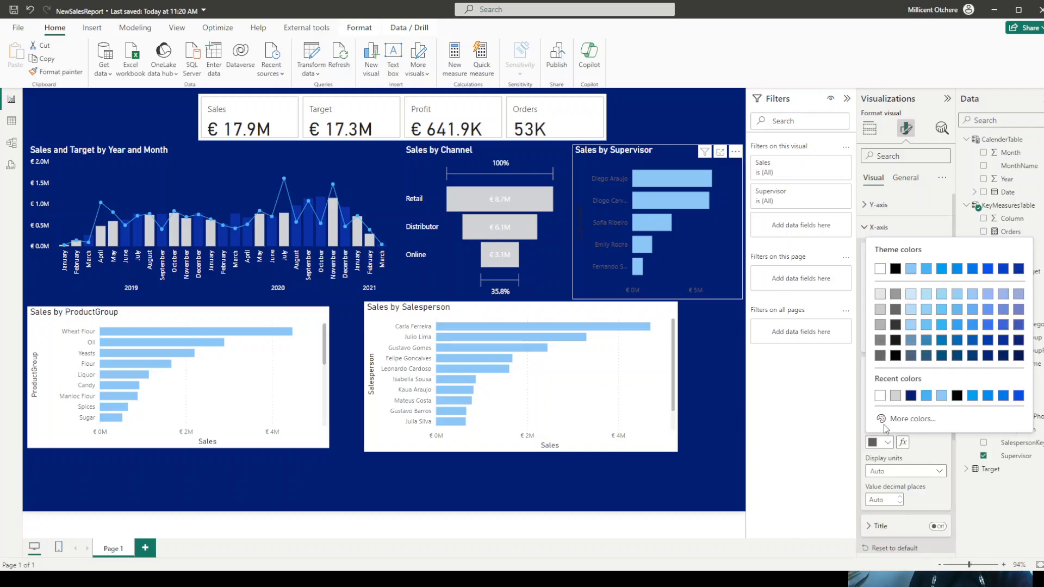
click(879, 396)
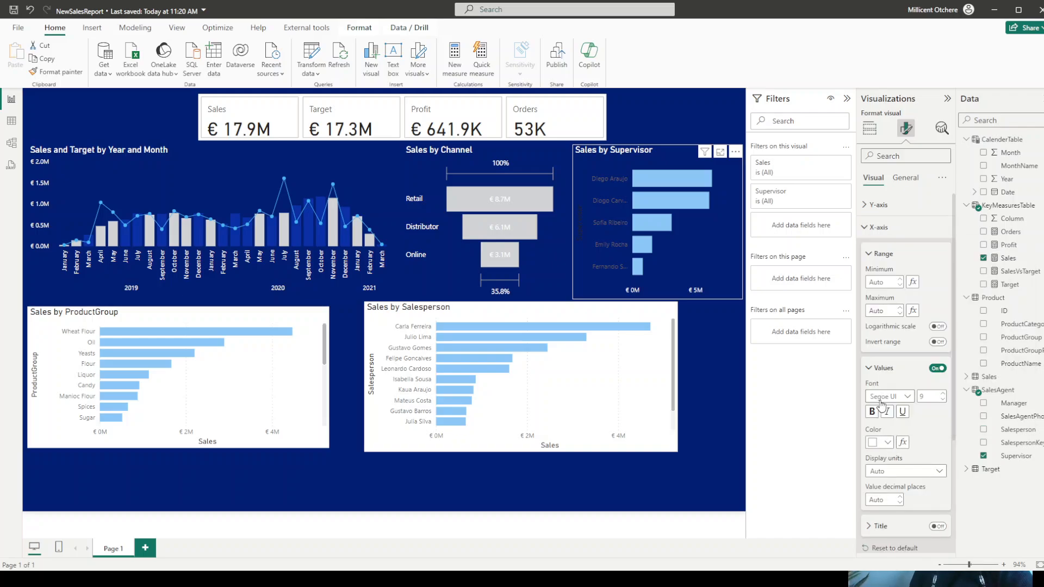
click(868, 227)
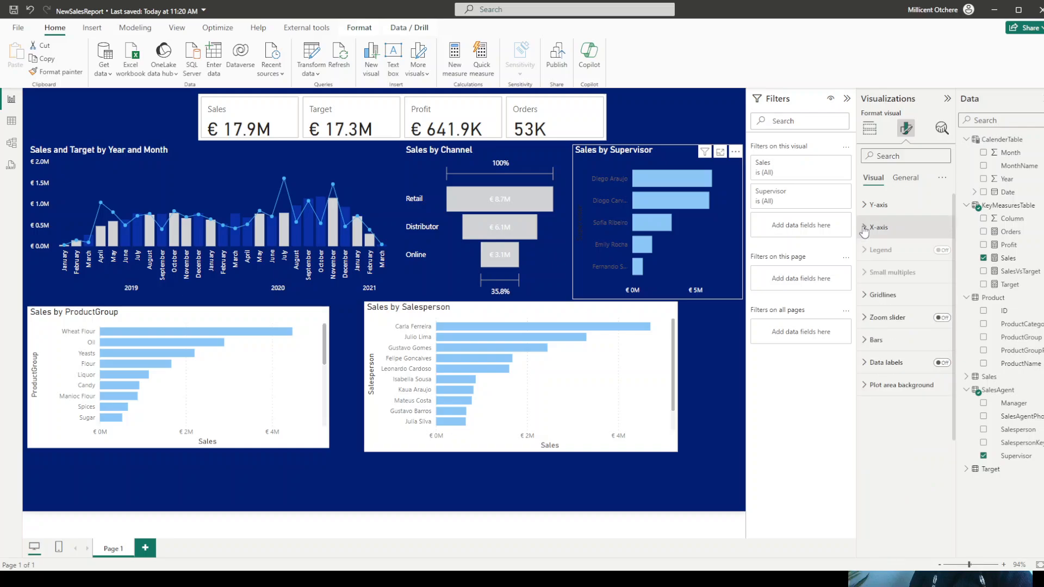
- Color the Y-axis values of the Sales by Supervisor chart white and turn off its Y-axis title
click(866, 205)
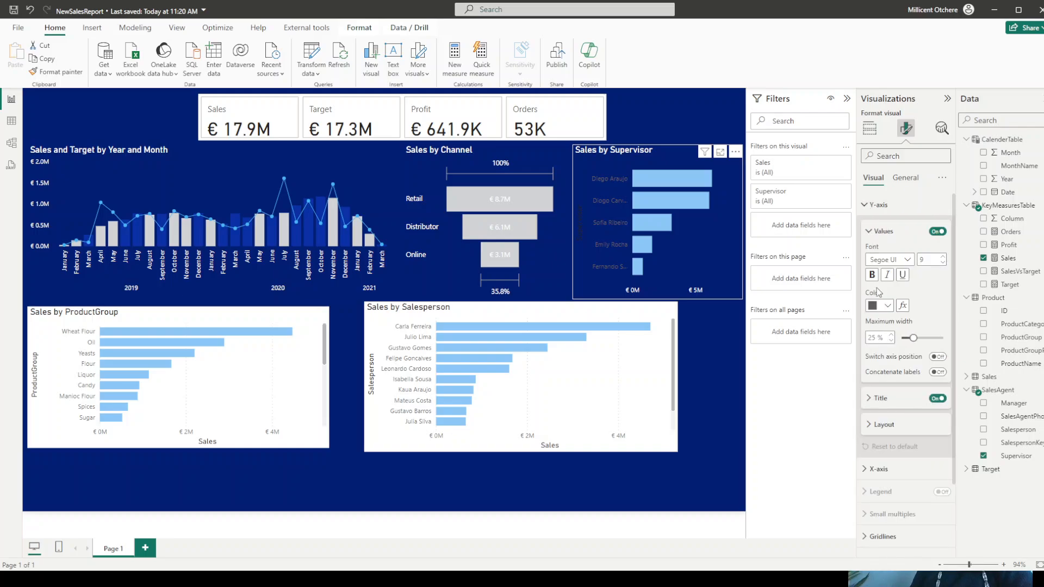
click(882, 307)
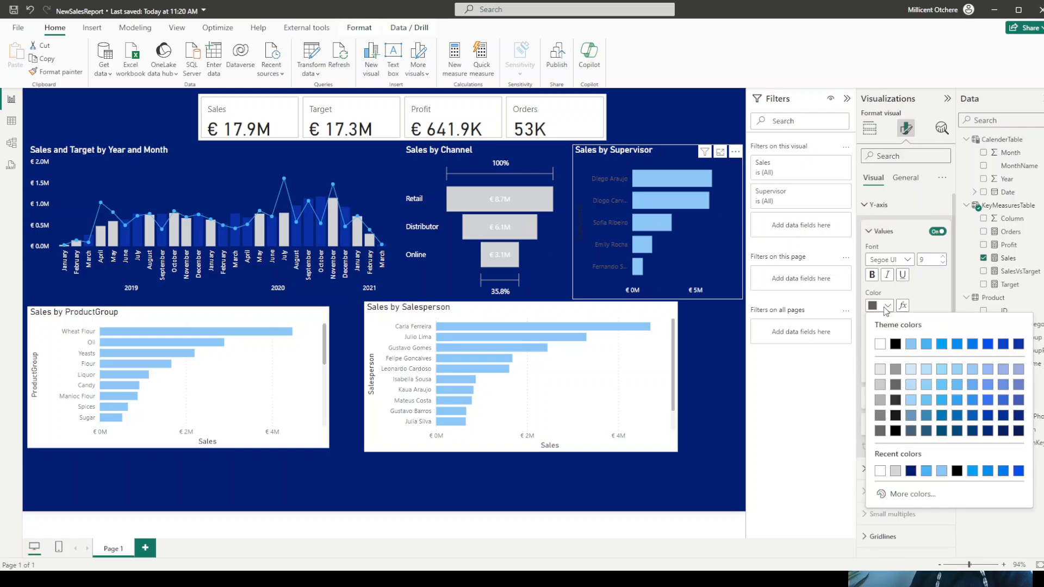
click(879, 345)
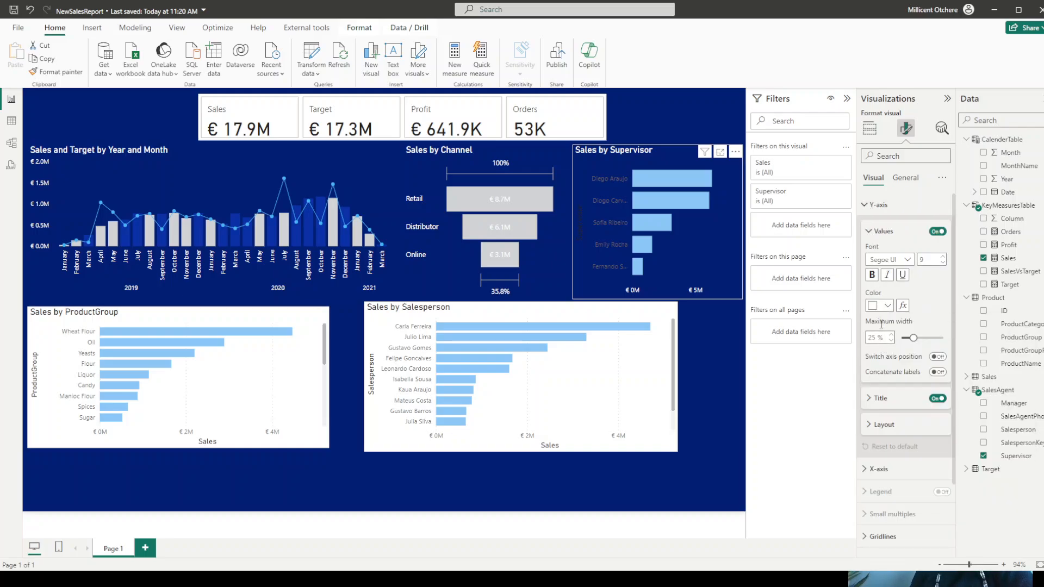
click(937, 400)
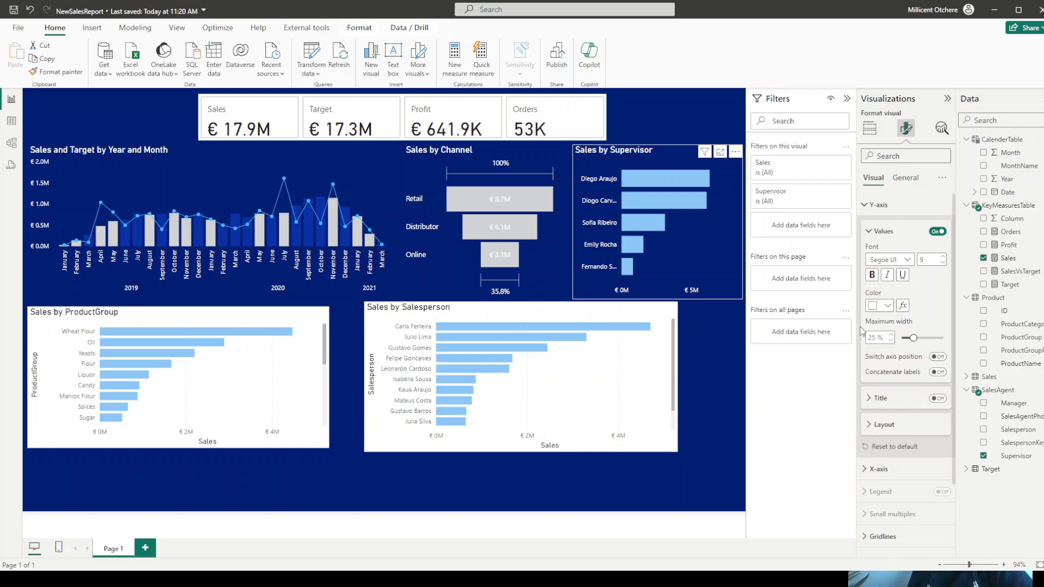
click(876, 205)
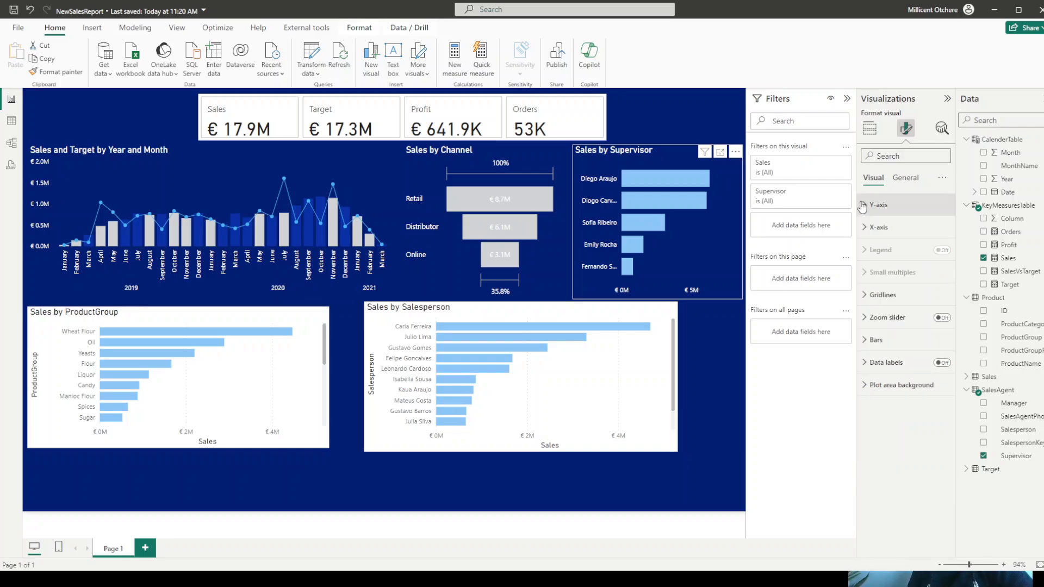
- Change the bars of the Sales by Supervisor chart to the recently used light gray
click(885, 342)
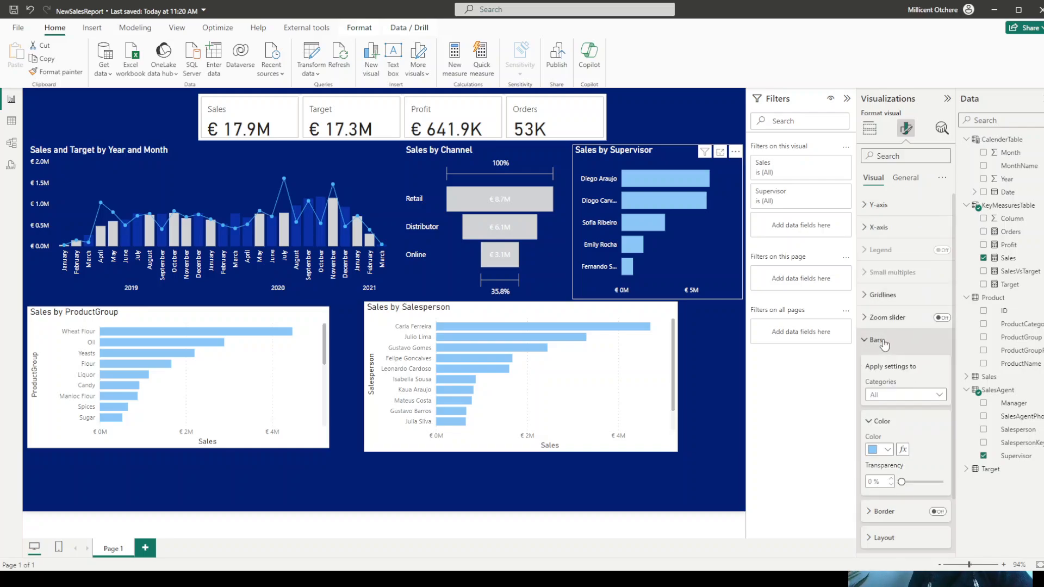
click(884, 450)
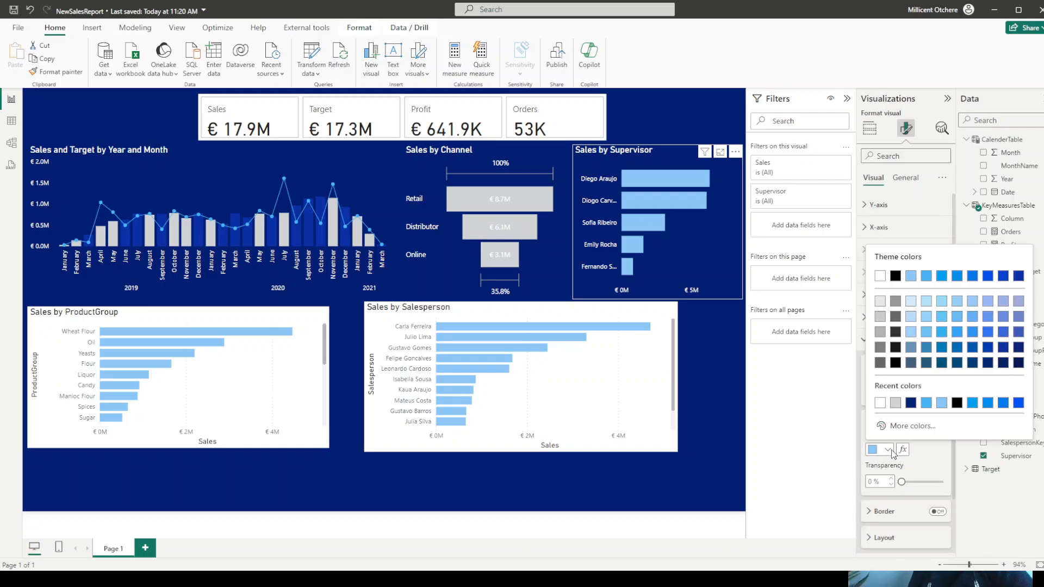
click(896, 403)
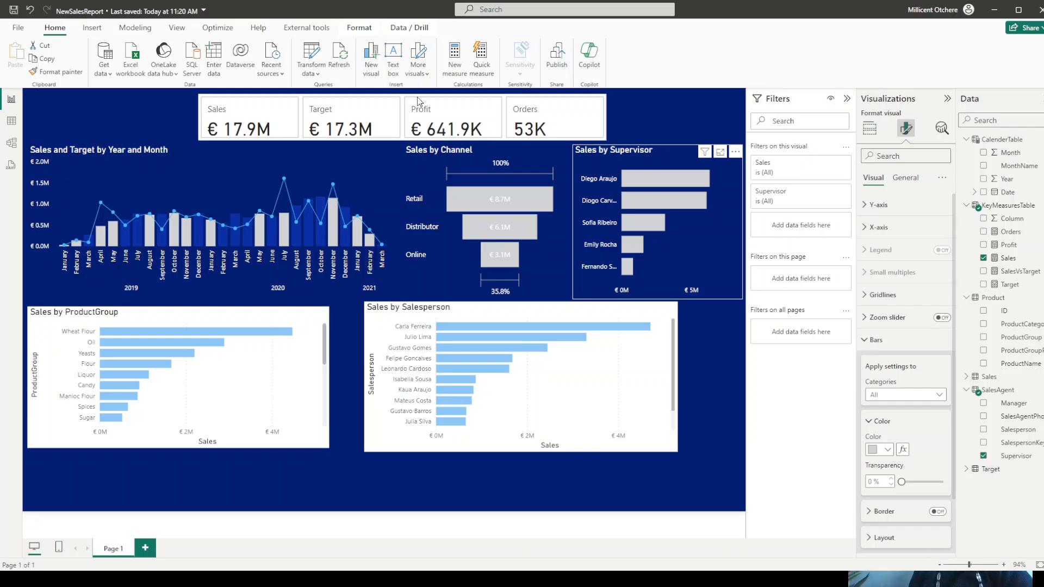
click(872, 343)
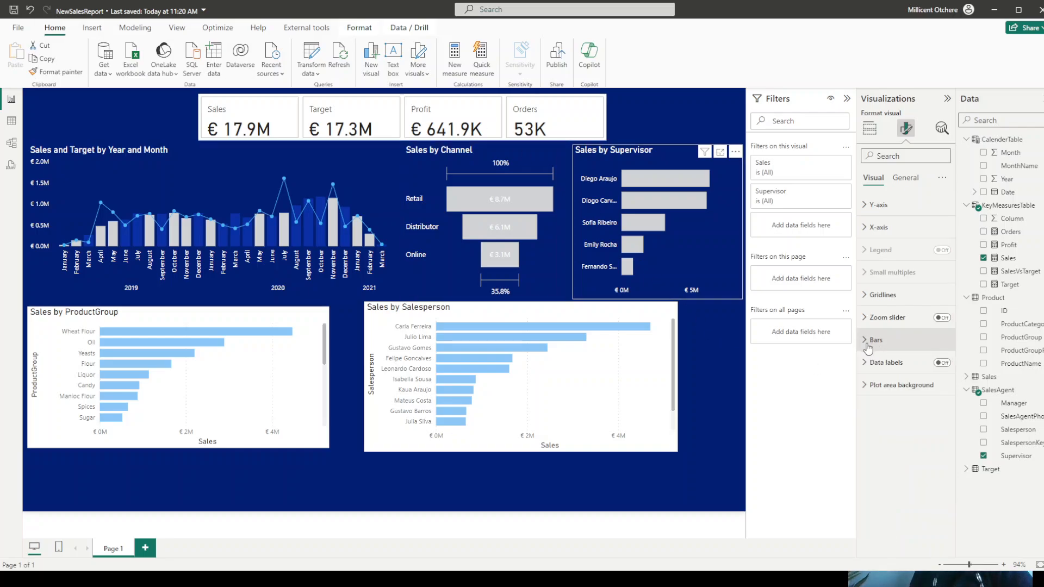
- Show data labels on the Sales by Supervisor chart with white values in the DIN font, and save the report
click(948, 365)
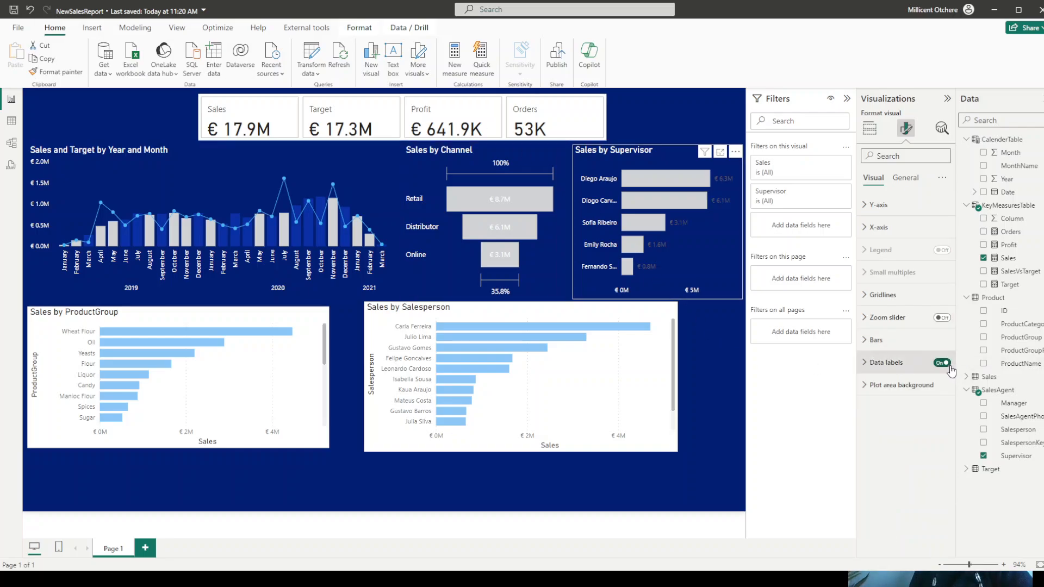
click(877, 365)
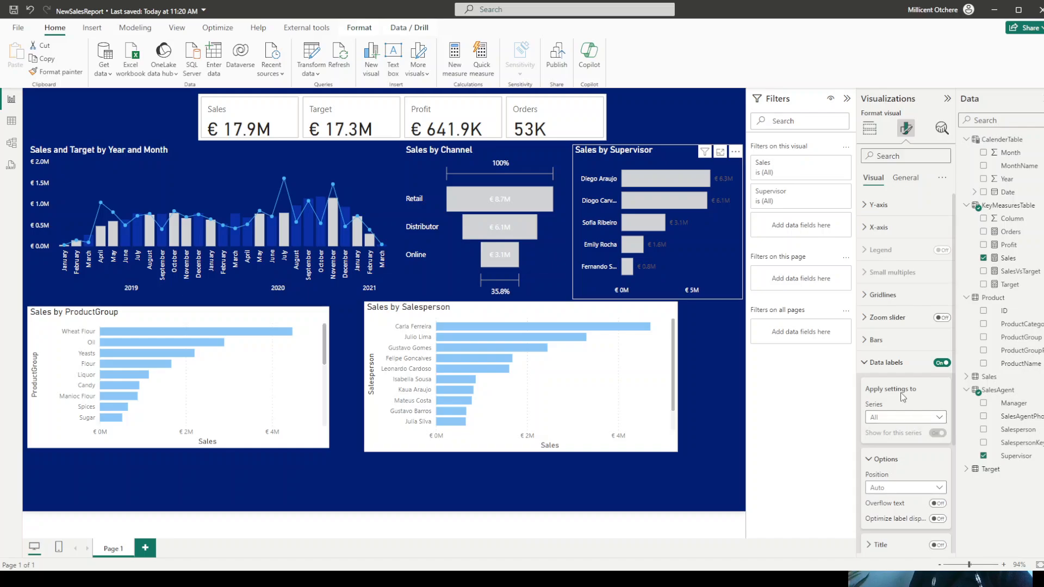
scroll(904, 399, down, 3)
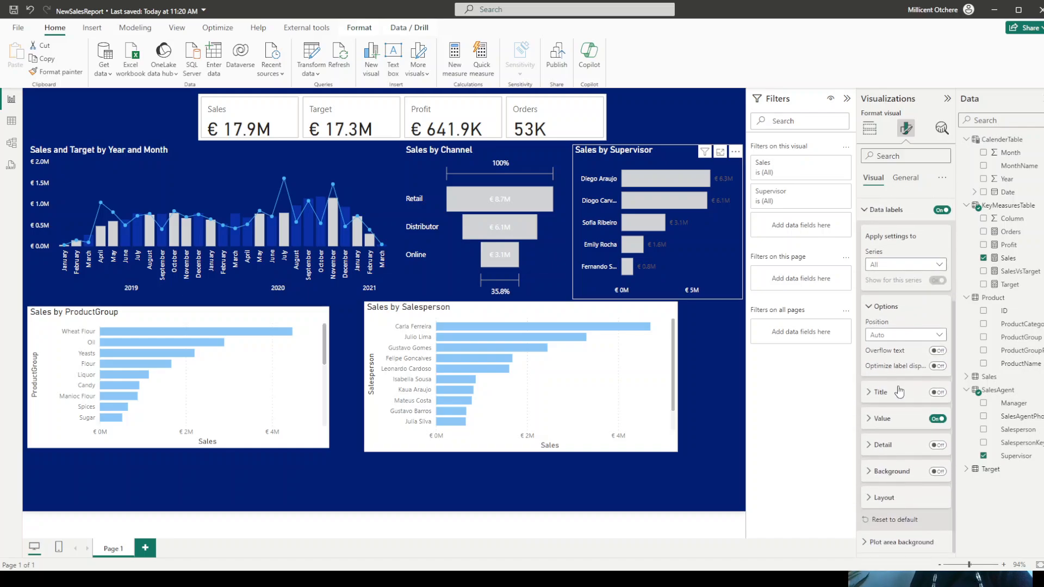
click(882, 419)
scroll(880, 391, down, 3)
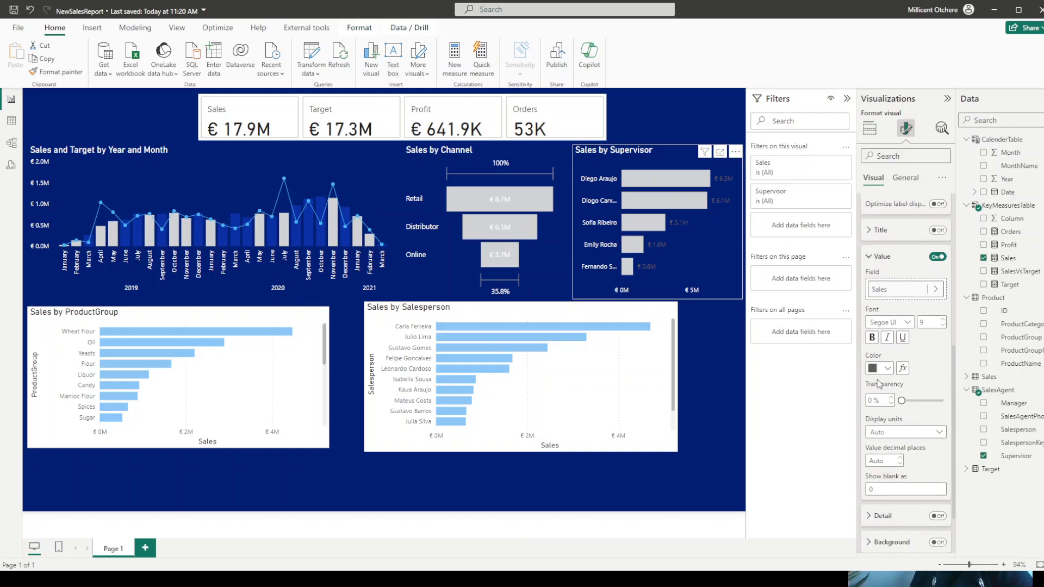
click(887, 369)
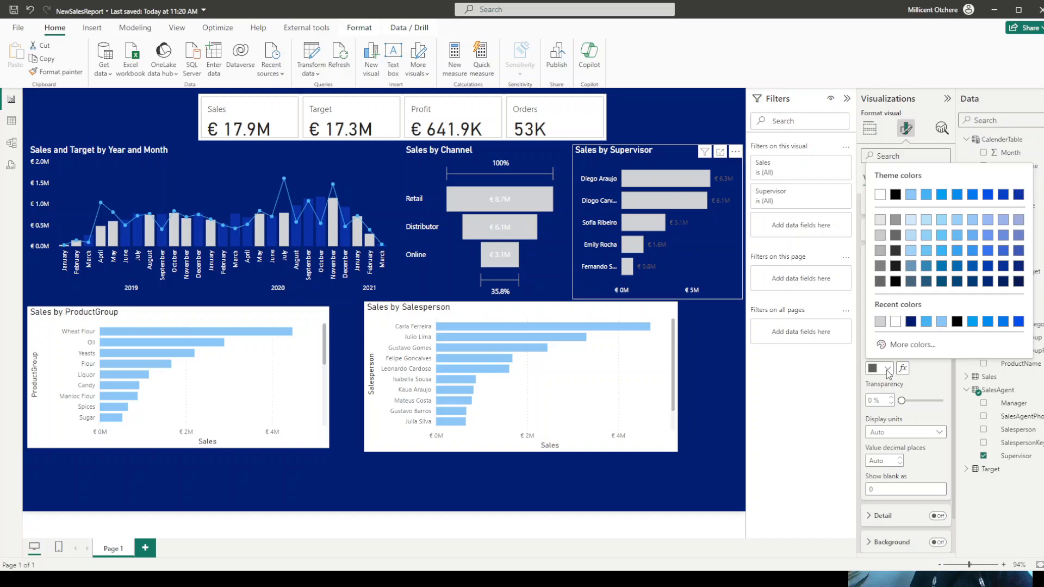
click(896, 322)
click(895, 322)
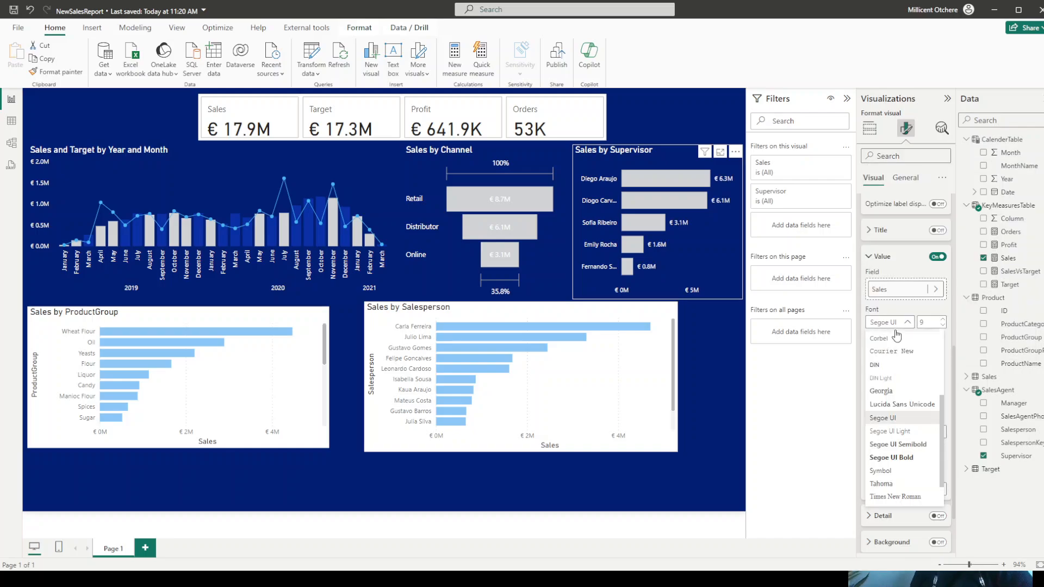
click(884, 366)
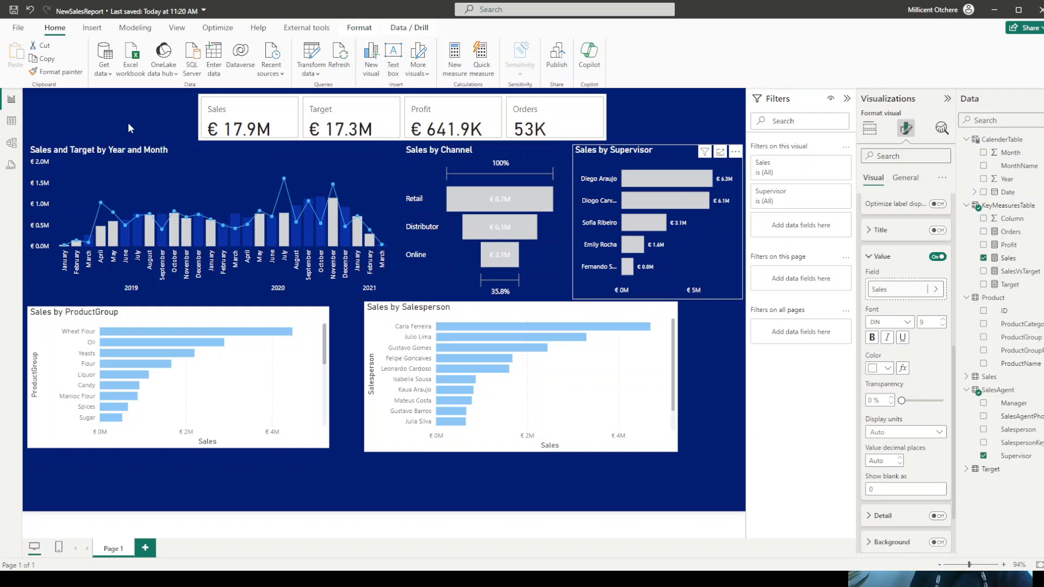
click(14, 10)
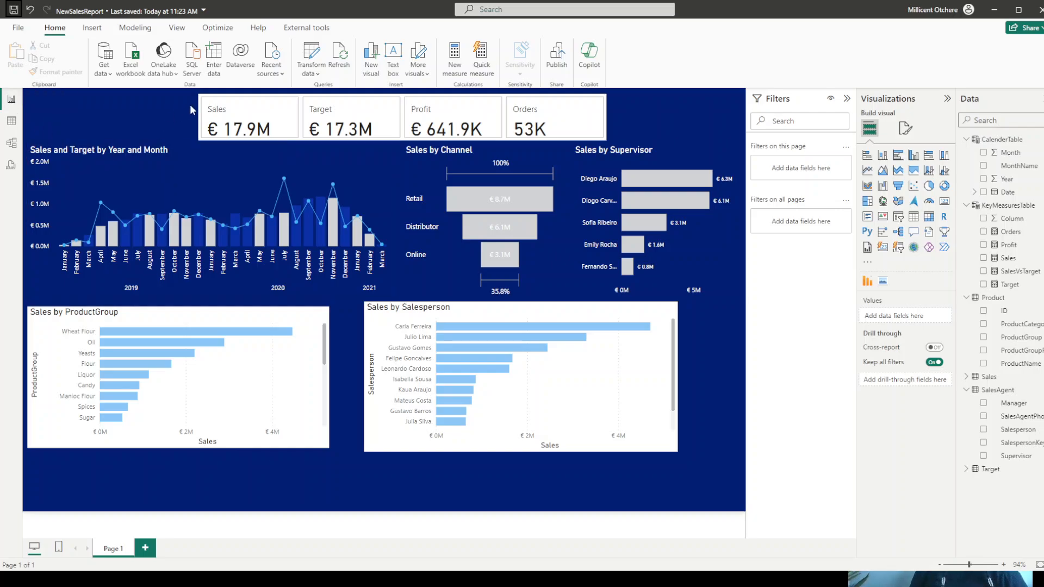
- Set the overall background transparency of the KPI card visual to 100%
click(215, 105)
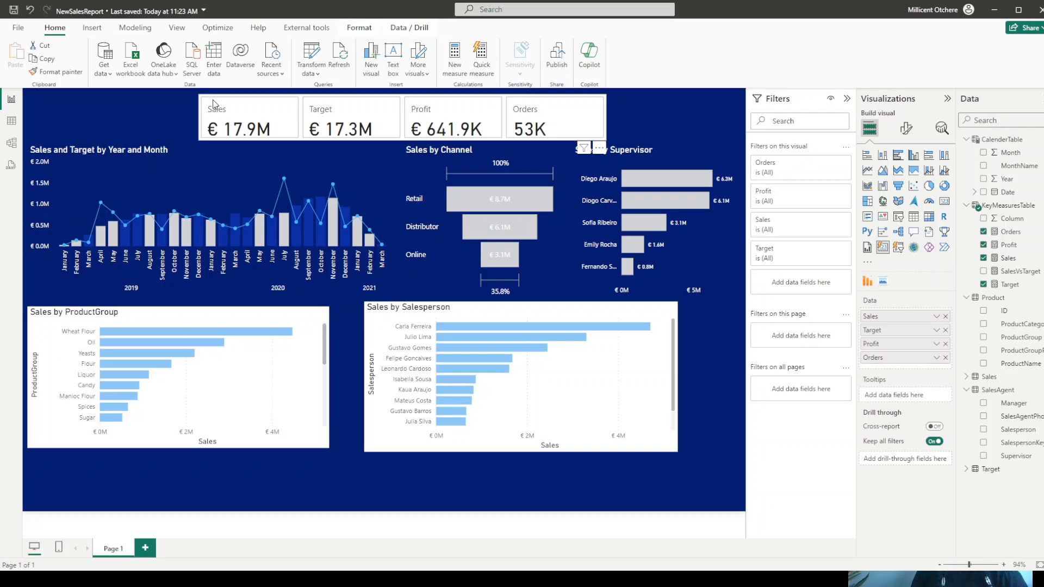
click(907, 130)
click(905, 179)
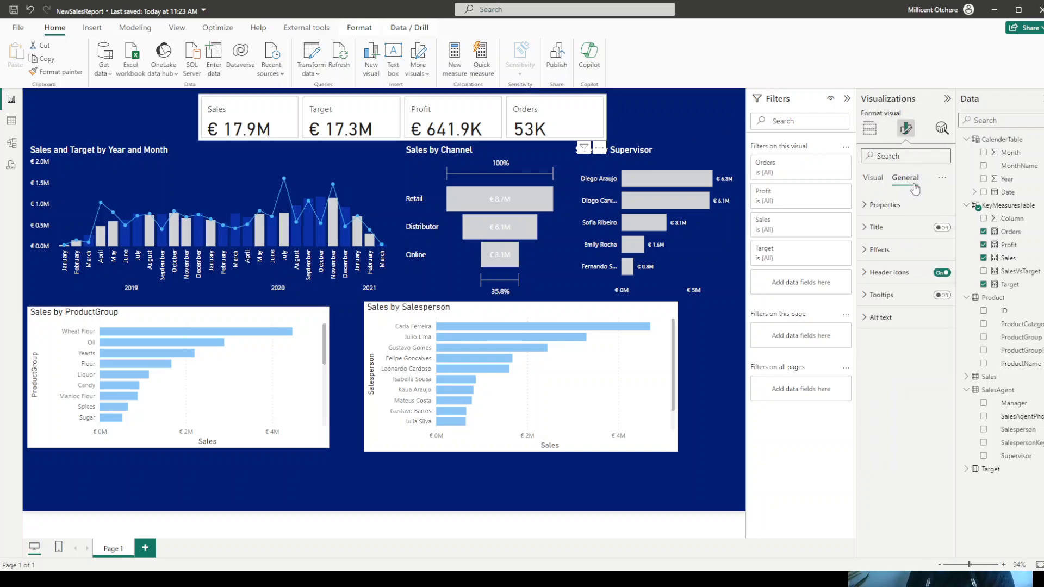
click(865, 251)
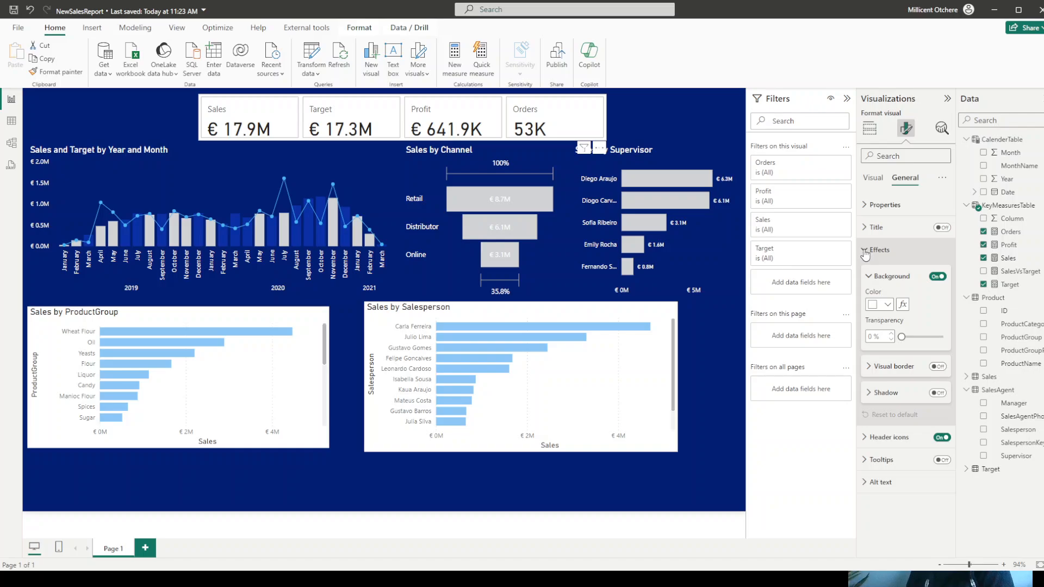
drag(902, 336, 956, 336)
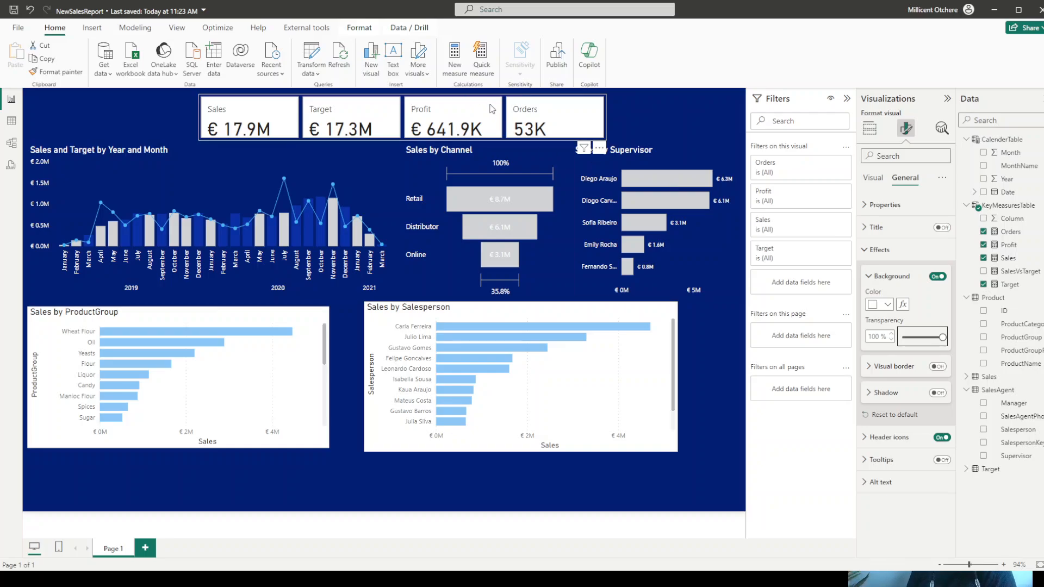
click(879, 250)
- Make the background of the individual Sales, Target, Profit and Orders cards fully transparent
click(874, 179)
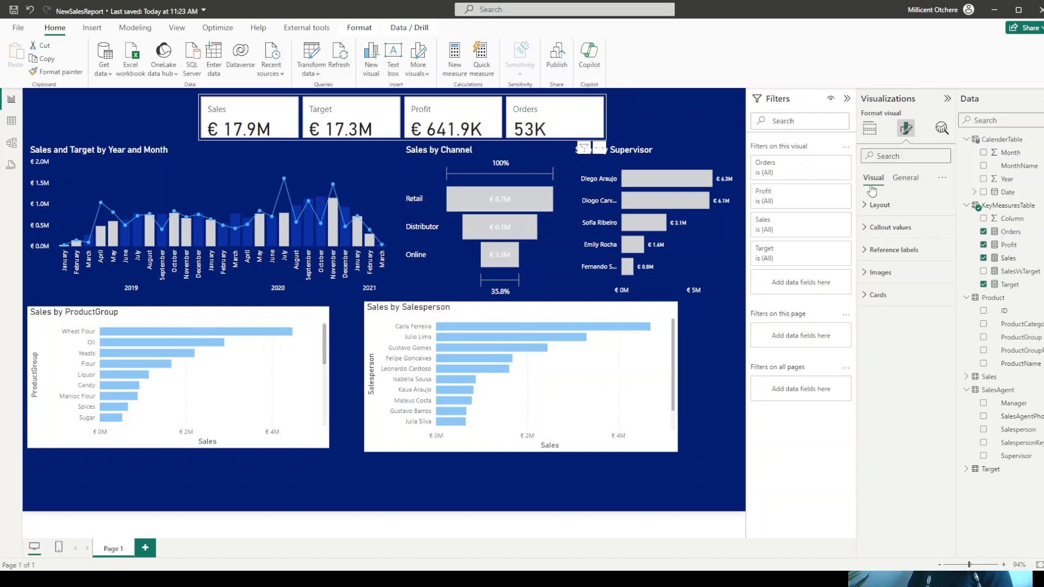
click(874, 296)
scroll(924, 363, down, 3)
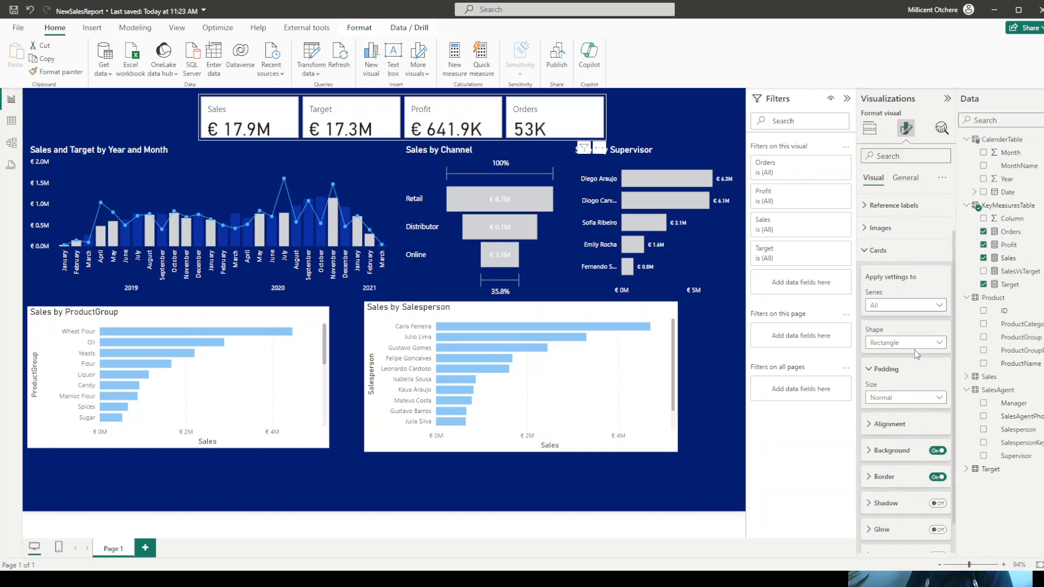
click(892, 415)
scroll(900, 380, down, 3)
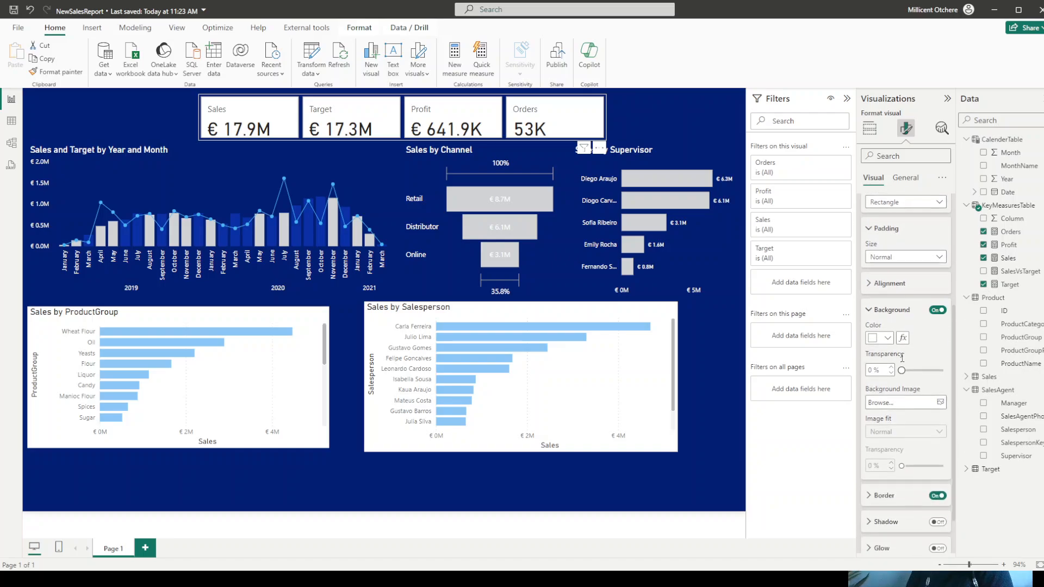
drag(901, 368, 964, 374)
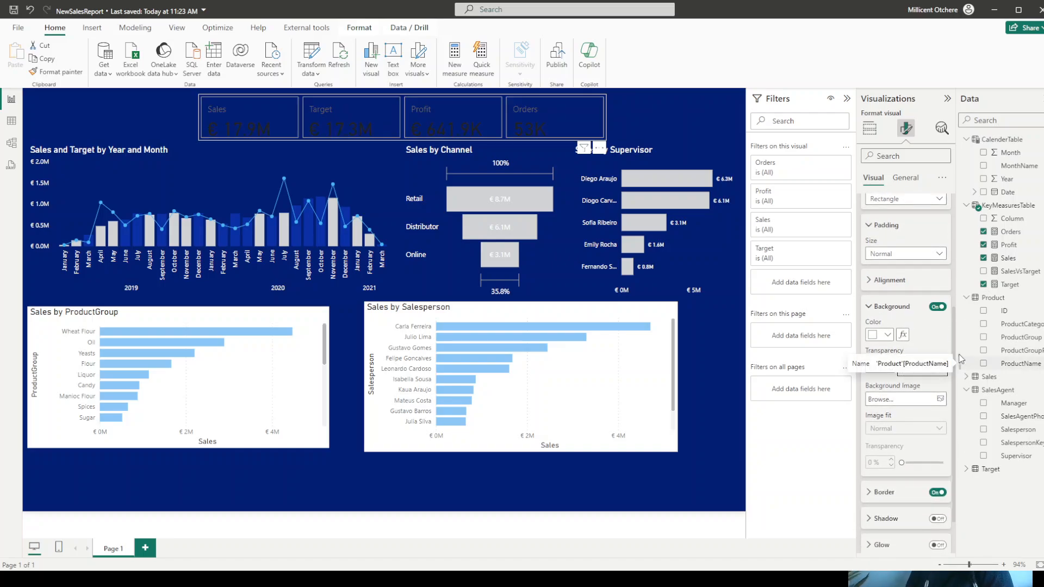
- Make the callout values of all KPI cards white and center them horizontally
click(869, 307)
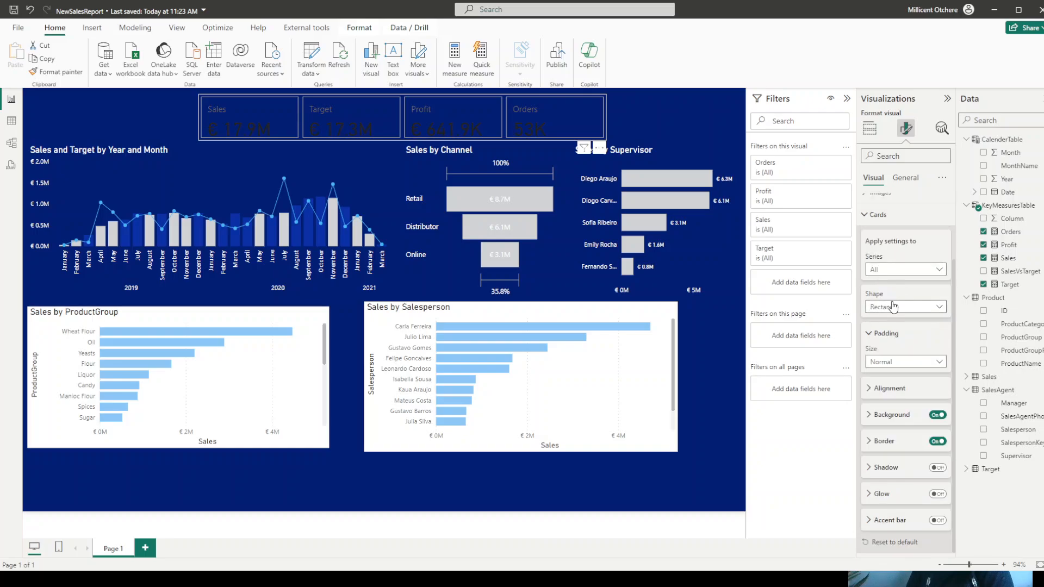
scroll(894, 305, up, 2)
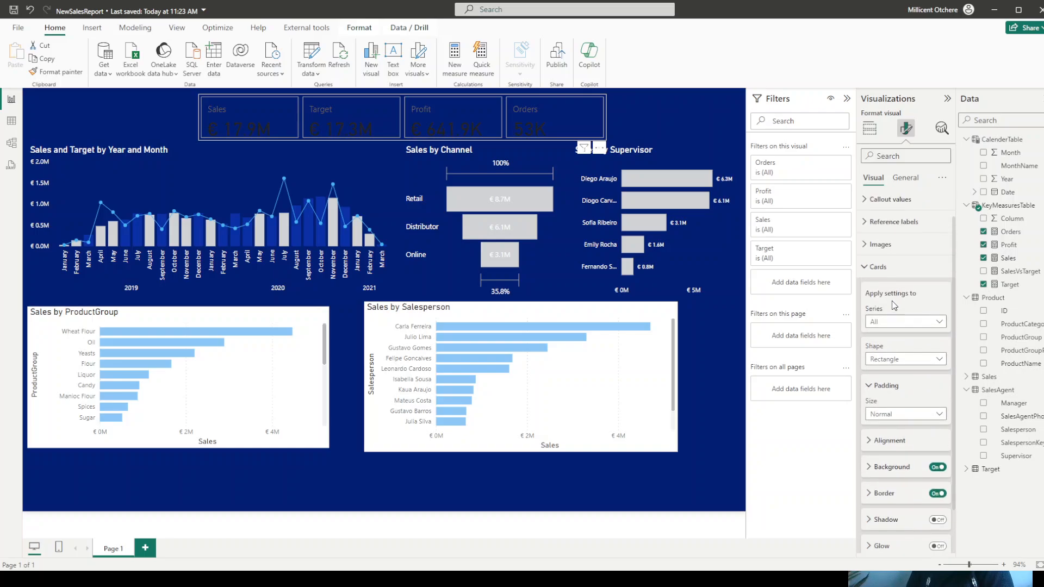
click(866, 270)
click(864, 230)
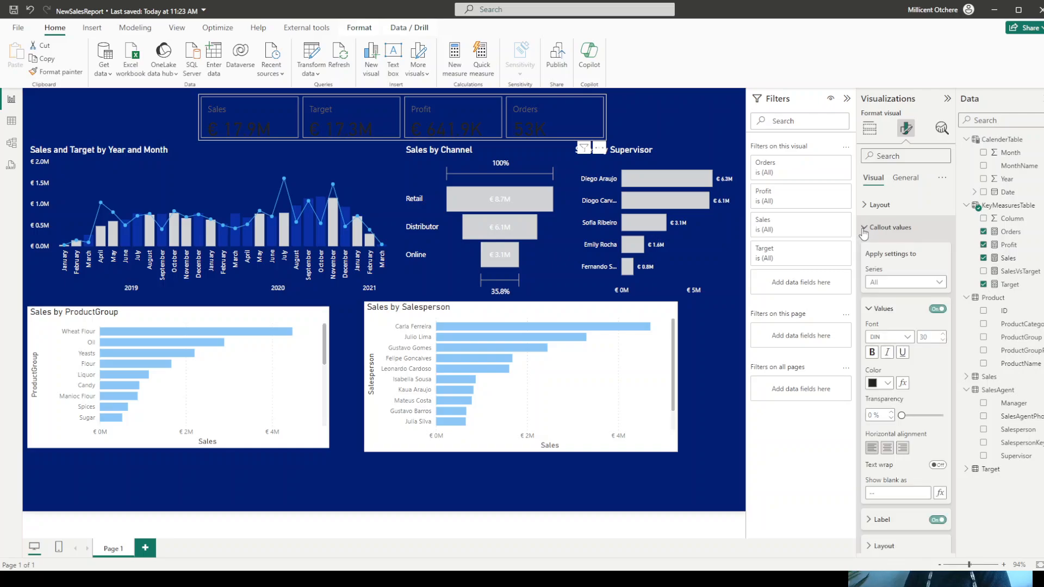
click(888, 383)
click(880, 337)
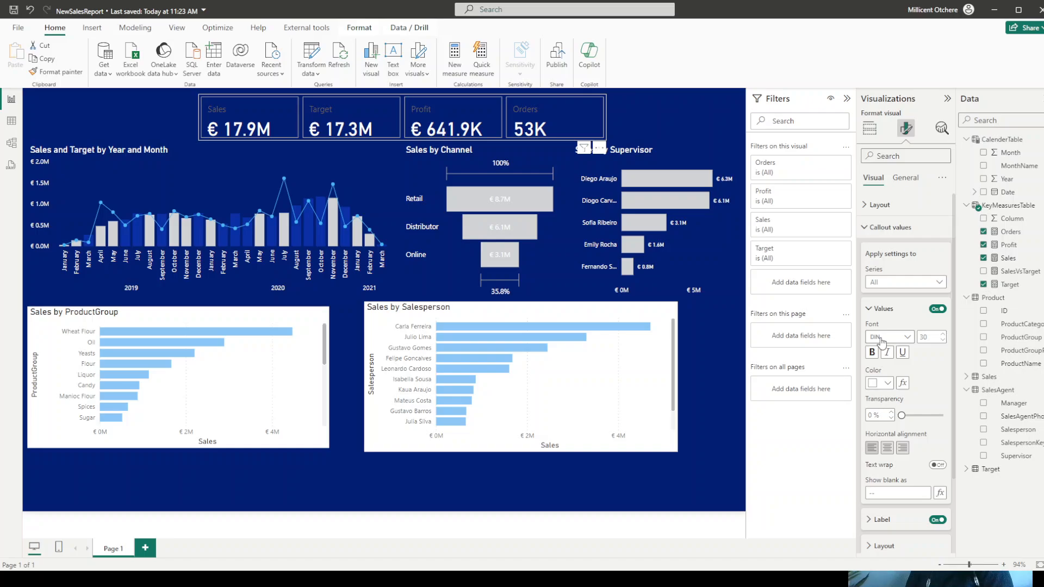
click(888, 448)
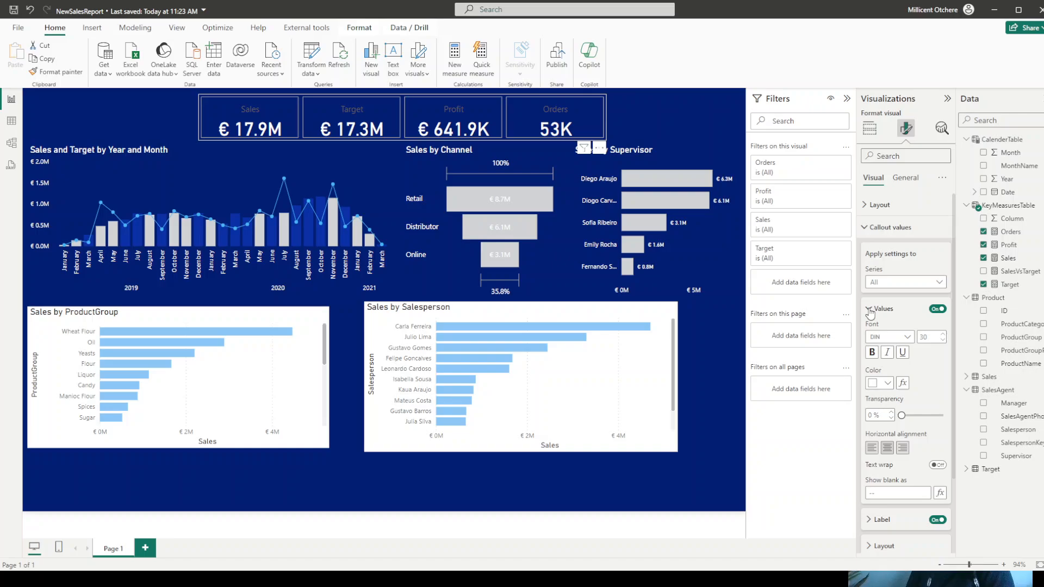
- Change the callout labels of all KPI cards to white
click(882, 520)
scroll(903, 435, down, 4)
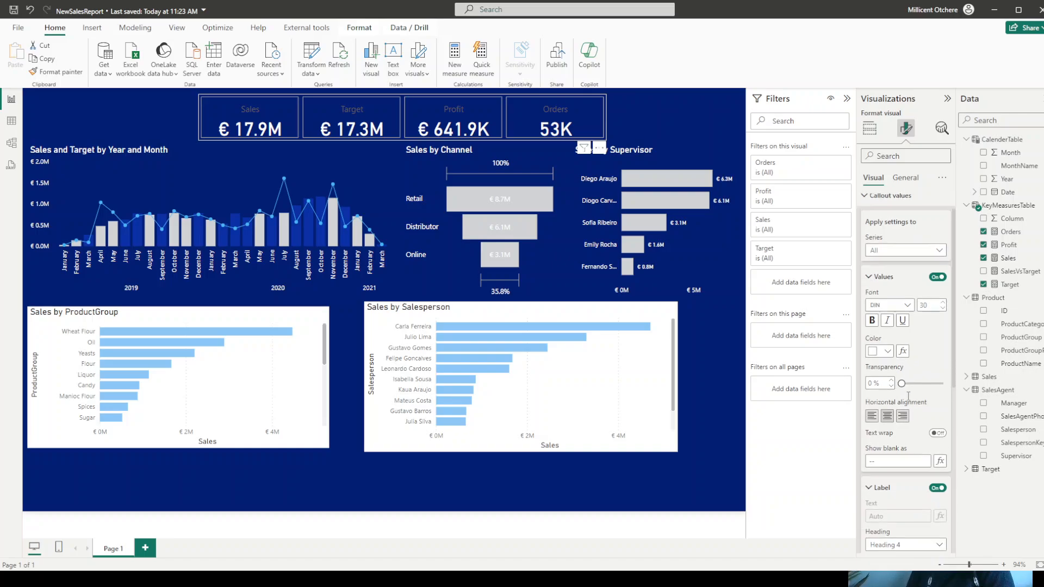
click(885, 436)
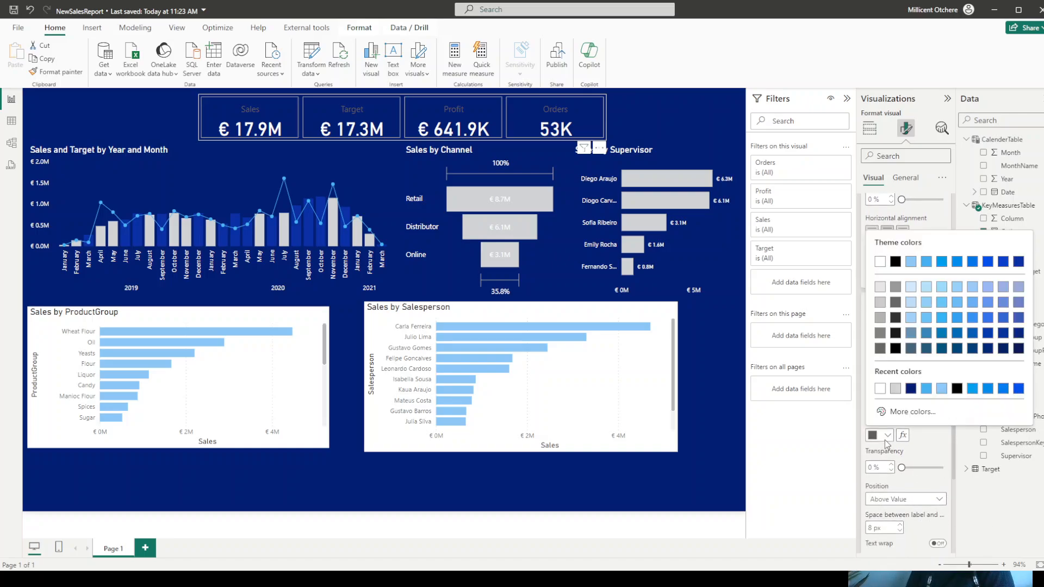
click(881, 390)
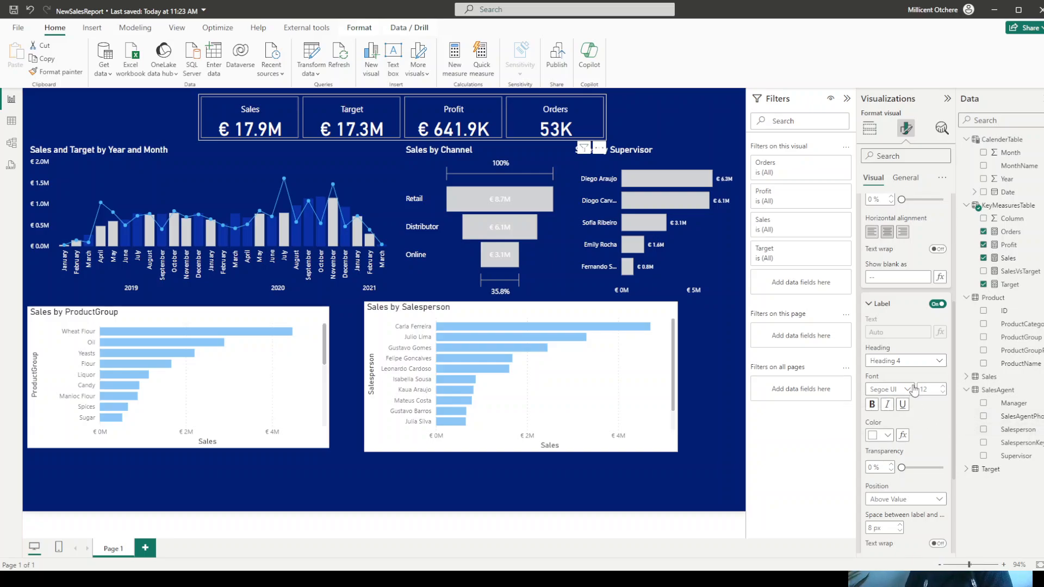
scroll(918, 385, down, 2)
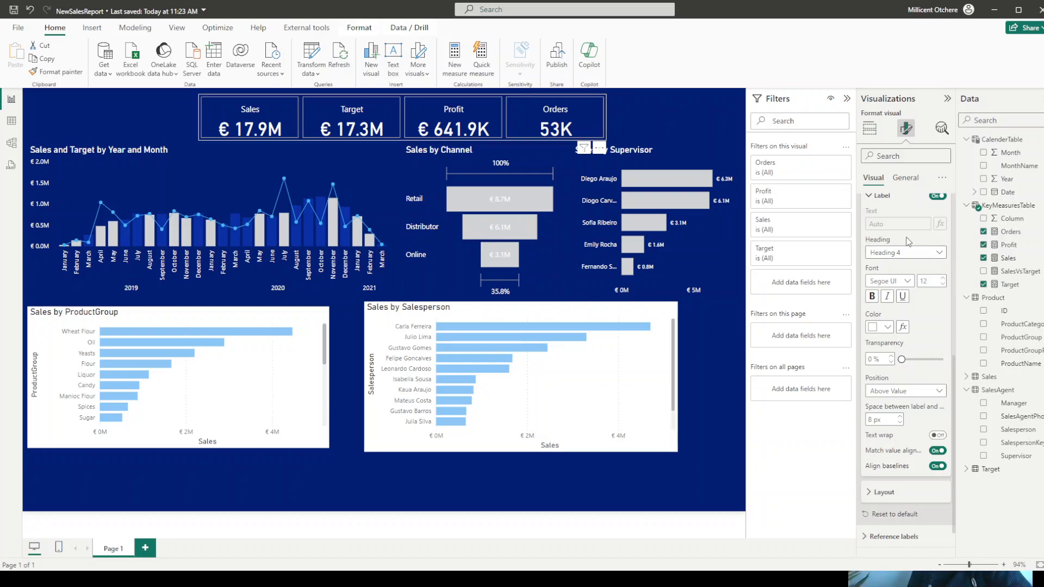
click(868, 196)
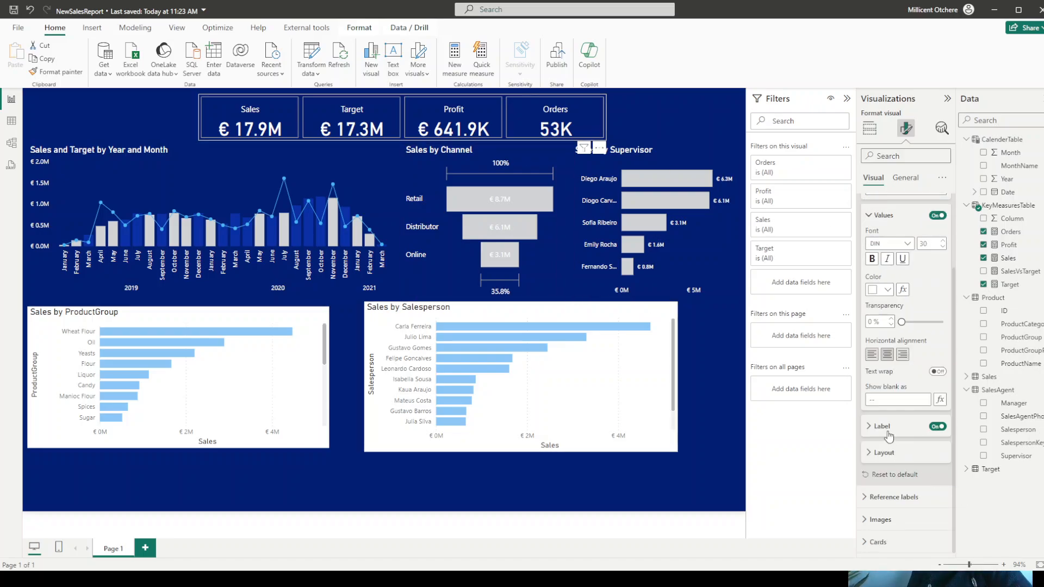
- Fill the background of all individual KPI cards with the pasted blue #0B31A5 at 0% transparency
click(870, 544)
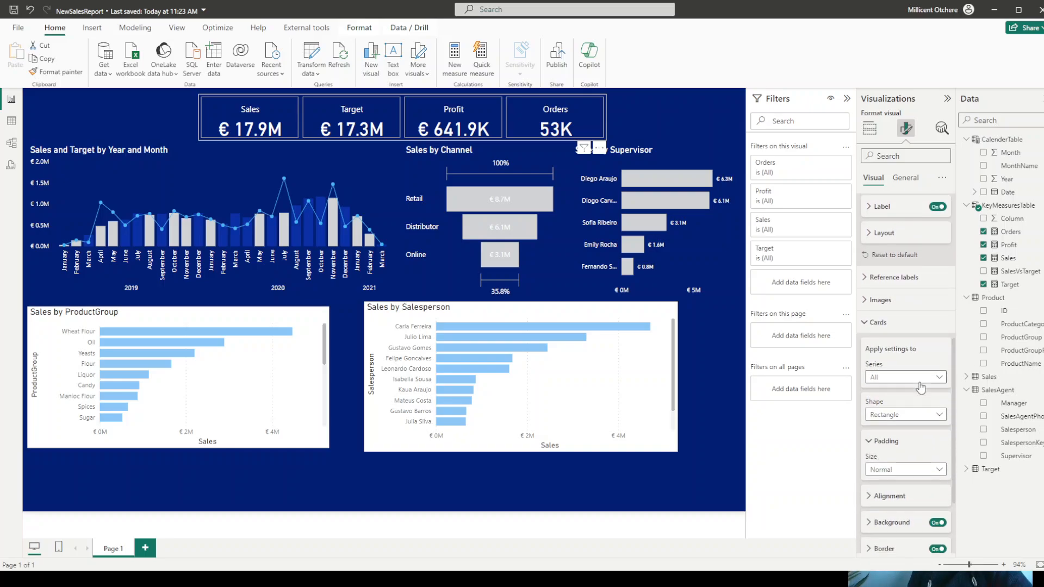
scroll(903, 399, down, 3)
click(887, 415)
scroll(883, 419, down, 3)
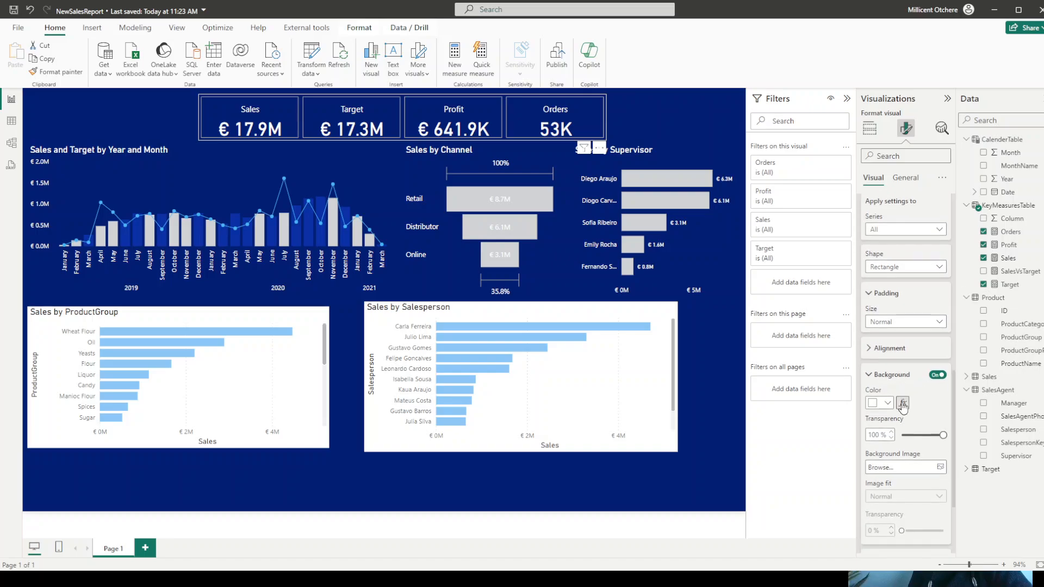
click(878, 335)
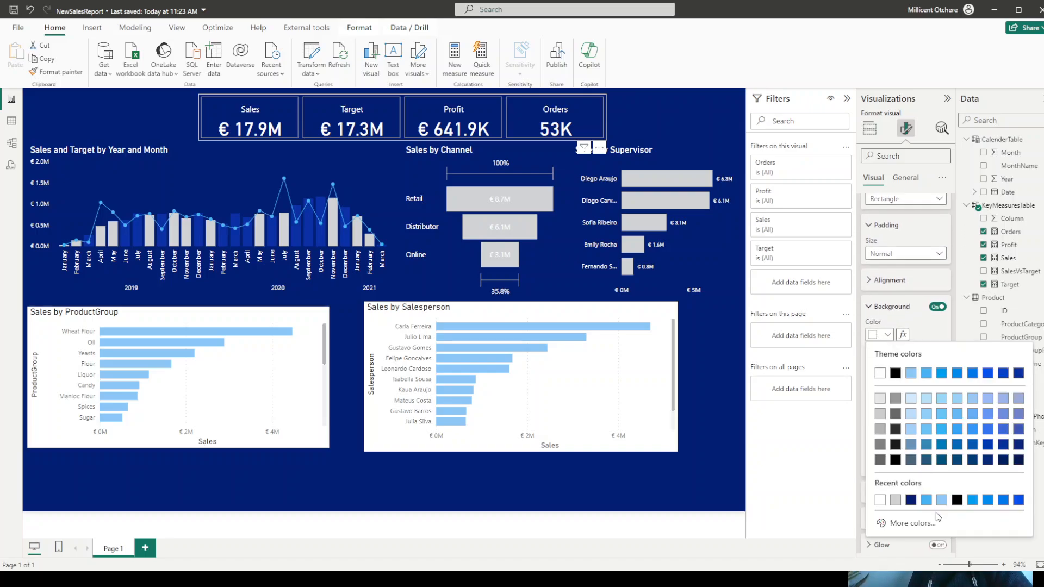
click(914, 524)
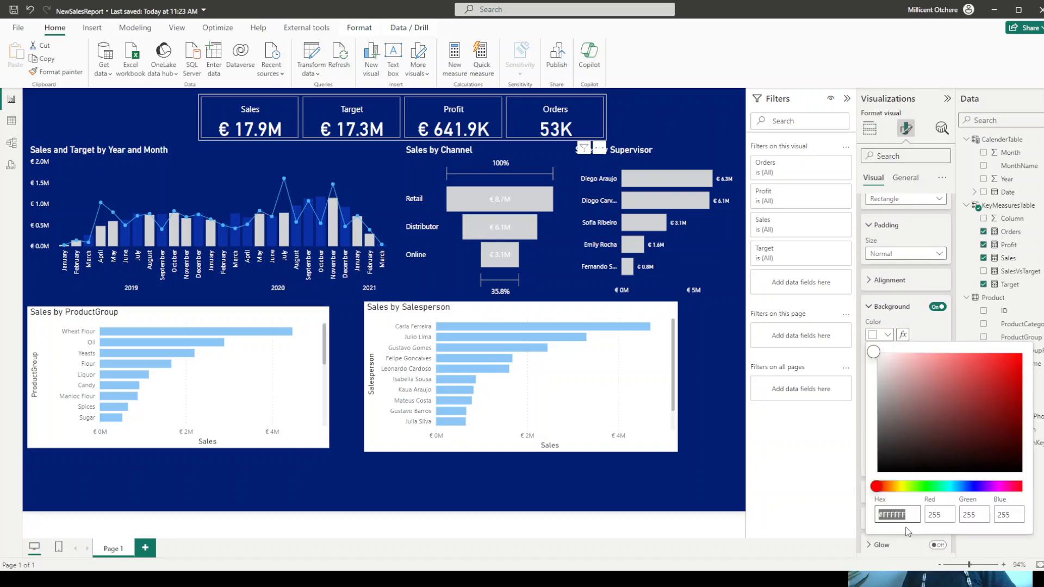
text(#0B31A5)
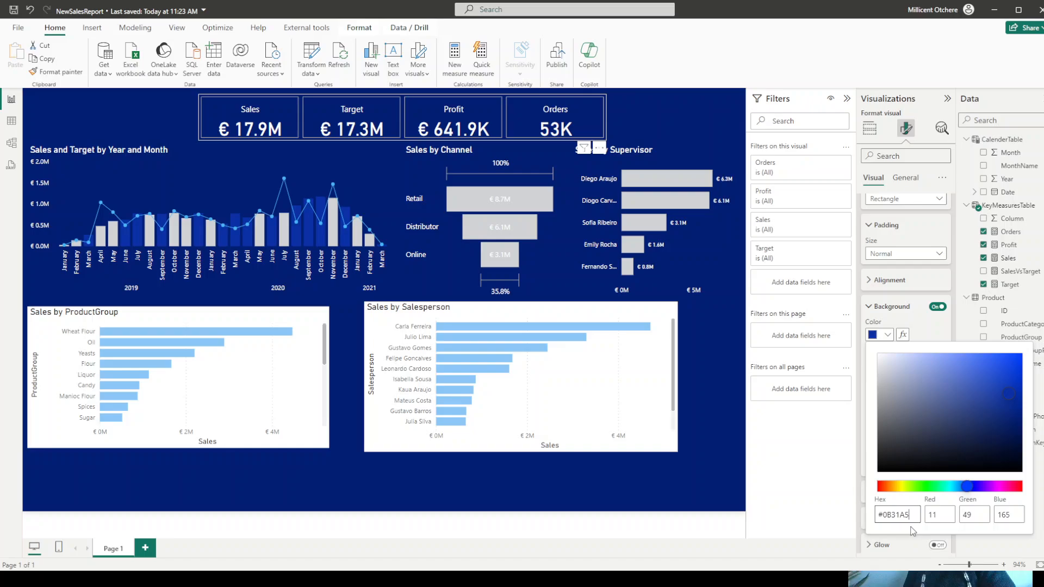
click(800, 494)
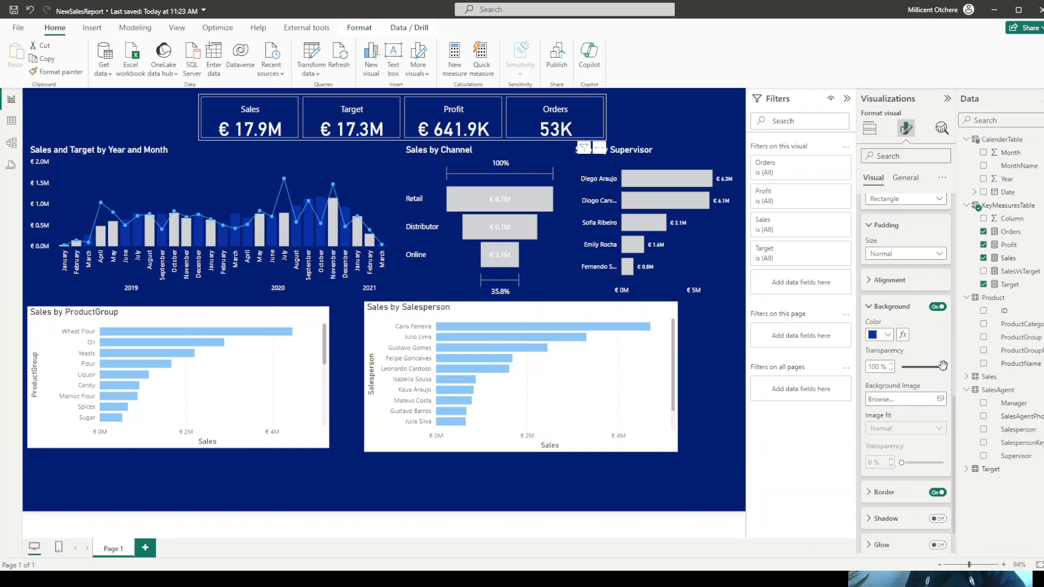
drag(943, 367, 901, 368)
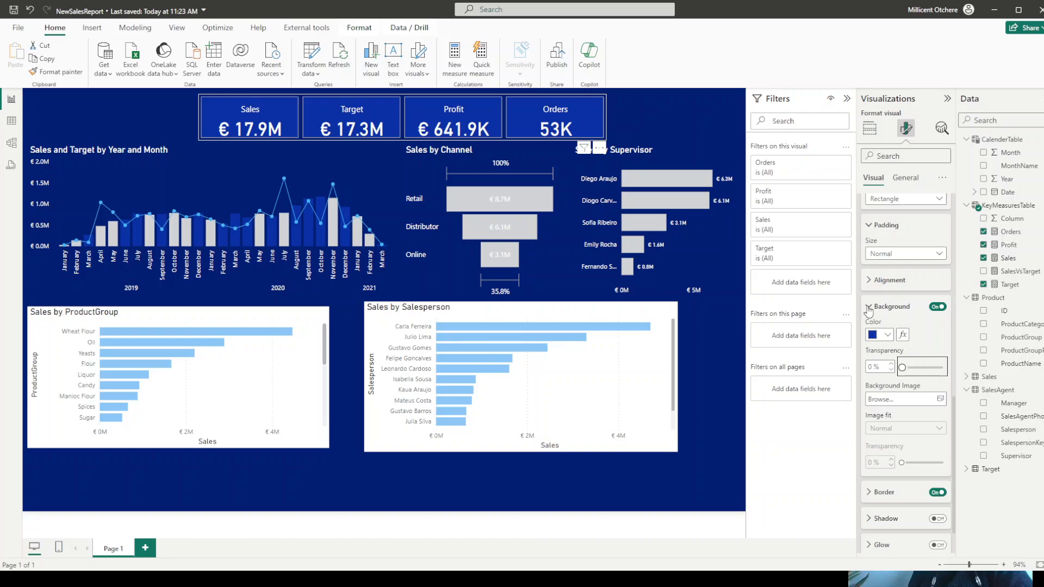
click(869, 308)
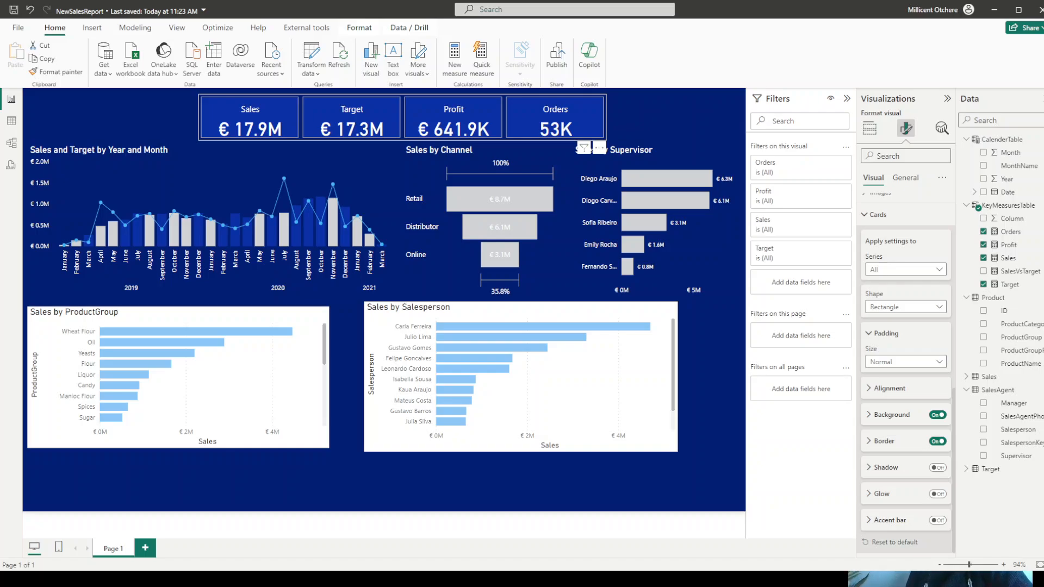
- Change the shape of all KPI cards to Rounded Rectangle with 10 px rounded corners, keeping Normal padding
click(933, 307)
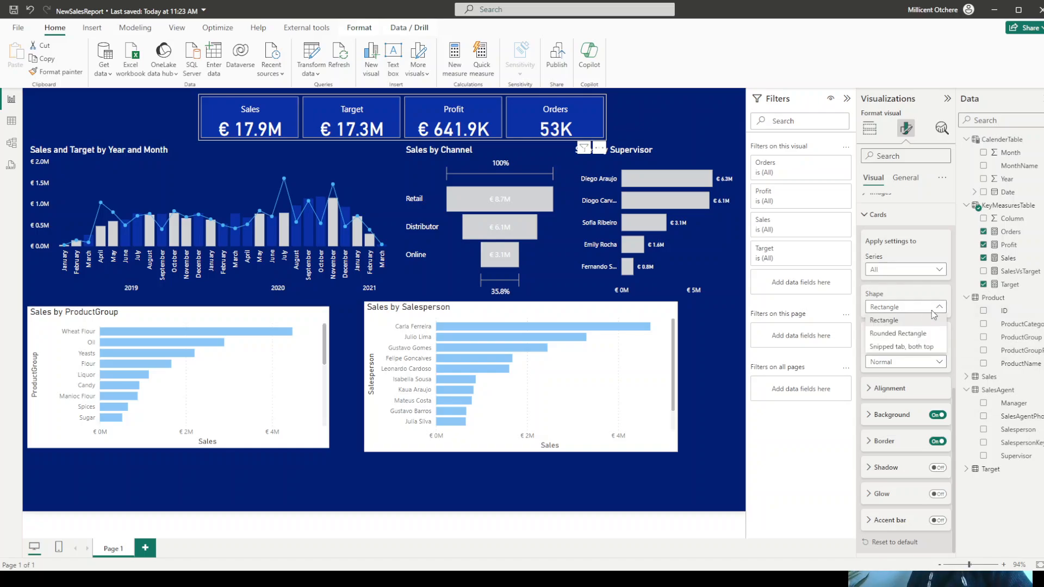
click(914, 333)
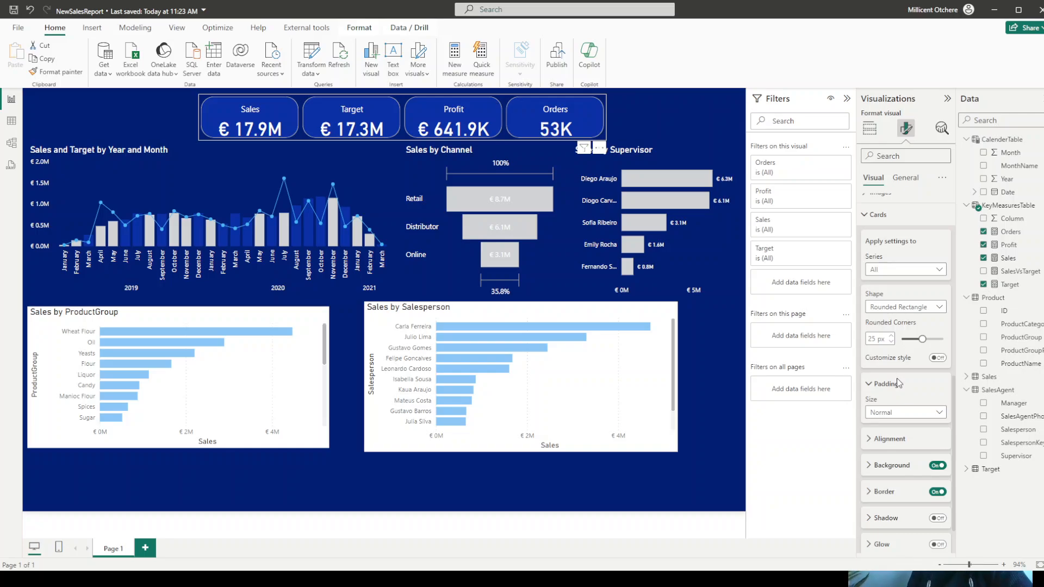
click(898, 413)
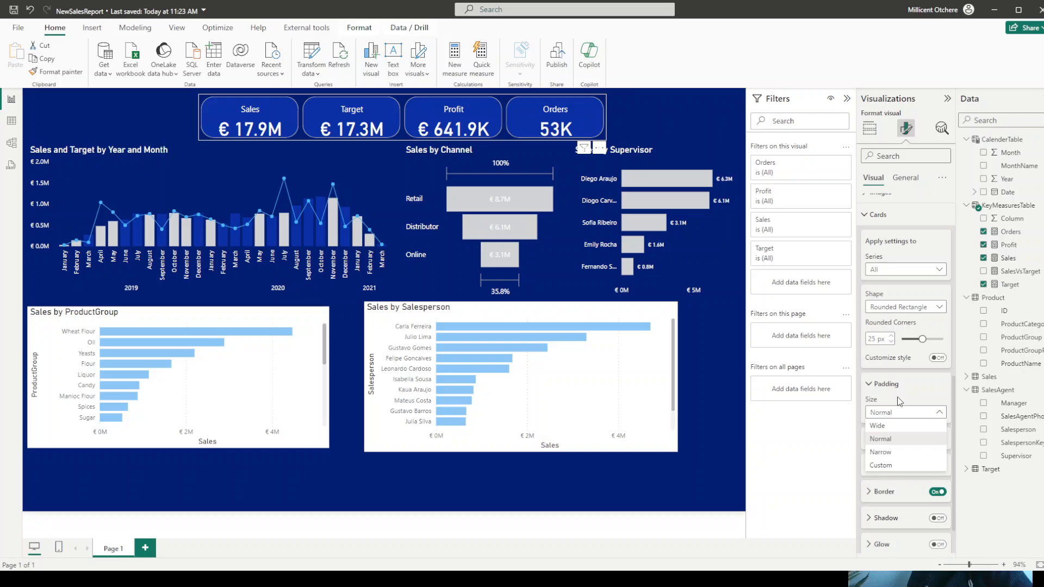
click(902, 439)
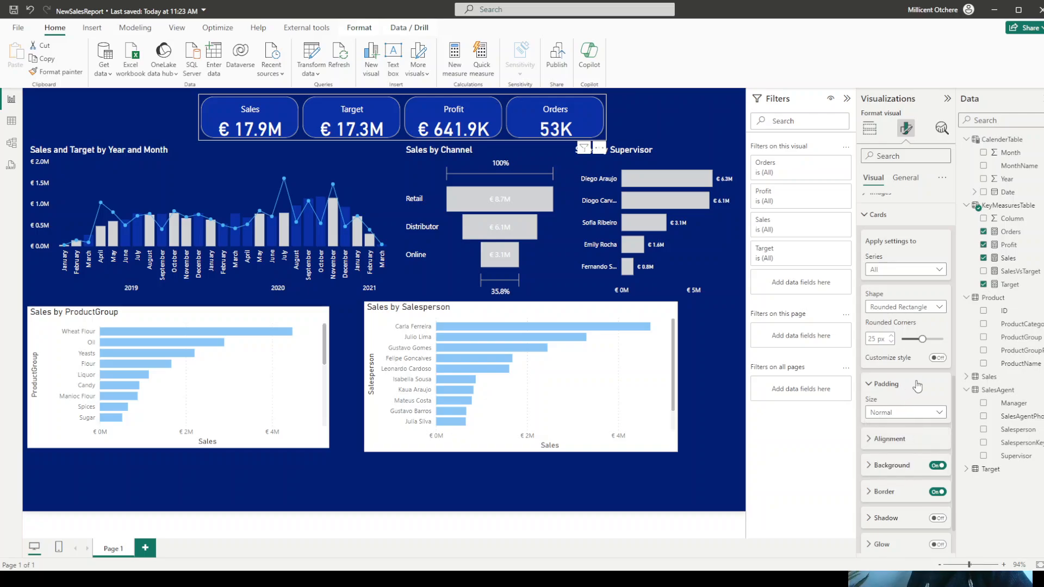
scroll(917, 386, down, 1)
click(887, 390)
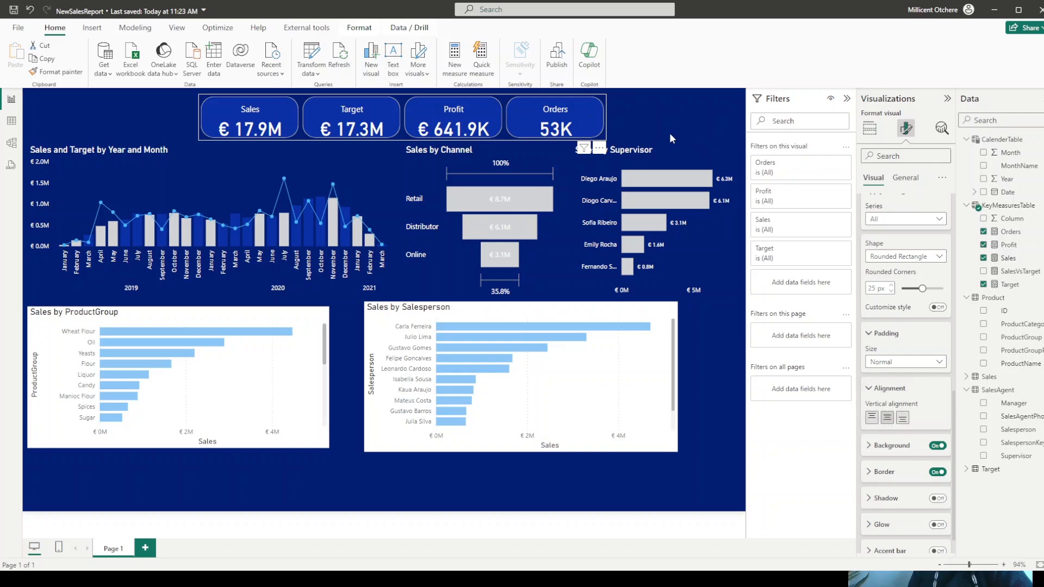
double_click(870, 287)
text(10)
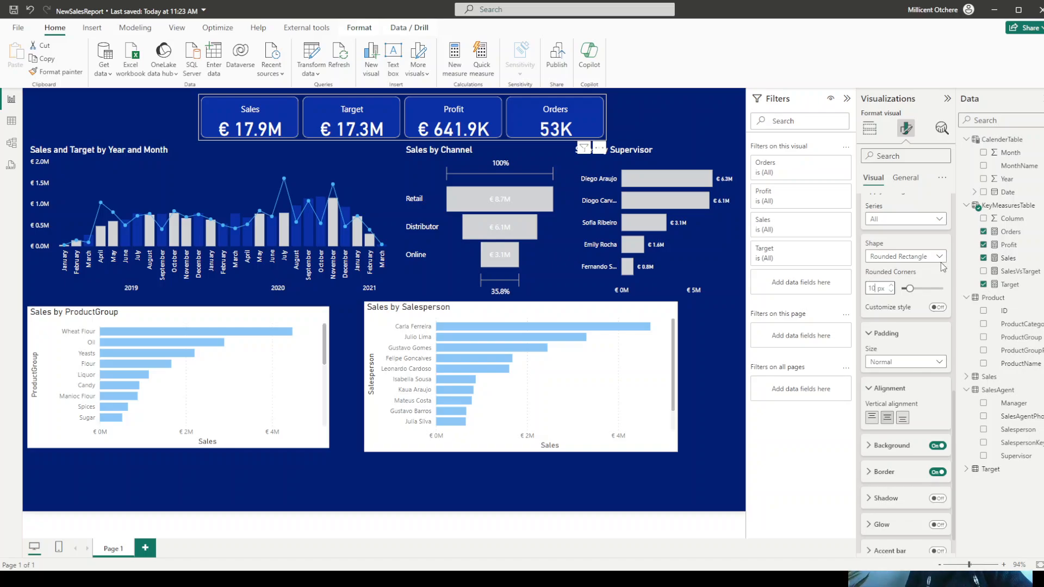
click(673, 130)
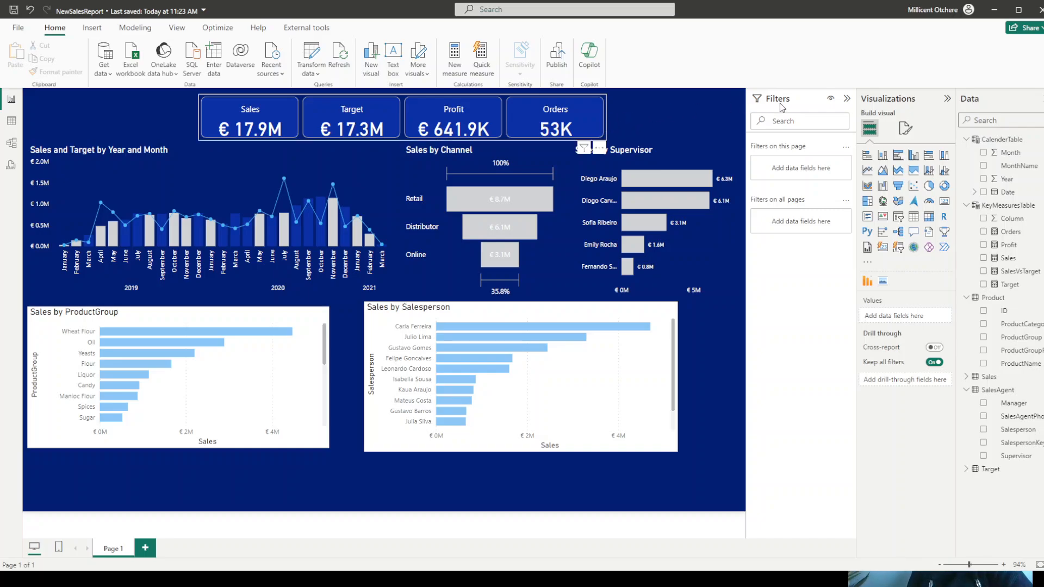
- Set the vertical position of the KPI card visual to 10
click(600, 126)
click(906, 130)
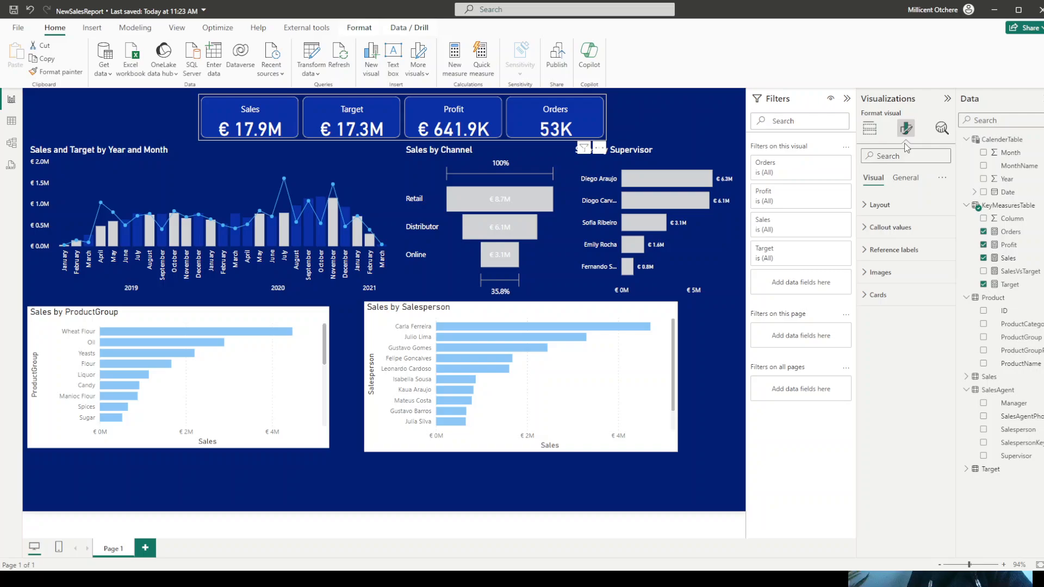
click(906, 178)
click(885, 205)
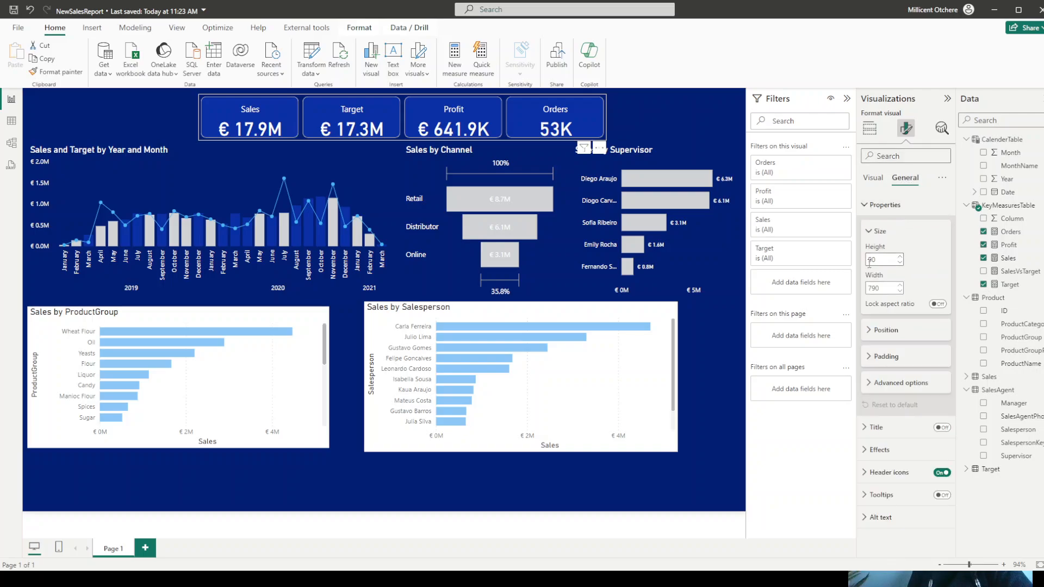
click(891, 331)
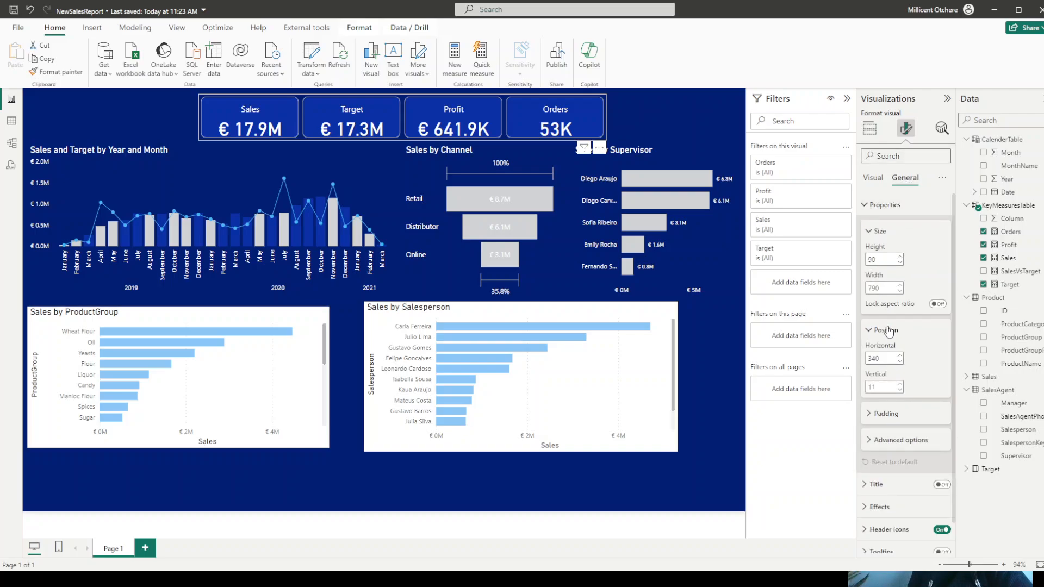
double_click(877, 386)
key(BackSpace)
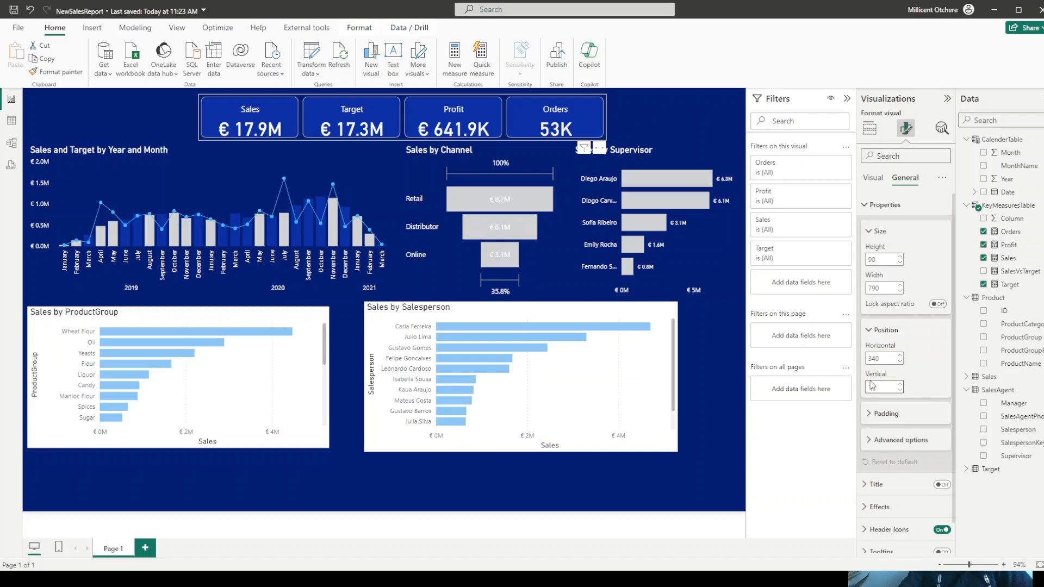
text(10)
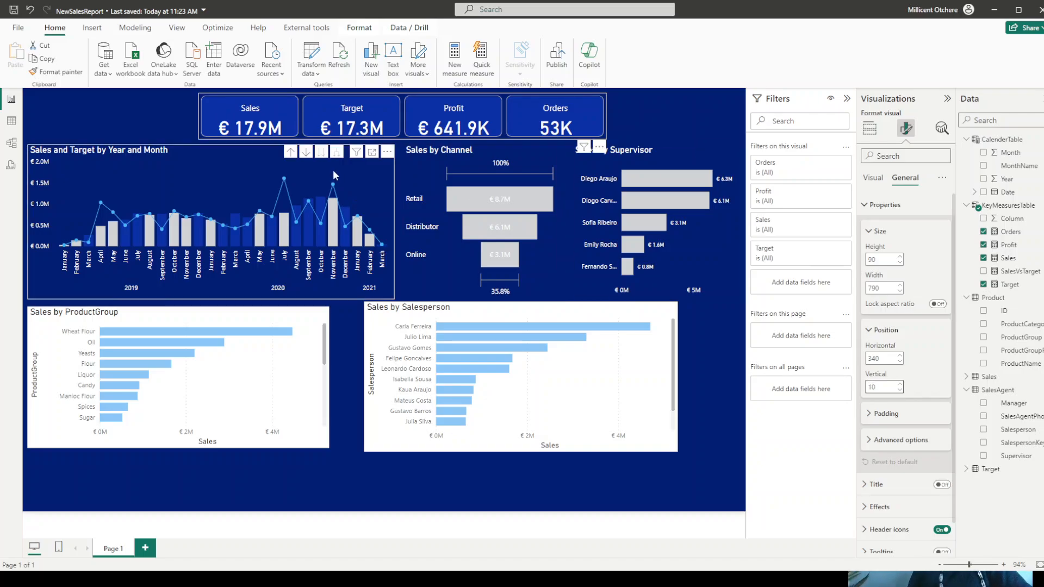
click(123, 123)
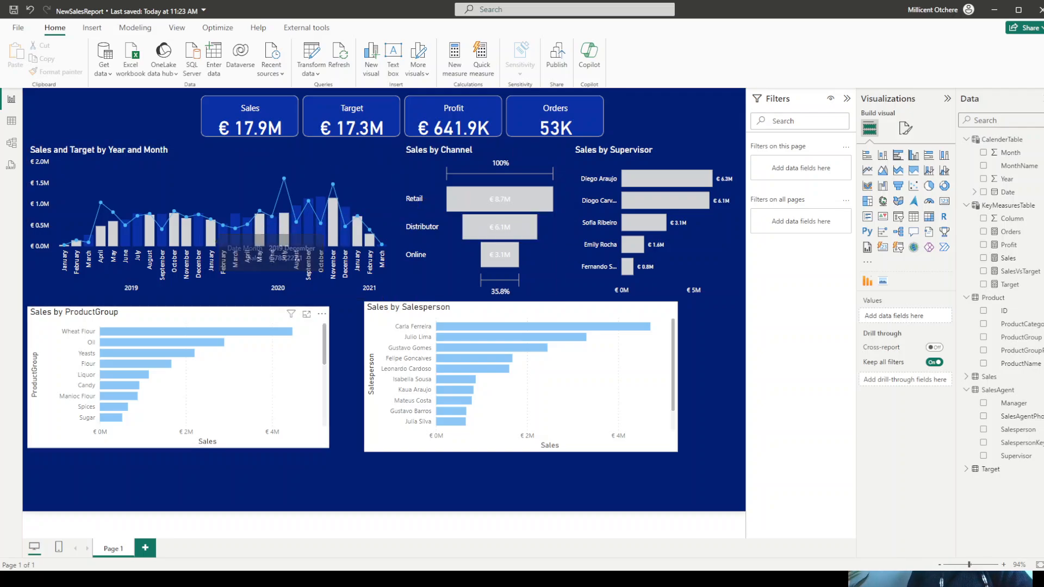
- Convert the Sales by ProductGroup bar chart into a Pareto chart using the imported custom visual
click(158, 318)
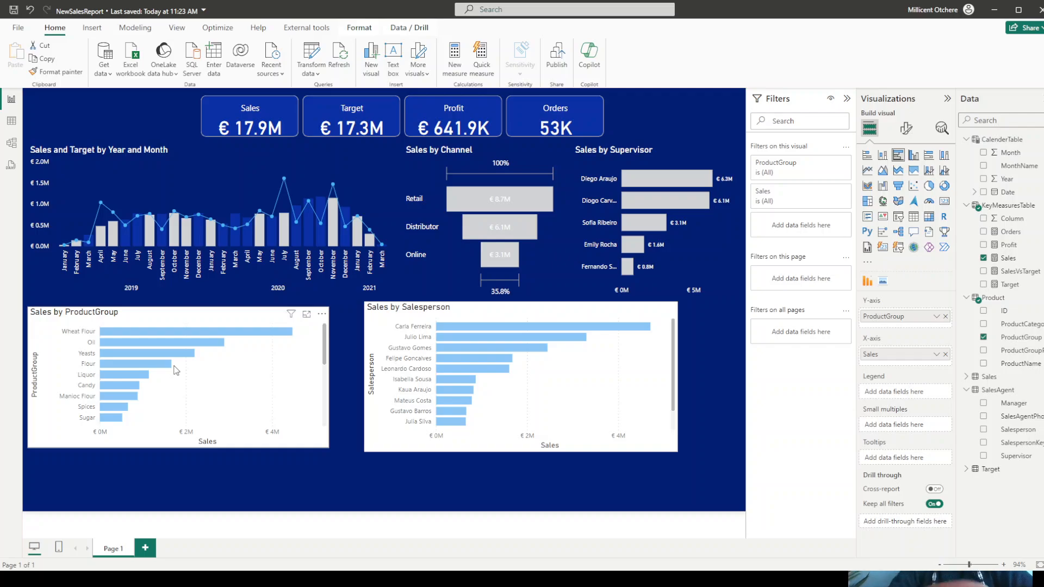
click(868, 266)
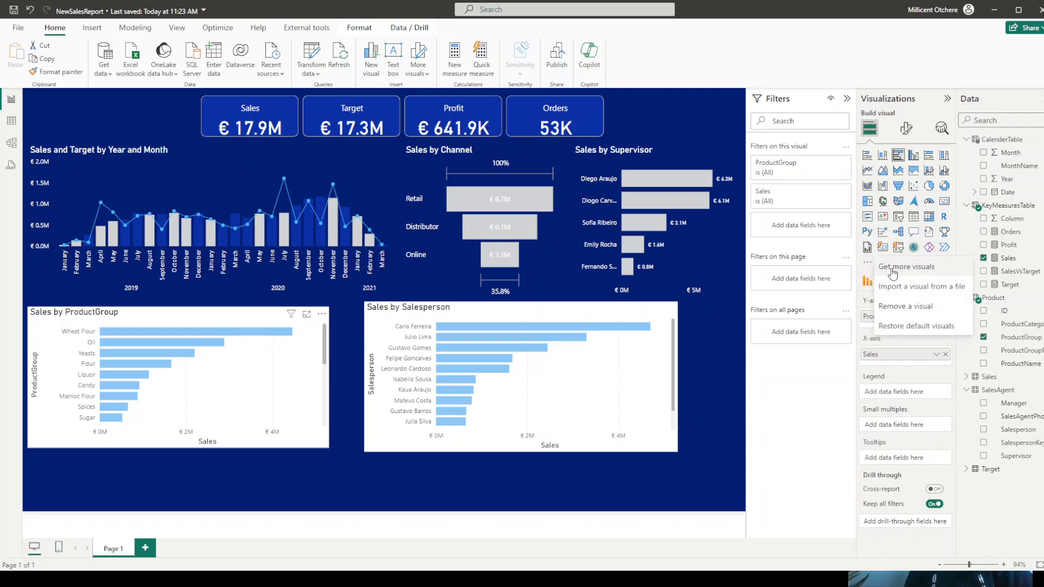
click(891, 268)
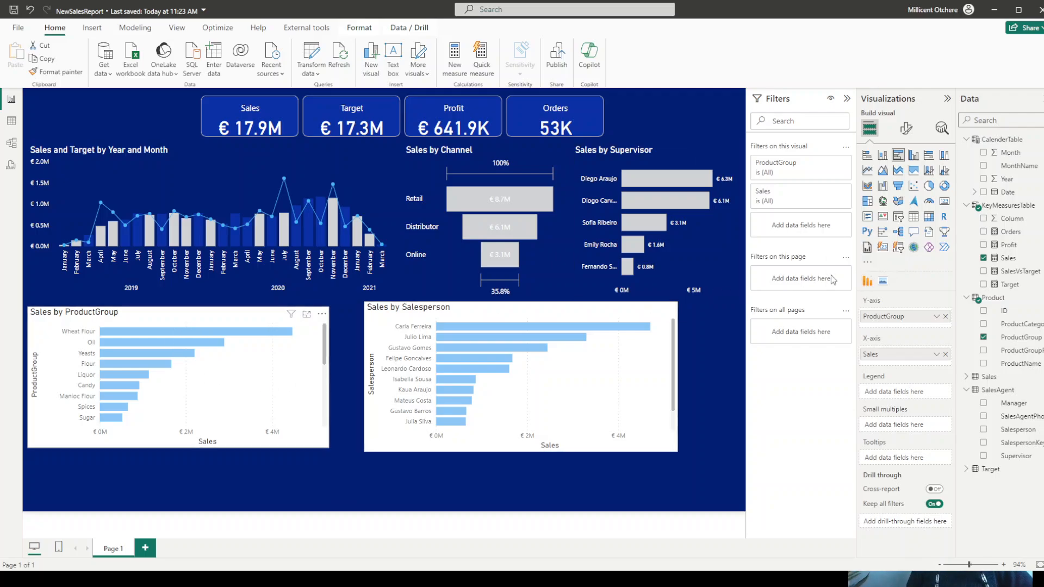
click(869, 282)
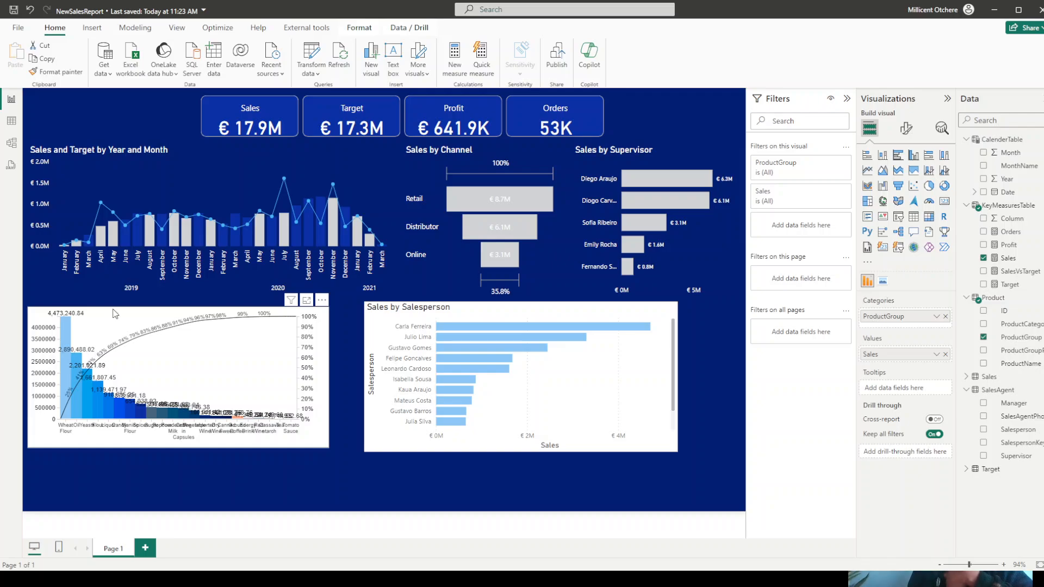
- Resize the Pareto chart to a height of 360 and width of 775, and set its vertical position to 445
click(905, 128)
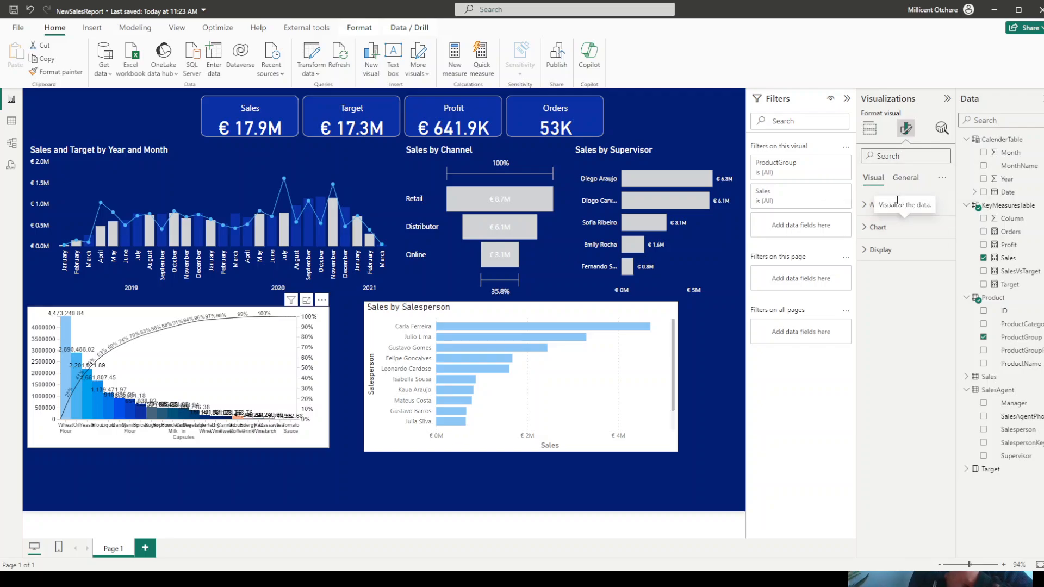
click(905, 178)
click(886, 205)
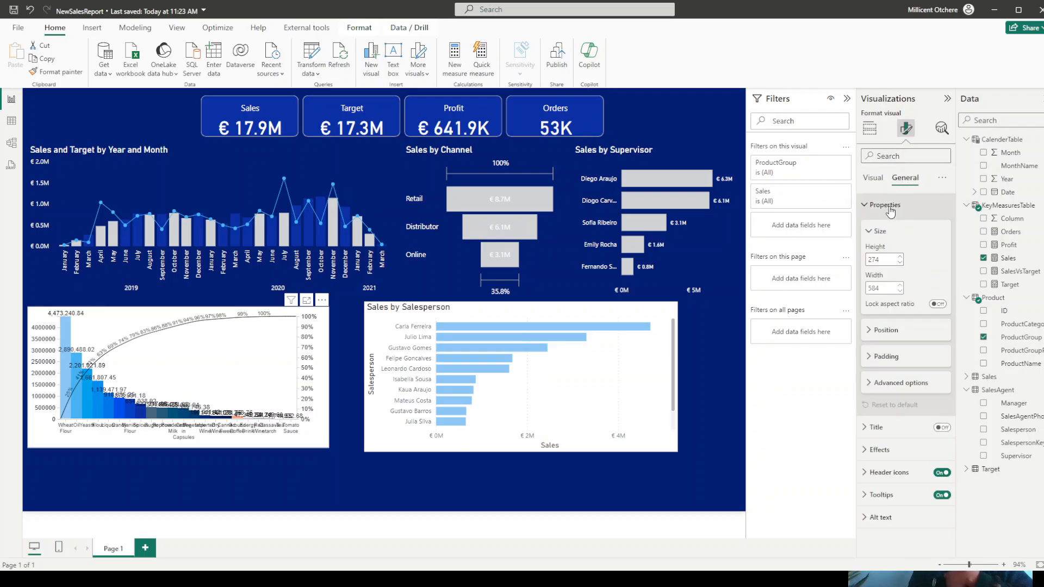
double_click(880, 260)
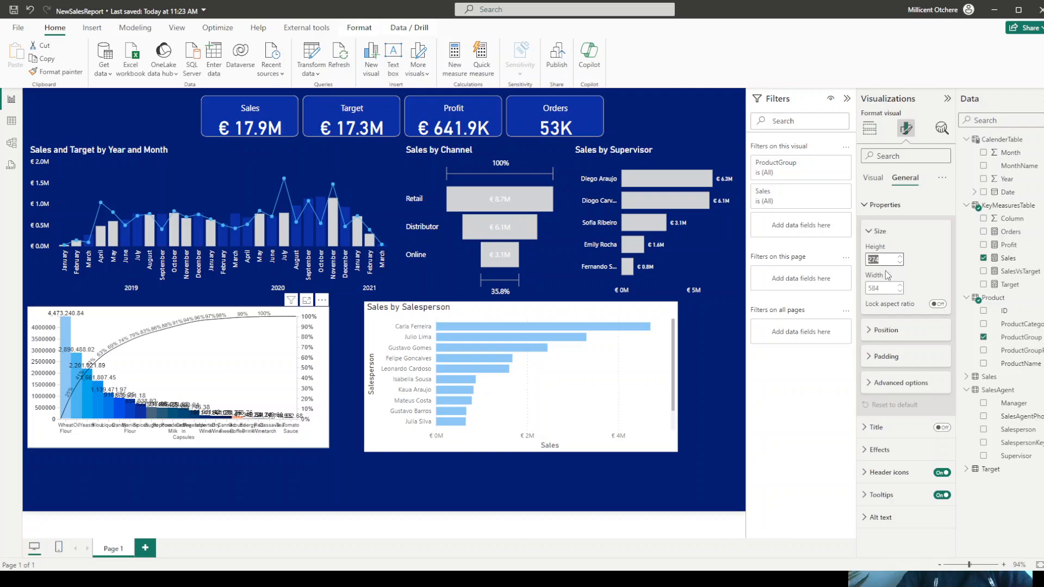
text(360)
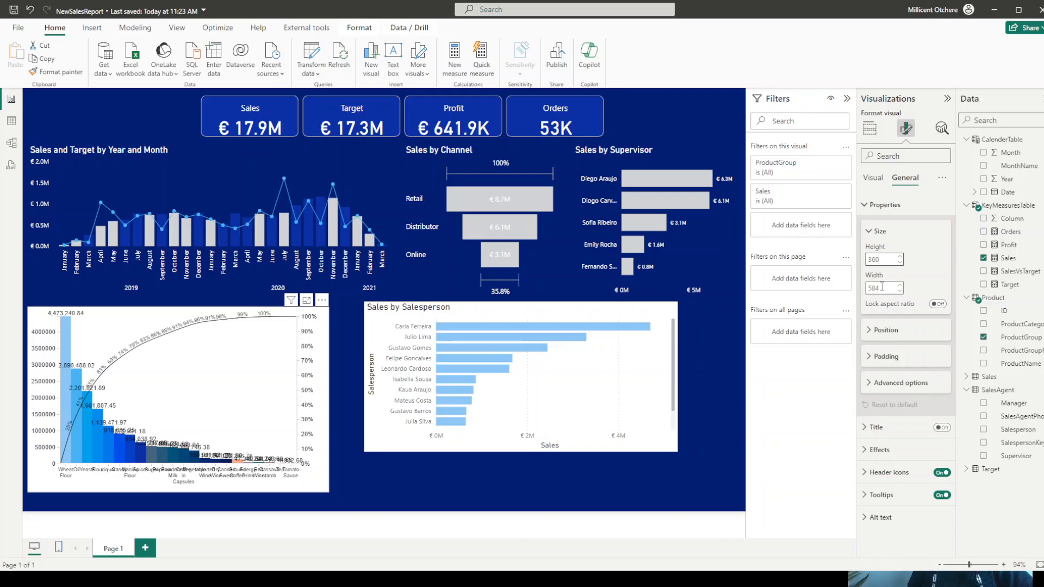
double_click(881, 287)
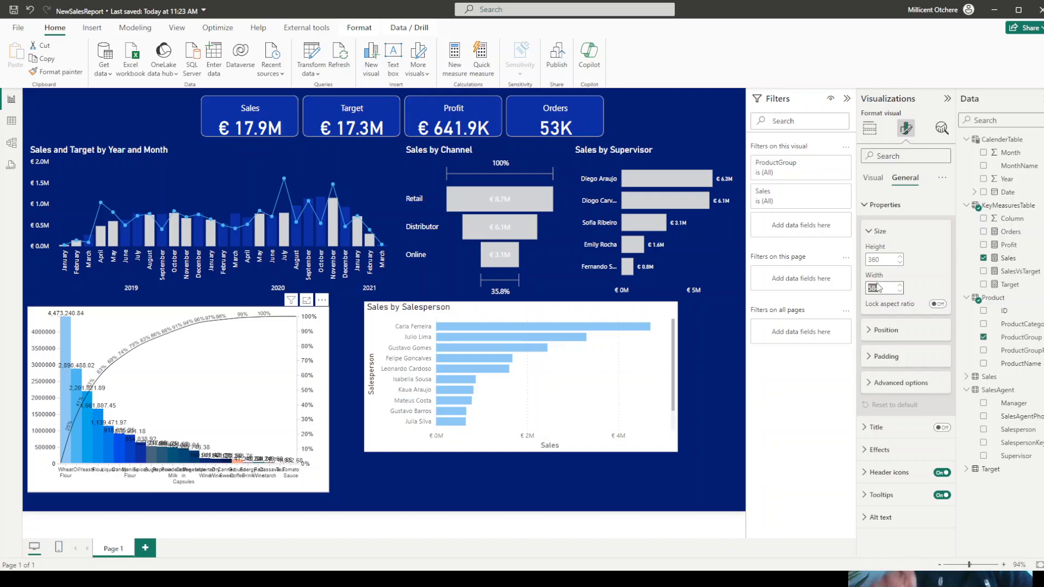
text(77)
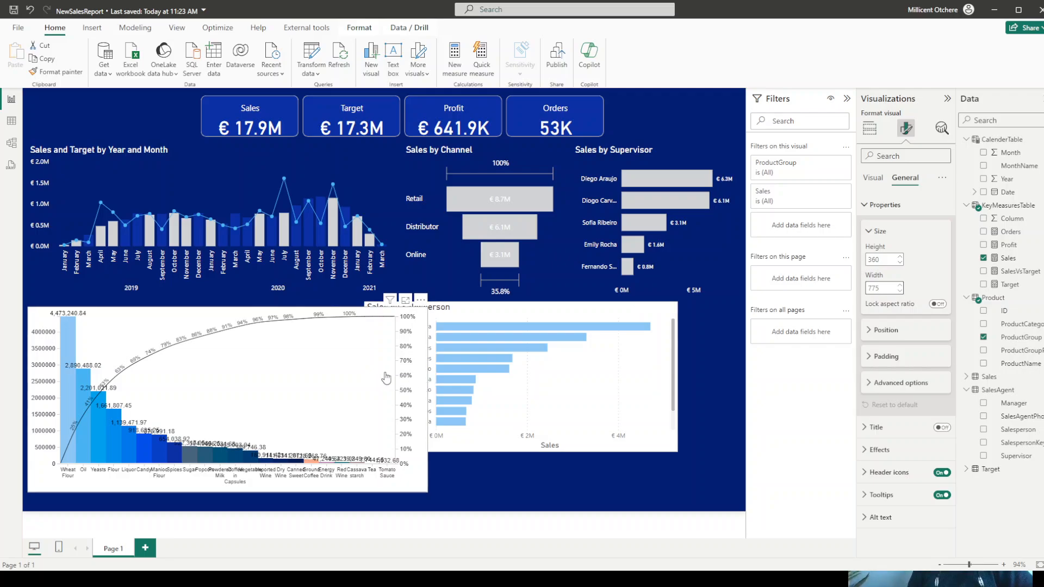
click(877, 337)
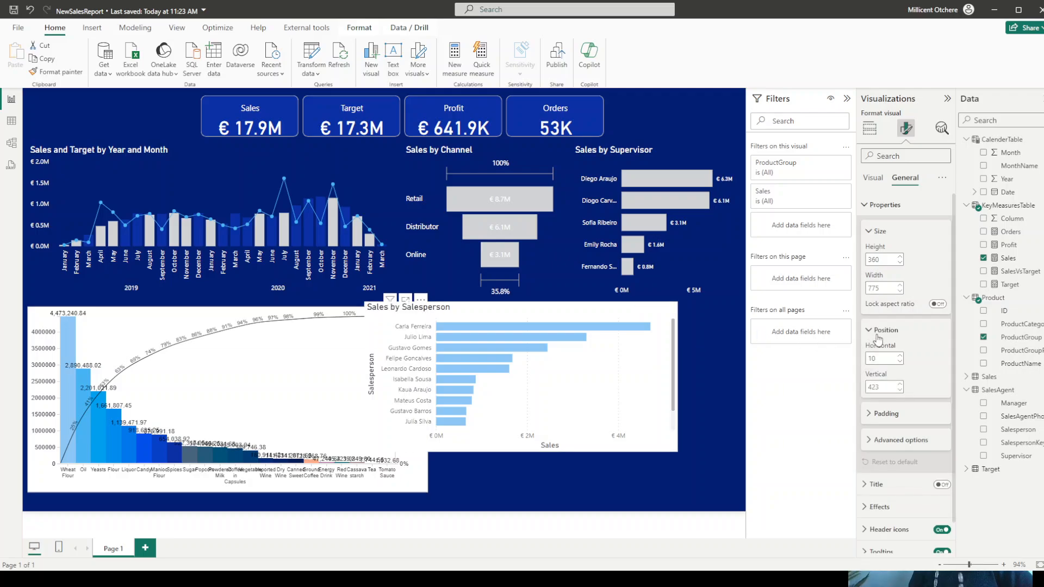
double_click(877, 386)
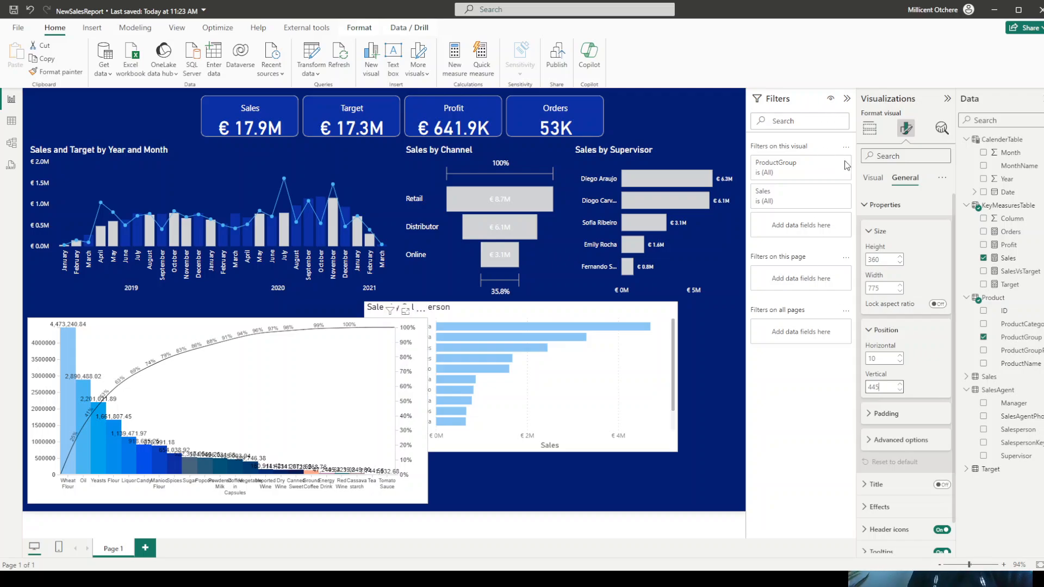
- Set the Pareto chart's background transparency to 100%
click(873, 182)
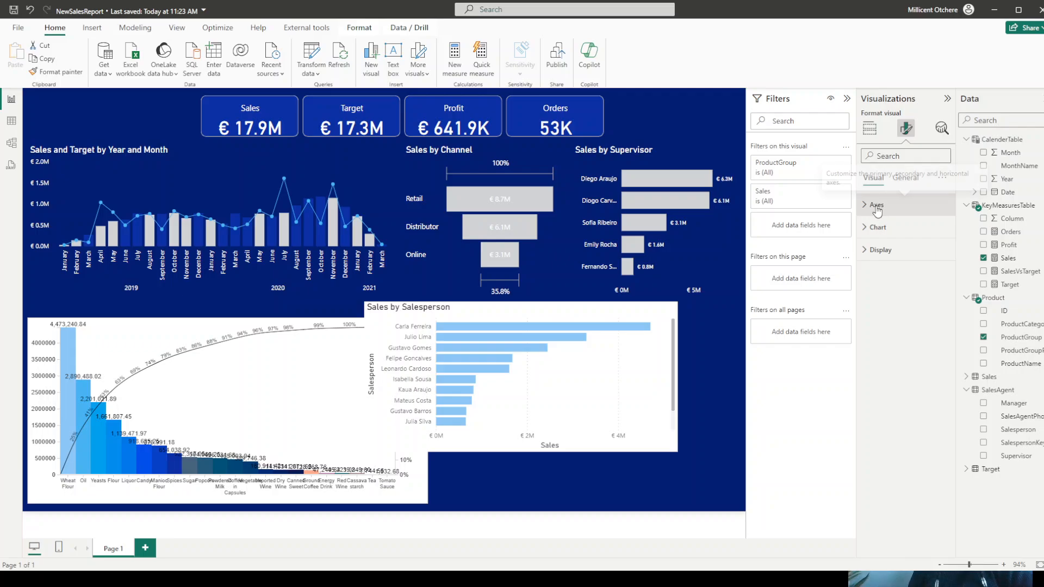
click(876, 206)
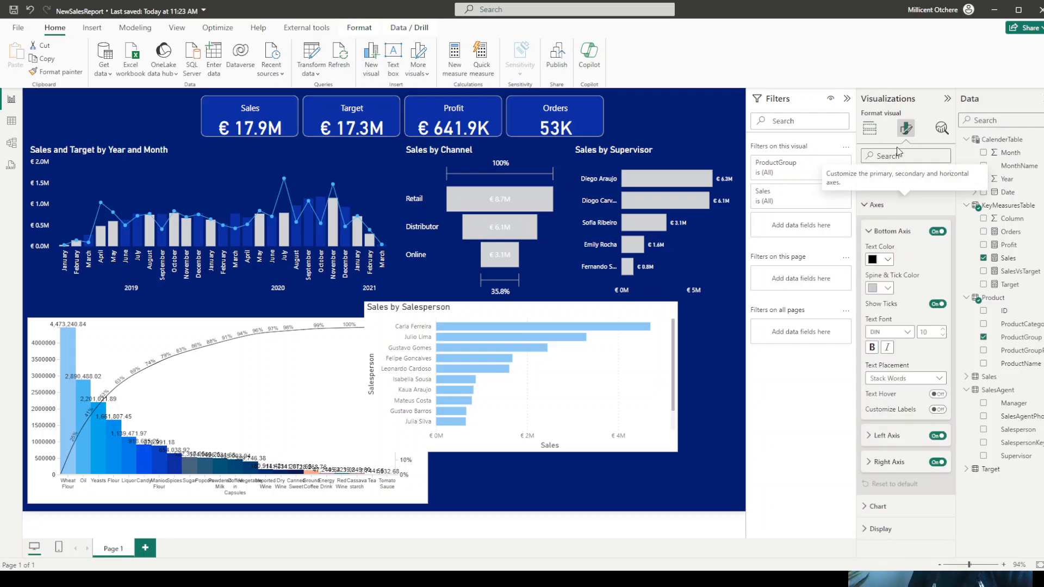
click(906, 179)
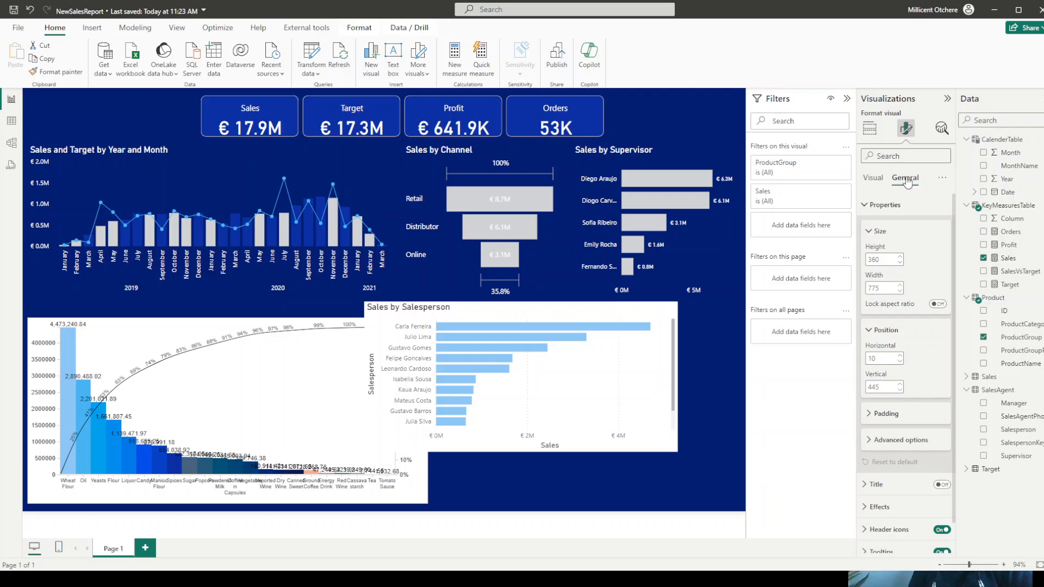
click(870, 205)
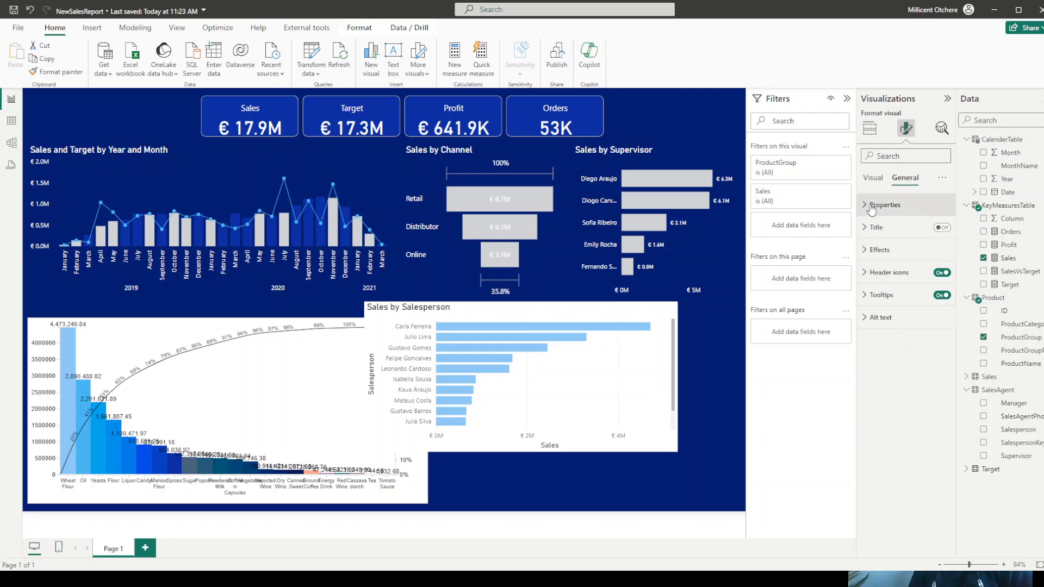
click(879, 250)
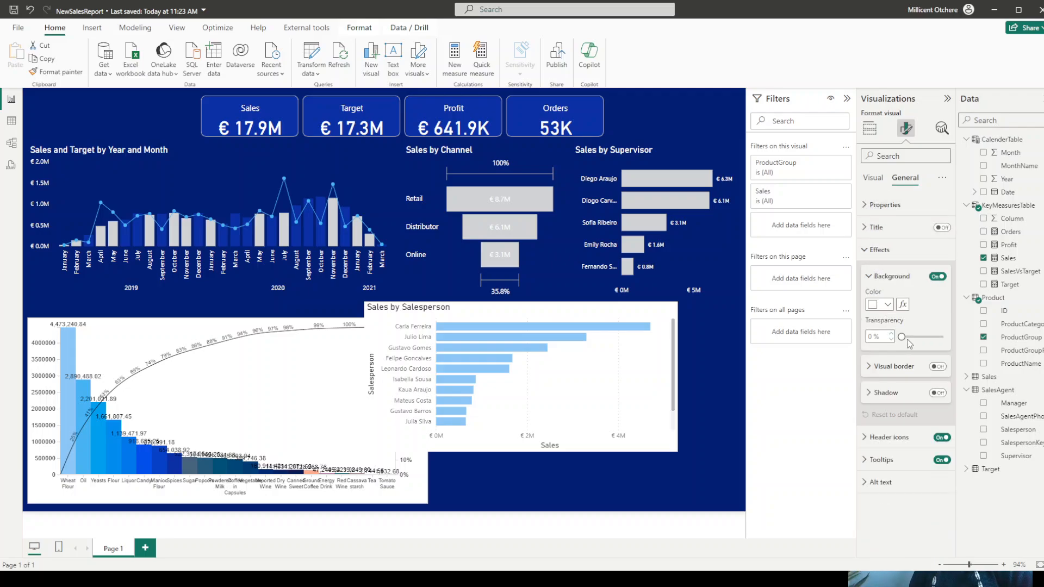
drag(902, 337, 954, 344)
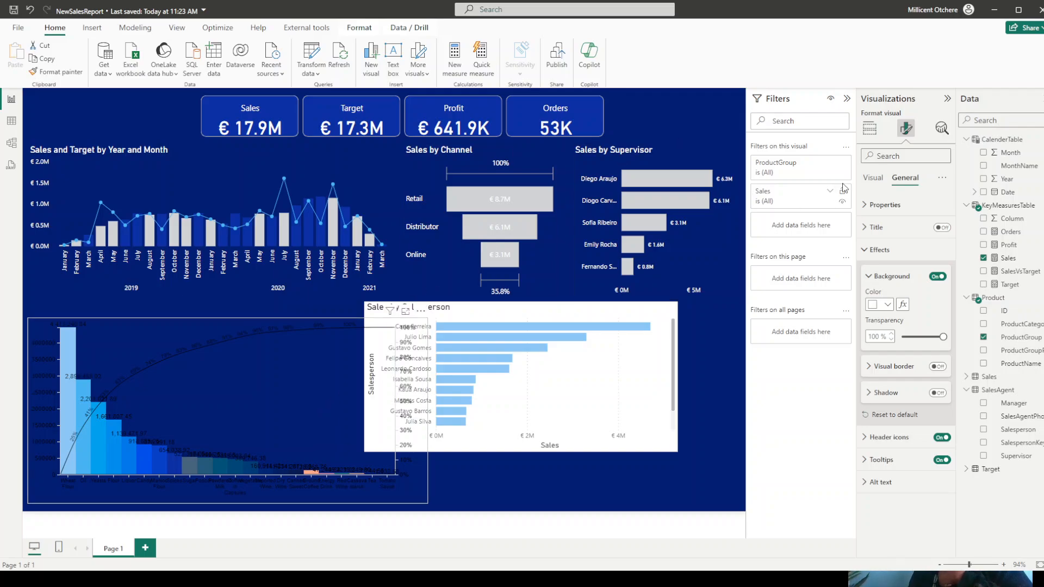
- Change the text color of the Pareto chart's bottom axis to white
click(872, 179)
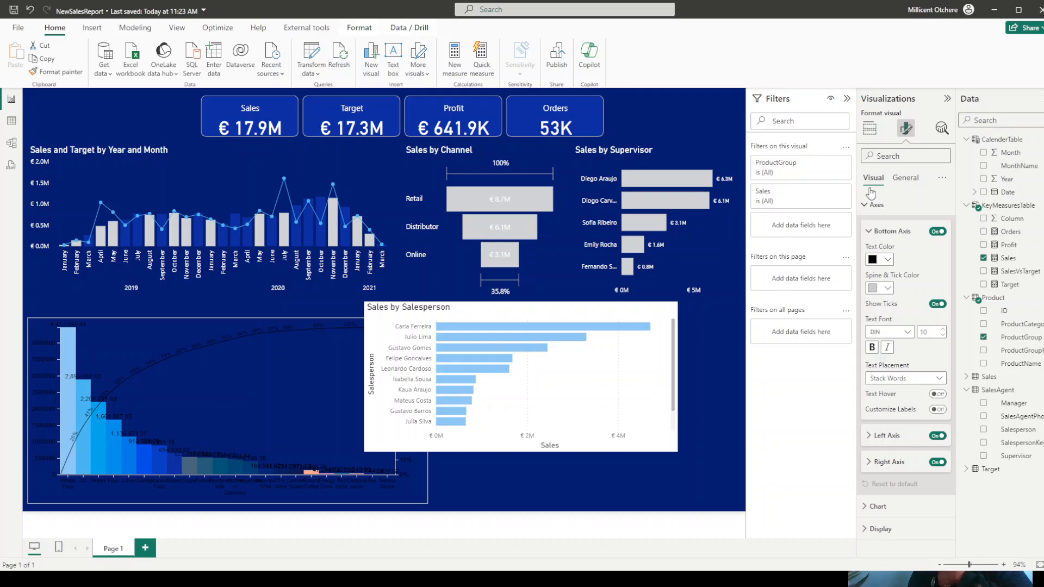
click(887, 260)
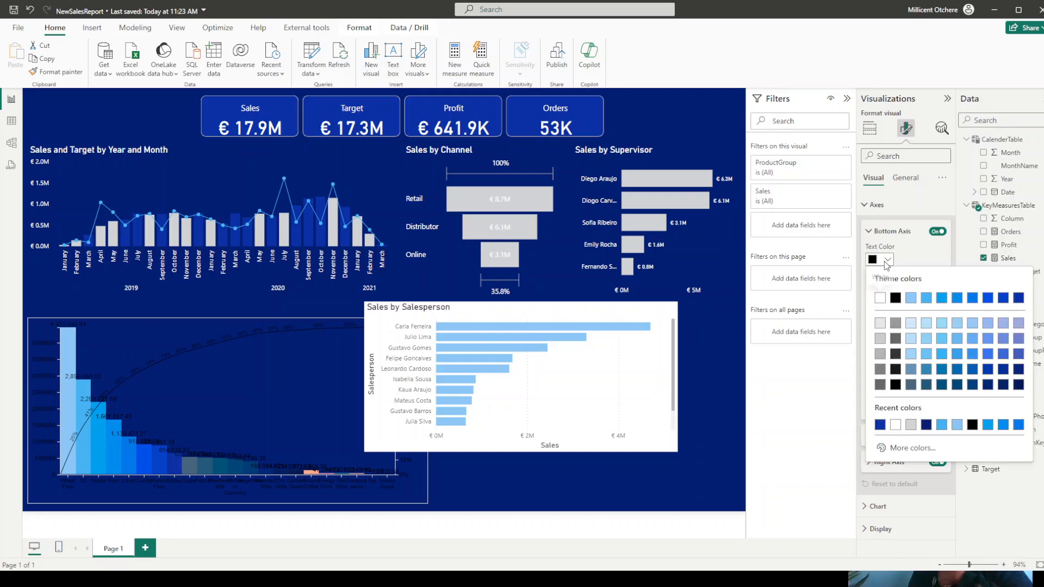
click(880, 298)
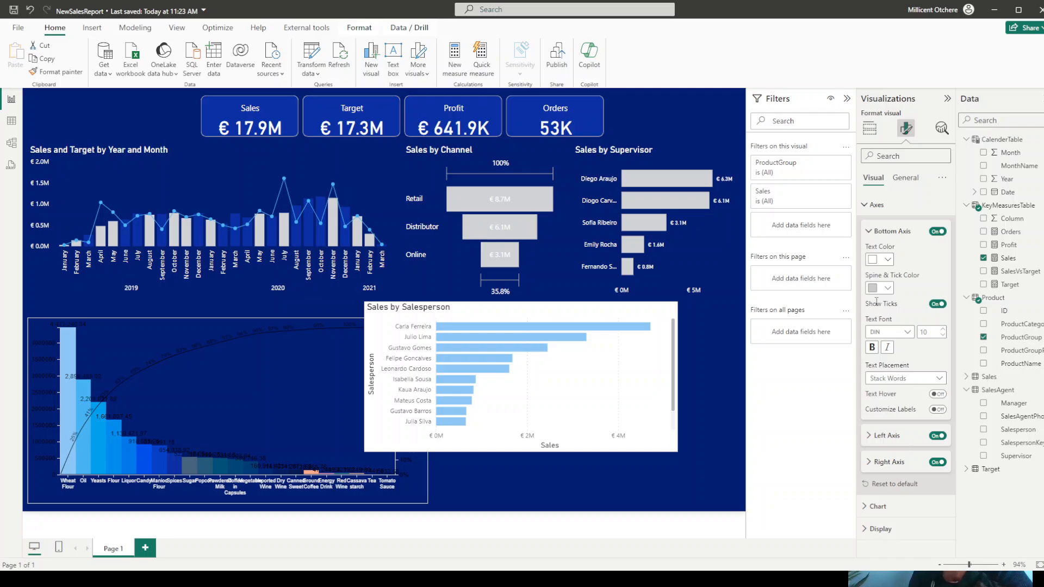
click(886, 288)
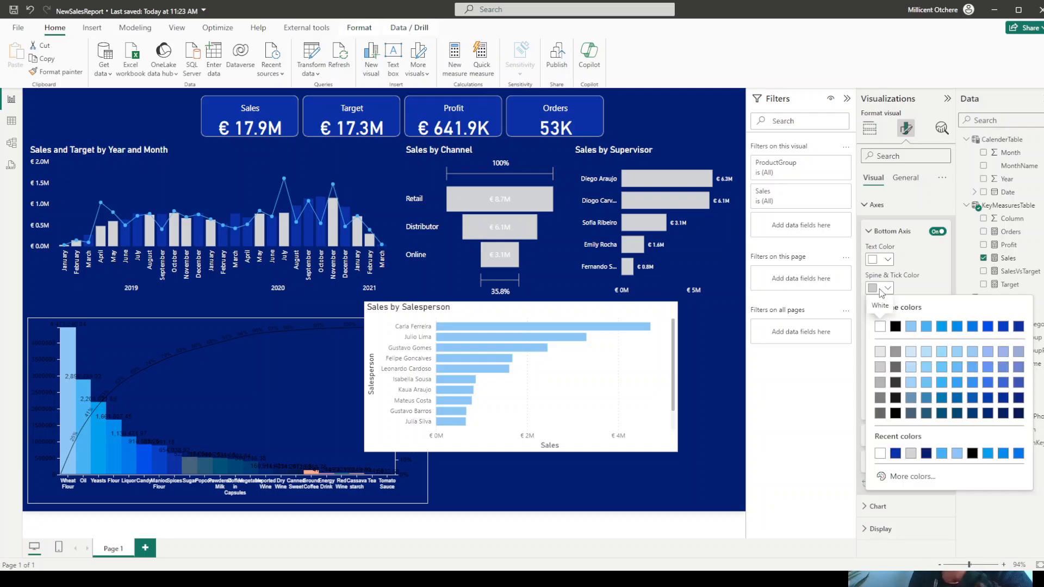
click(931, 279)
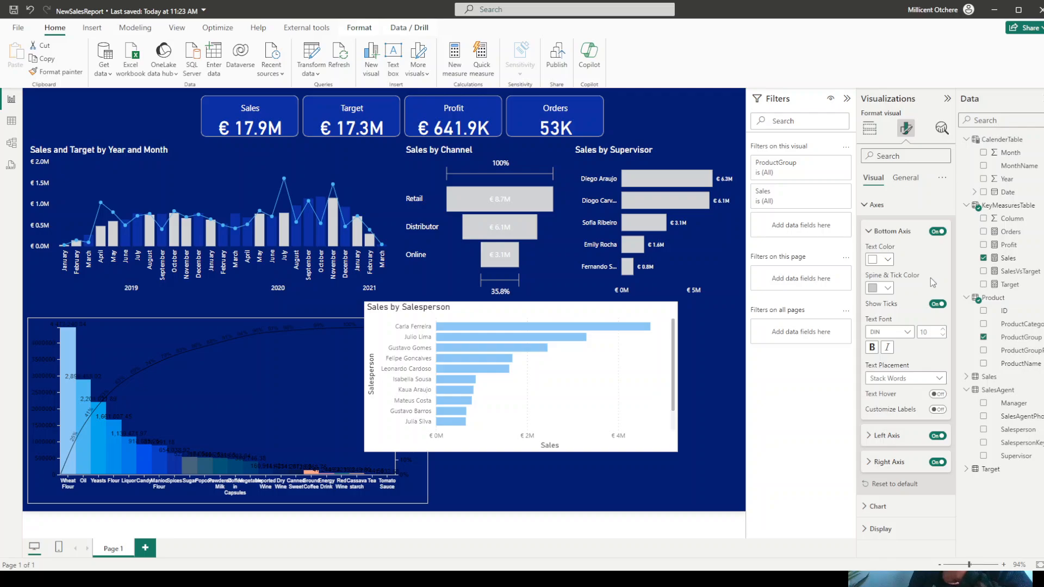
- Set the bottom axis text placement to Rotate with an angle of 30
click(905, 378)
click(886, 402)
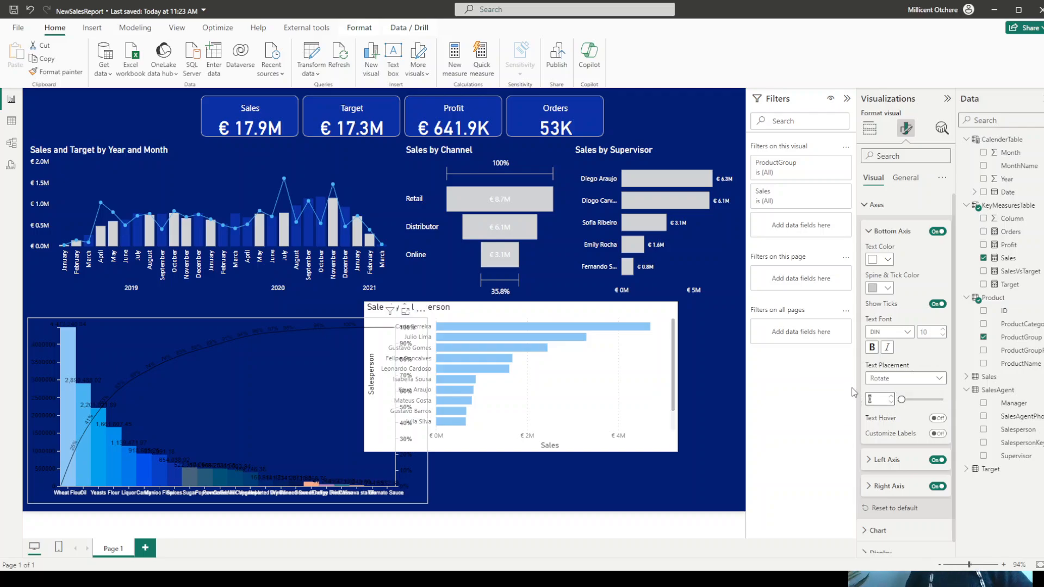
text(30)
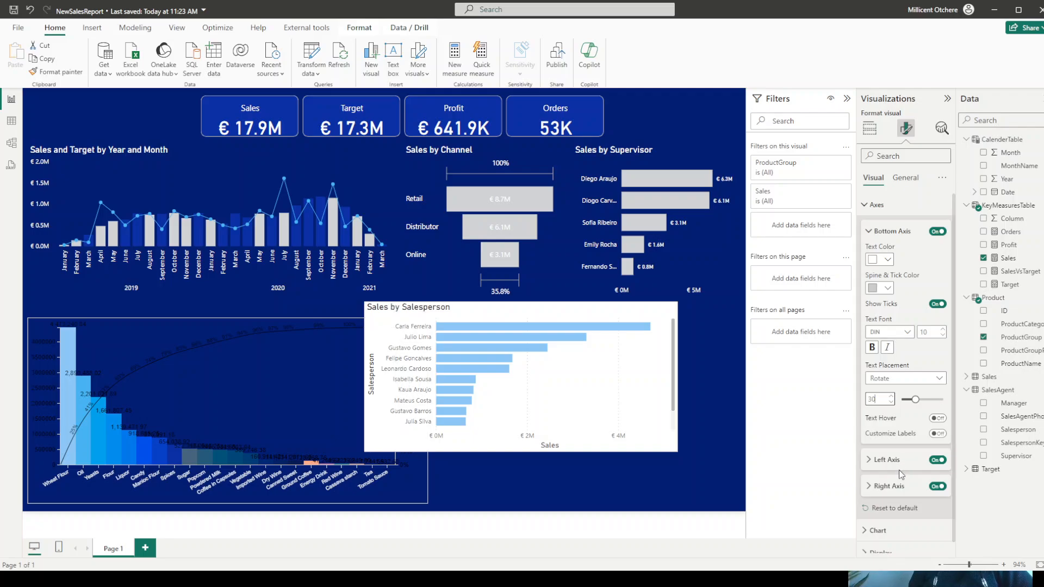
- Change the text color of the Pareto chart's left axis to white
click(869, 460)
scroll(897, 381, down, 3)
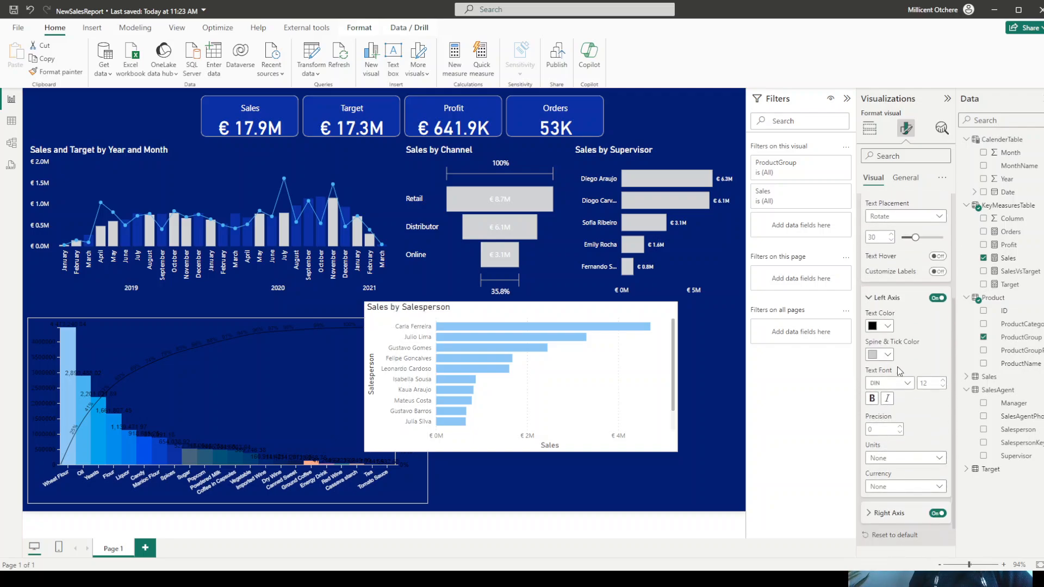
click(888, 326)
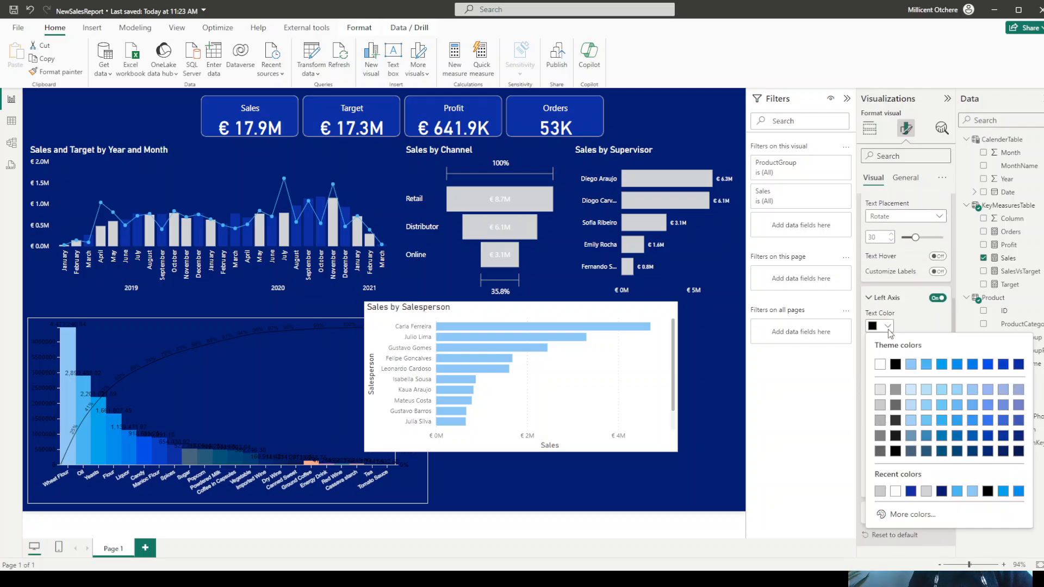
click(879, 365)
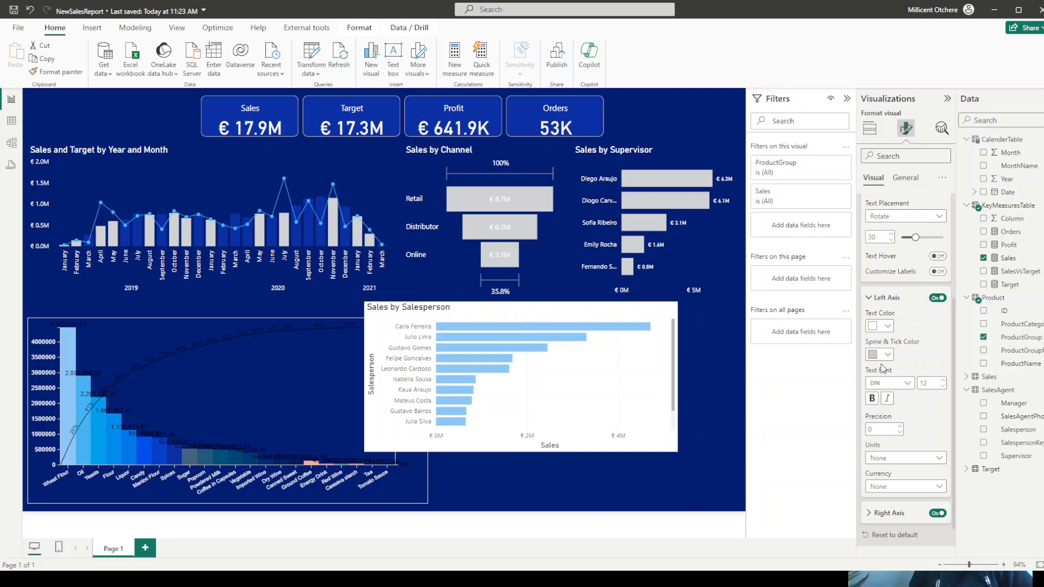
- Set the left axis units to Millions with € as currency, and open the right axis settings
scroll(890, 361, down, 1)
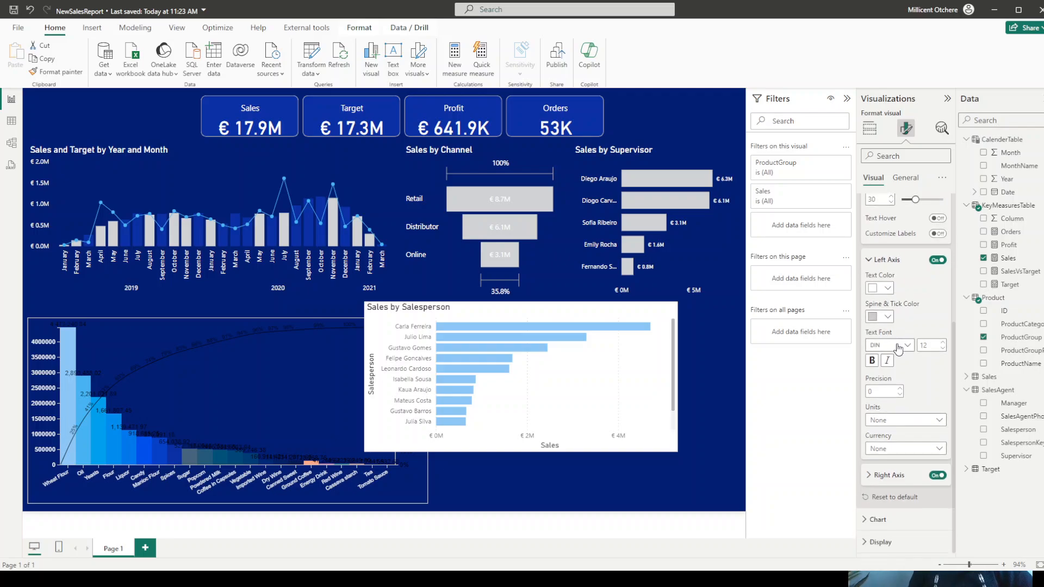
click(900, 422)
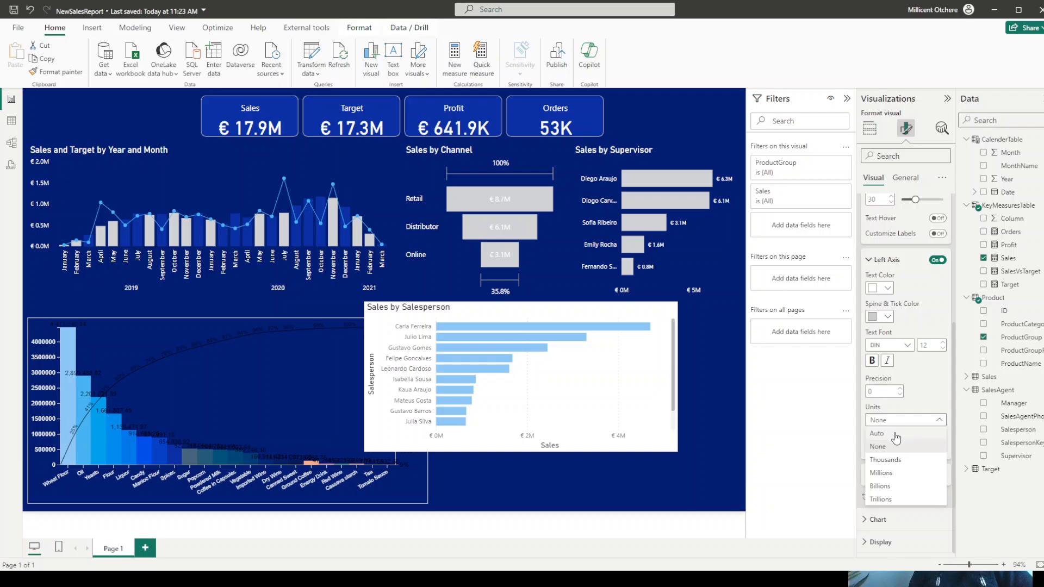
click(887, 476)
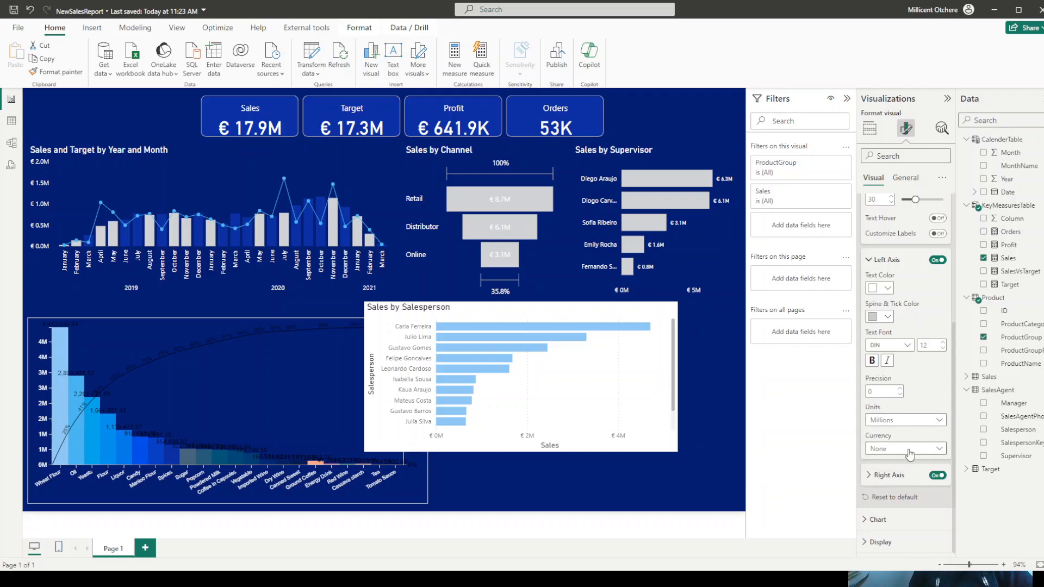
click(907, 456)
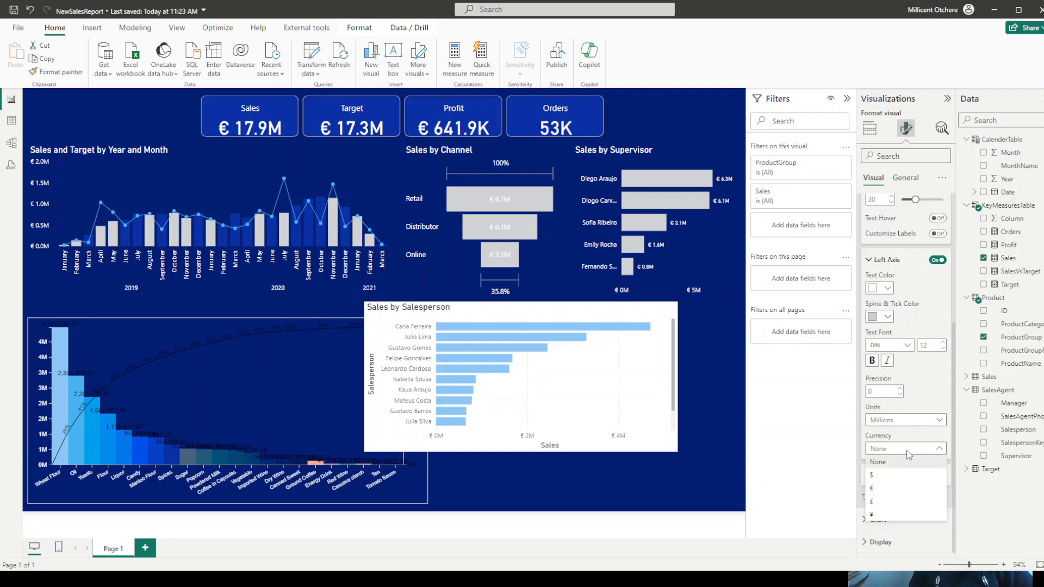
click(877, 490)
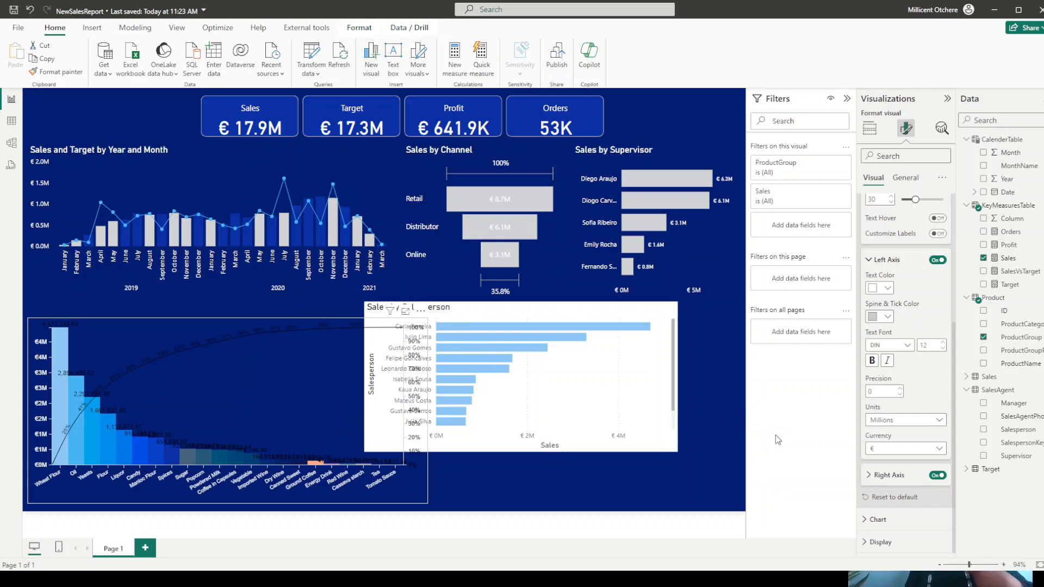
click(867, 476)
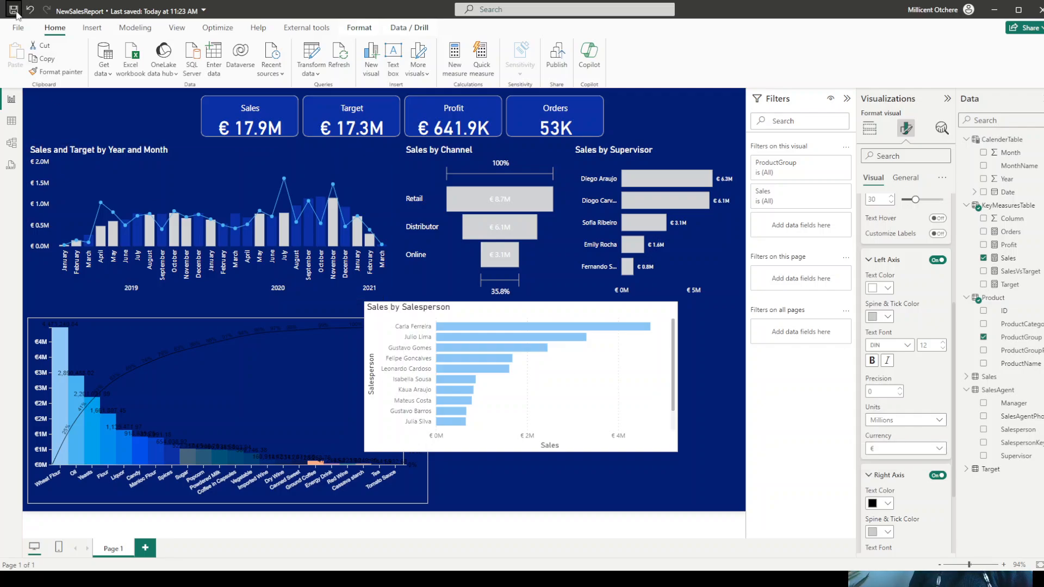
- Set the horizontal position of the Sales by Salesperson chart to 780
click(511, 312)
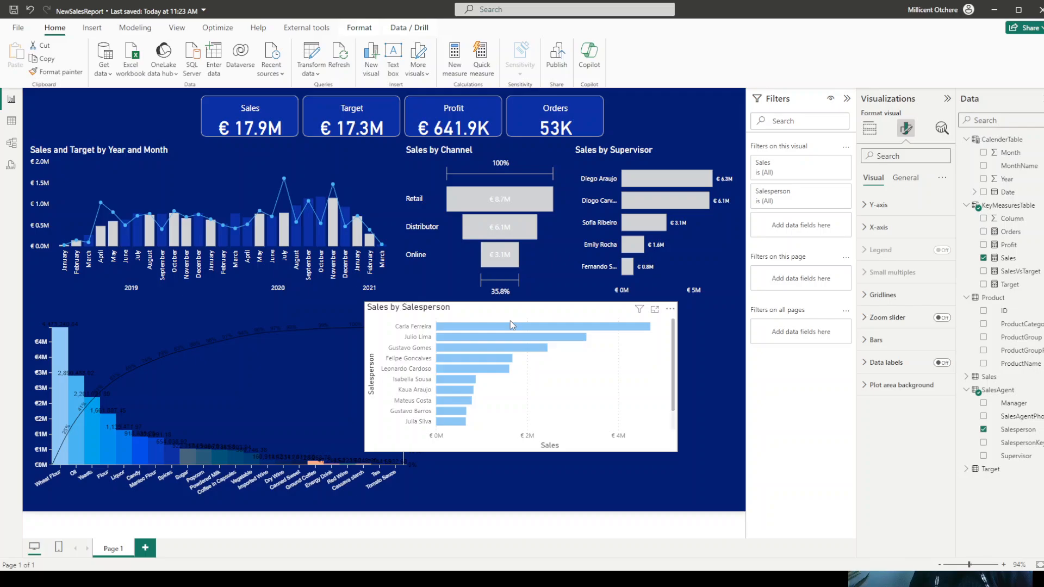
click(905, 184)
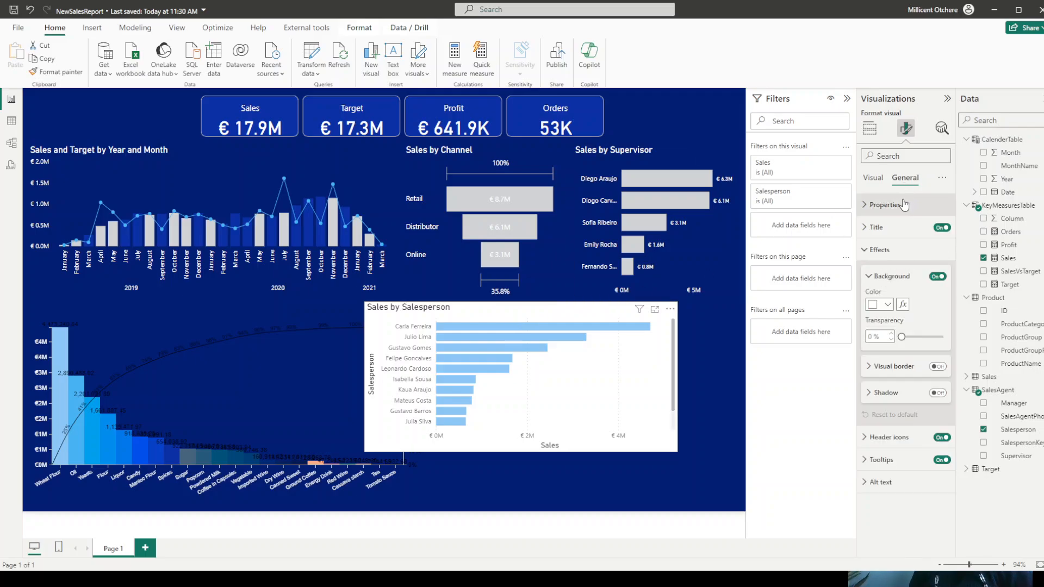
click(885, 204)
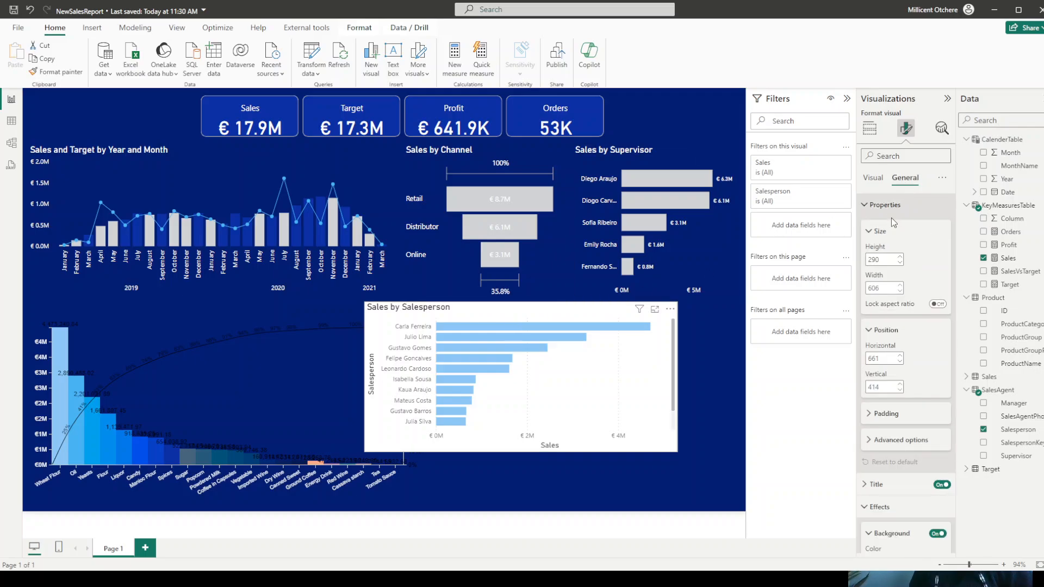
double_click(879, 359)
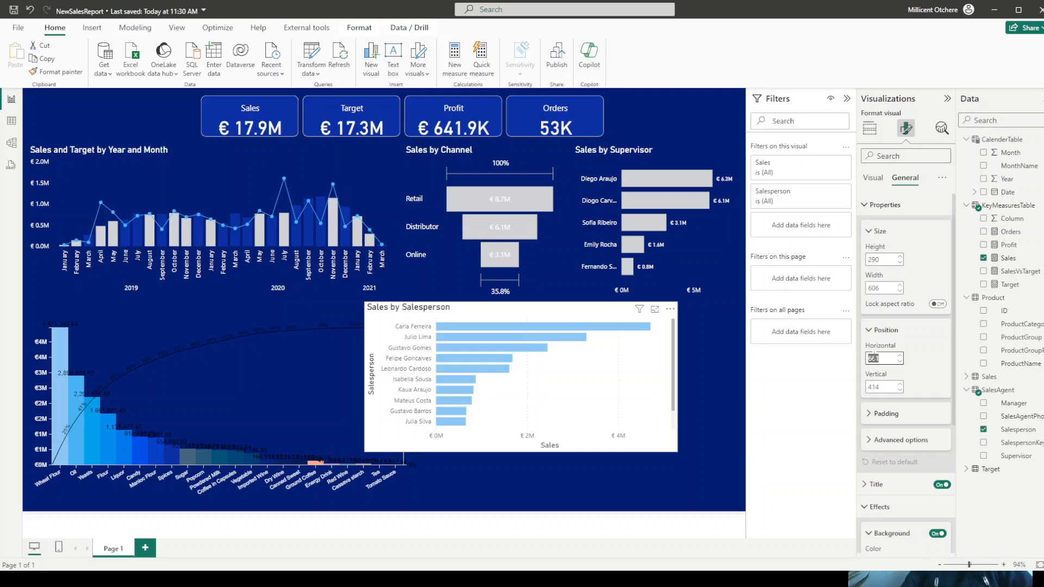
text(7)
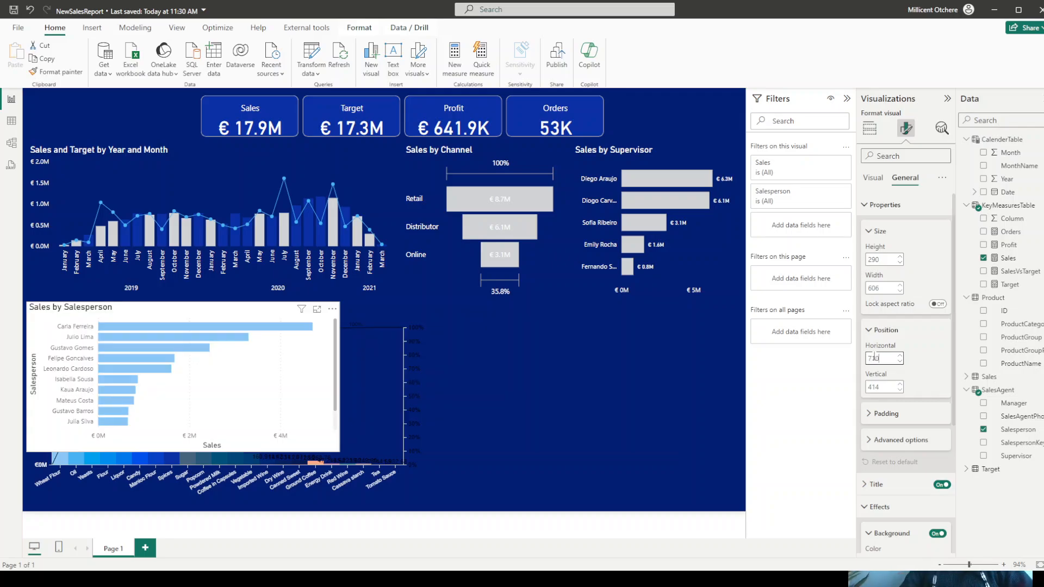
text(10)
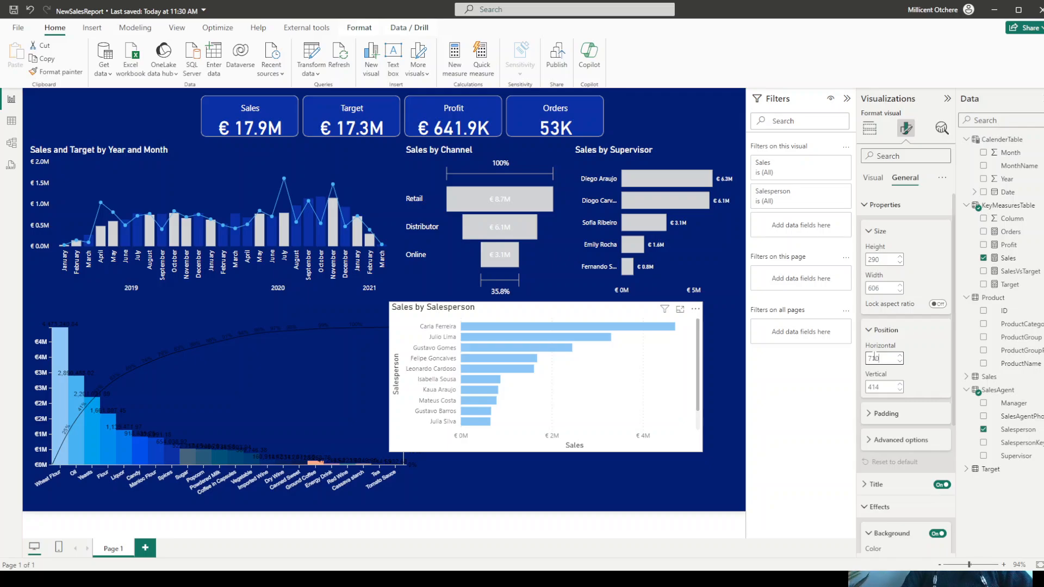
key(BackSpace)
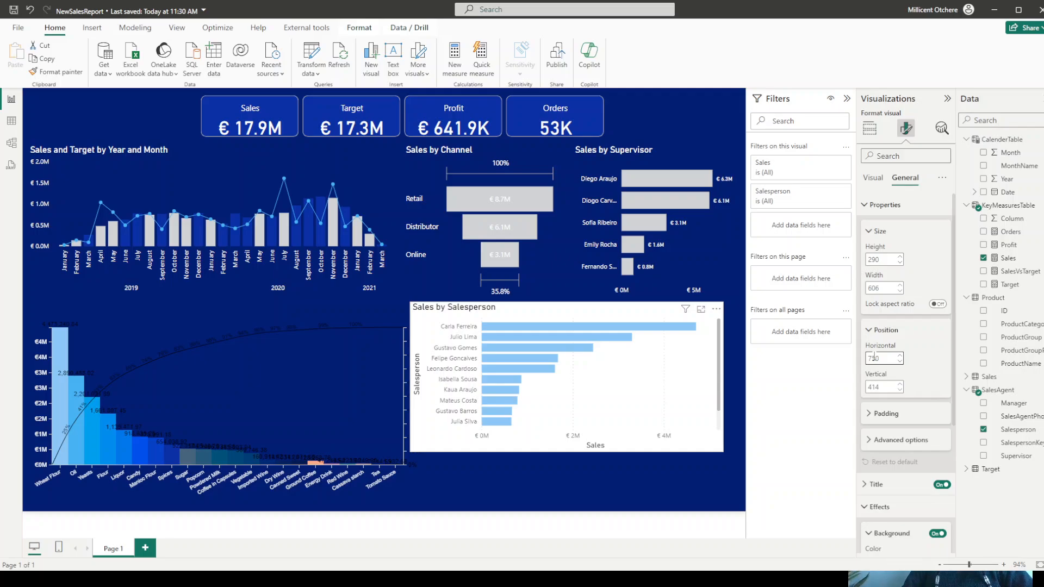
key(BackSpace)
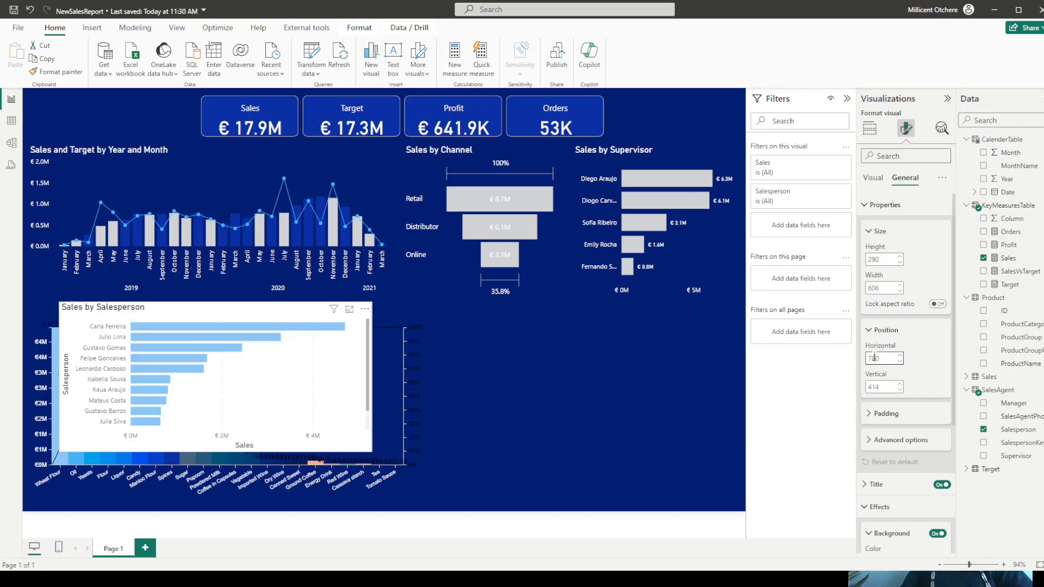
text(8)
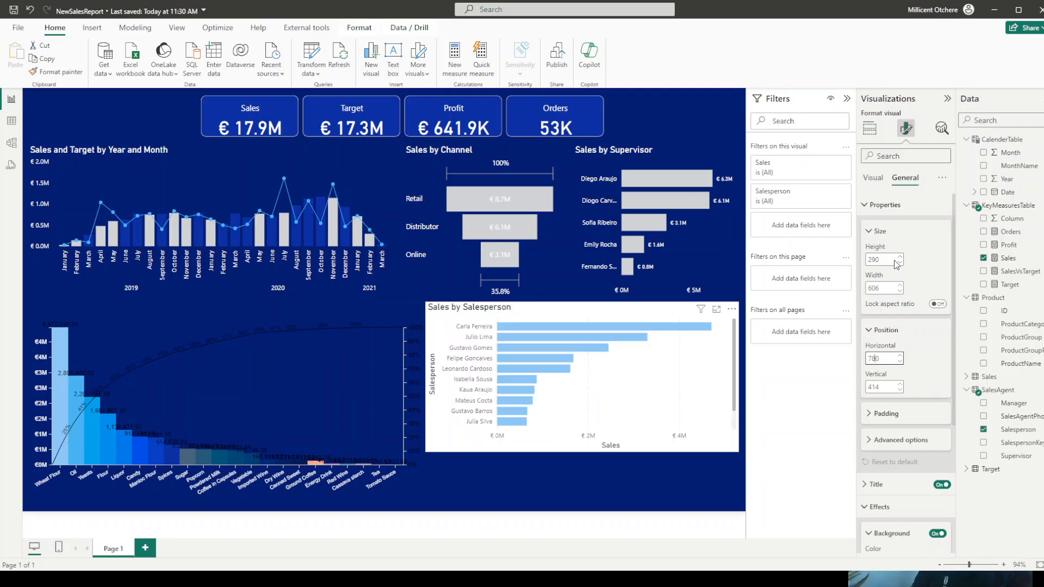
- Change the text color of the Pareto chart's right axis to white
click(389, 337)
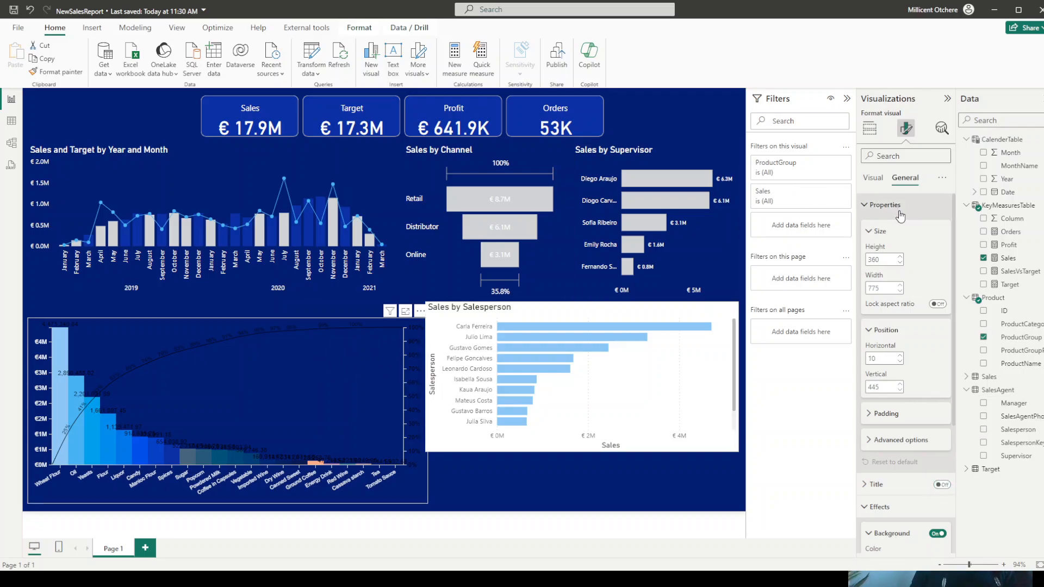
click(874, 183)
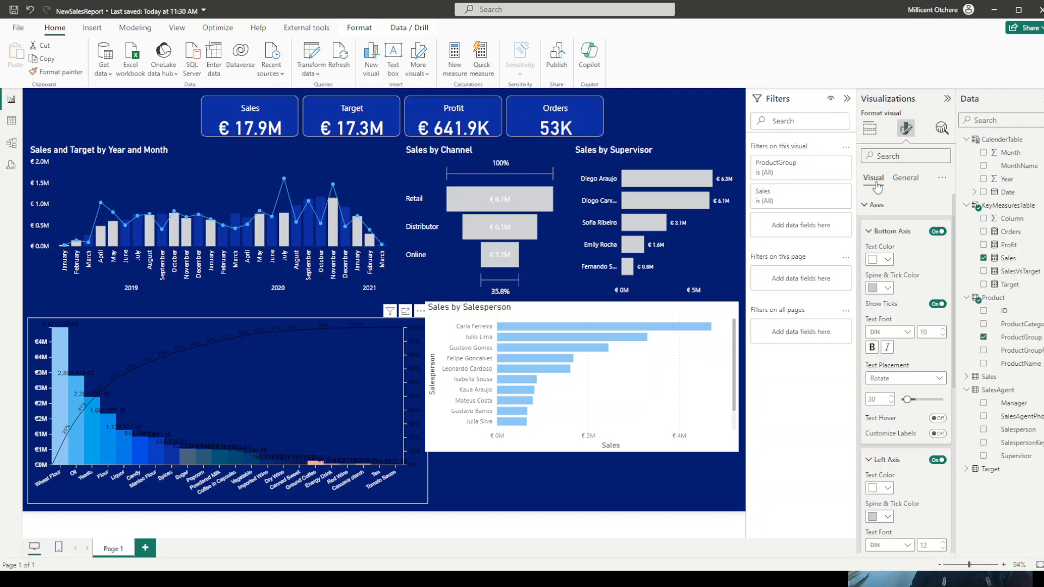
click(868, 231)
click(869, 258)
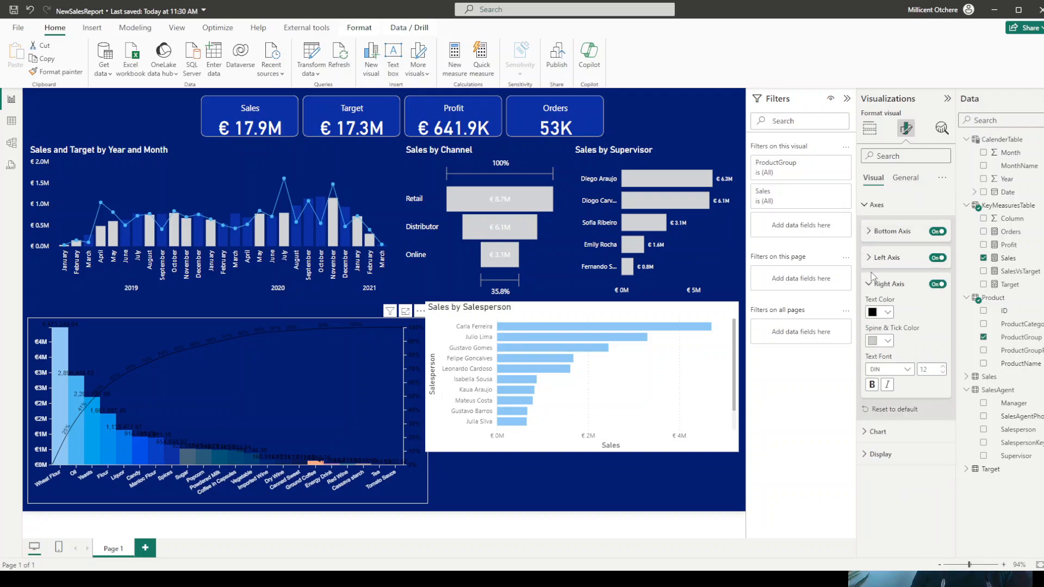
click(884, 313)
click(882, 353)
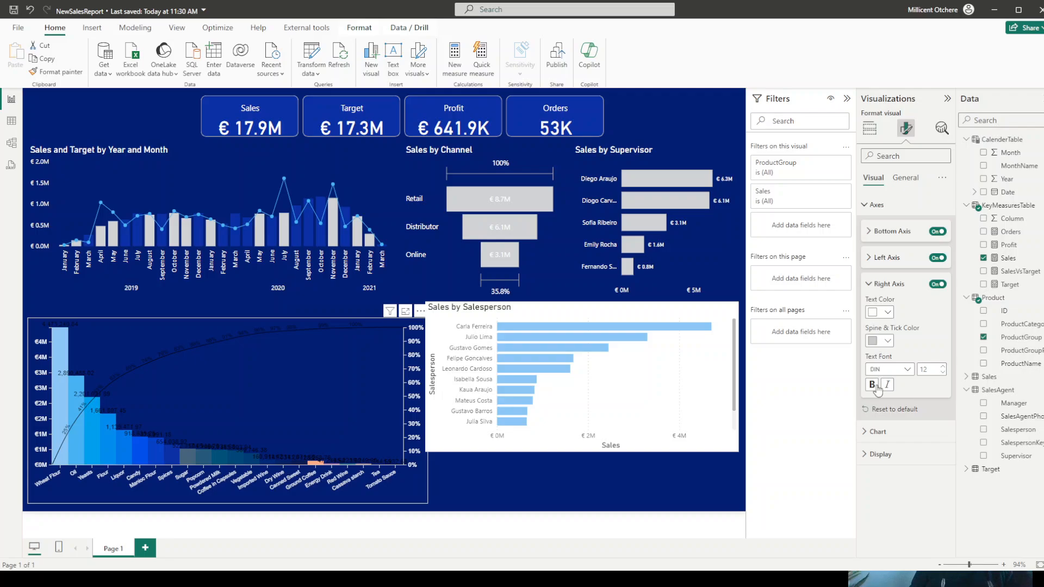
- Change the line color and the percentage text color of the Pareto chart's arc to white
click(871, 433)
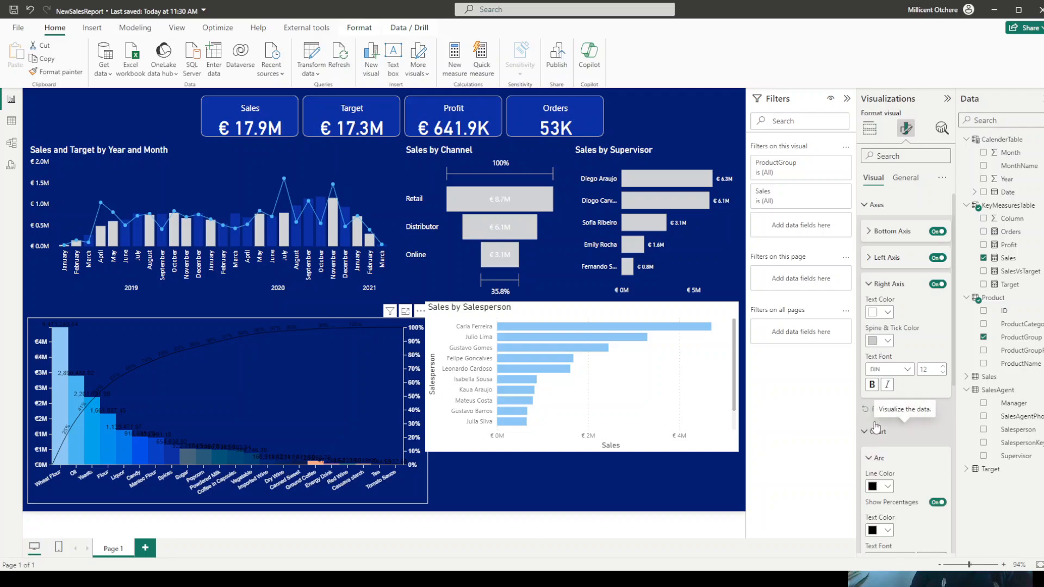
scroll(891, 354, down, 4)
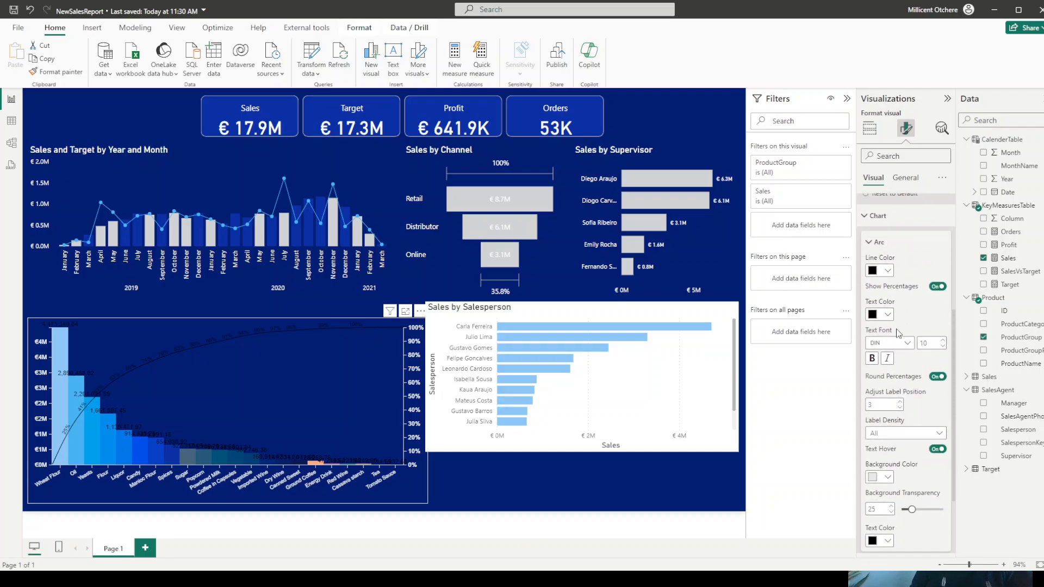
click(881, 271)
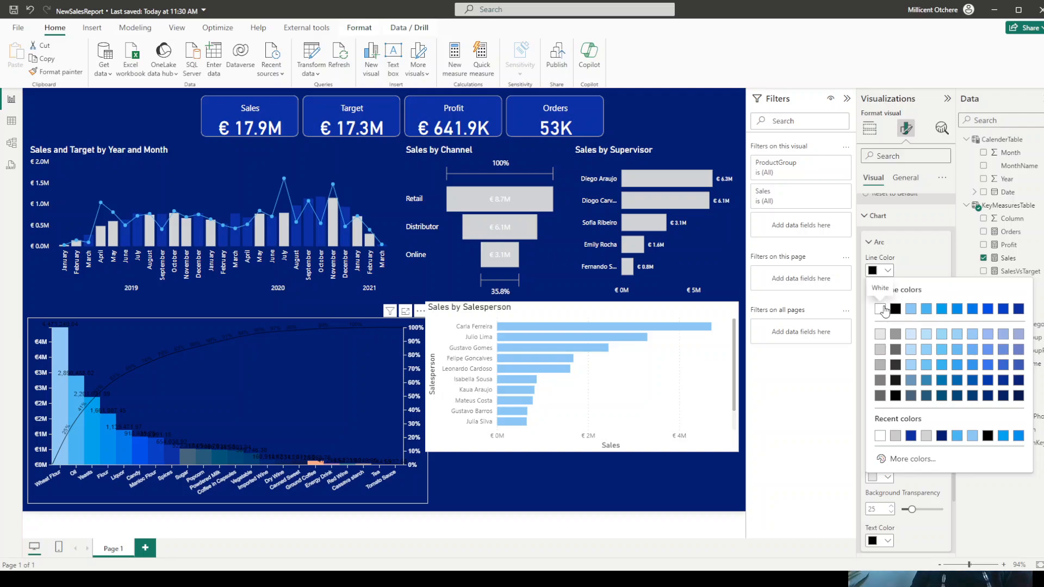
click(880, 309)
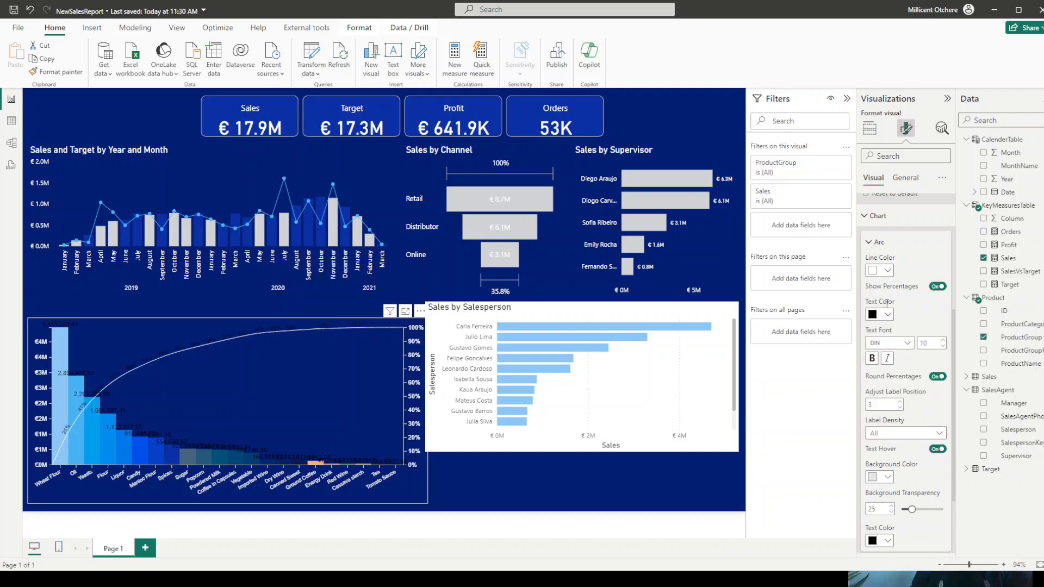
click(888, 315)
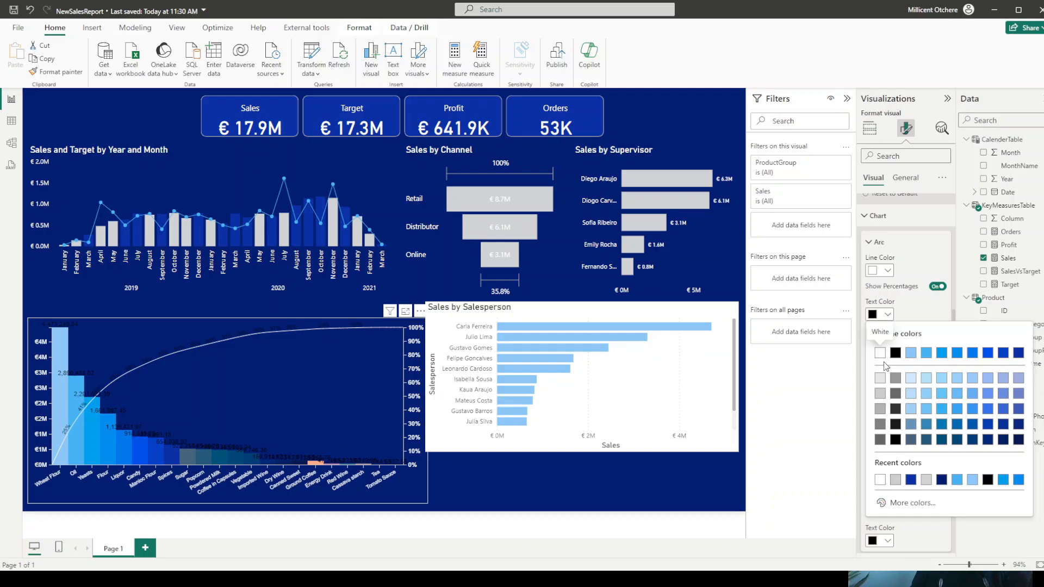
click(880, 354)
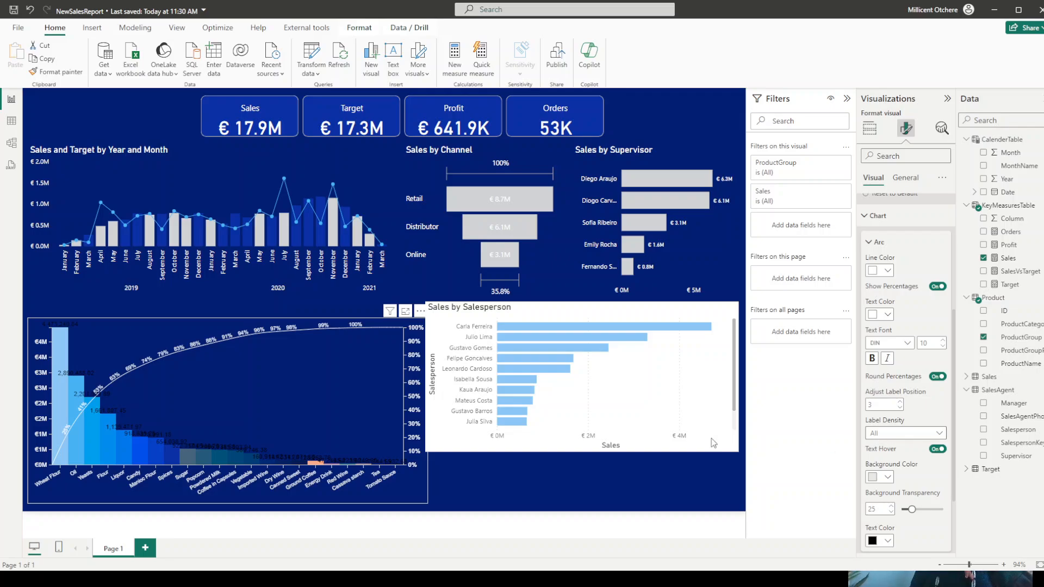
- Set the arc's label density to Sparse and turn off the value labels on the Pareto chart's bars
click(879, 433)
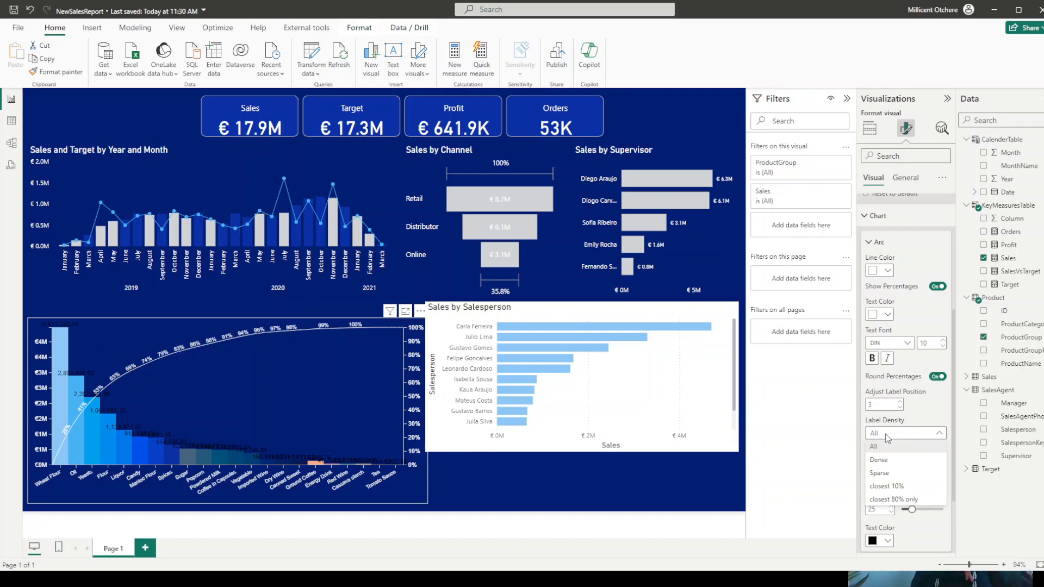
click(888, 478)
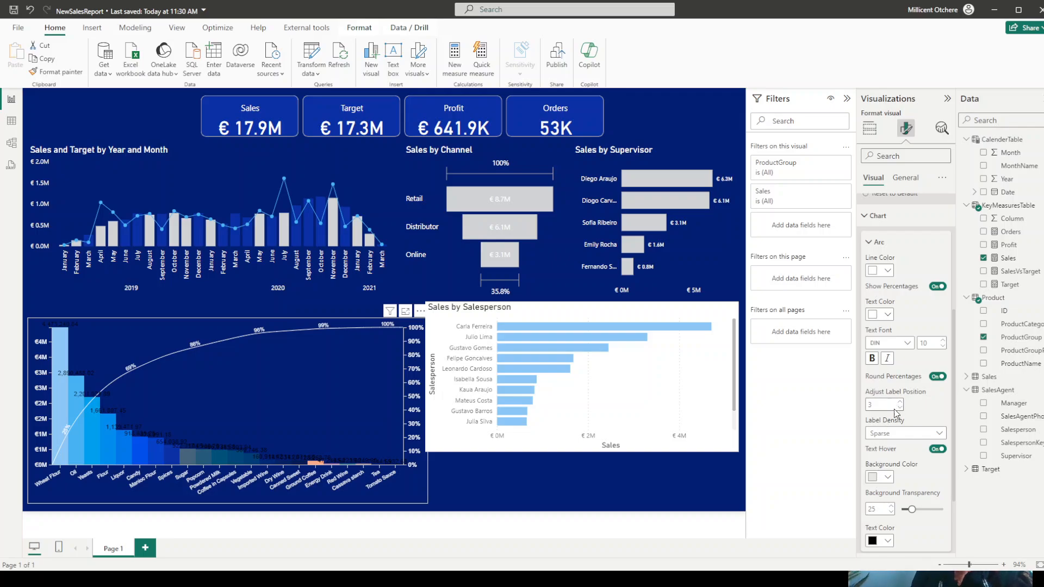
scroll(917, 392, down, 2)
scroll(918, 392, down, 1)
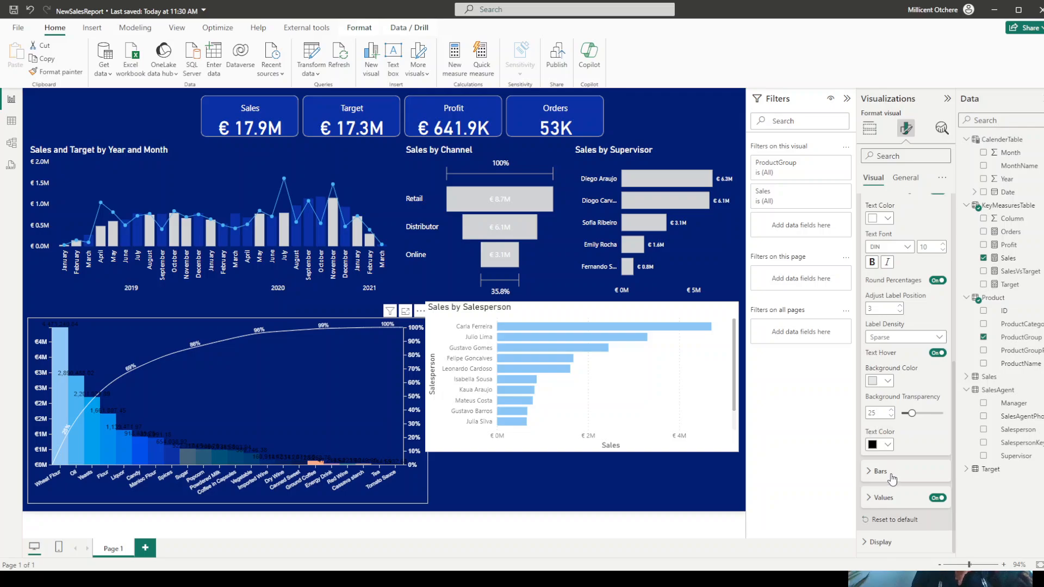
click(883, 499)
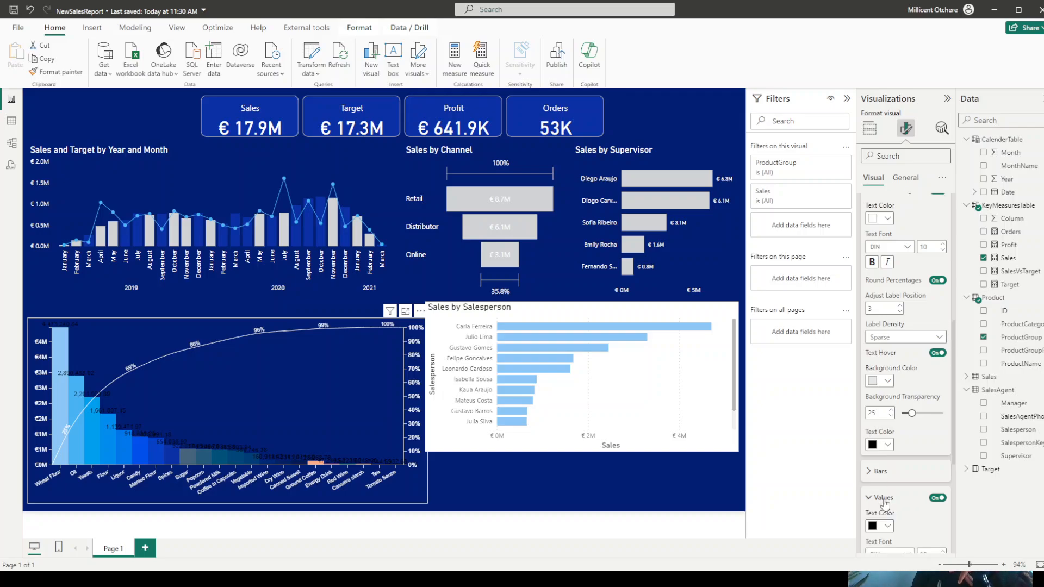
click(935, 499)
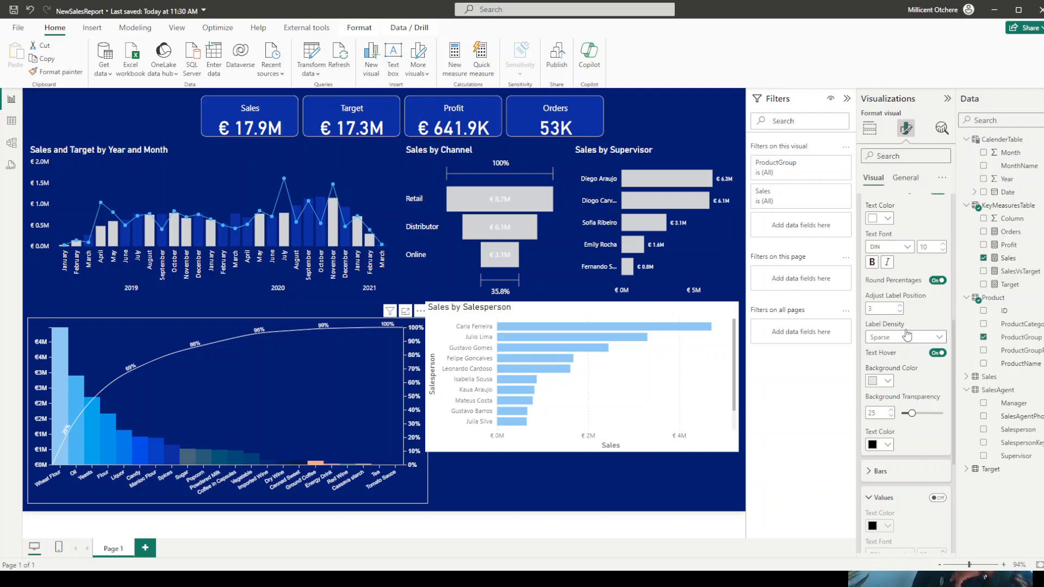
- Turn on the Pareto chart's title with the text "Pareto Cart: Sales by Product Group" and color it white
click(908, 182)
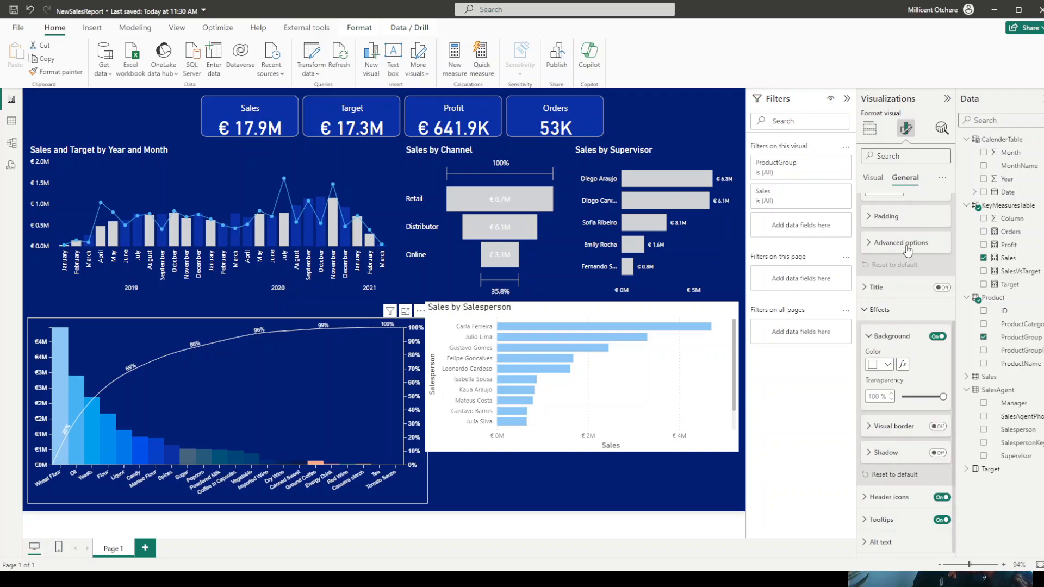
click(942, 288)
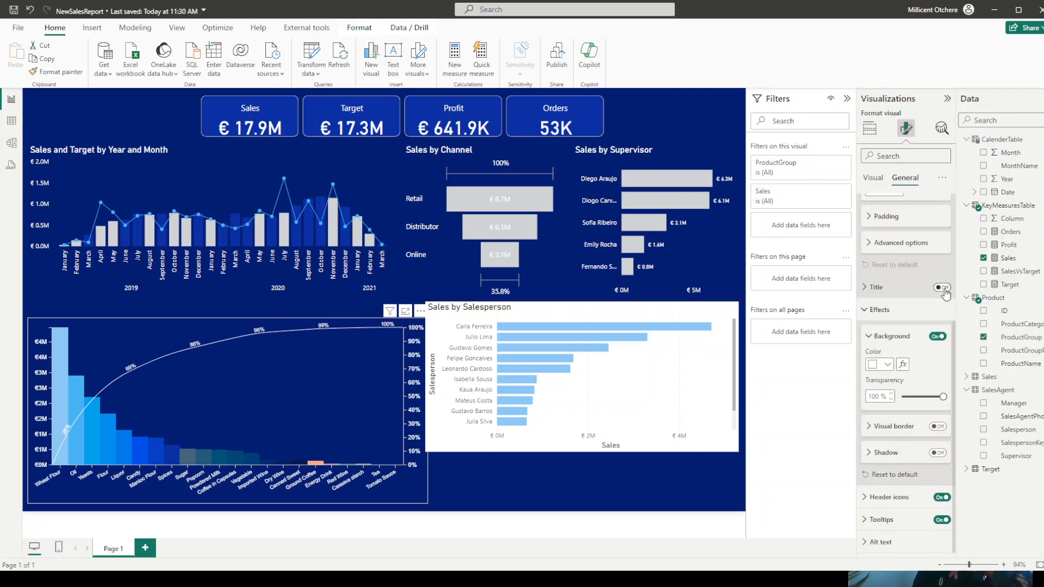
click(873, 289)
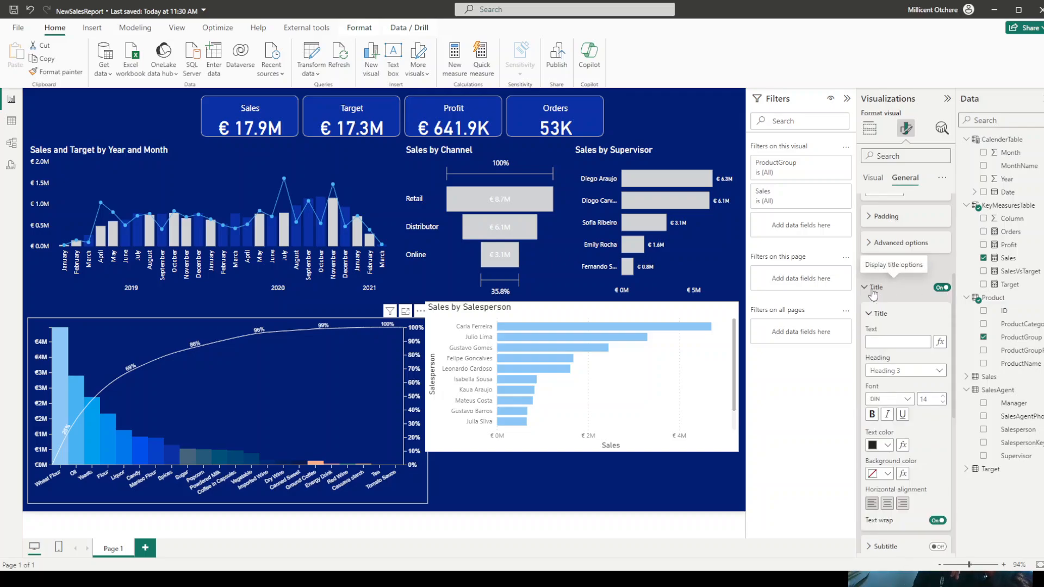
click(877, 338)
text(P)
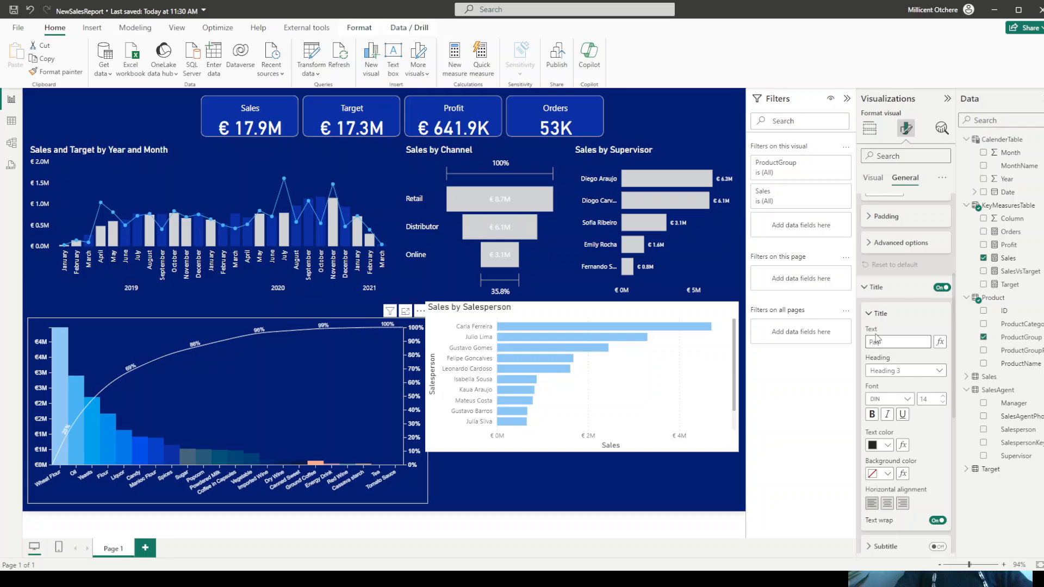
text(areto Cart)
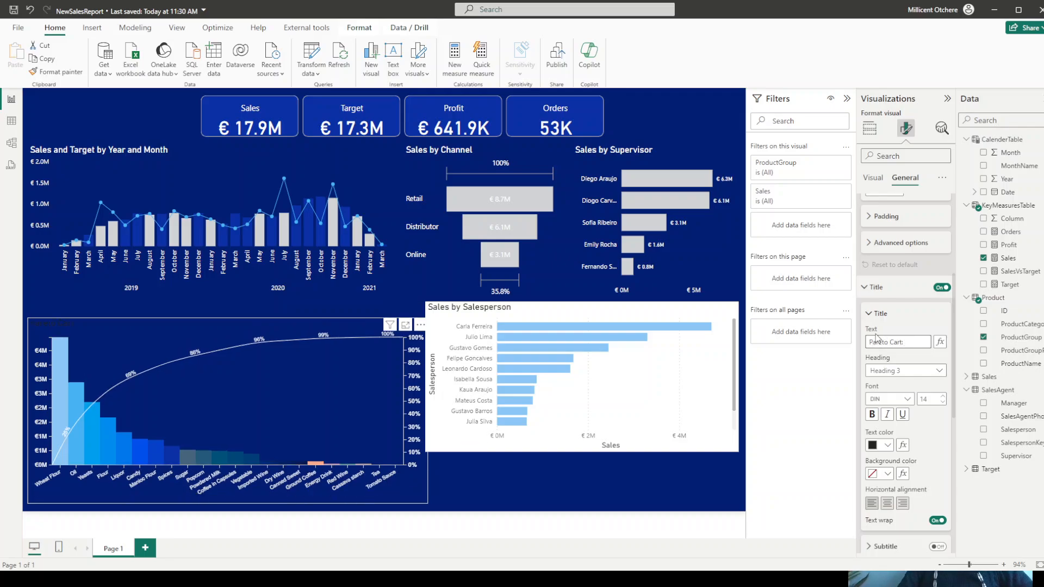
text(: Sales)
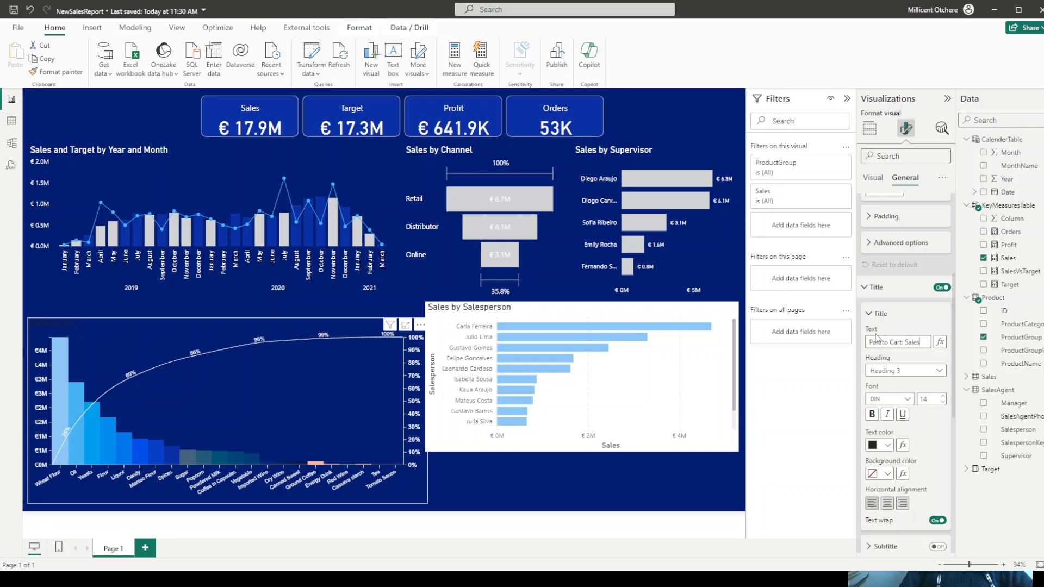
text( by Pro)
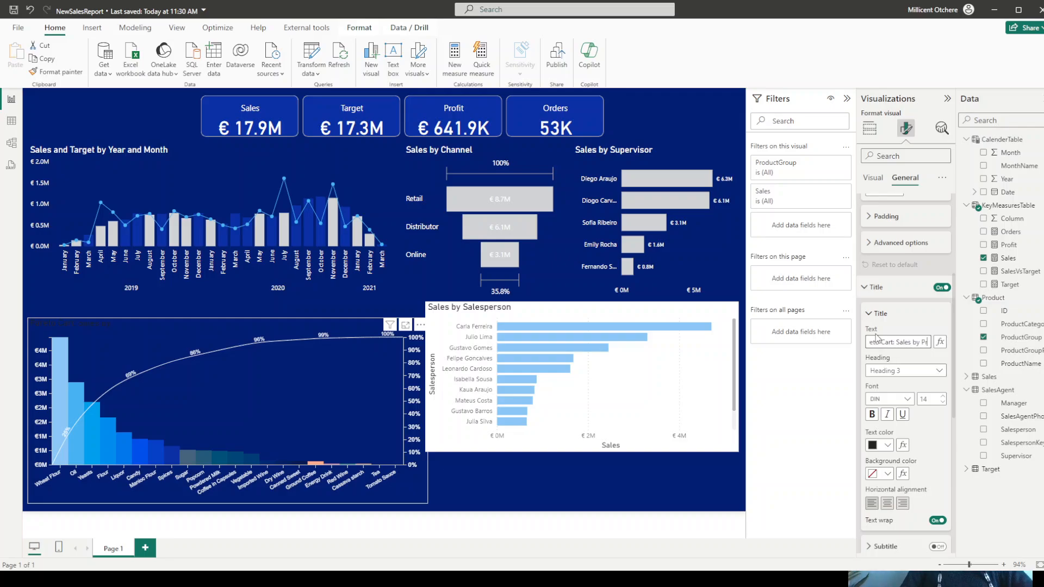
text(duct Grup)
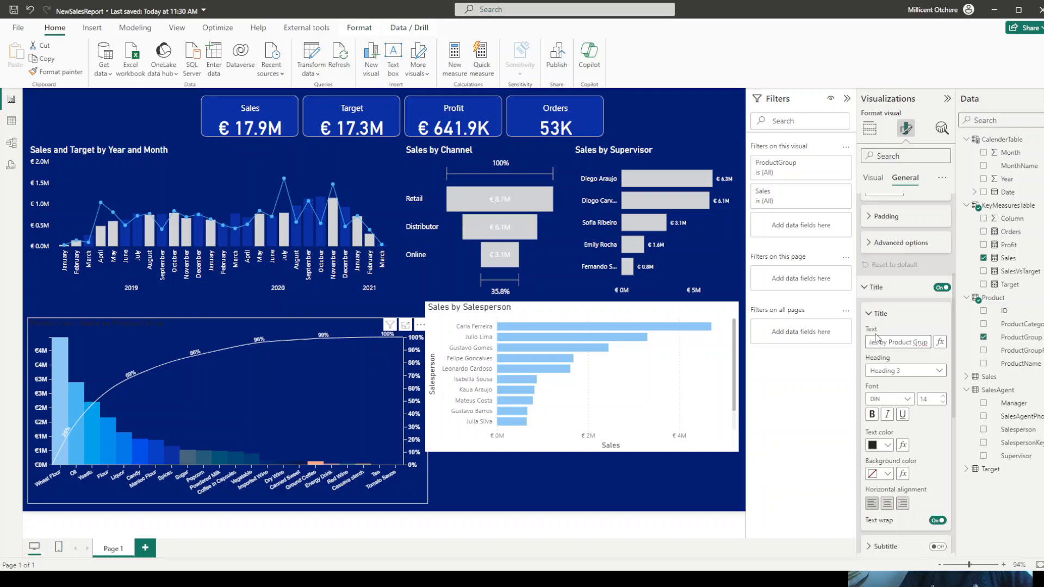
key(BackSpace)
key(BackSpace)
text(oup)
click(887, 446)
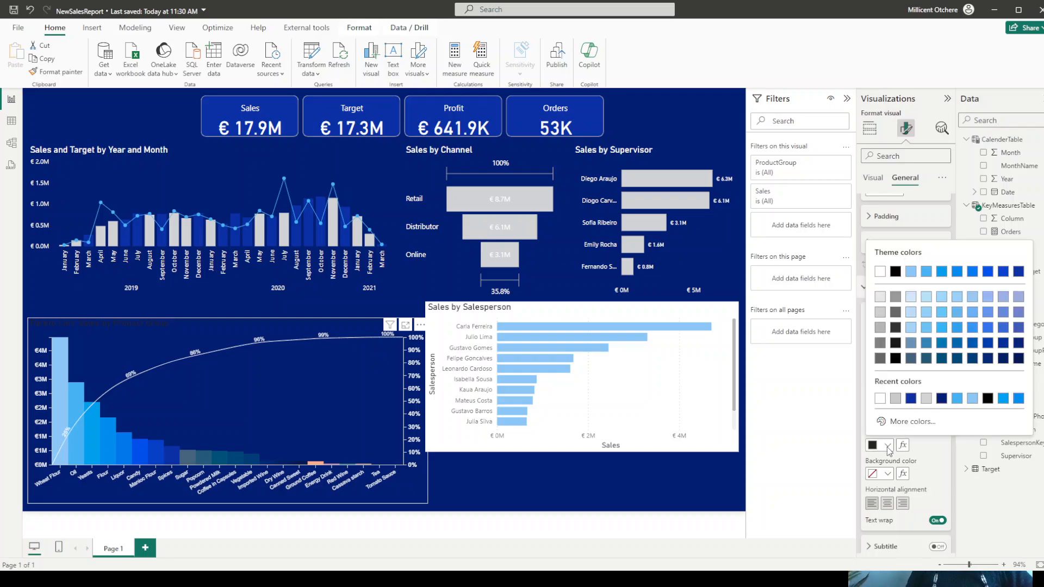
click(880, 400)
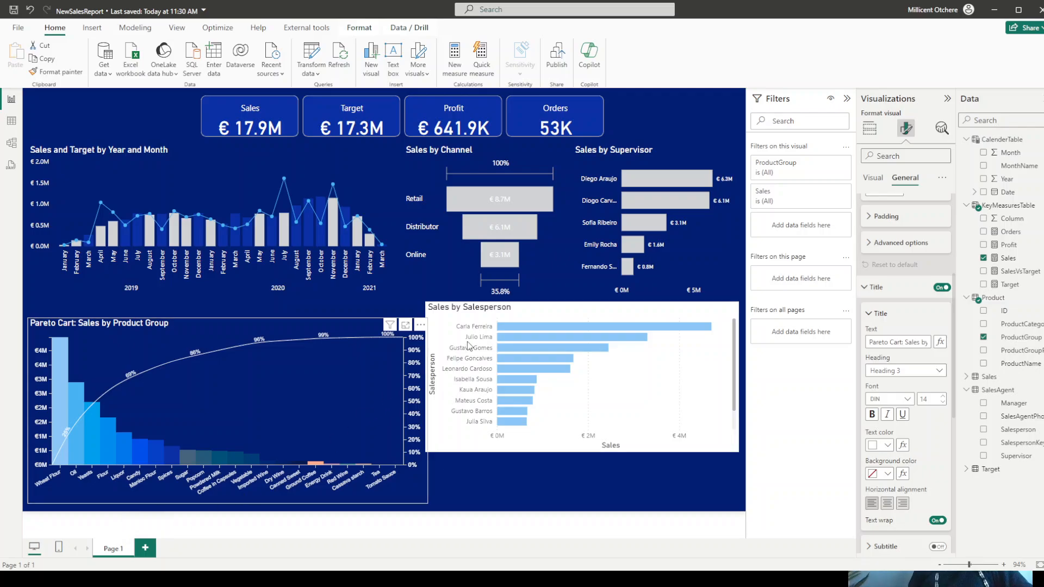
- Resize the Sales by Salesperson chart to a height of 360 and a width of 610
click(559, 314)
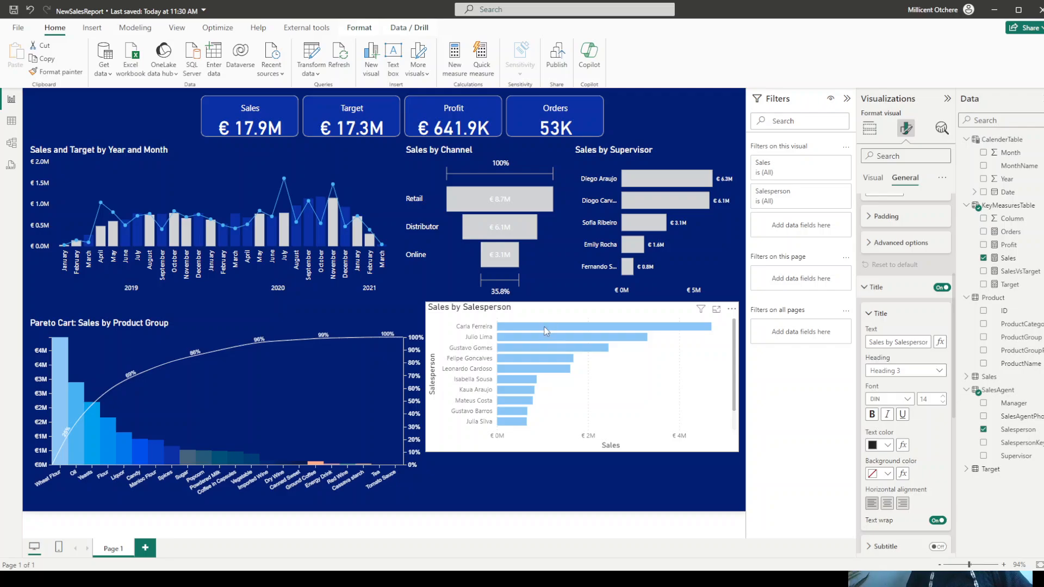
mouse_move(544, 326)
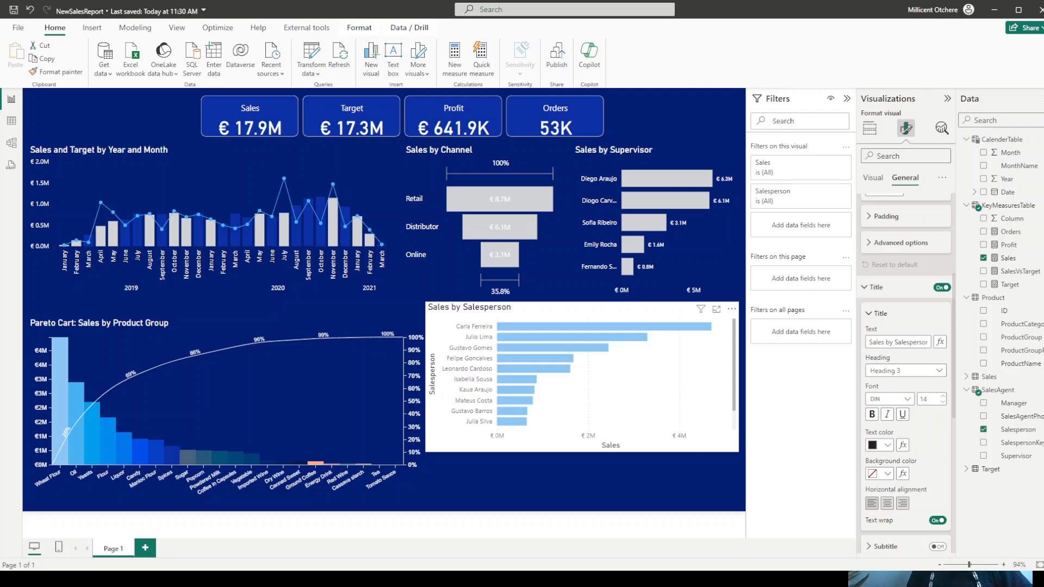
scroll(906, 375, up, 3)
scroll(906, 375, up, 1)
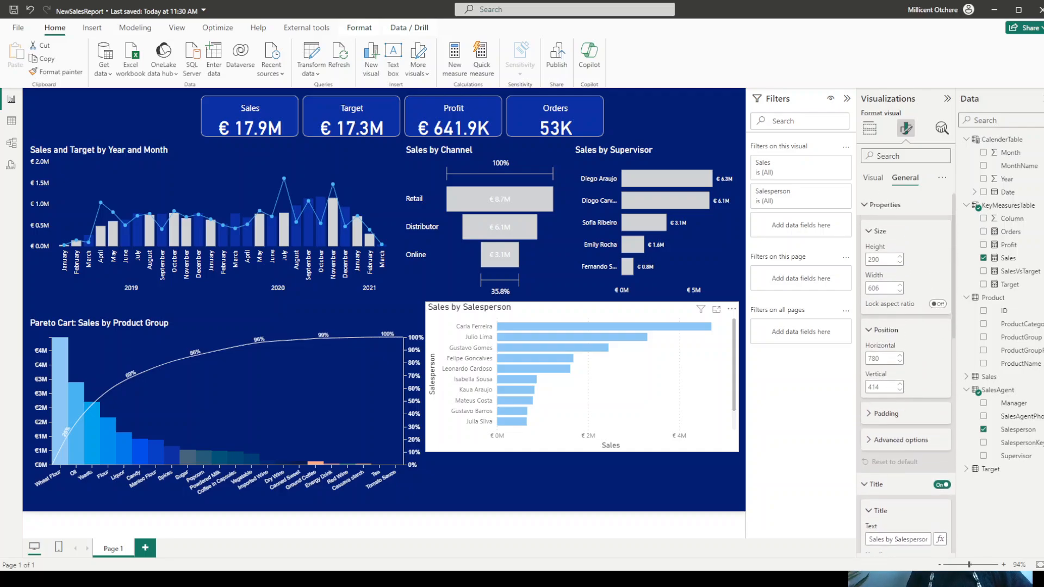
double_click(873, 260)
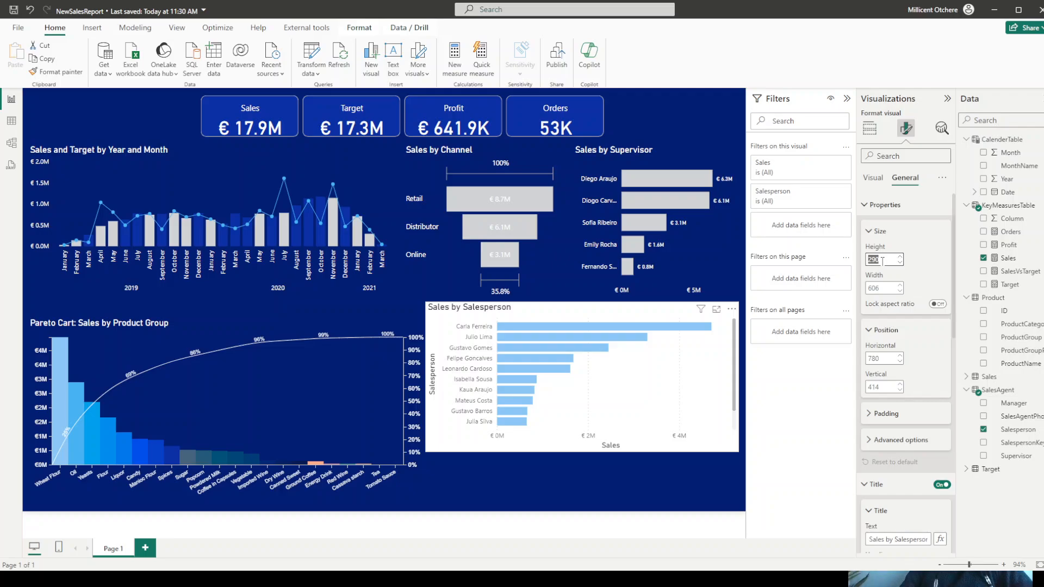
text(360)
key(Return)
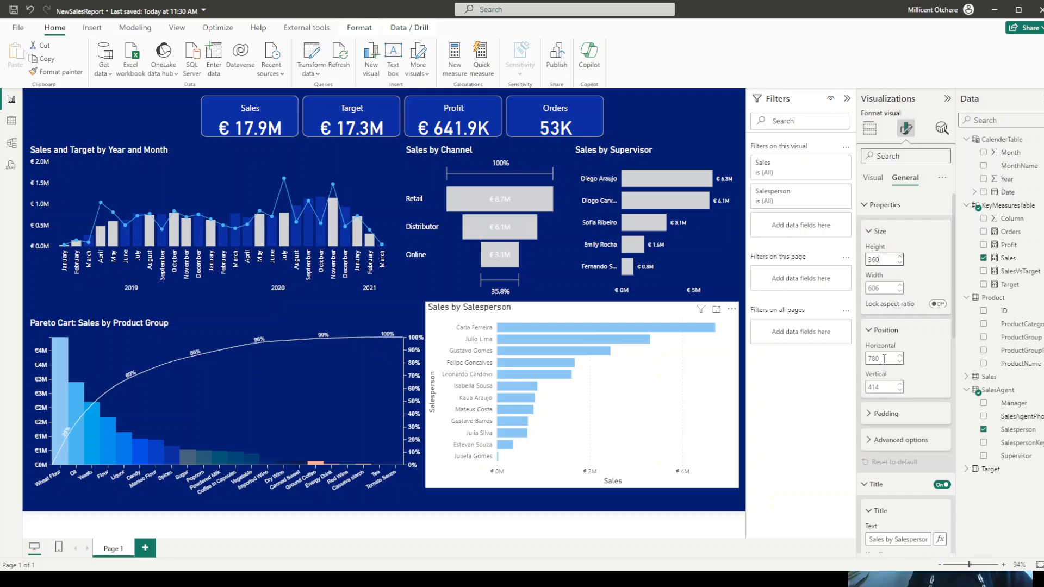
double_click(881, 288)
text(60)
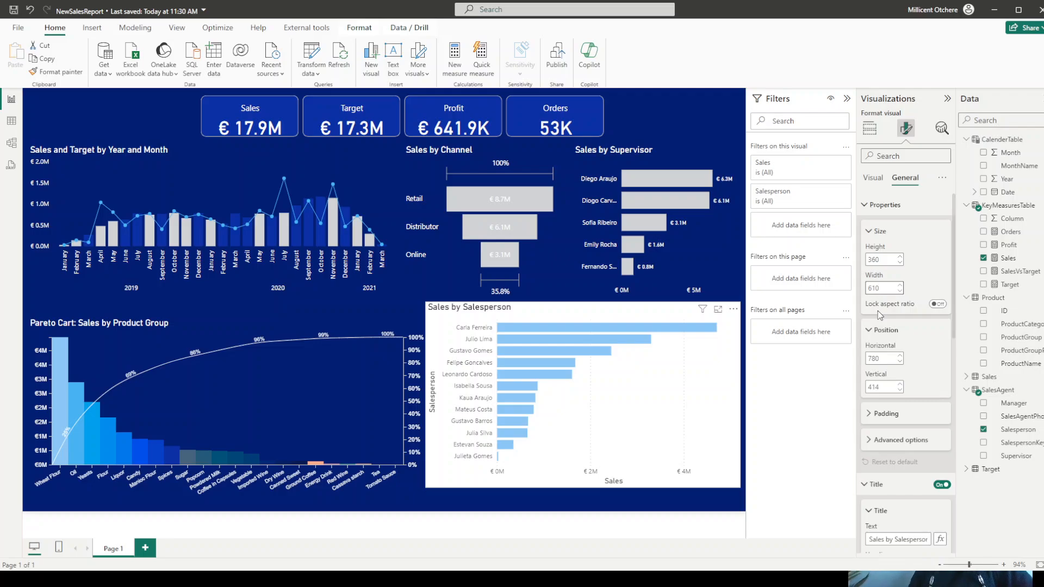
- Set the vertical position of the Sales by Salesperson chart to 460
click(878, 359)
double_click(894, 359)
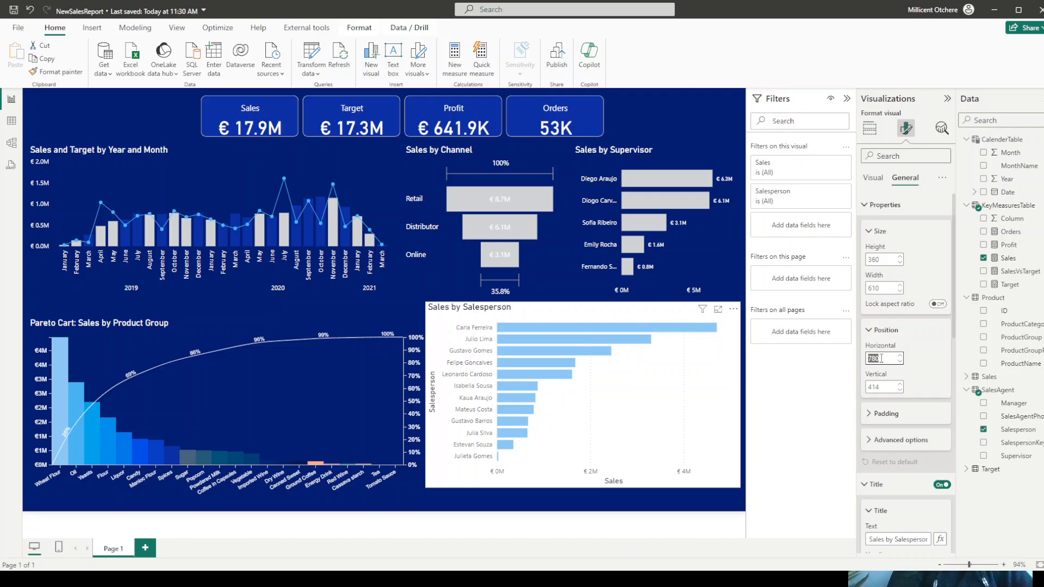
double_click(881, 387)
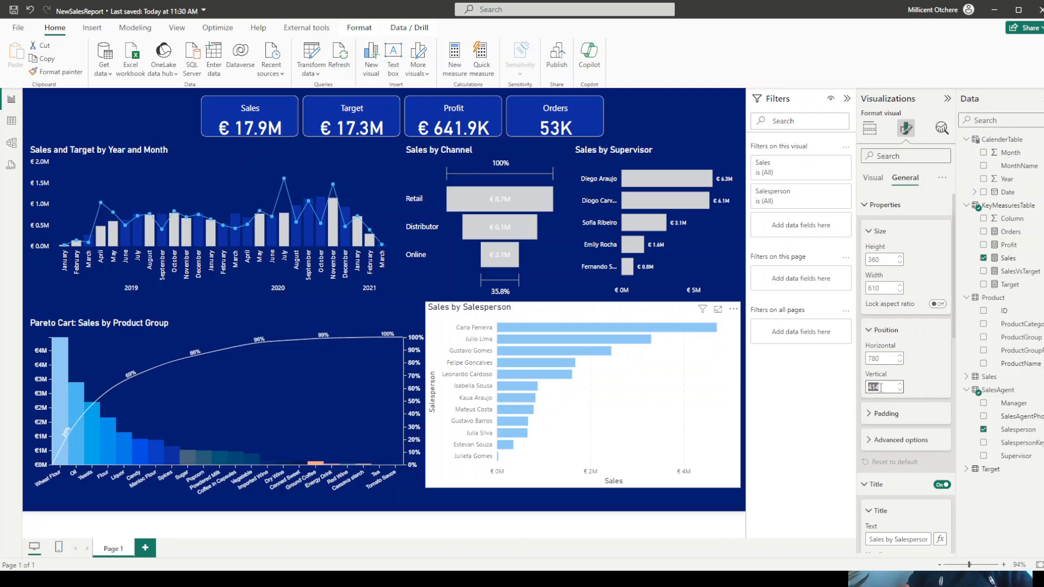
text(460)
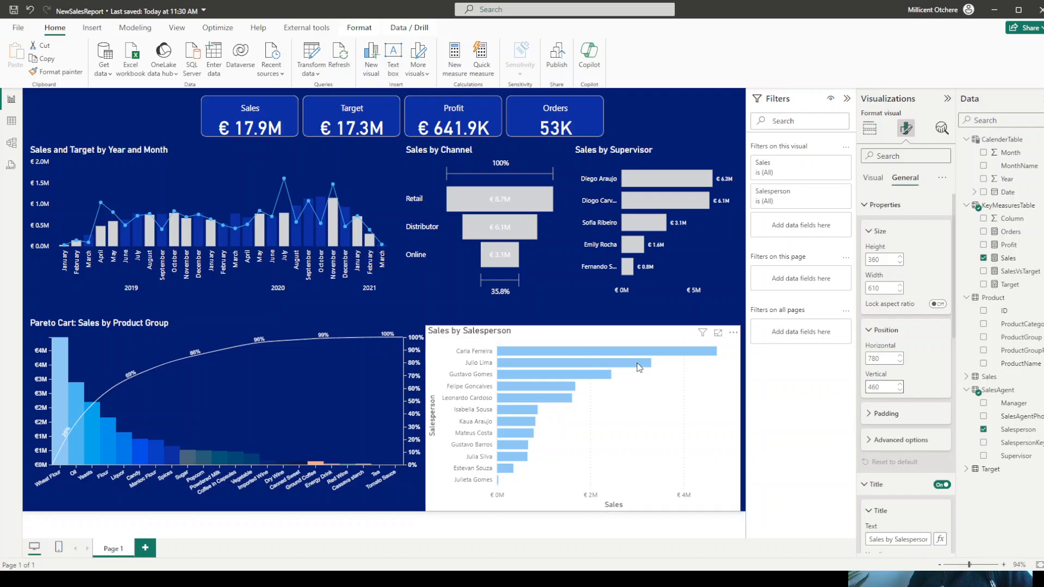
- Align the Sales by Salesperson chart with the Pareto chart by setting its vertical position to 445
click(101, 349)
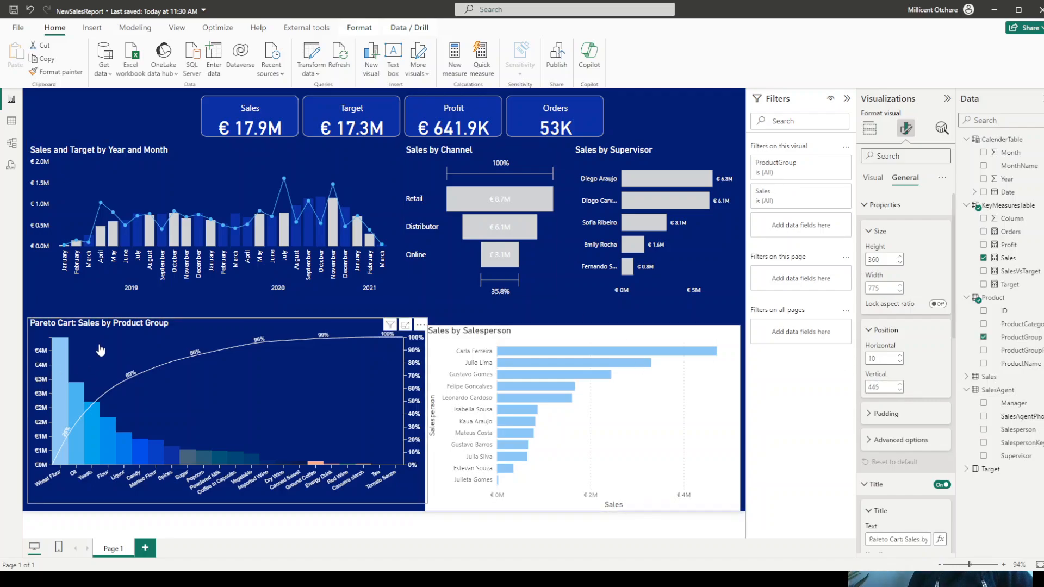
click(524, 337)
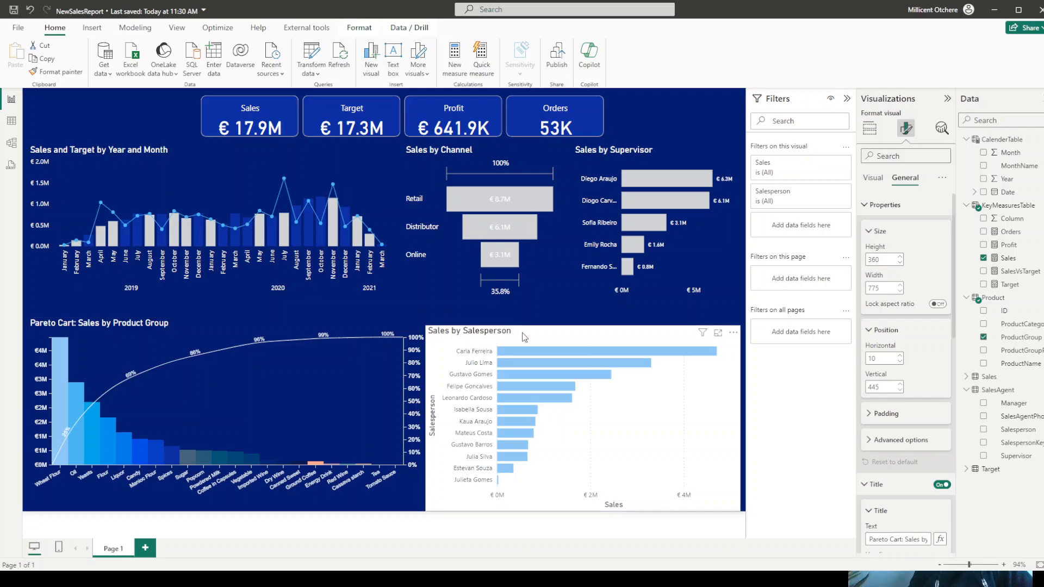
double_click(880, 386)
text(445)
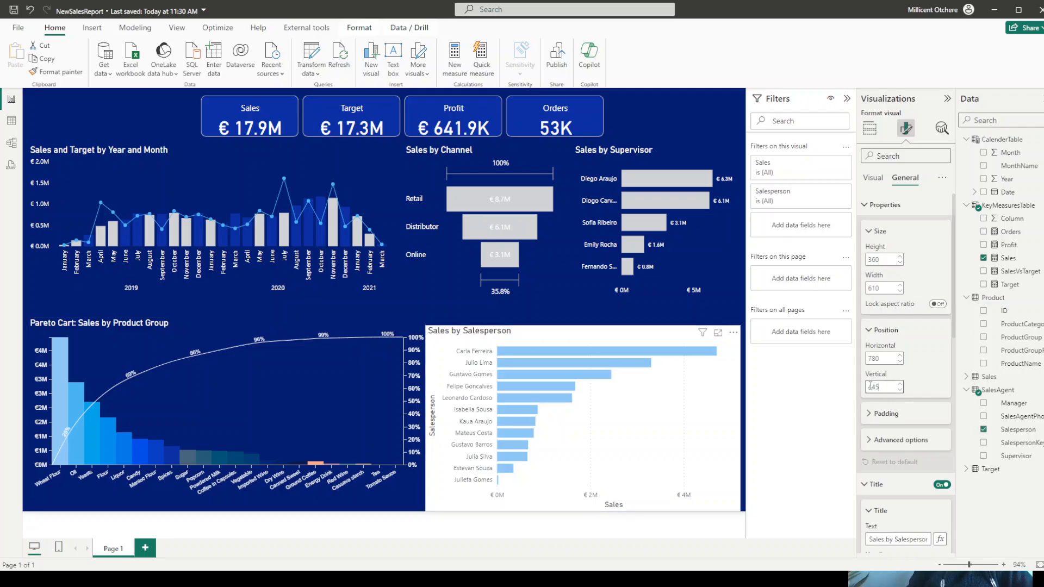
key(Return)
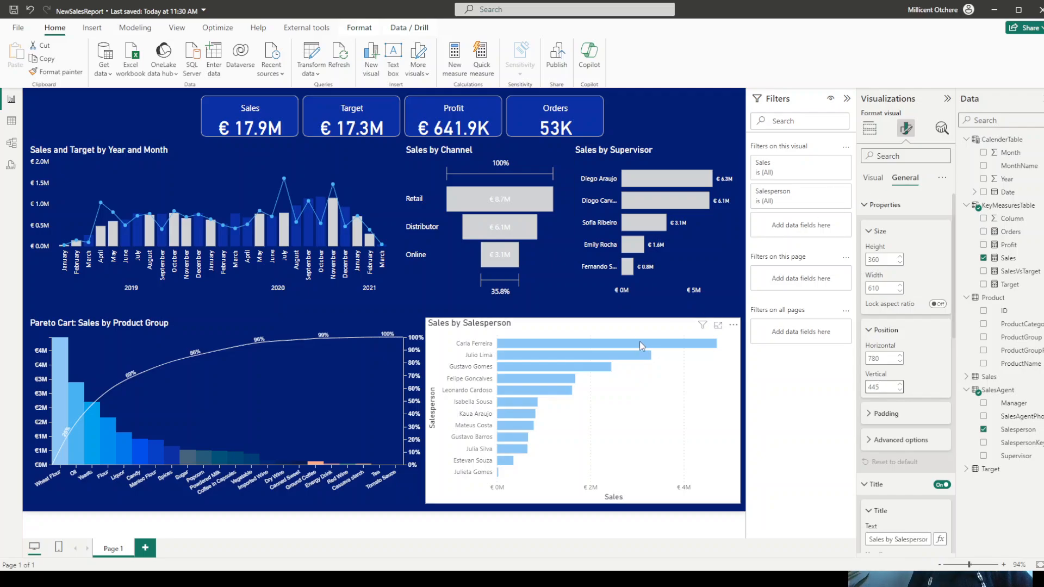
- Convert the Sales by Salesperson bar chart to a treemap and set its background transparency to 100%
click(870, 134)
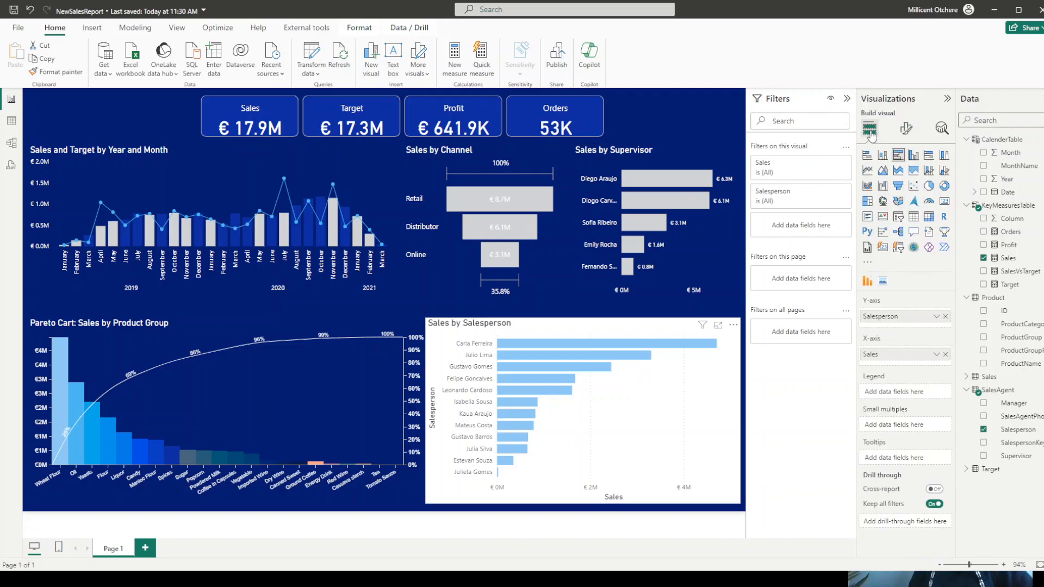
click(868, 202)
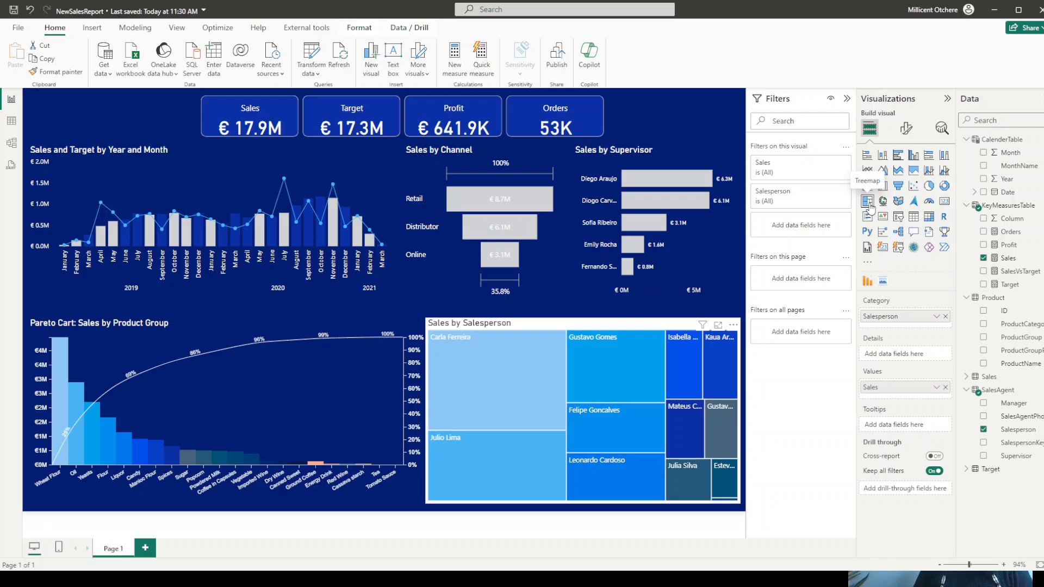
click(906, 130)
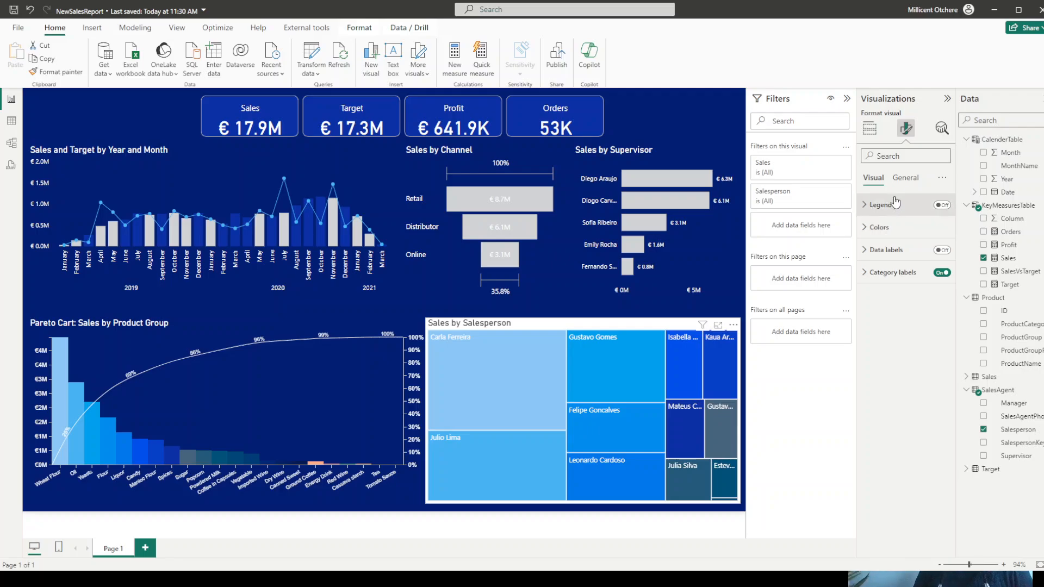
click(906, 181)
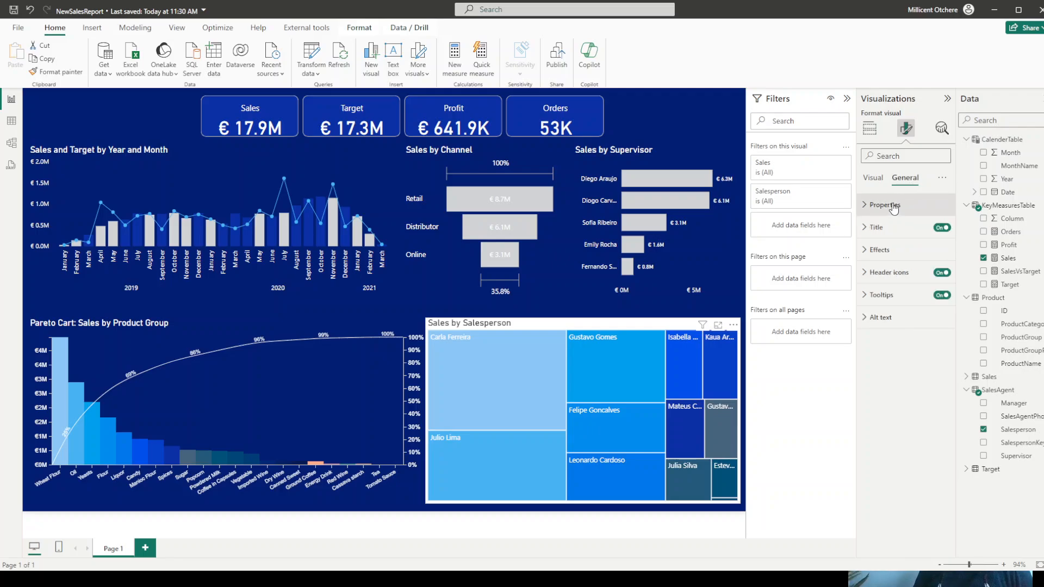
click(880, 251)
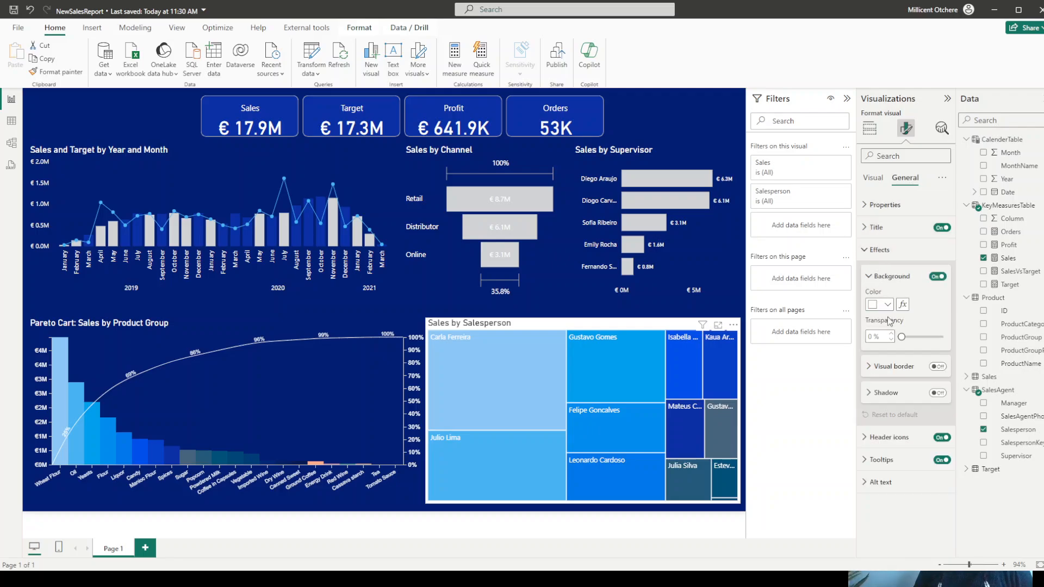
drag(902, 338, 945, 338)
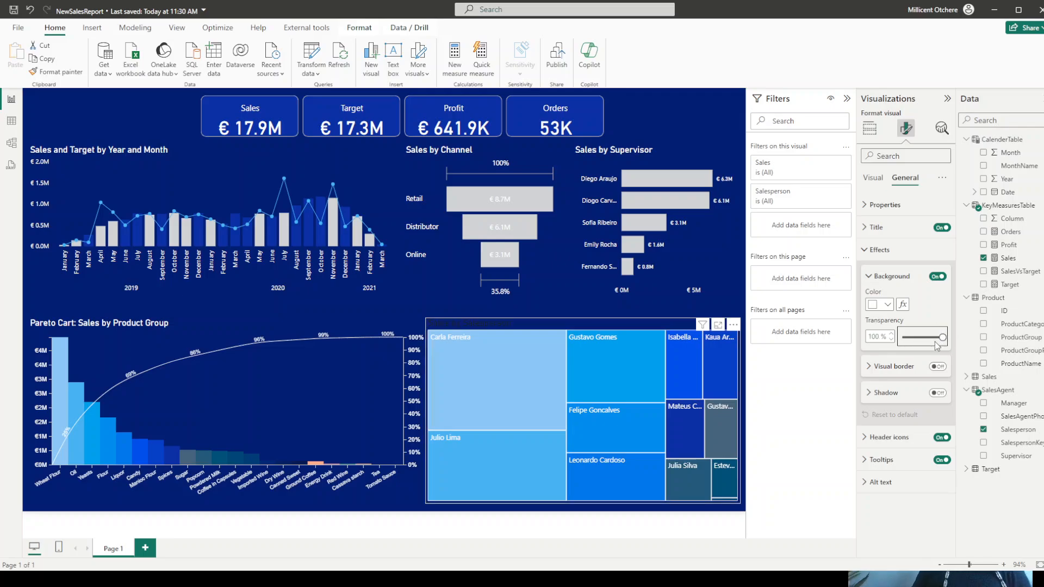
- Change the Sales by Salesperson treemap's title color to white and turn on its data labels
click(877, 227)
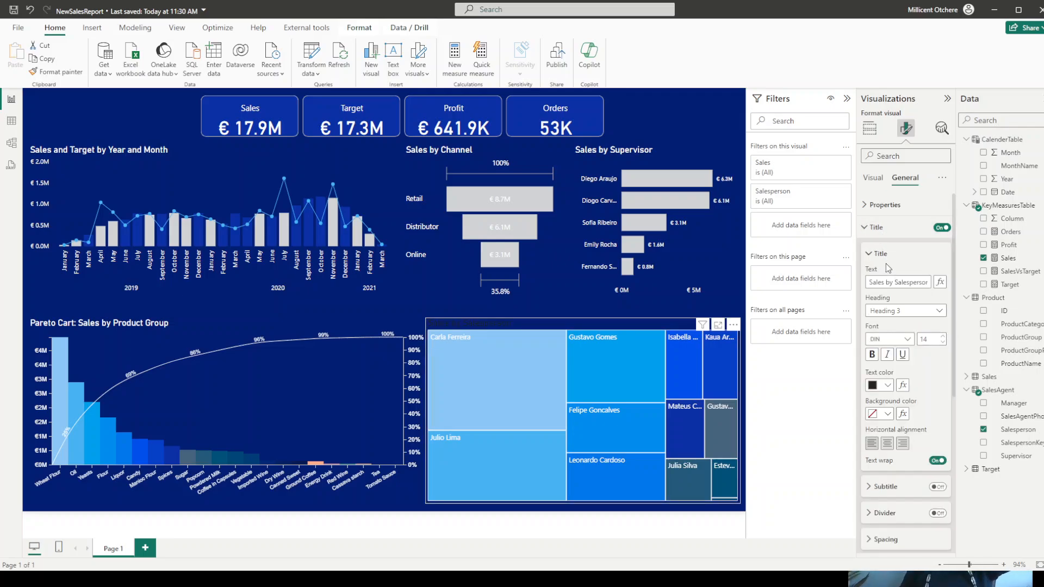
click(886, 383)
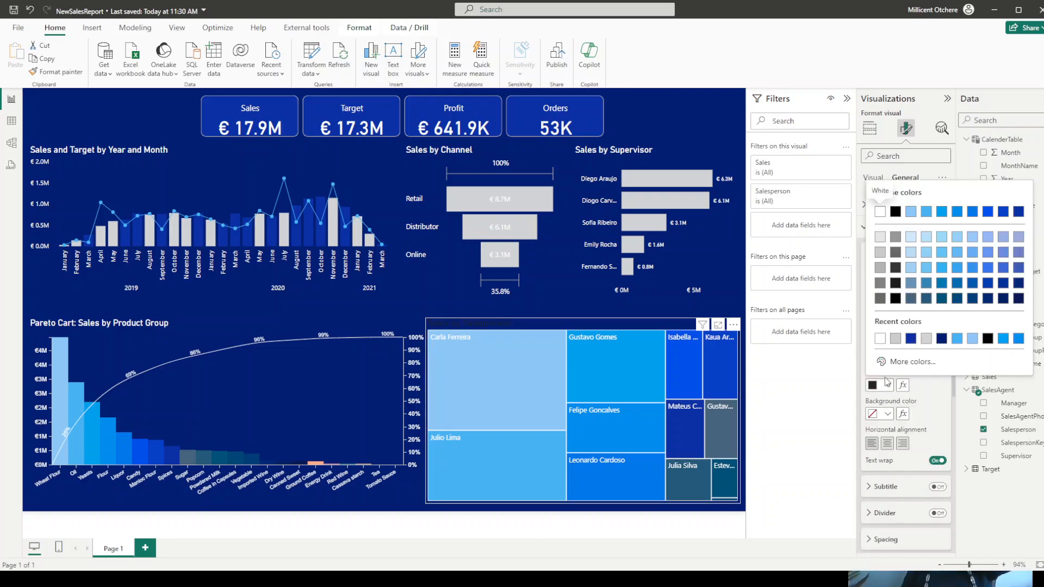
click(879, 339)
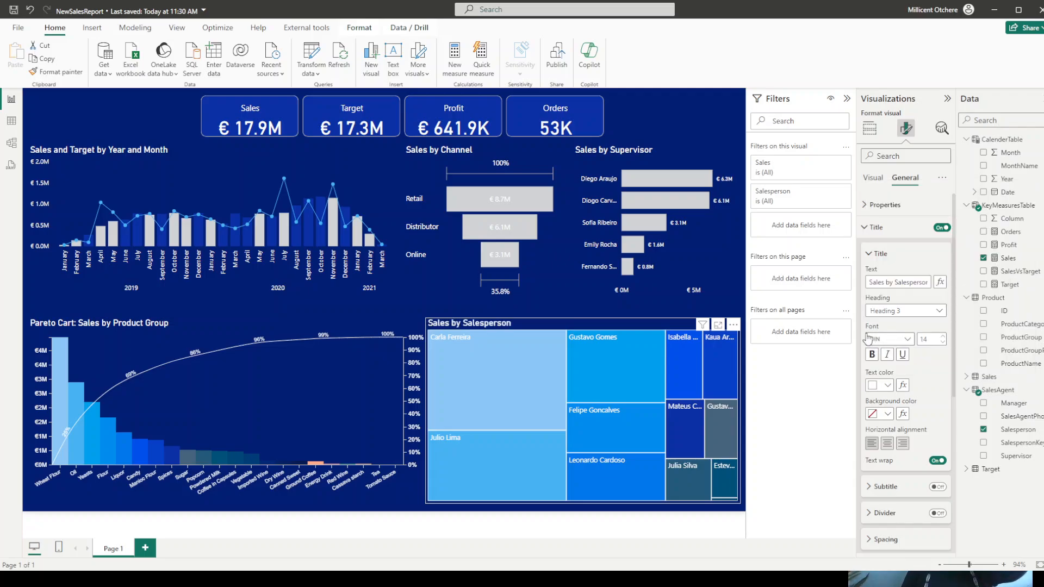
click(869, 228)
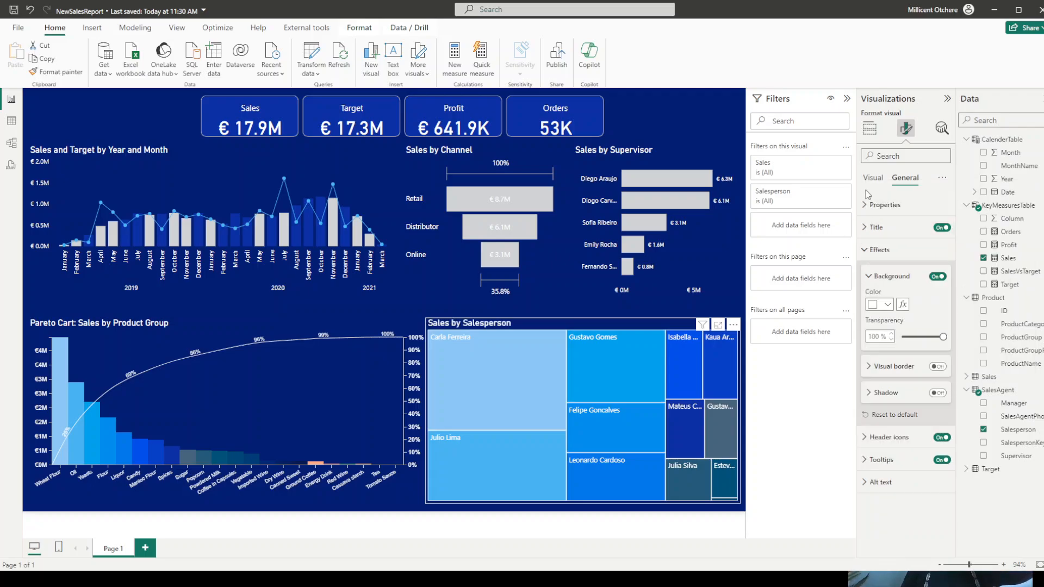
click(872, 179)
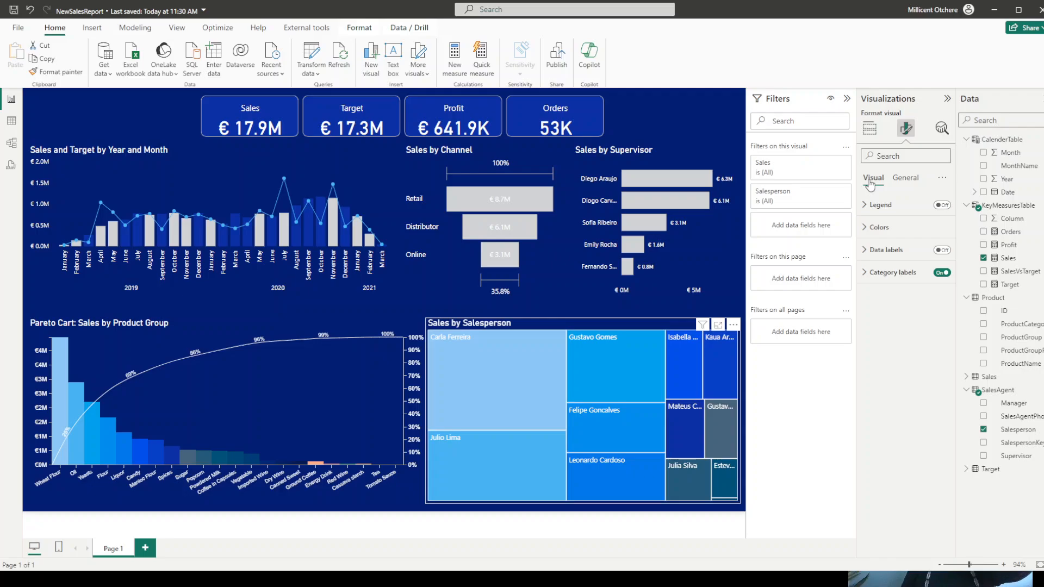
click(942, 251)
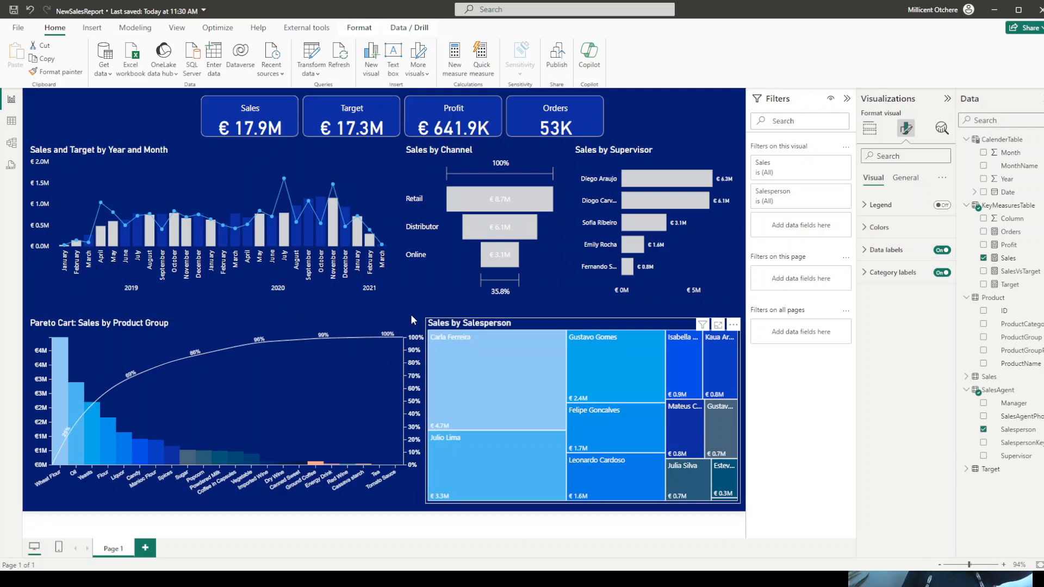
- Set the Pareto chart's horizontal position to 5
click(370, 325)
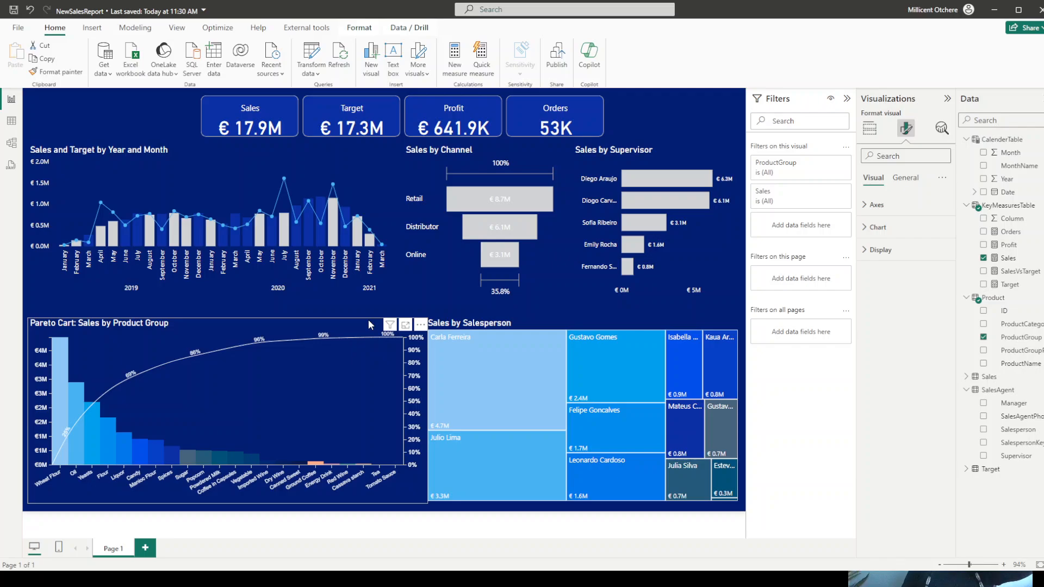
click(905, 178)
click(883, 208)
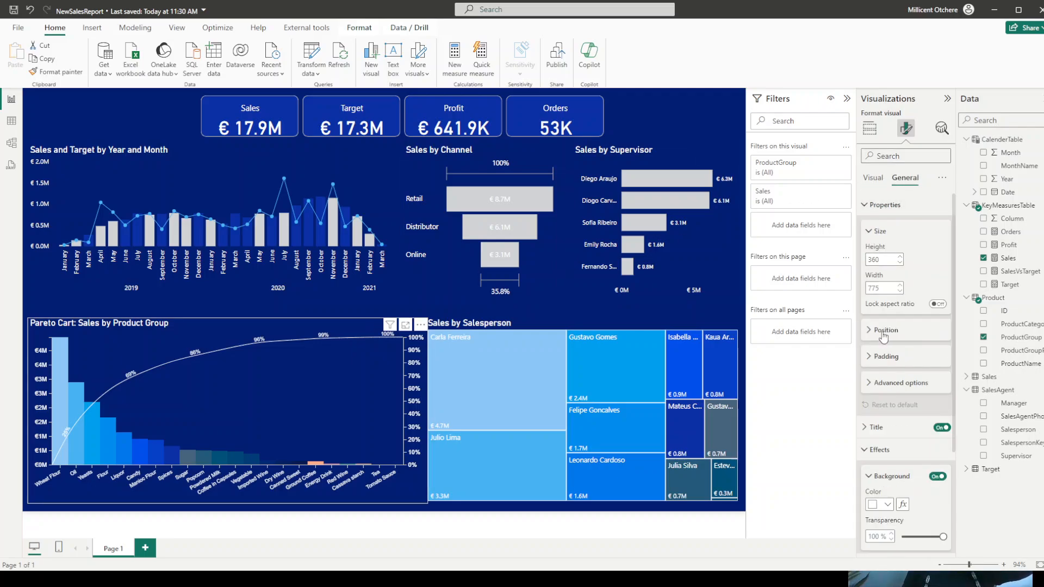
click(885, 330)
double_click(869, 358)
text(5)
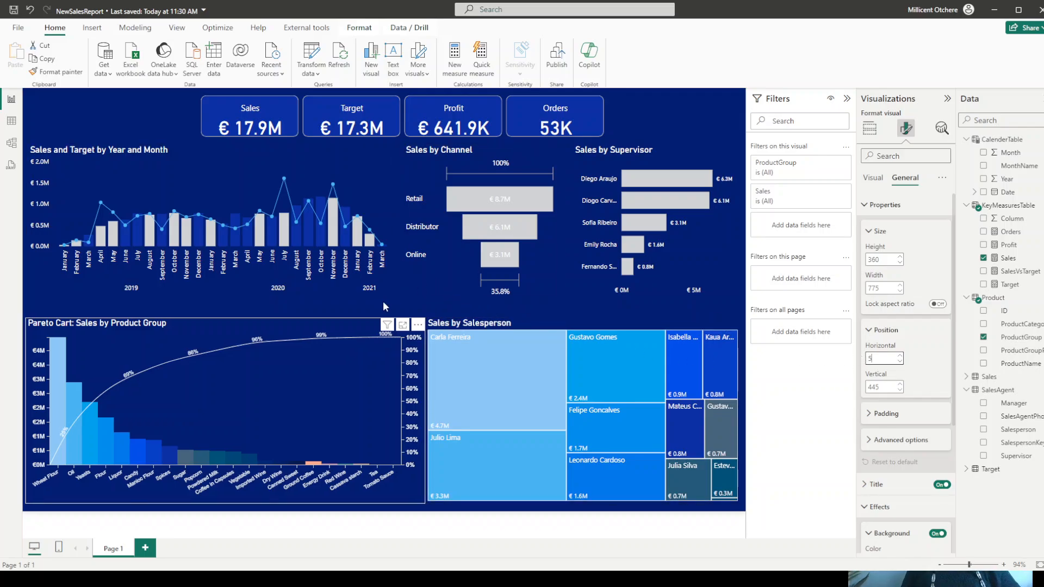
click(402, 300)
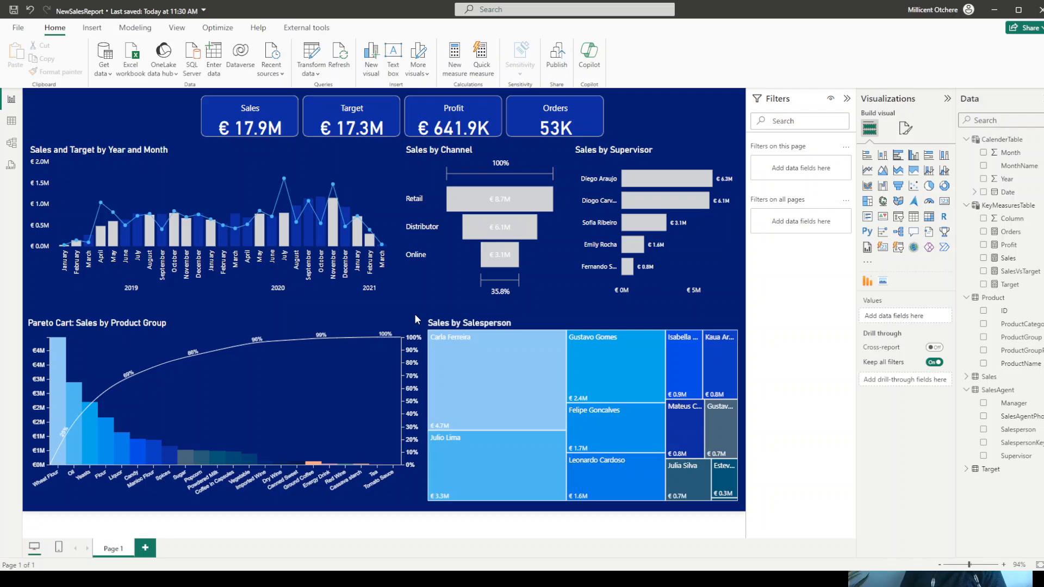
- Check the ProductGroupPhotoURL column in the Product table's data and add a new page to the report
mouse_move(55, 361)
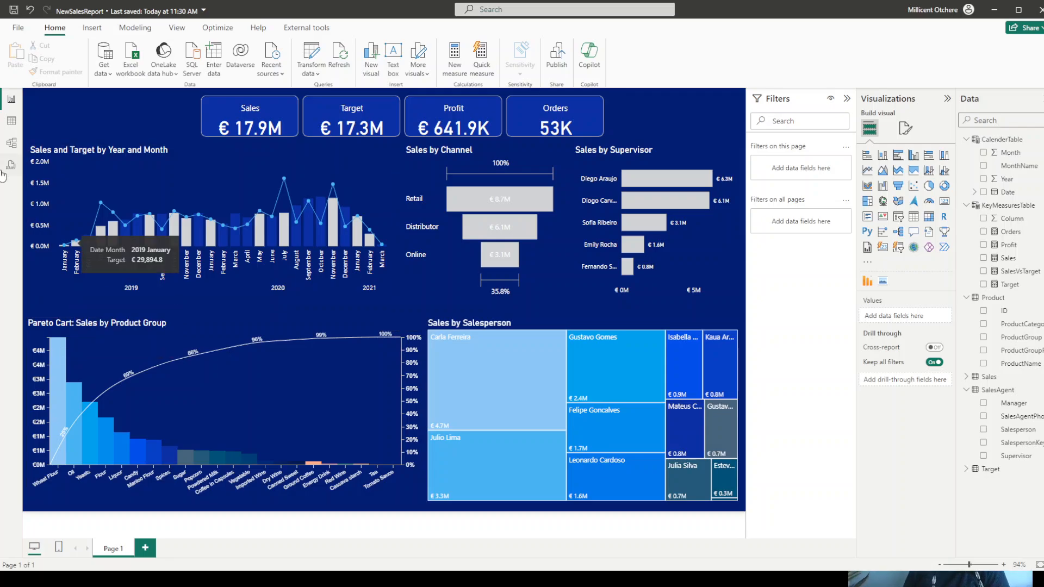
click(12, 121)
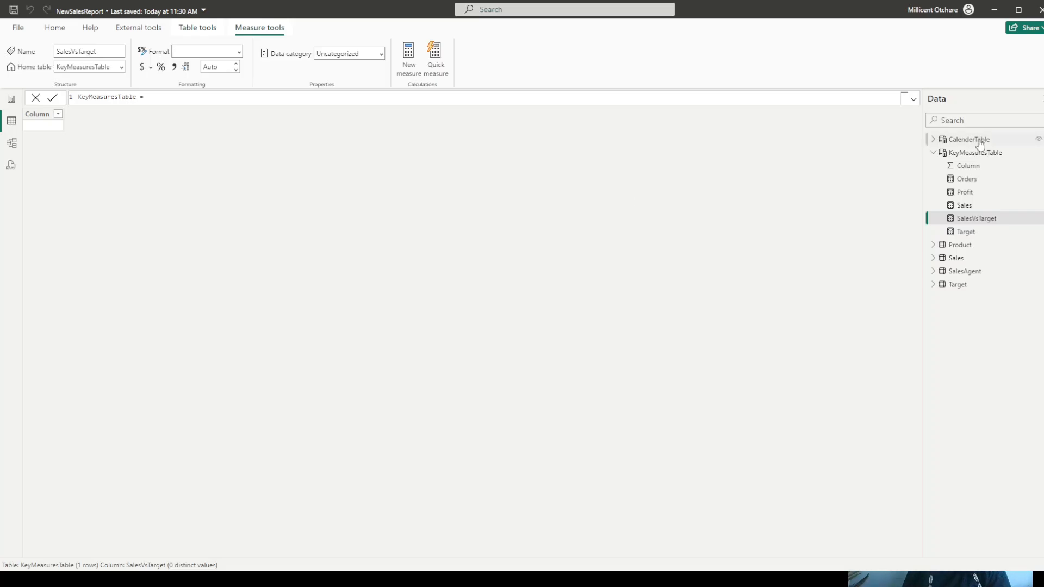
click(959, 246)
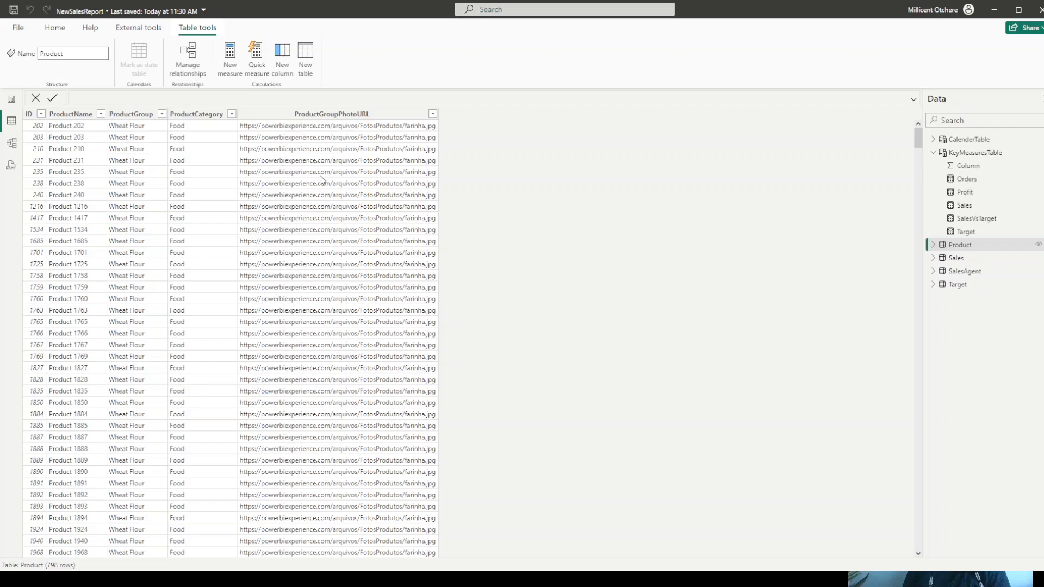
click(345, 115)
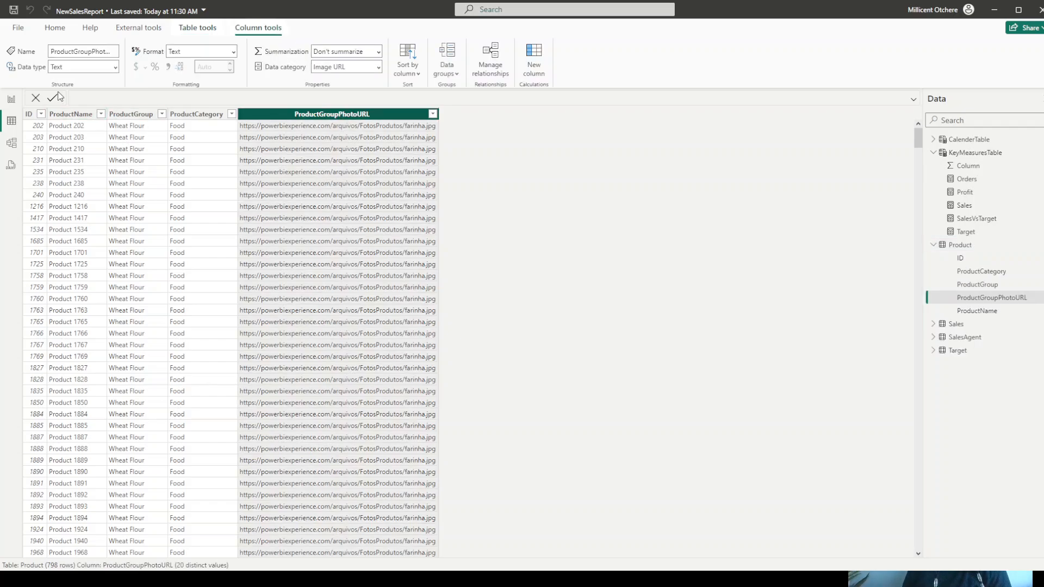
click(12, 101)
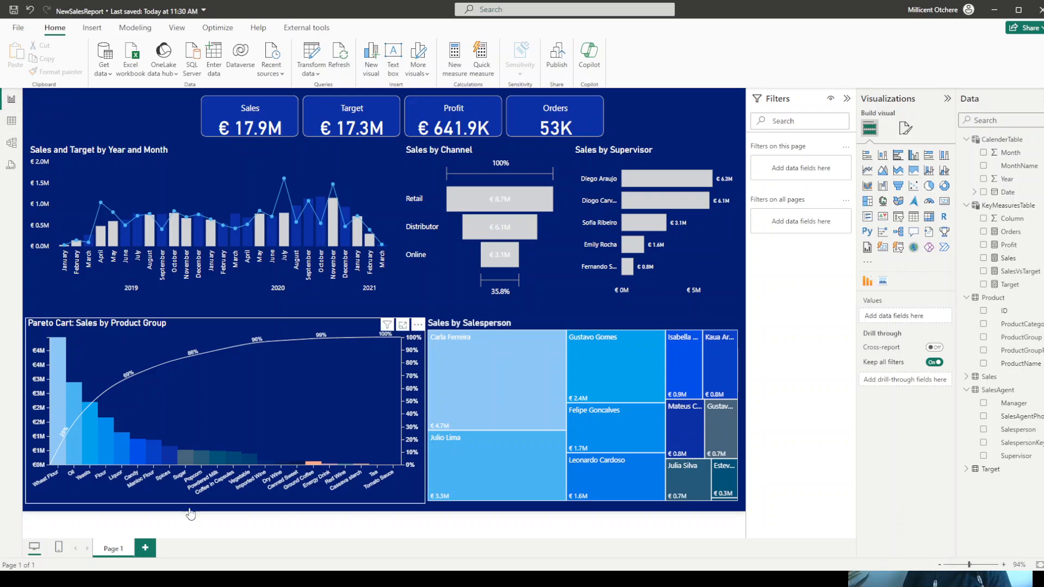
click(146, 549)
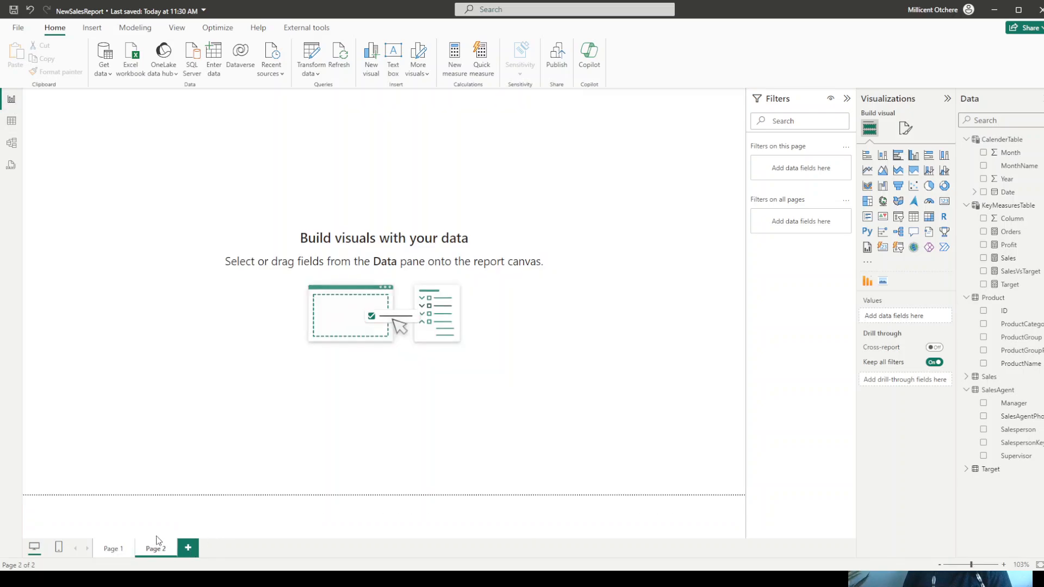
- Set the canvas type of Page 2 to Tooltip in the page's canvas settings
click(906, 129)
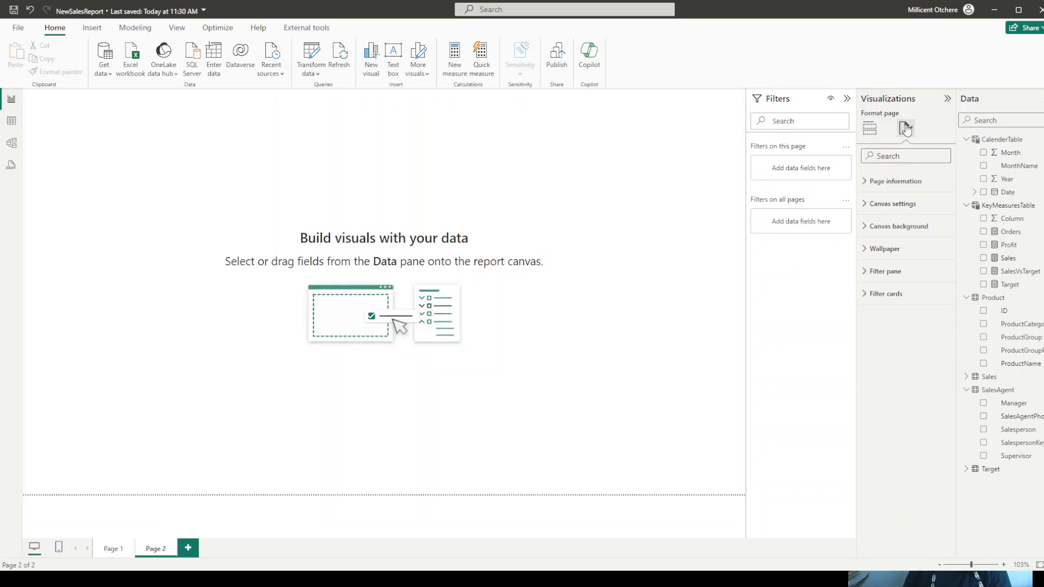
click(884, 205)
click(888, 241)
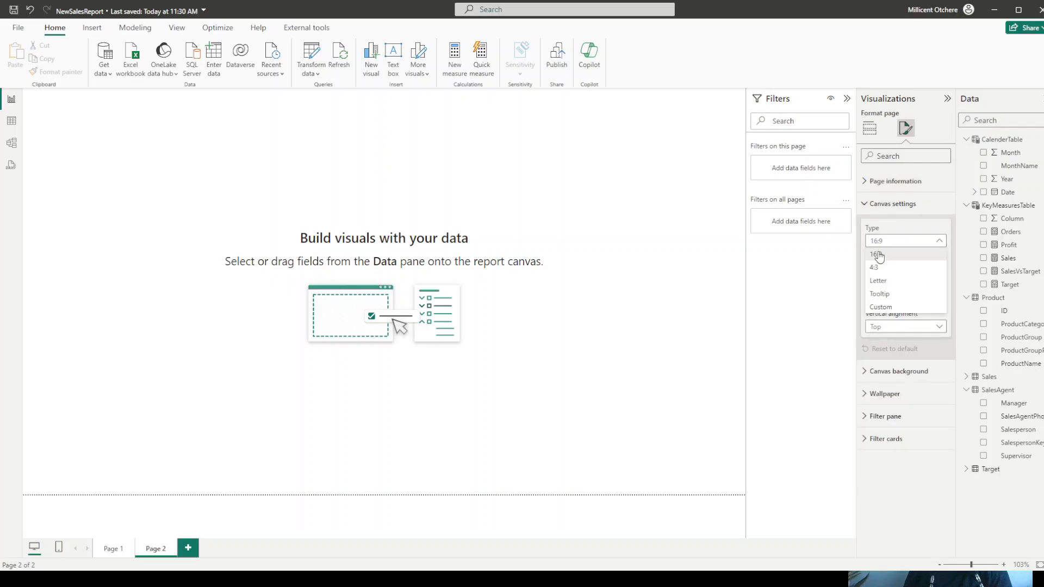
click(880, 294)
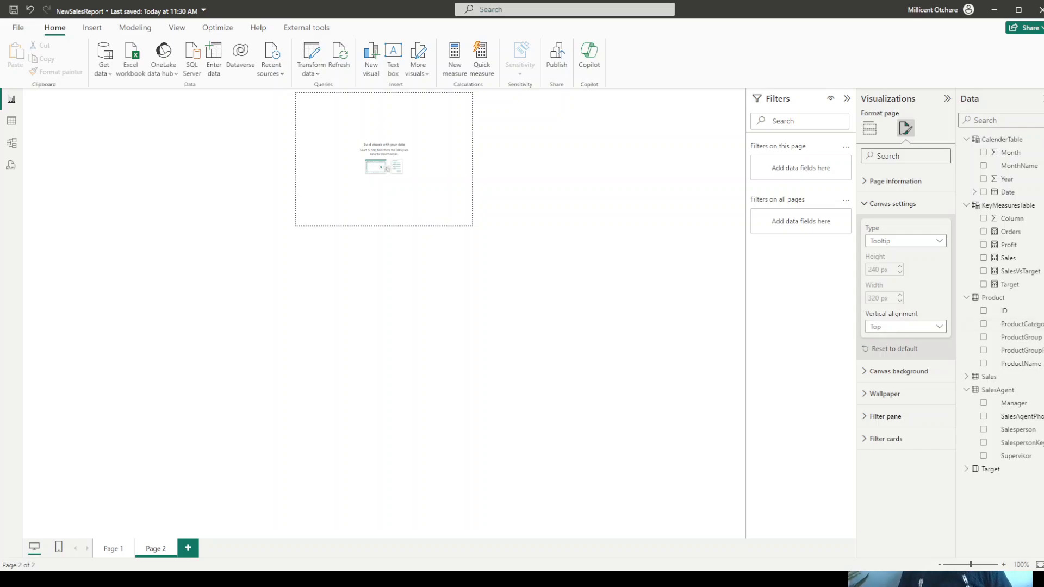
click(865, 204)
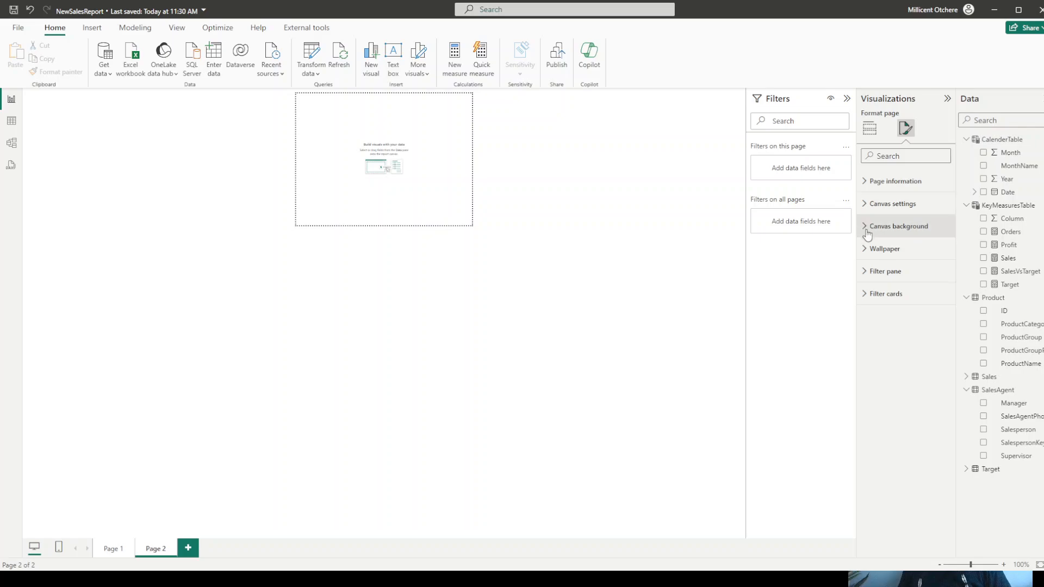
- Set the tooltip page's canvas background to color #0B31A5 with 0% transparency
click(865, 226)
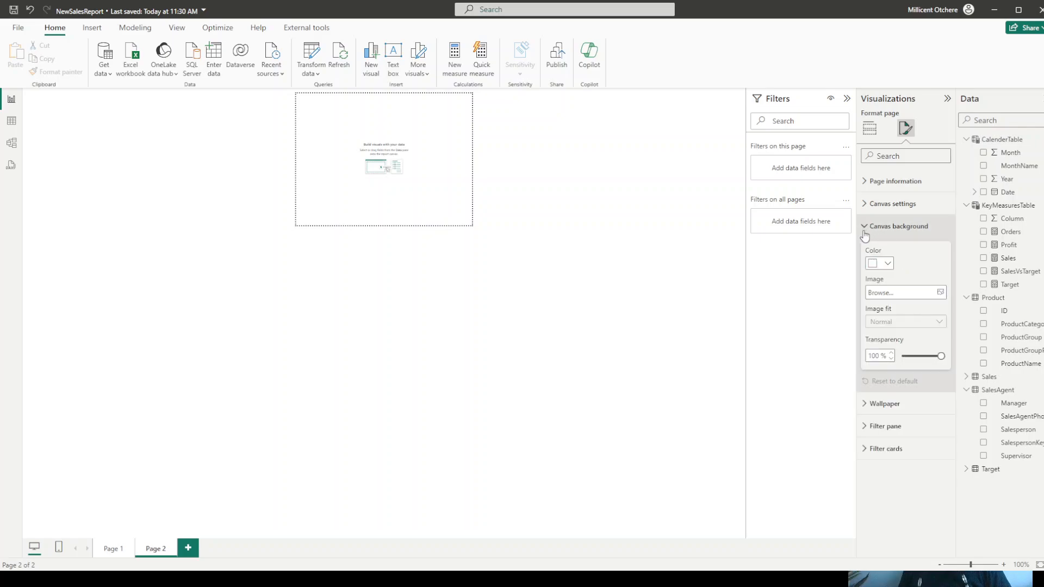
click(887, 265)
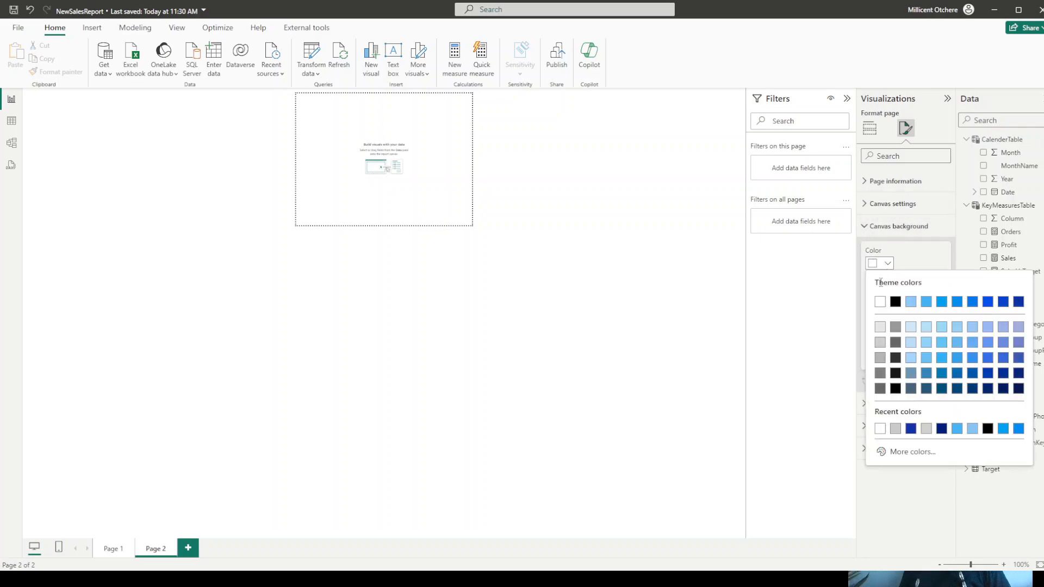
click(901, 455)
key(ctrl+v)
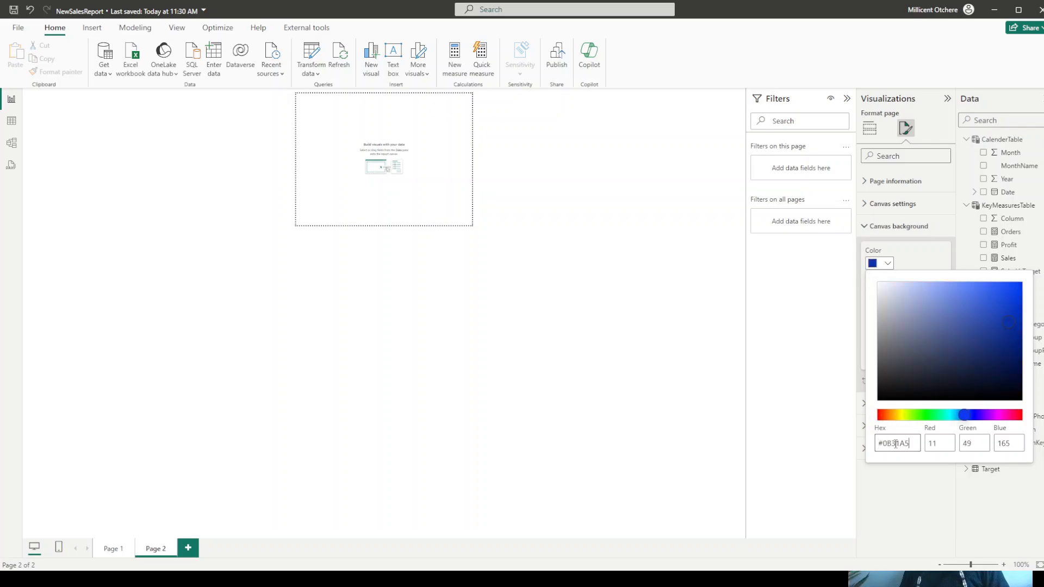
click(838, 393)
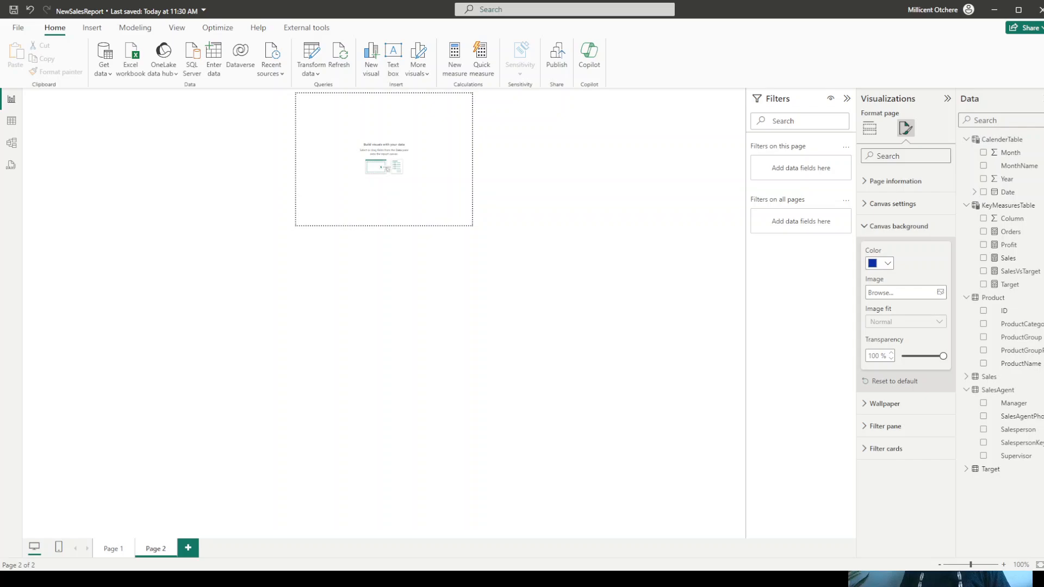
drag(944, 356, 888, 359)
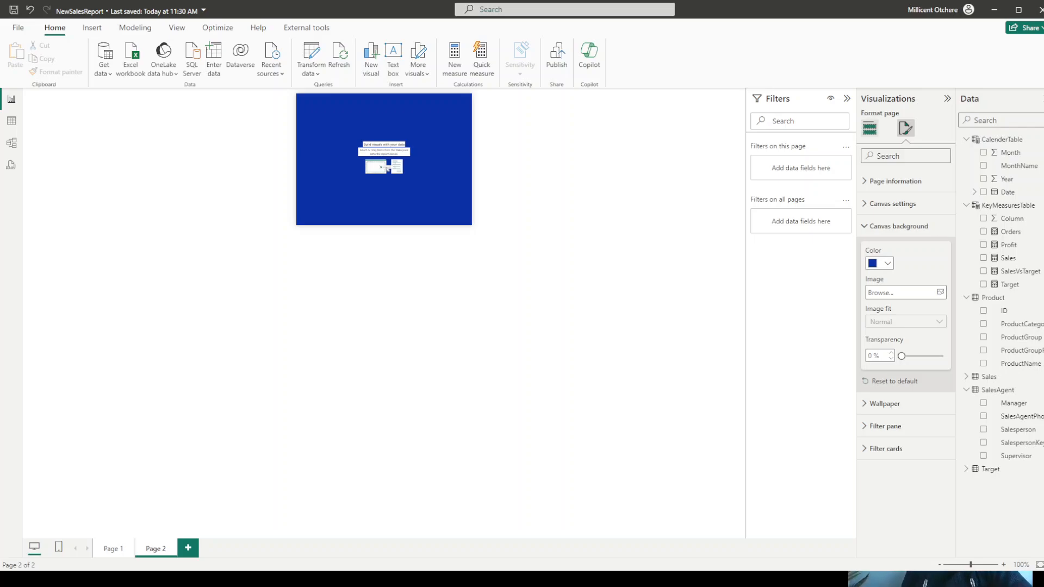
- Add a table of ProductGroupPhotoURL to the tooltip page and size it to height 95 and width 144
click(869, 129)
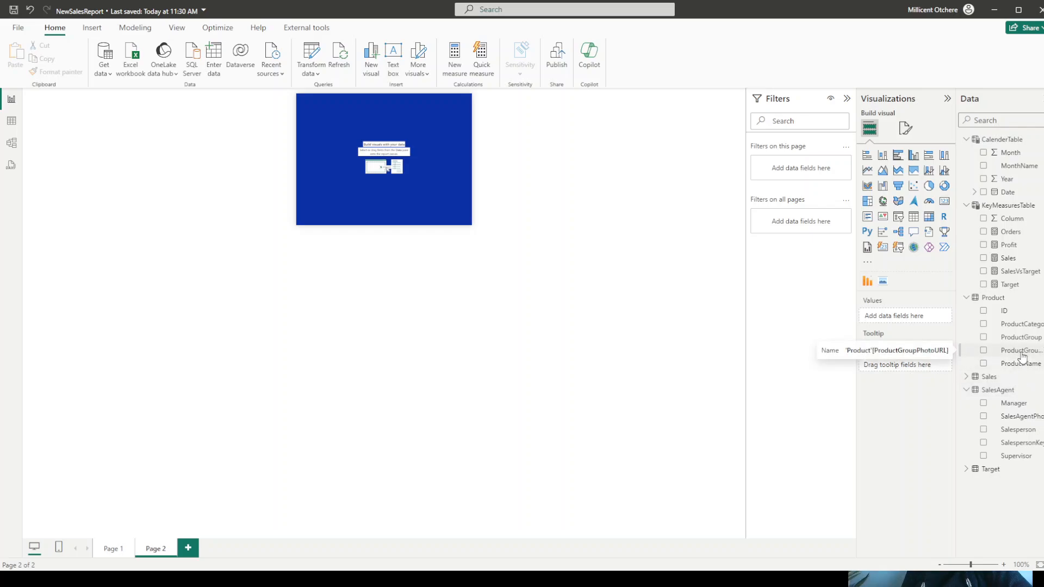
drag(1023, 356, 914, 321)
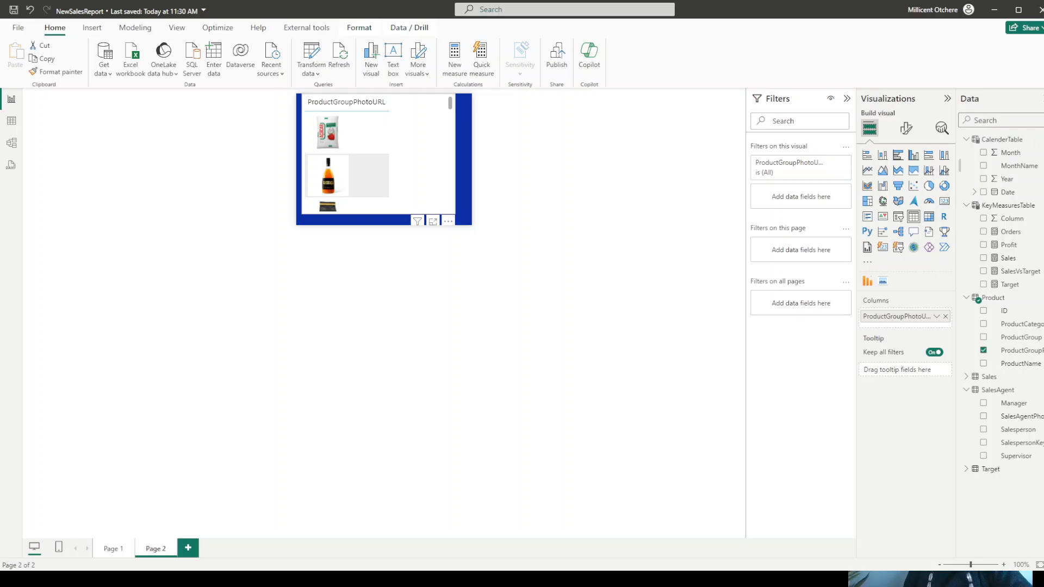
click(907, 128)
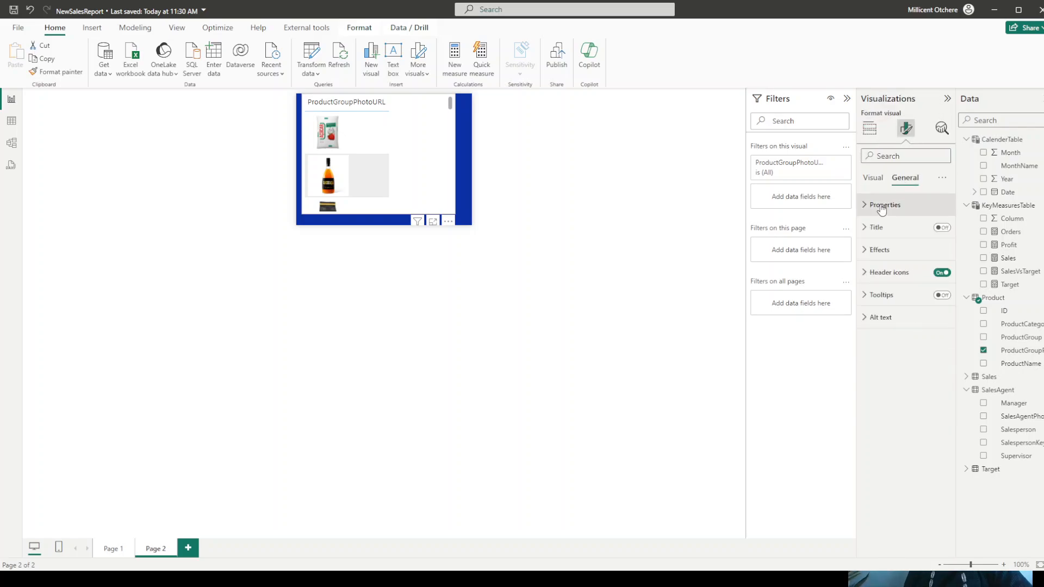
click(882, 211)
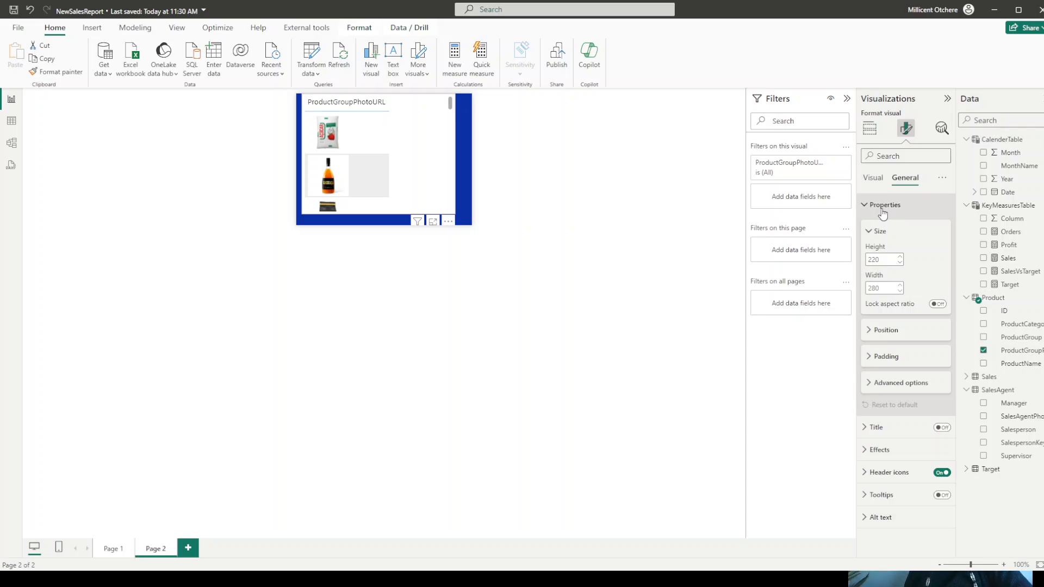
double_click(882, 260)
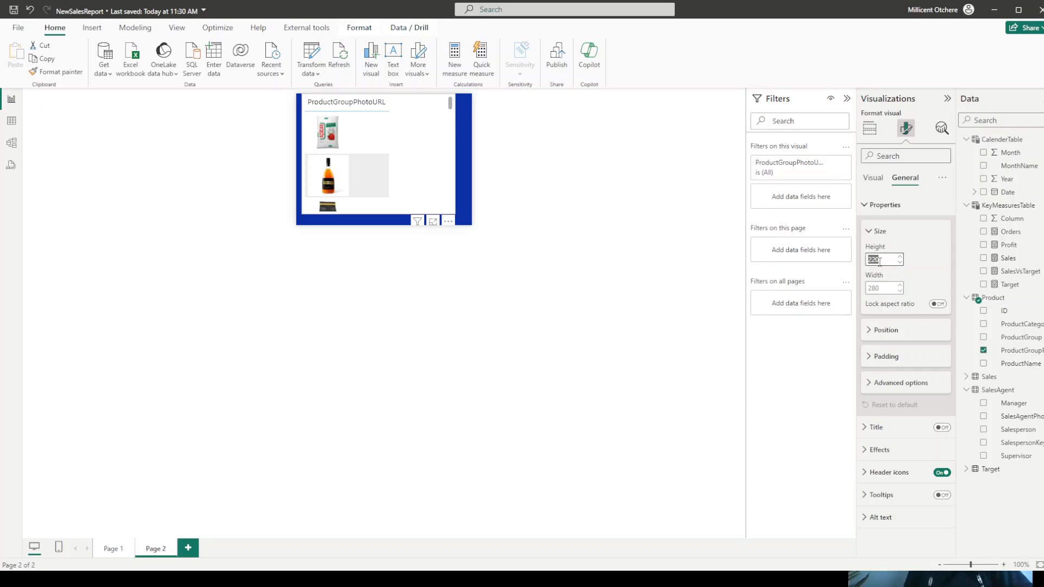
text(95)
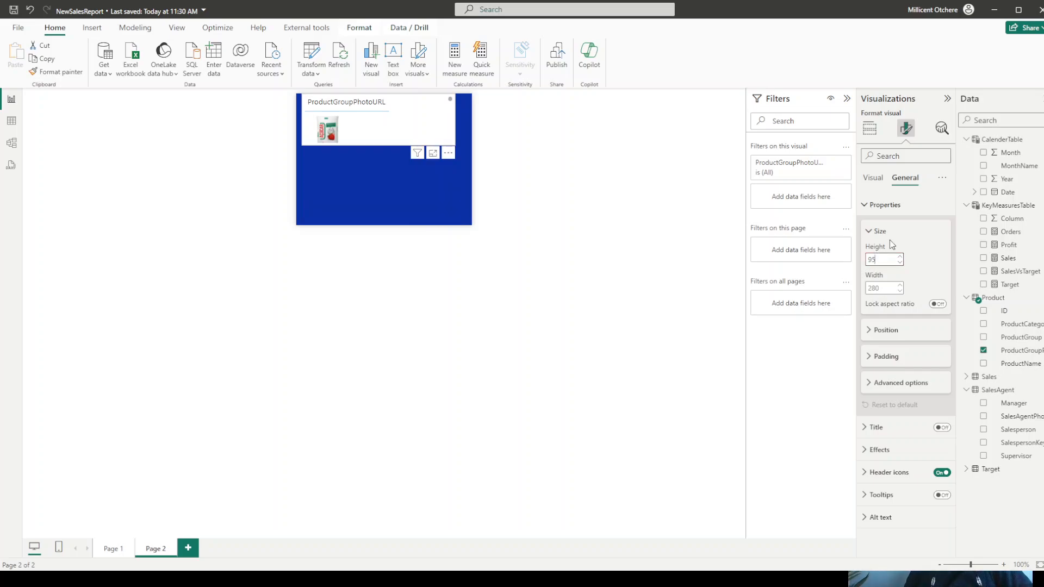
double_click(875, 289)
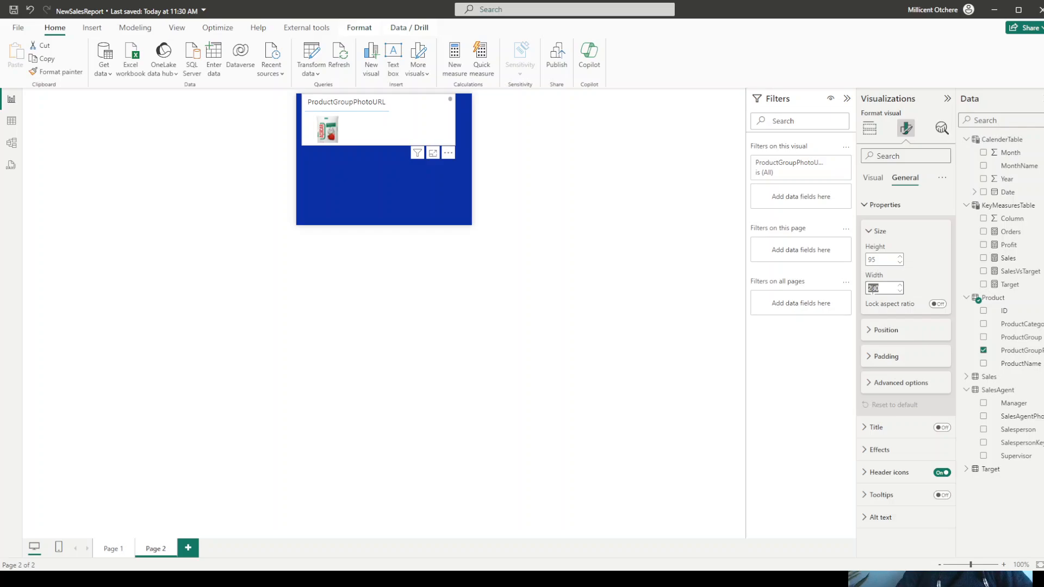
text(144)
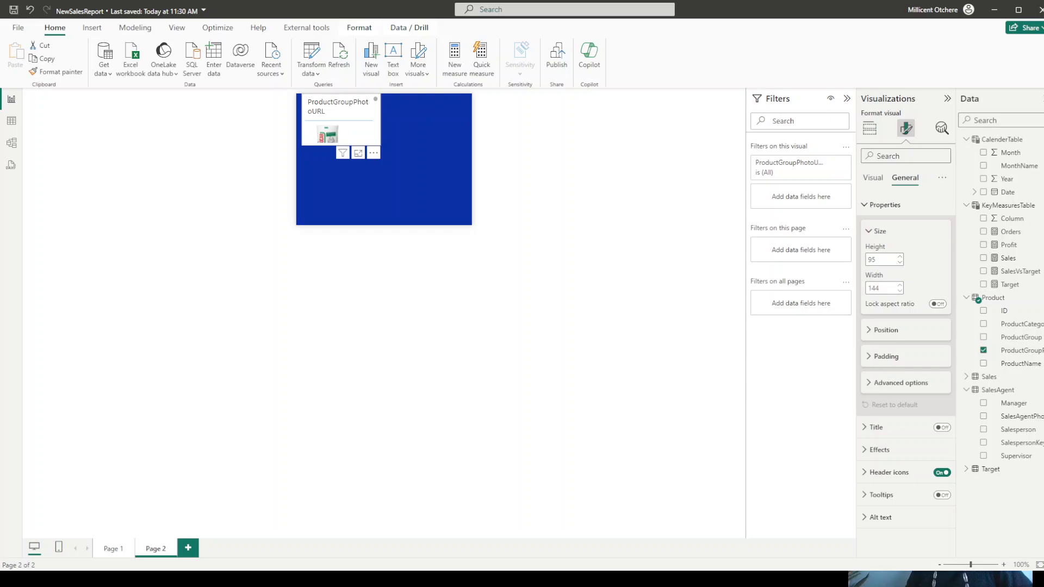
- Position the product photo table at horizontal 30 and vertical 5
click(885, 330)
double_click(884, 359)
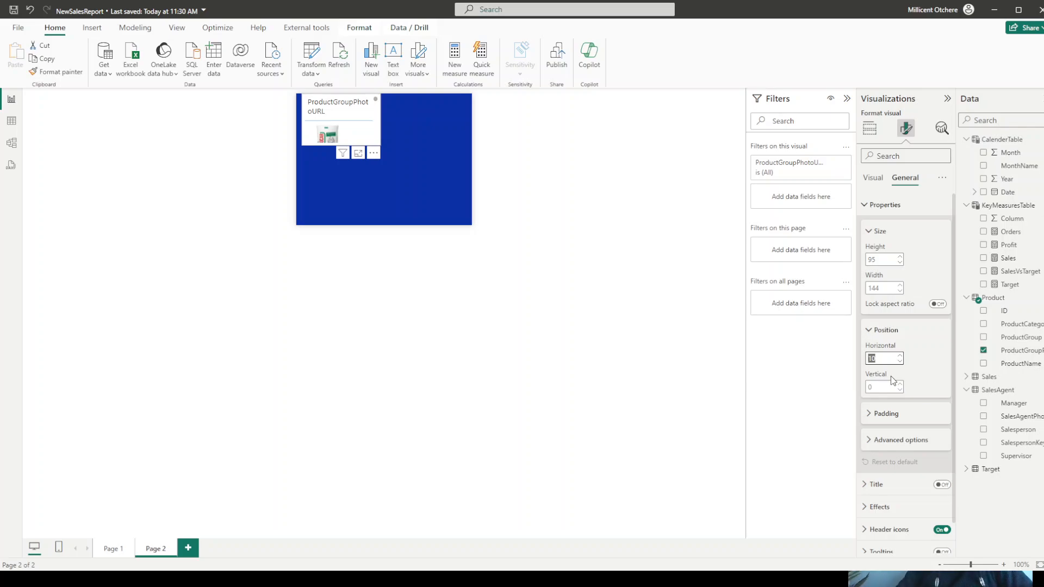
text(30)
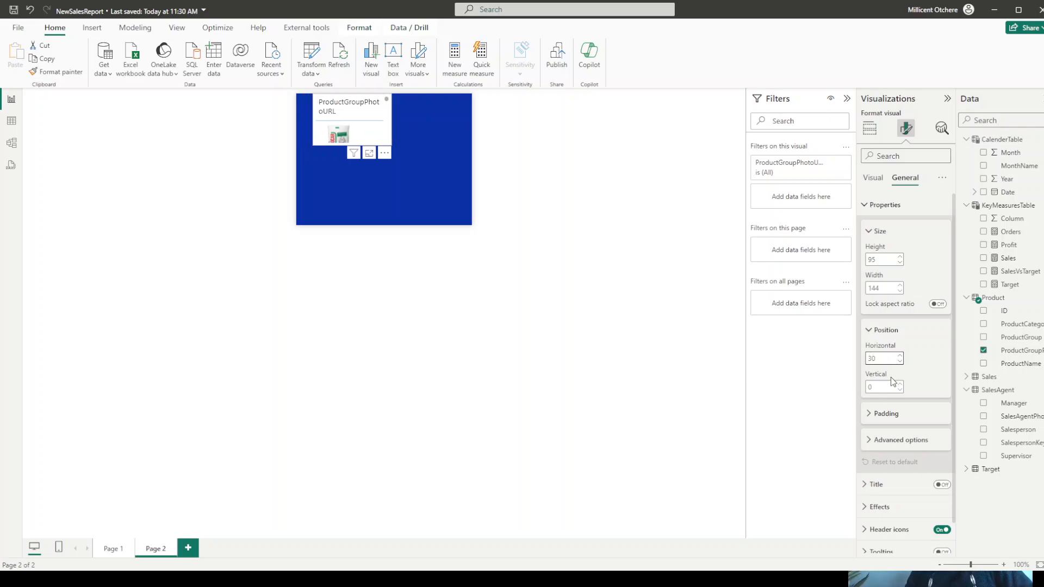
double_click(881, 386)
text(5)
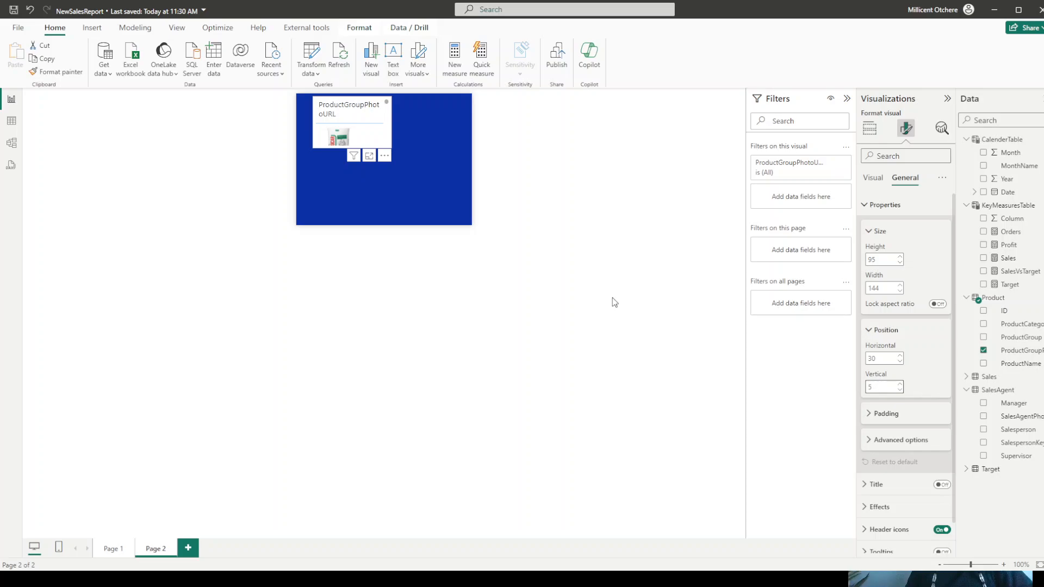
- Try adding the Sales measure to the tooltip page as a separate visual, and undo the addition
click(377, 216)
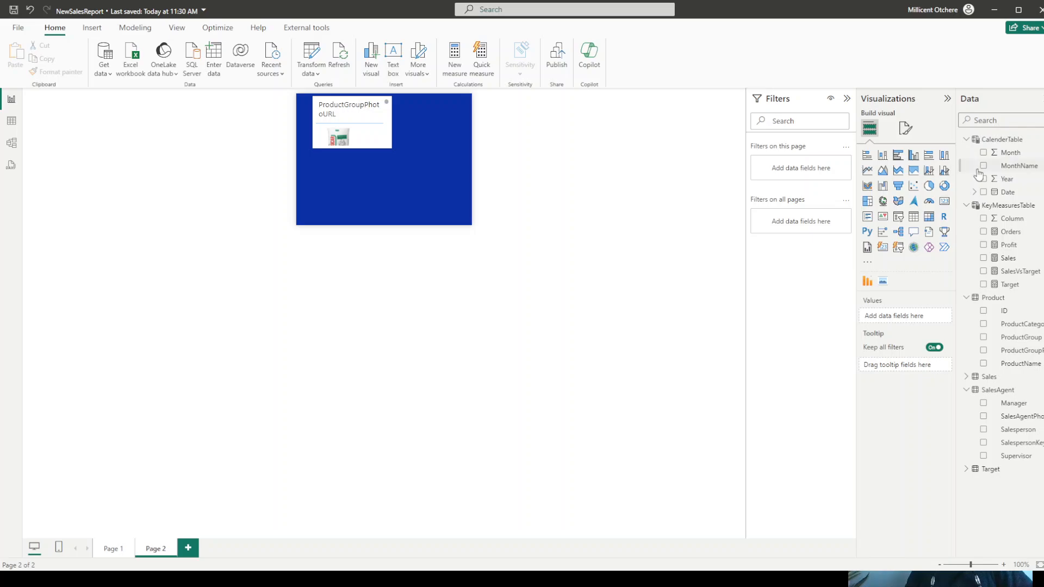
click(986, 120)
text(s)
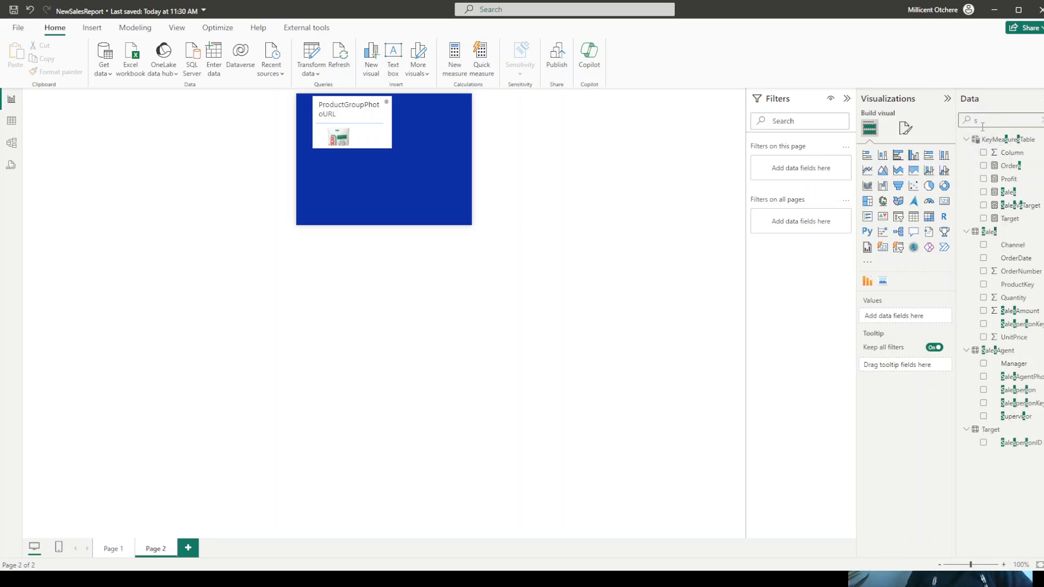
text(a)
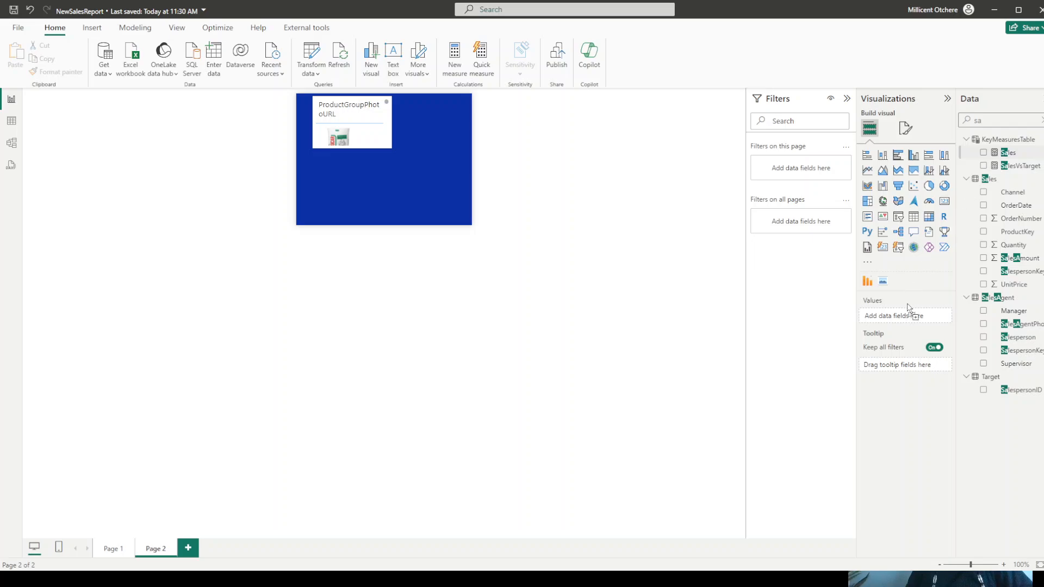
drag(907, 308, 906, 317)
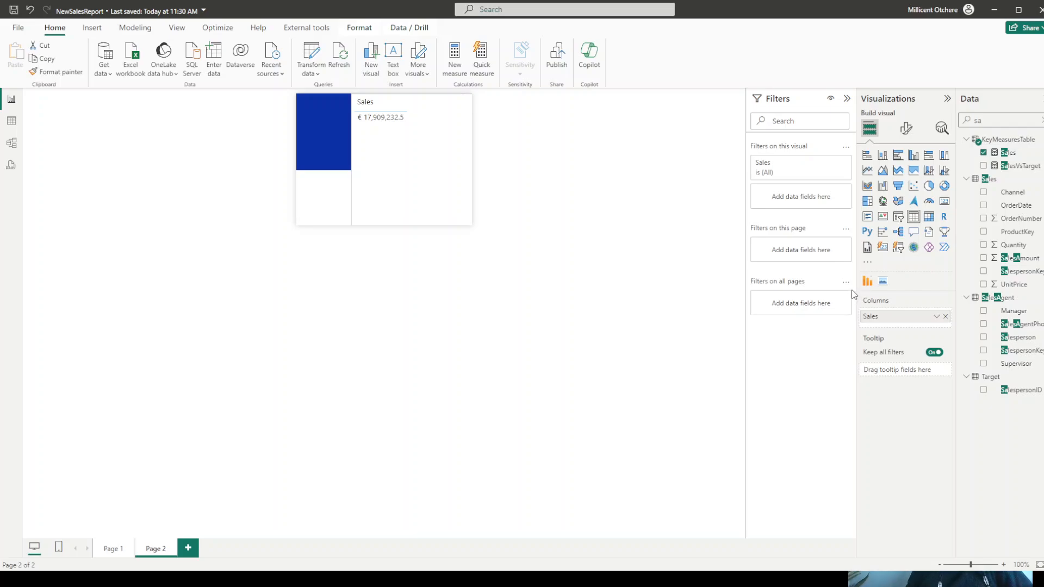
click(30, 16)
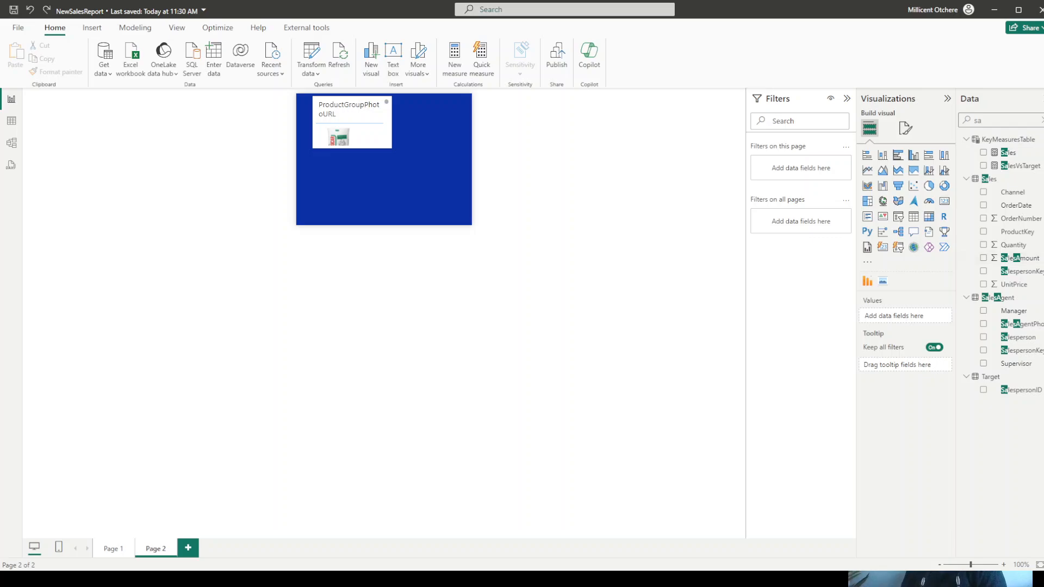
click(905, 129)
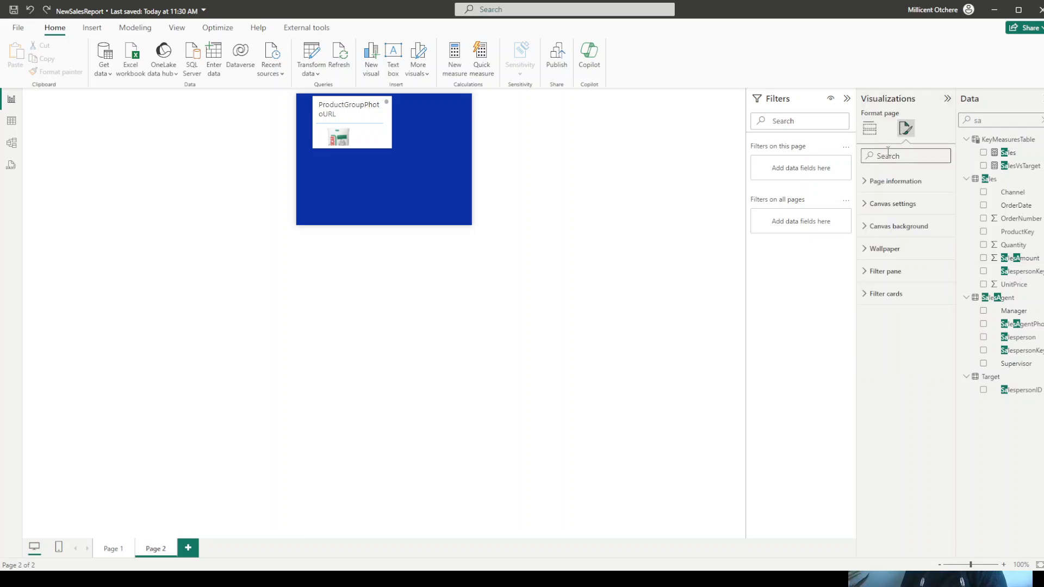
click(868, 129)
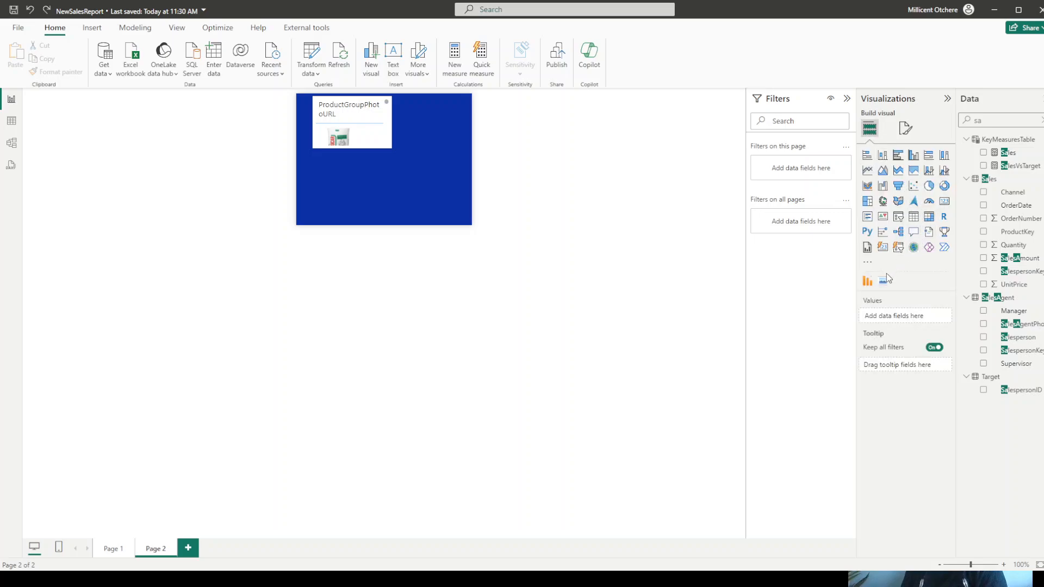
click(867, 263)
click(901, 271)
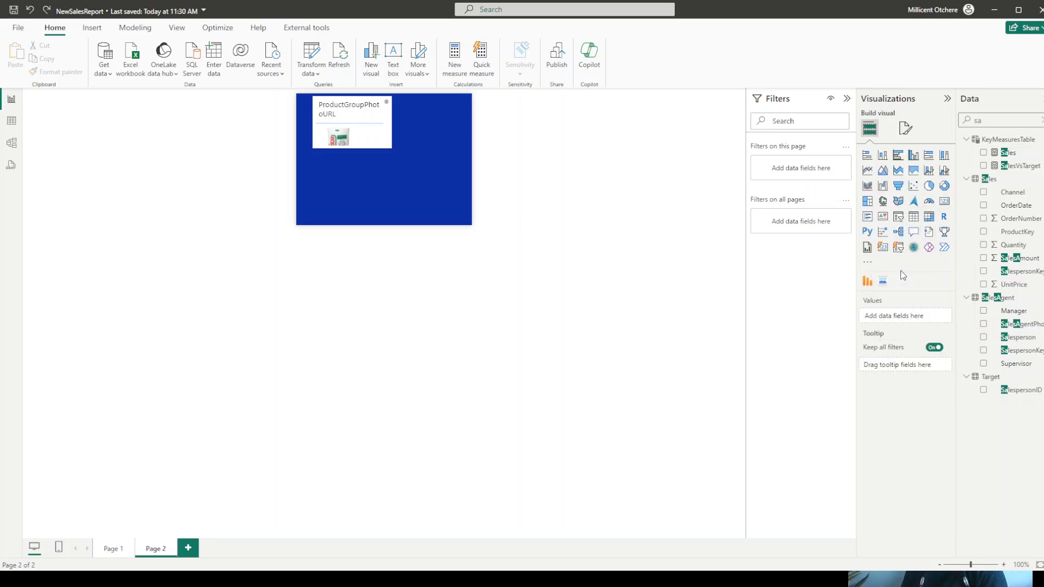
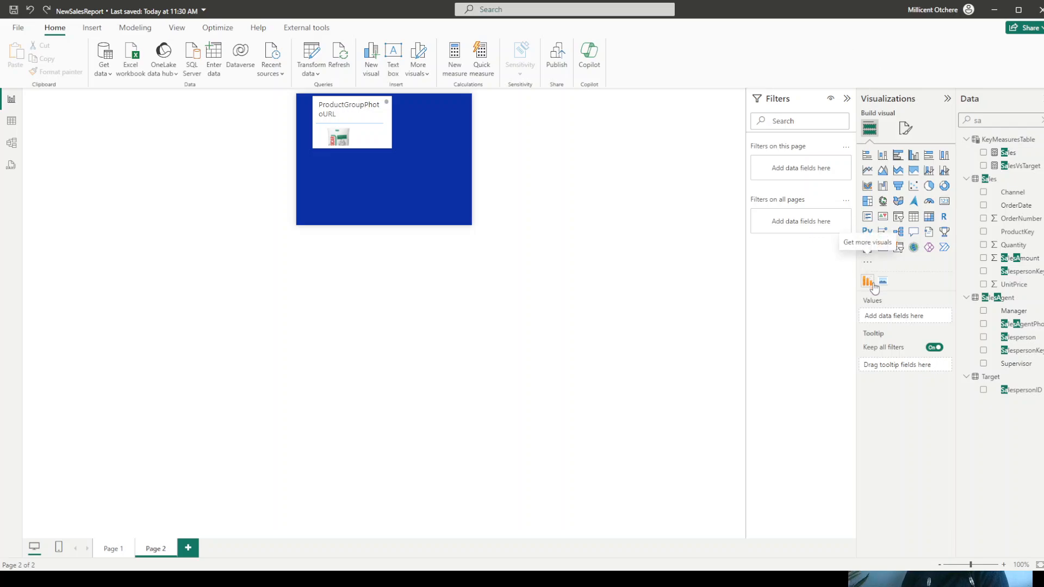
- Convert the ProductGroupPhotoURL table on the tooltip page into a Simple Image visual
click(379, 130)
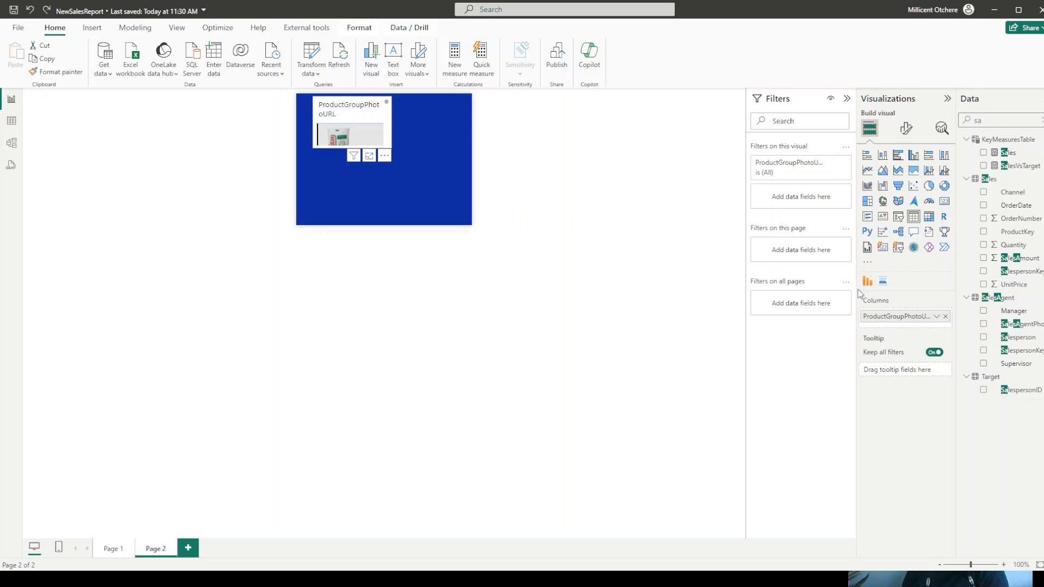
click(883, 282)
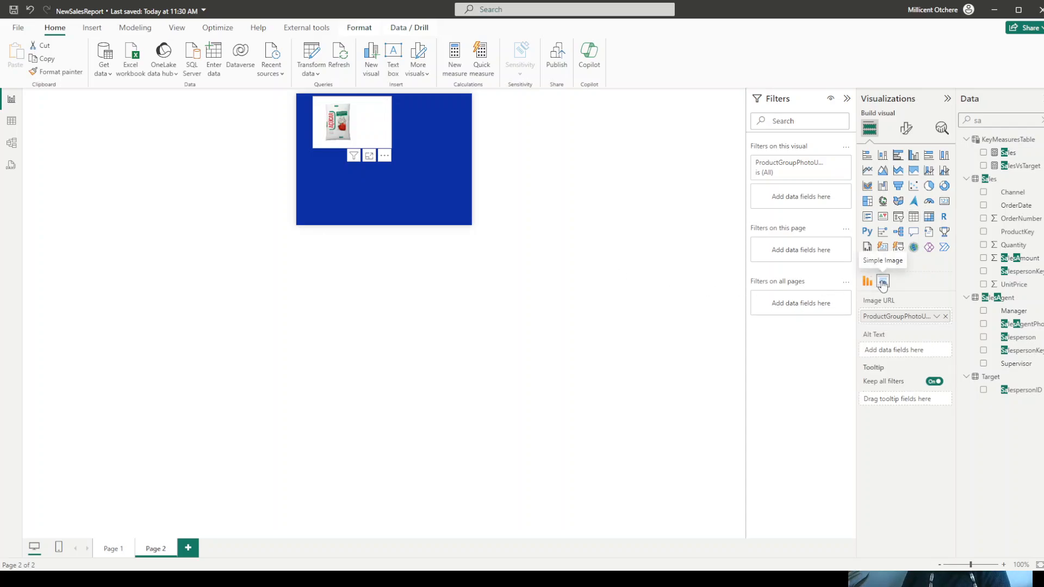
click(452, 193)
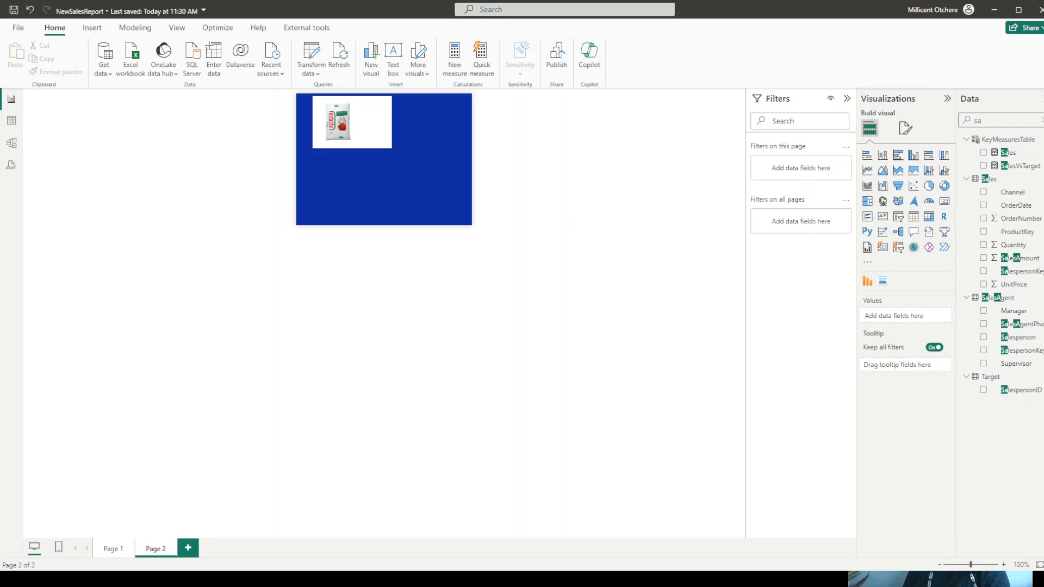
- Add a new card visual to the tooltip page showing the Sales and Orders measures
click(882, 249)
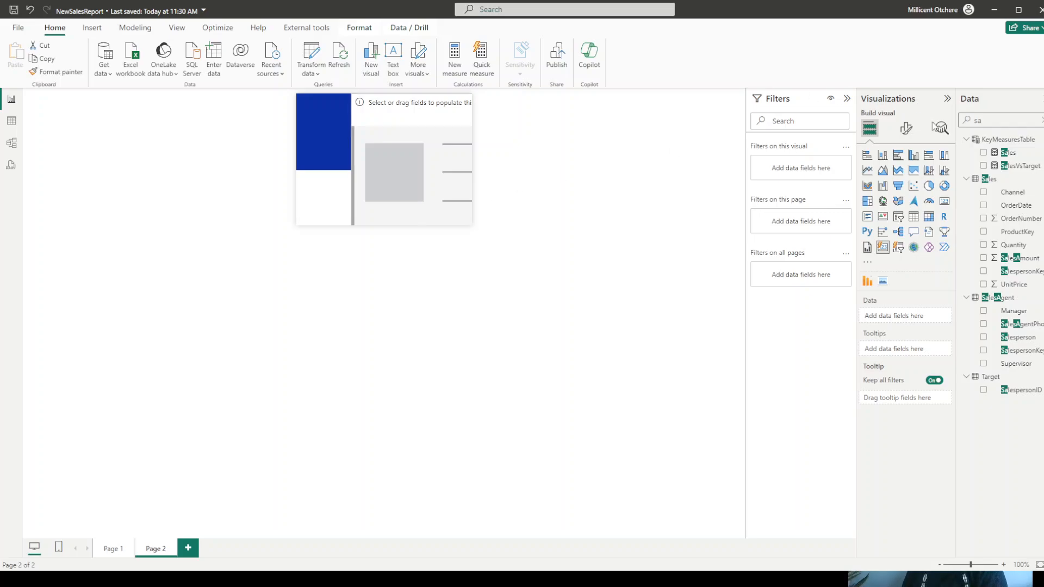
click(906, 129)
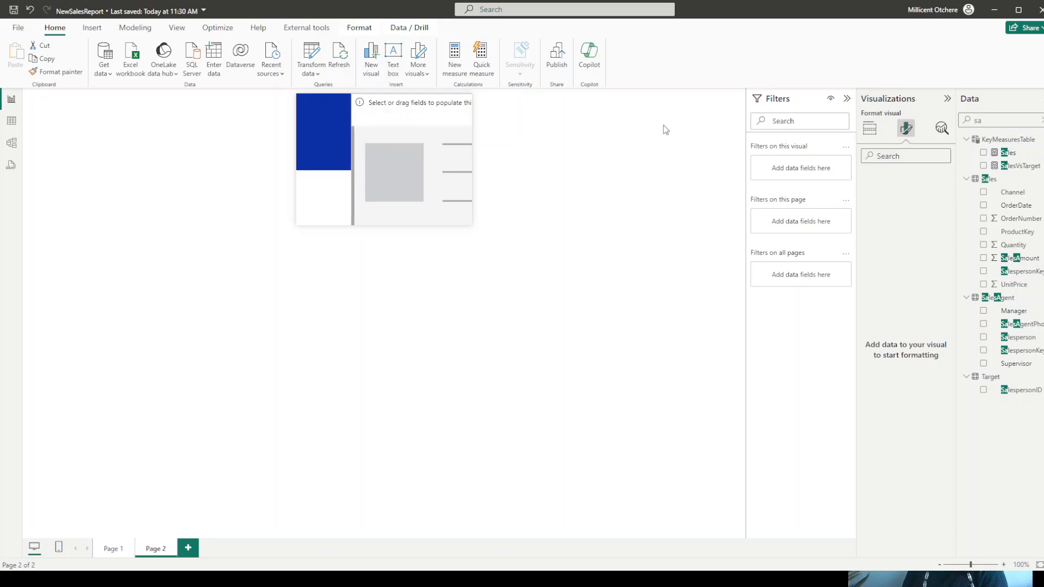
click(869, 129)
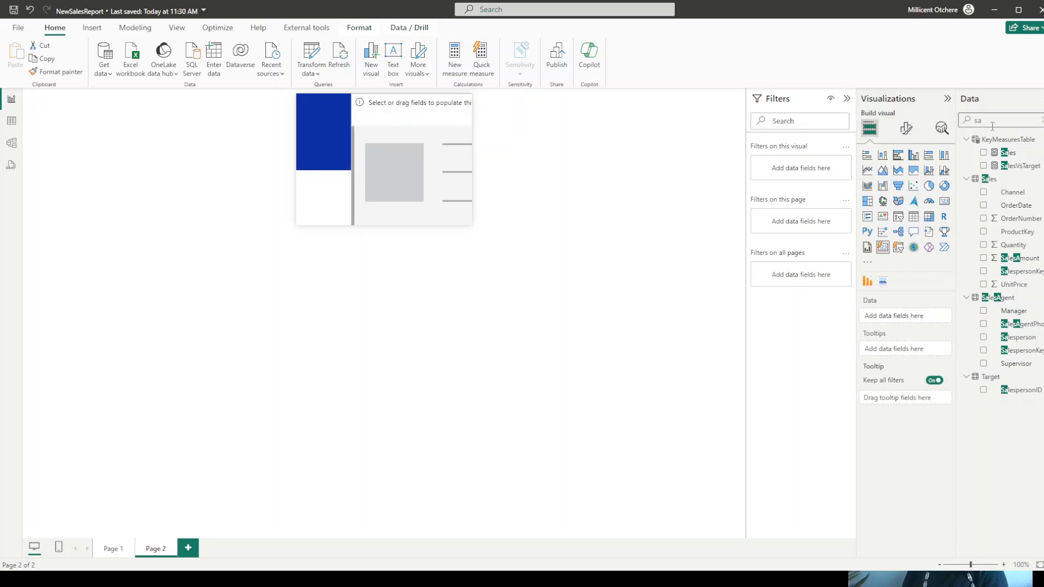
drag(1003, 154, 913, 321)
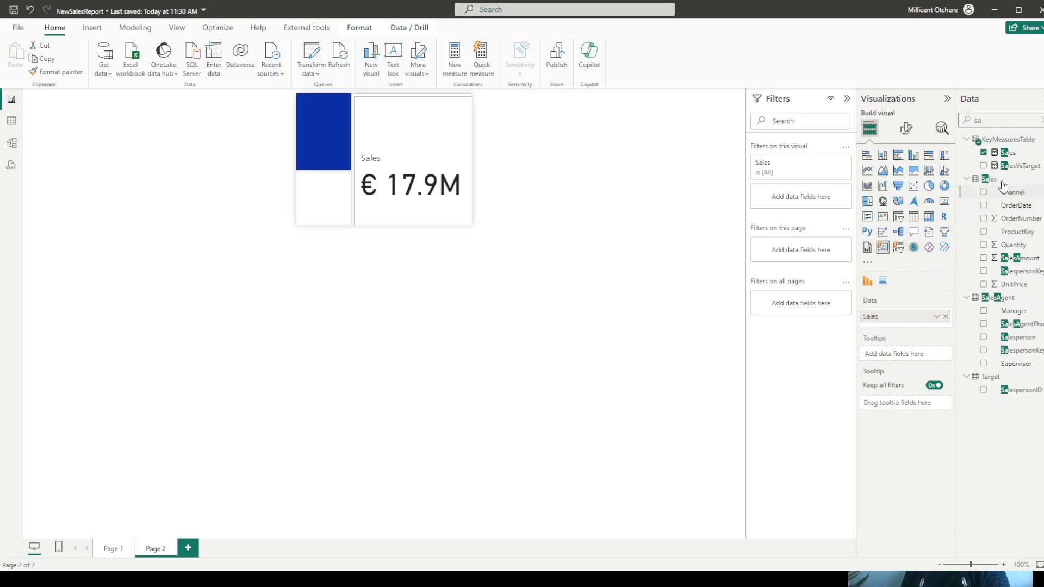
key(BackSpace)
key(BackSpace)
text(o)
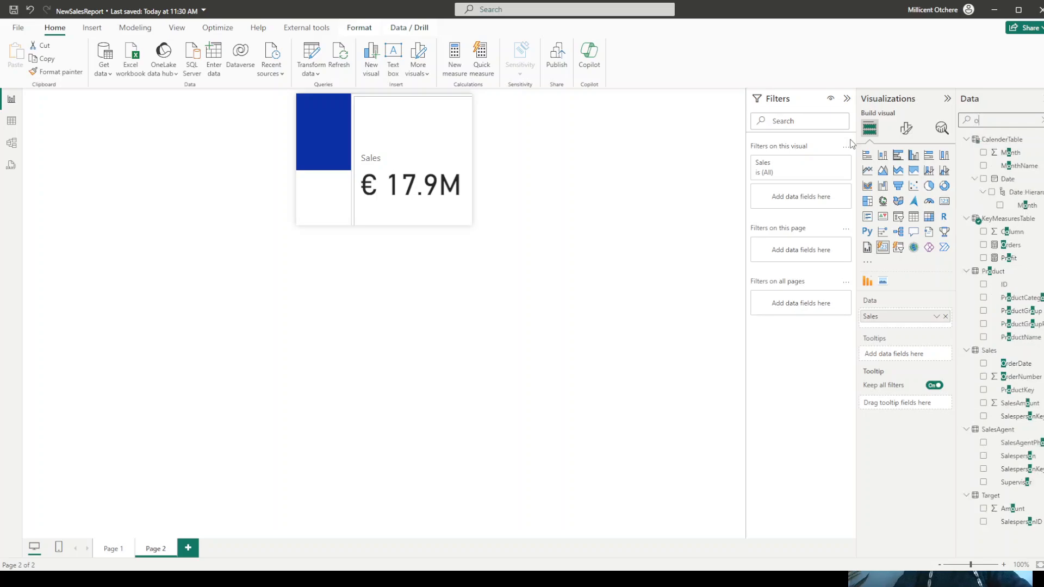
text(rd)
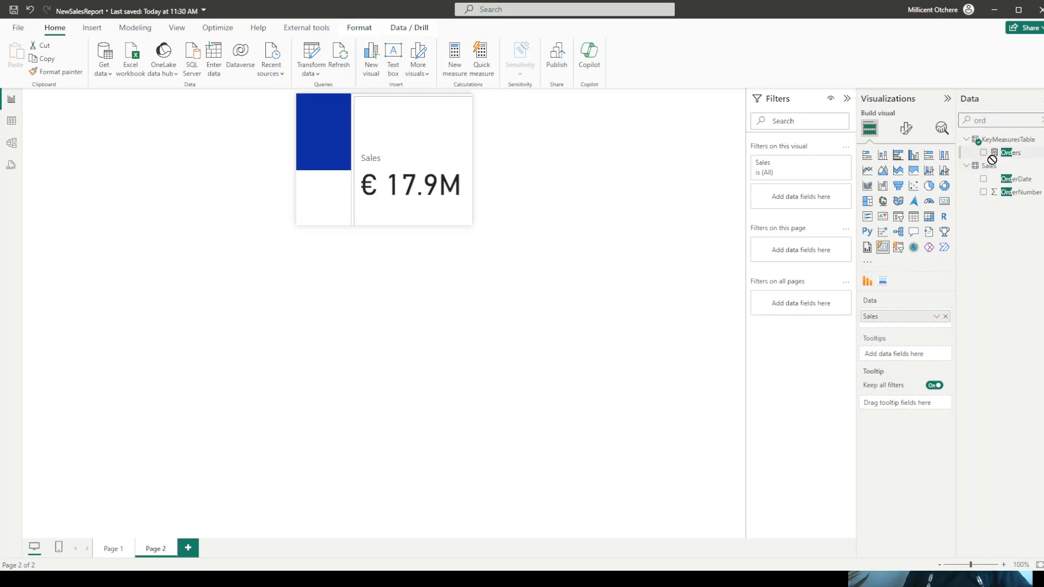
drag(993, 160, 911, 324)
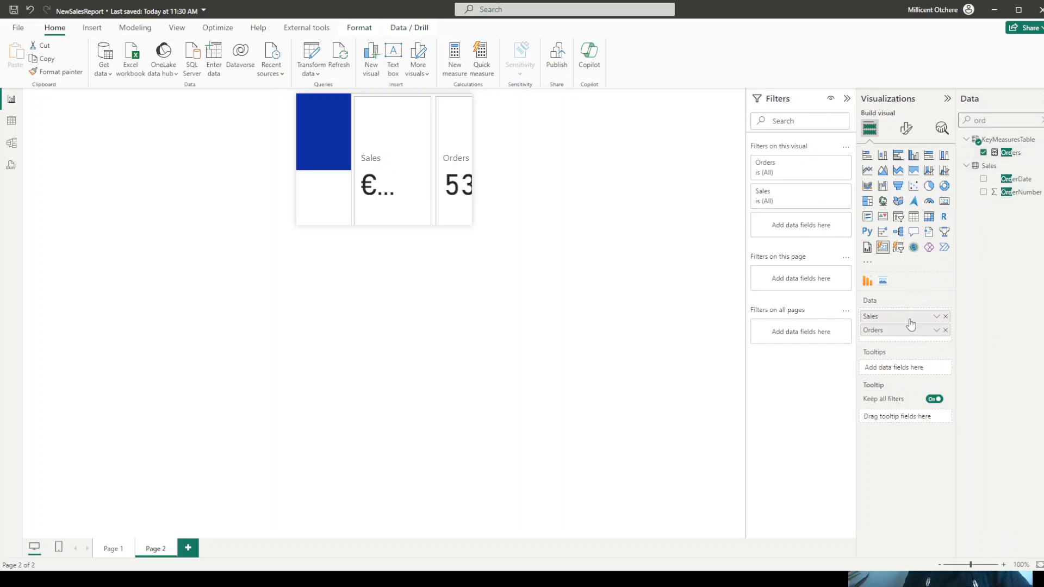
- Size the Sales and Orders card visual to height 70 and width 190
click(906, 128)
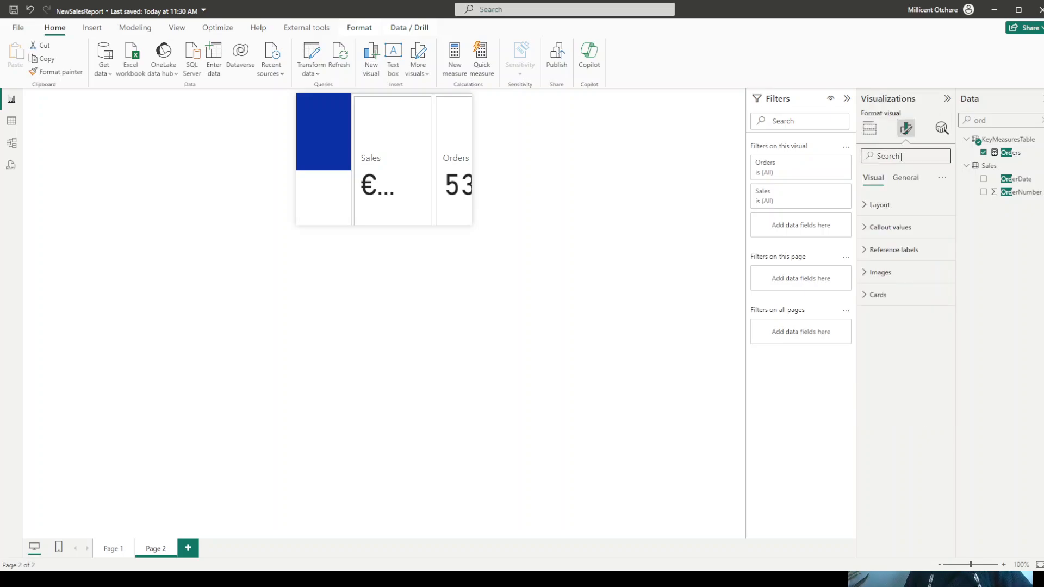
click(901, 181)
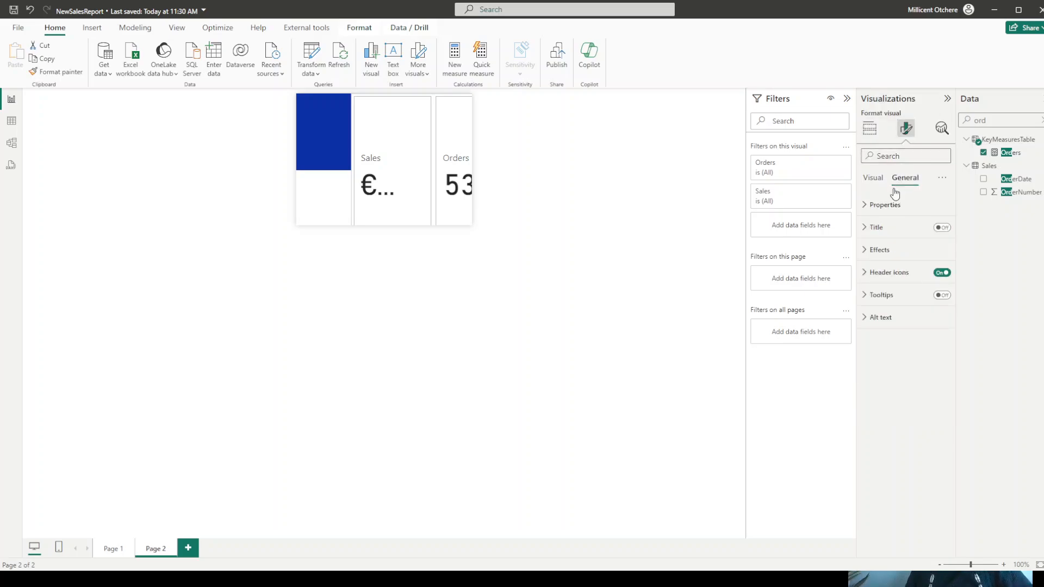
click(884, 205)
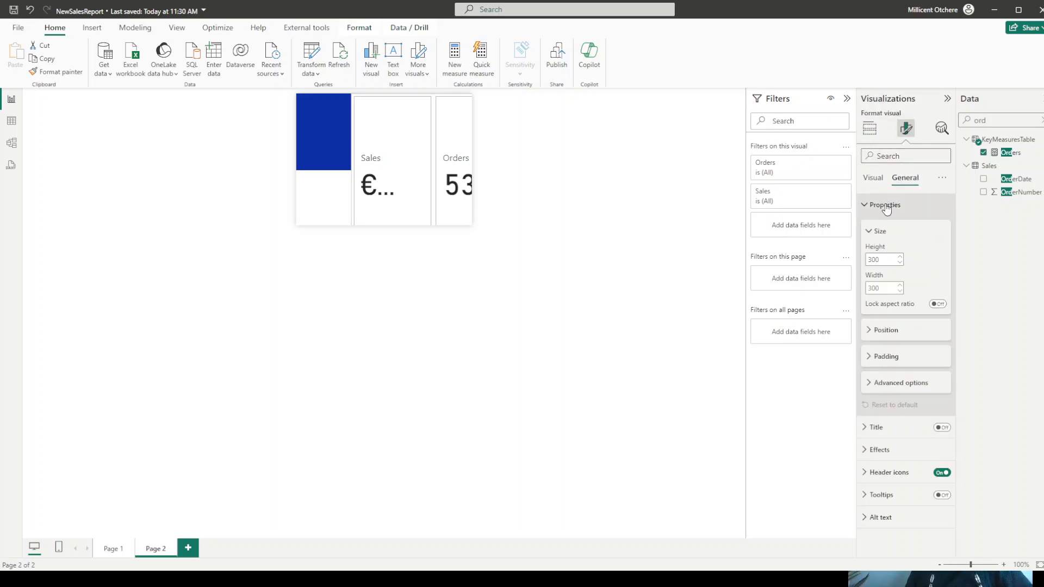
click(882, 258)
text(70)
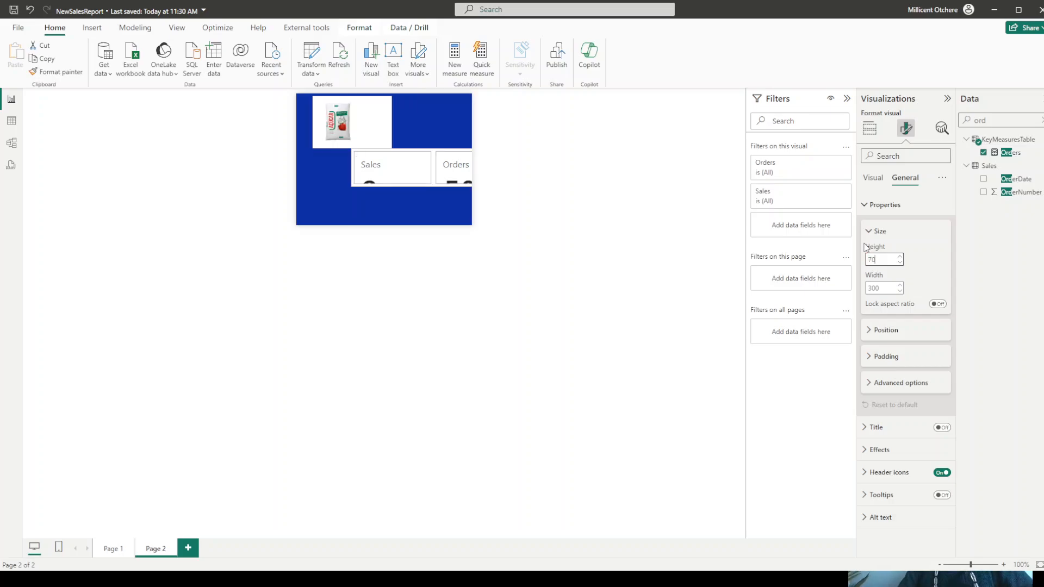
click(881, 287)
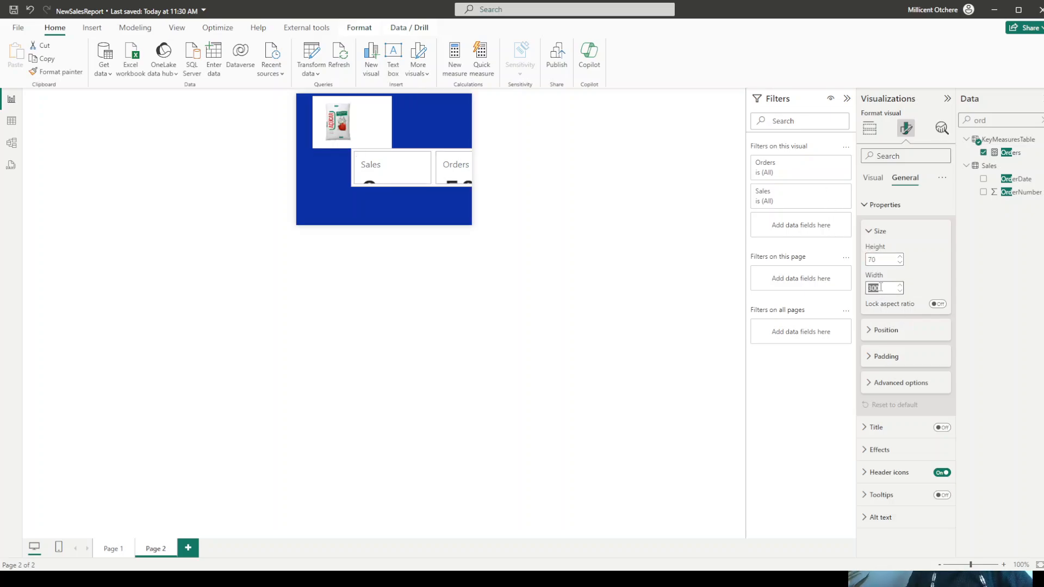
drag(881, 287, 809, 292)
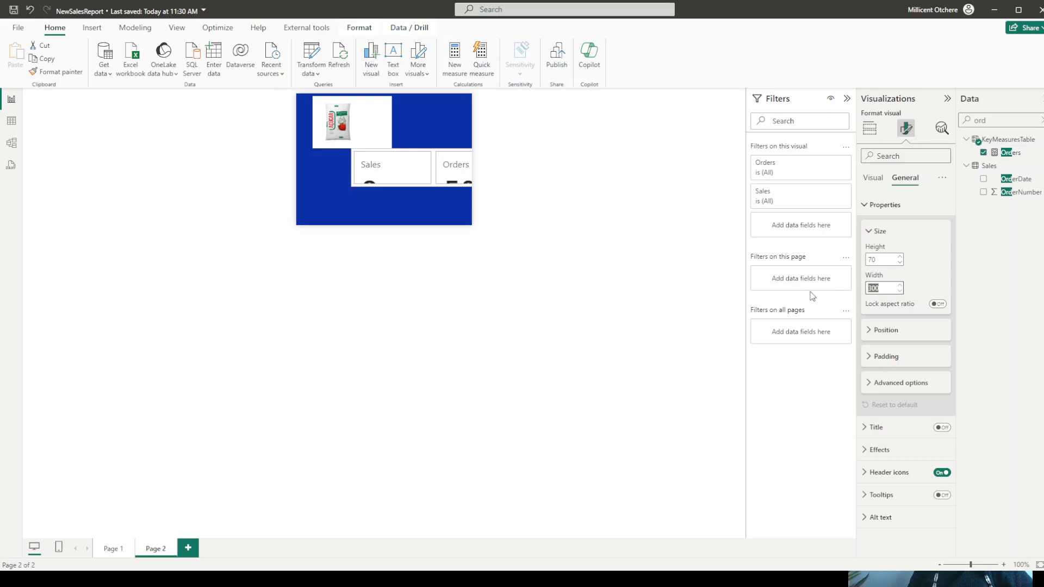
text(190)
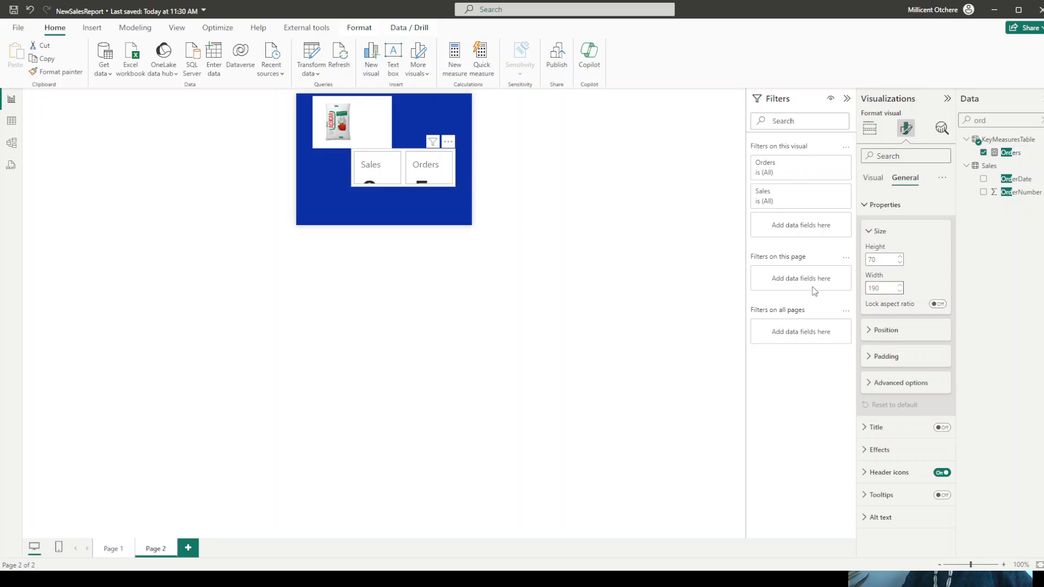
- Set the horizontal position of the Sales and Orders card visual to 10
click(886, 329)
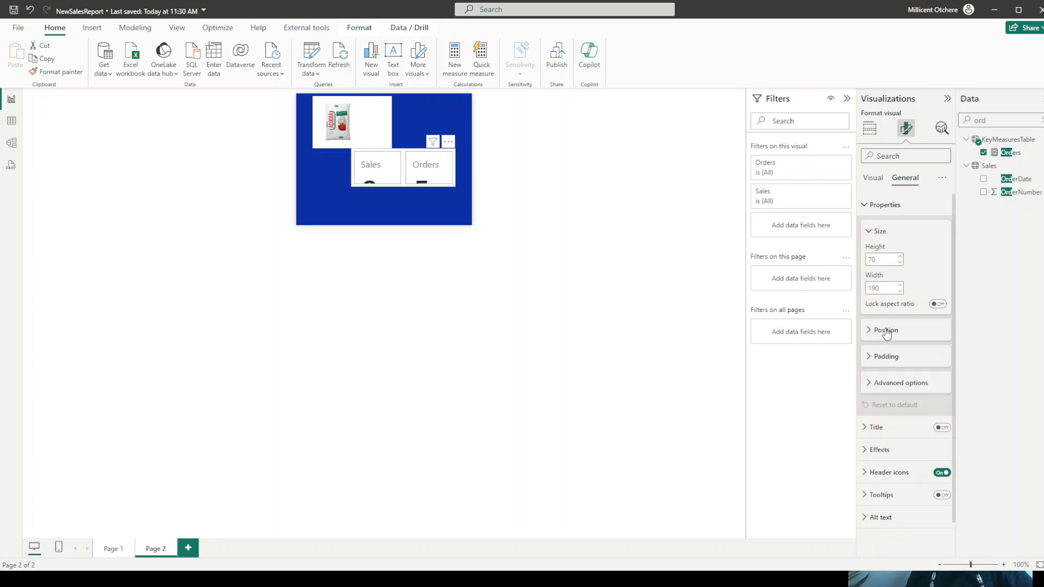
click(883, 358)
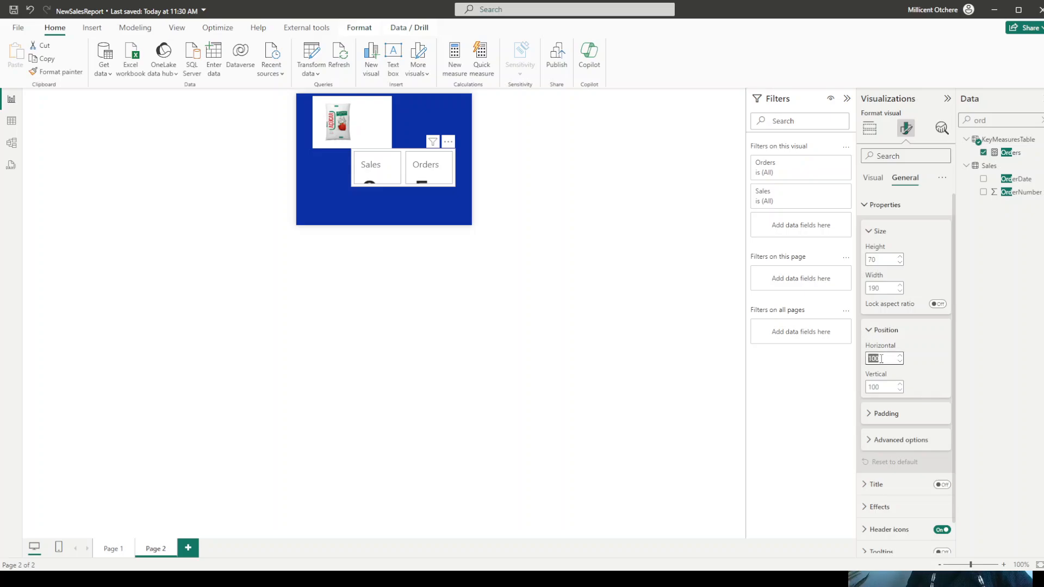
key(BackSpace)
key(Tab)
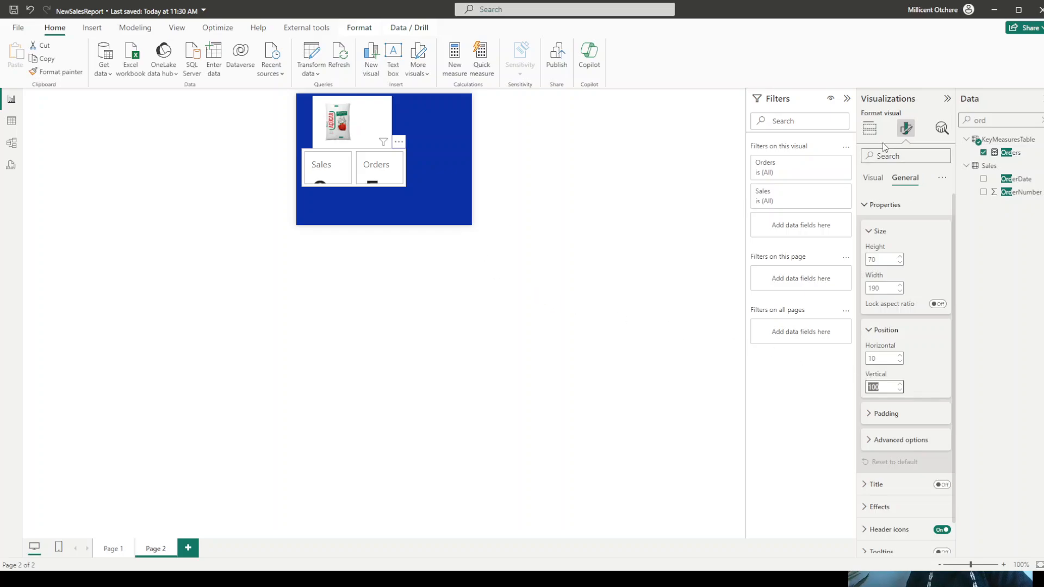
click(393, 172)
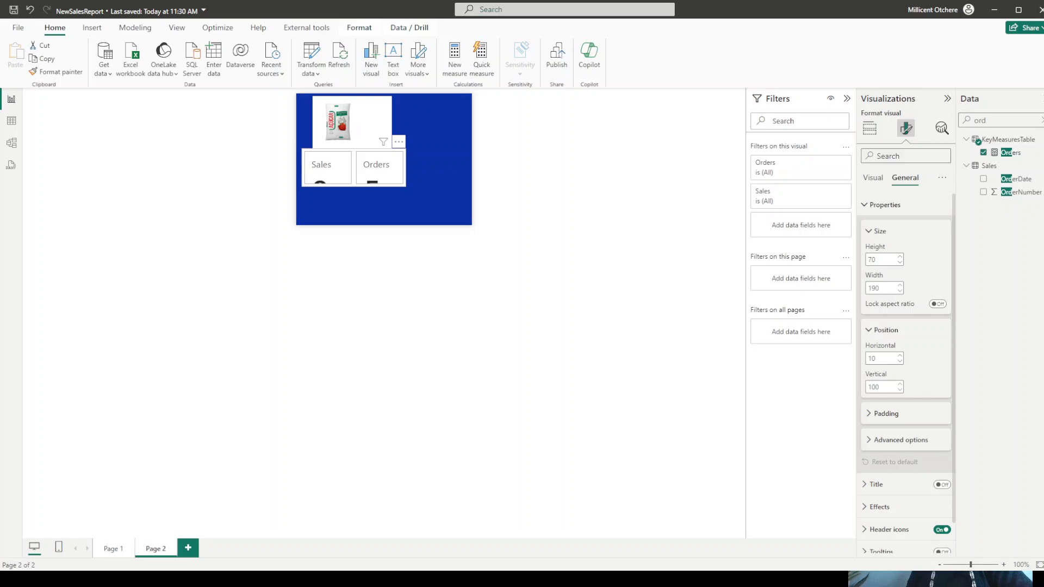
- Set the callout value font size of the Sales and Orders cards to 15
click(874, 178)
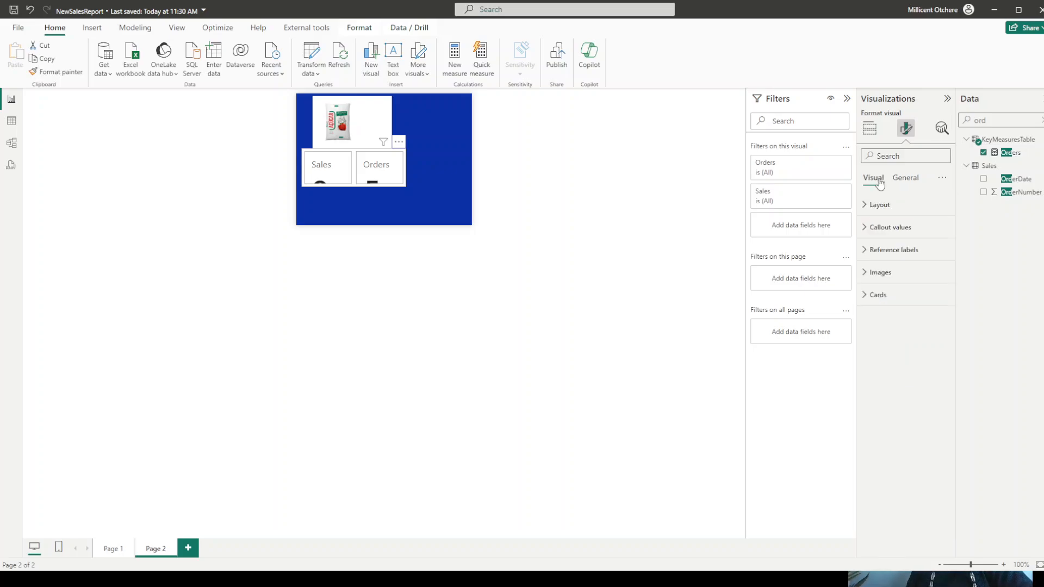
click(872, 228)
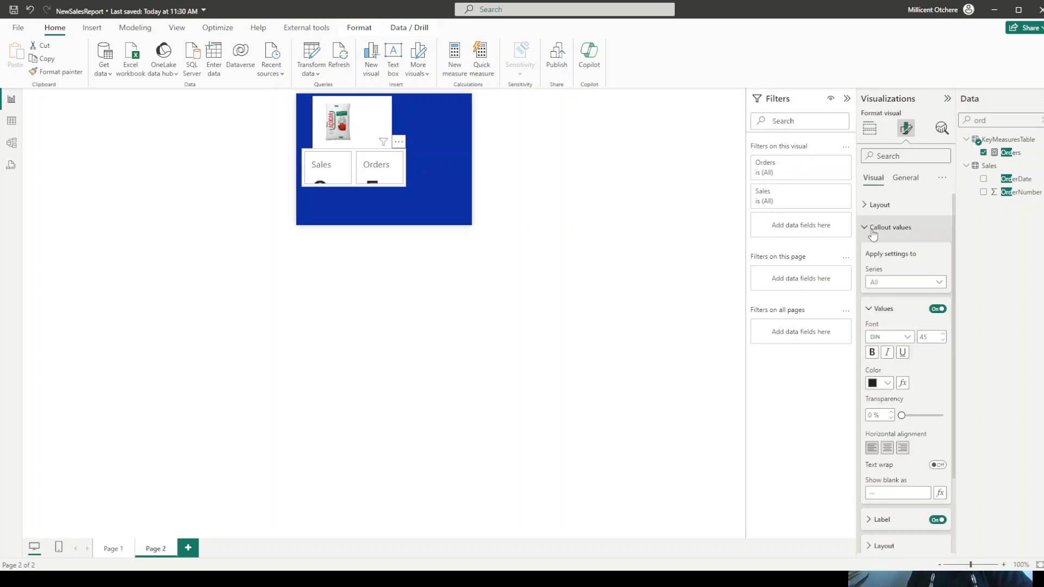
double_click(924, 337)
text(1)
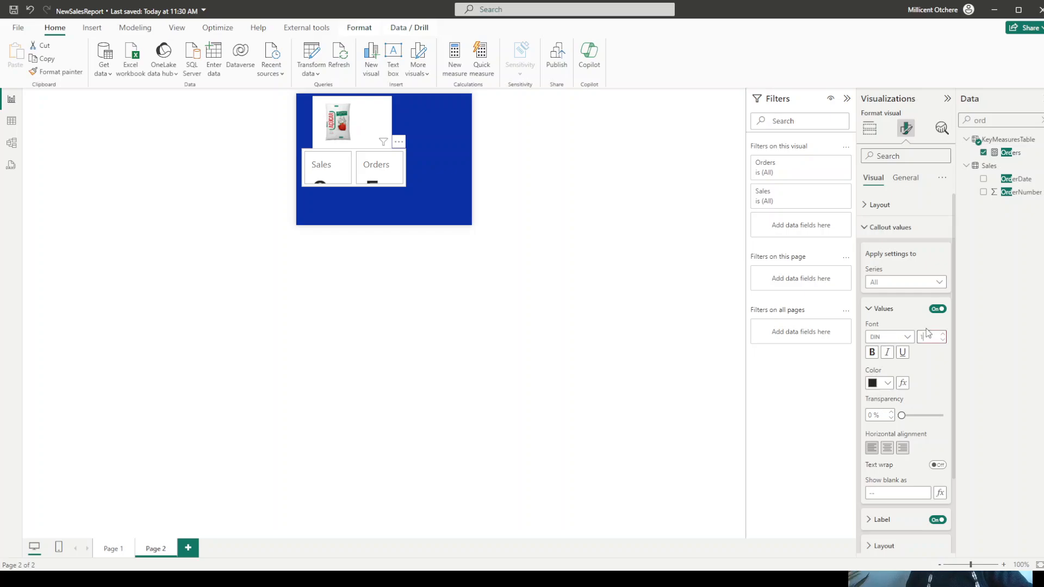
text(6)
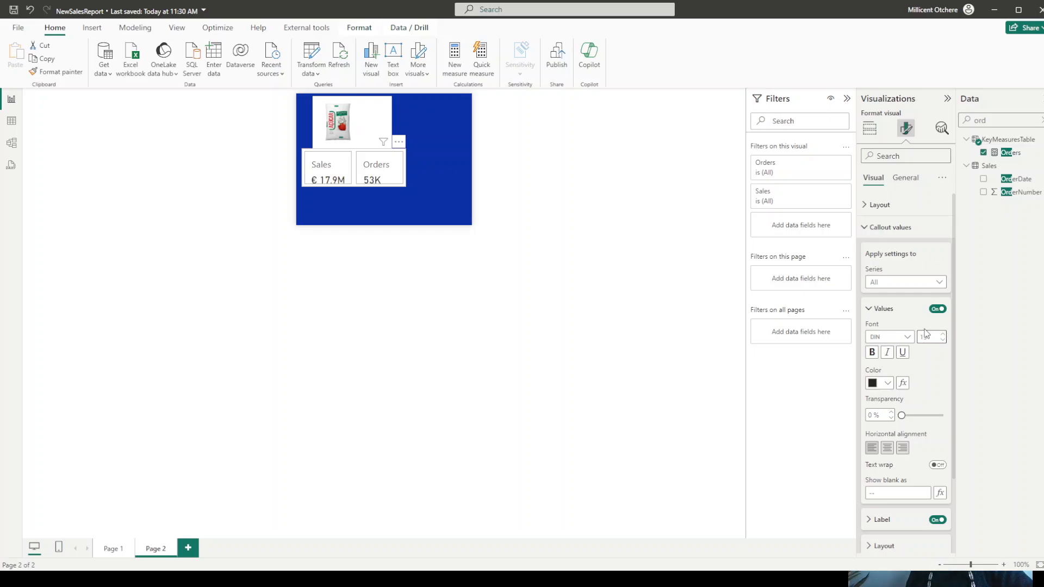
key(BackSpace)
text(5)
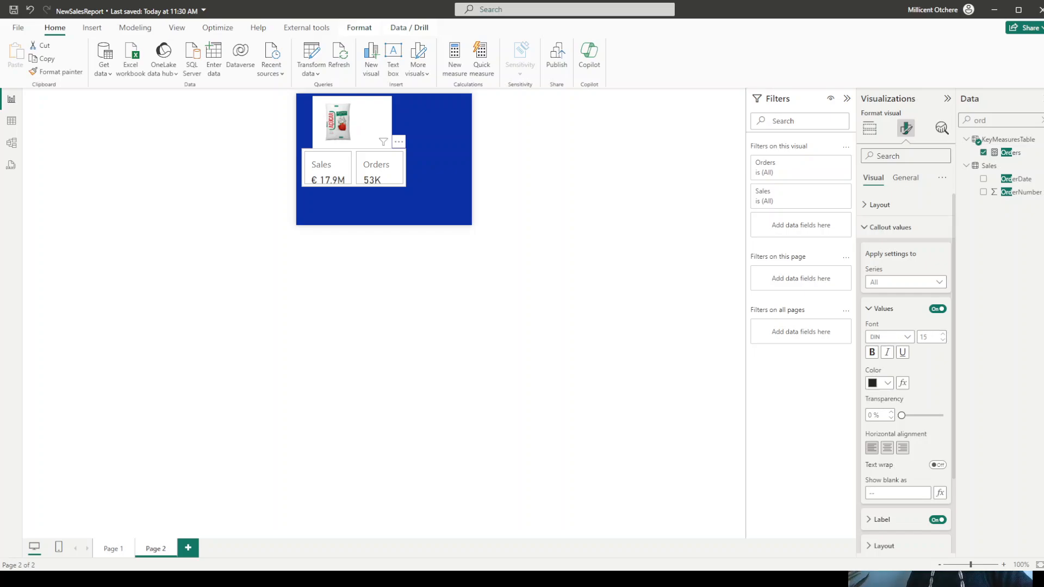
- Reduce the label font size of the Sales and Orders cards to 9
scroll(905, 381, down, 3)
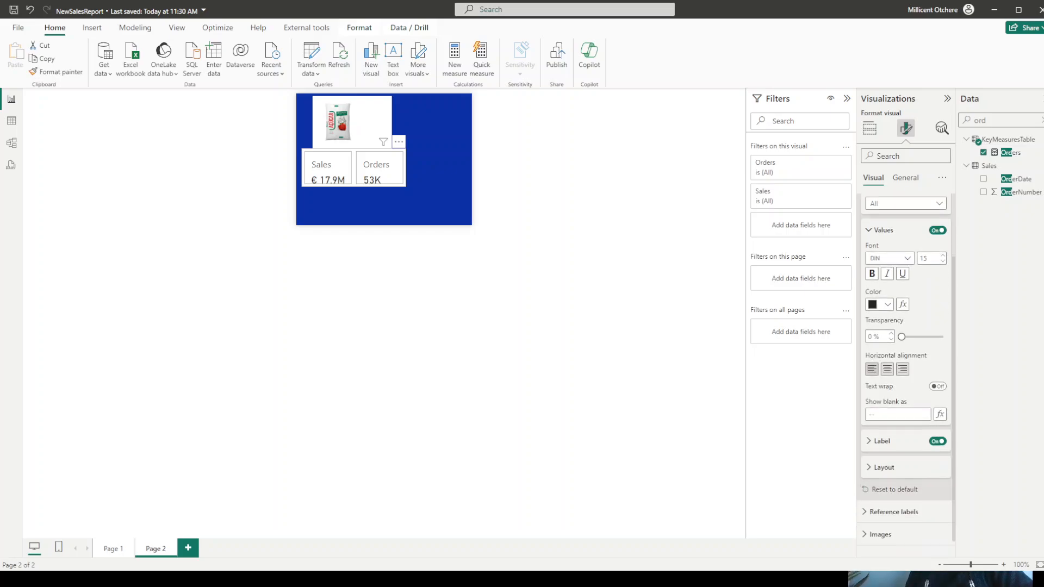
click(880, 427)
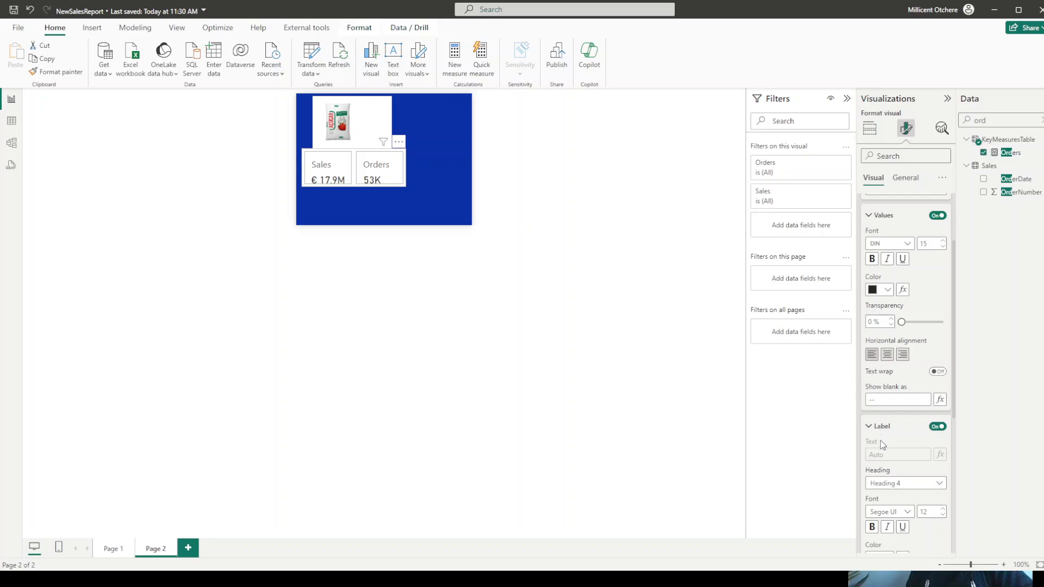
click(943, 514)
click(943, 514)
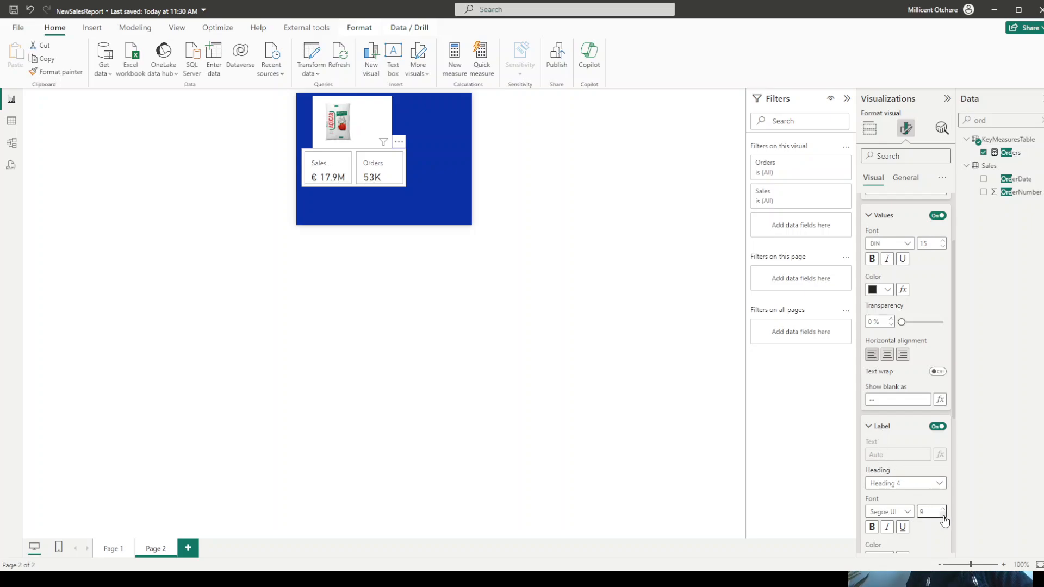
scroll(945, 521, up, 2)
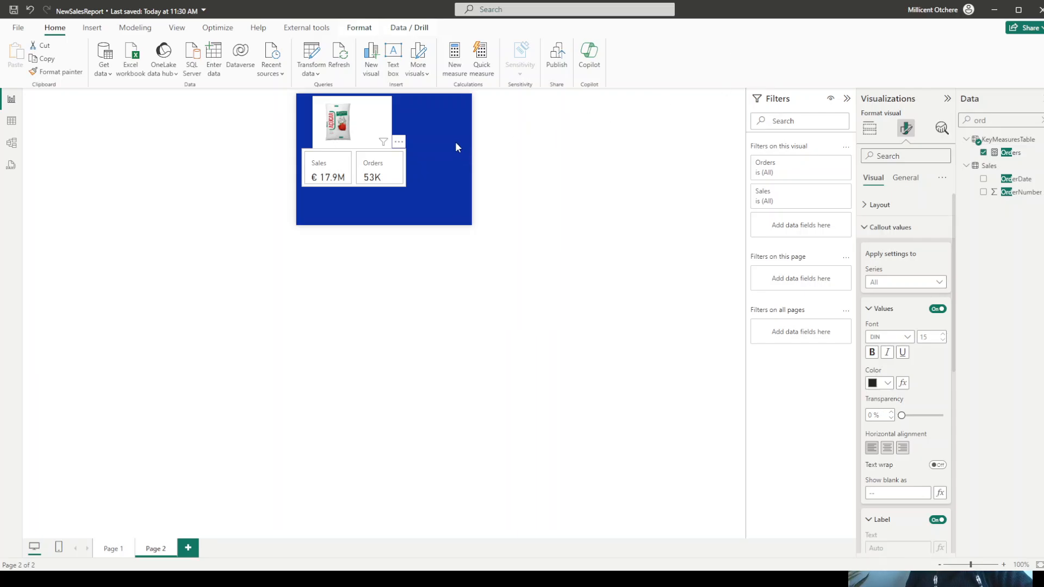
click(476, 144)
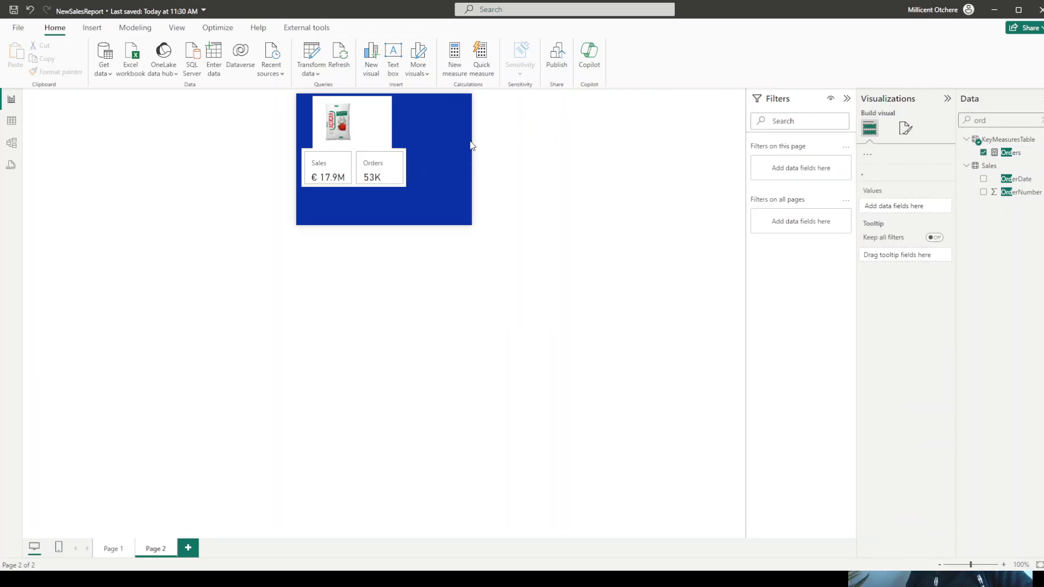
- Assign Page 2 as the report page tooltip for the Pareto chart of sales by product group on Page 1
click(118, 552)
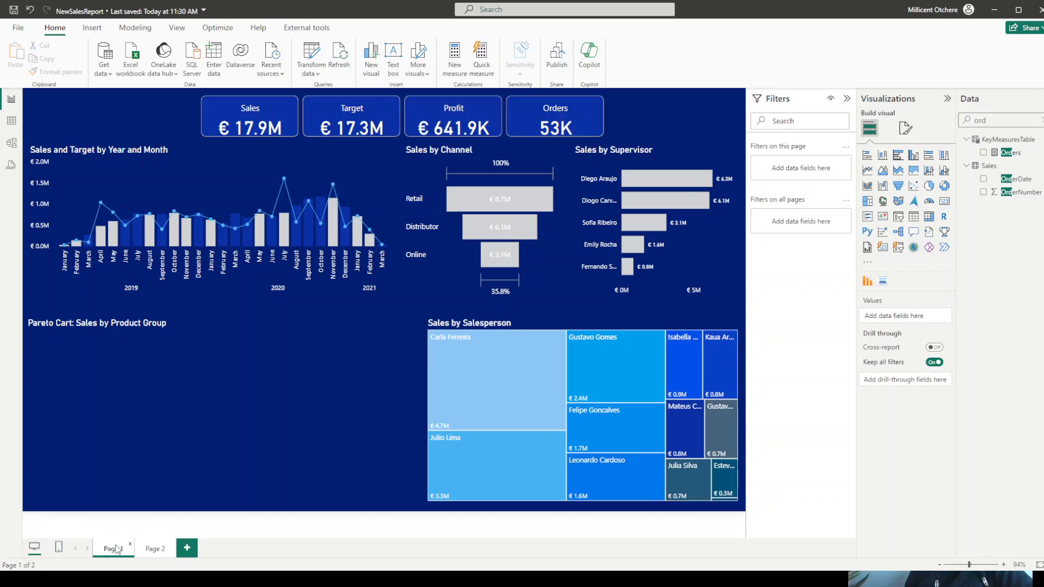
click(191, 322)
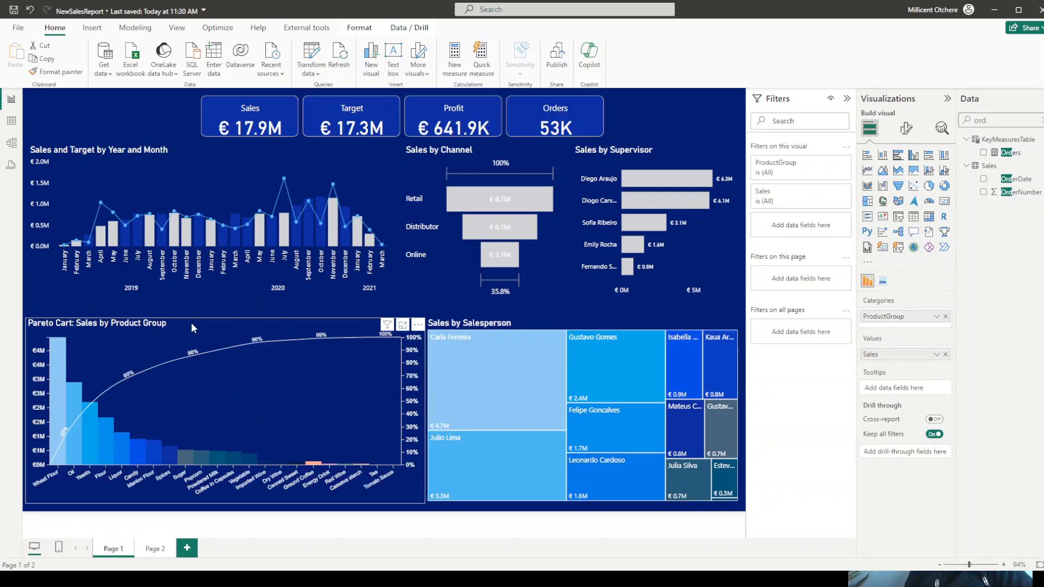
click(905, 129)
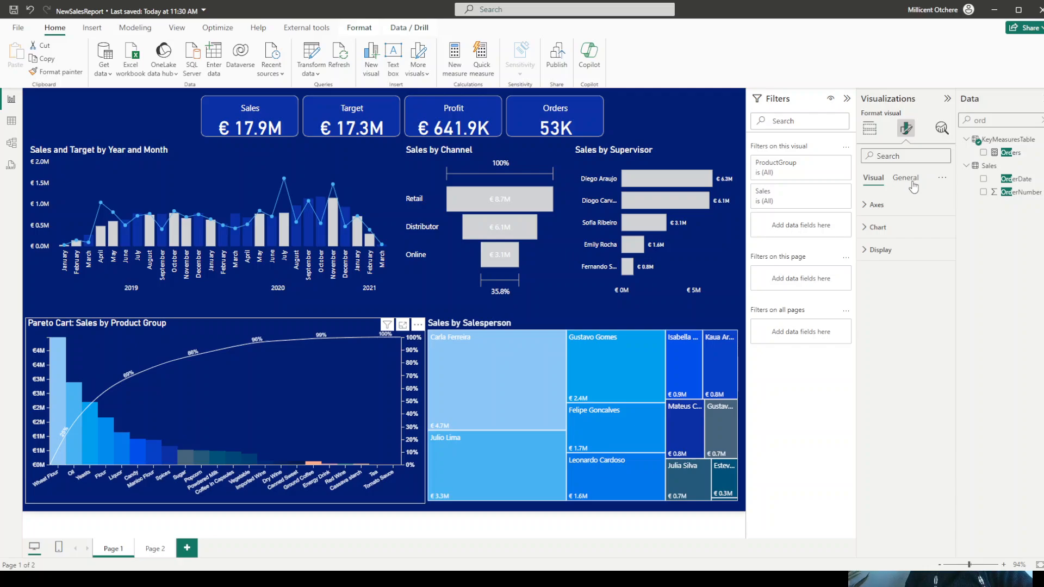
click(906, 178)
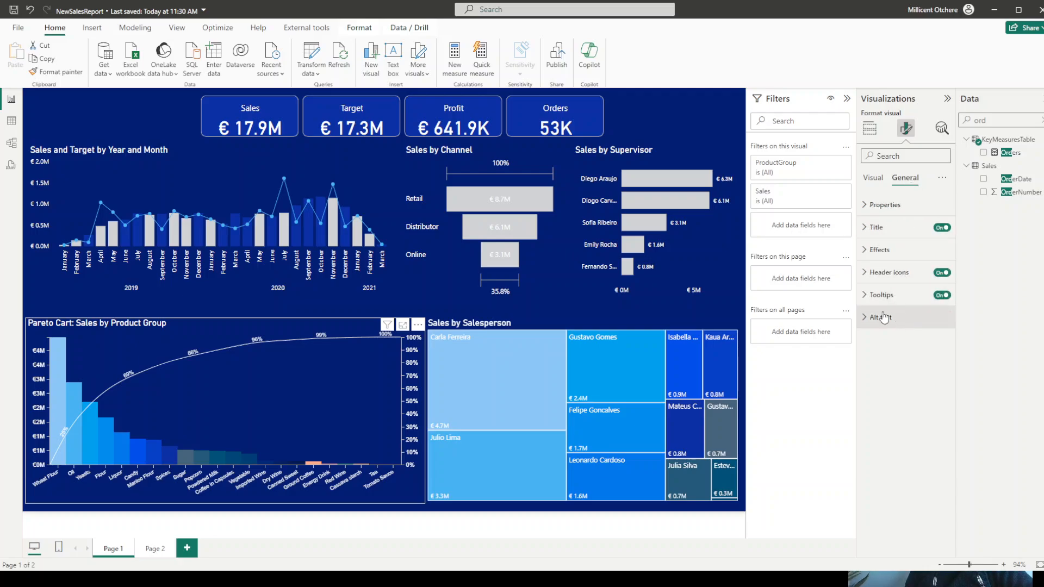
click(880, 298)
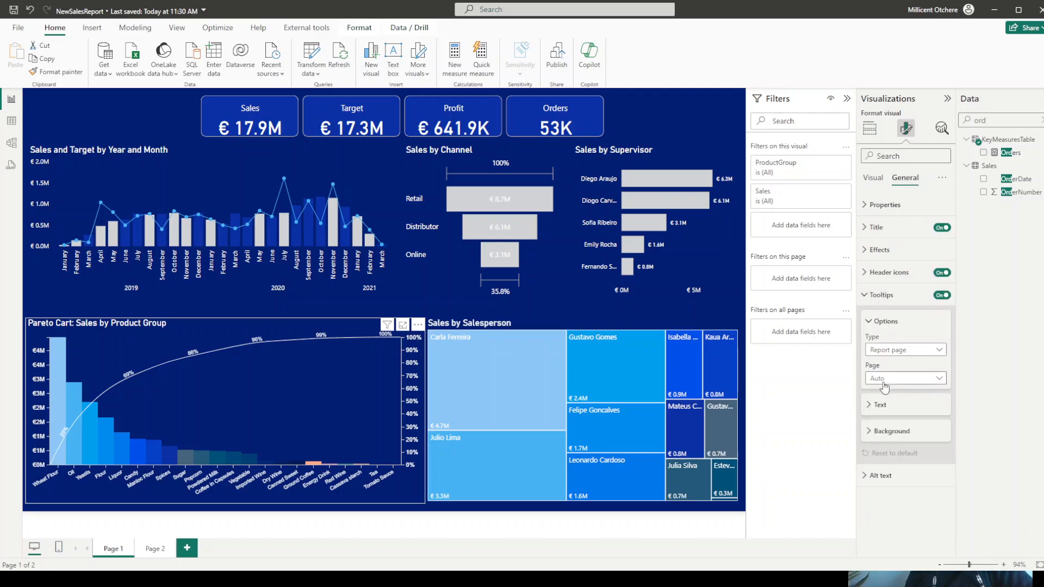
click(886, 379)
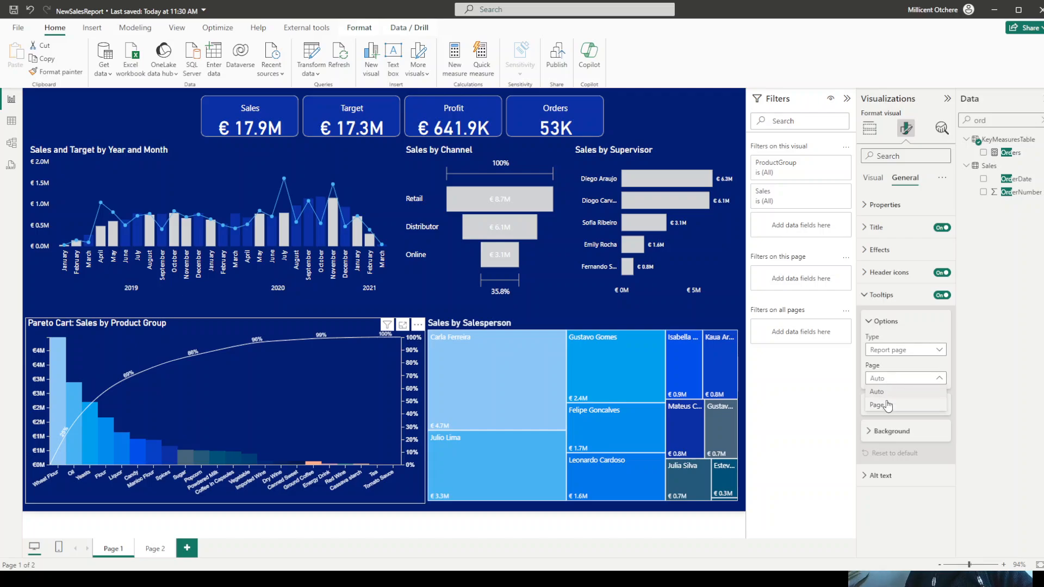
click(884, 406)
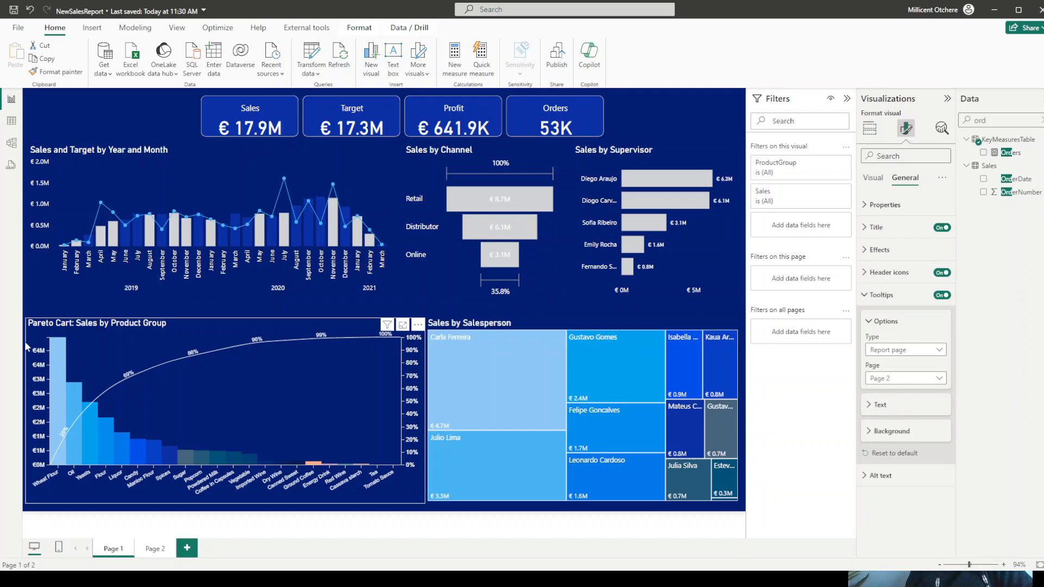
mouse_move(59, 368)
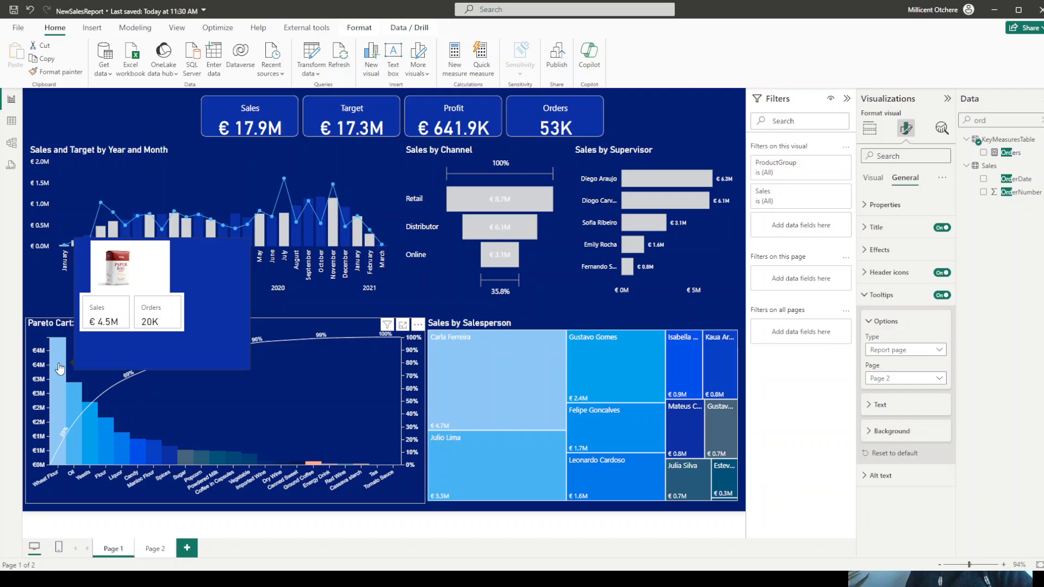
- Change the canvas of Page 2 to a custom size with height 170 px and width 200 px
click(152, 548)
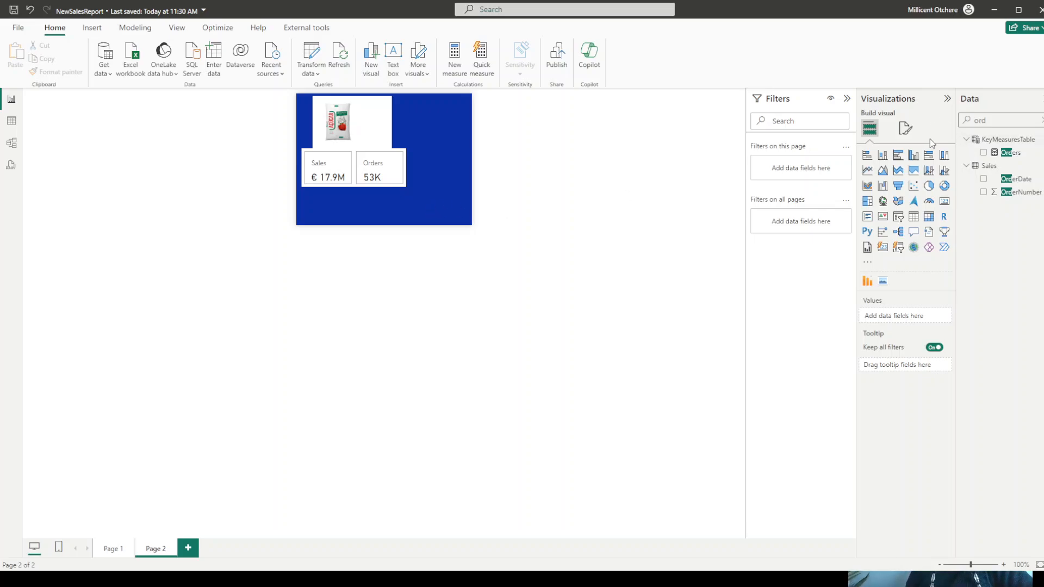
click(906, 127)
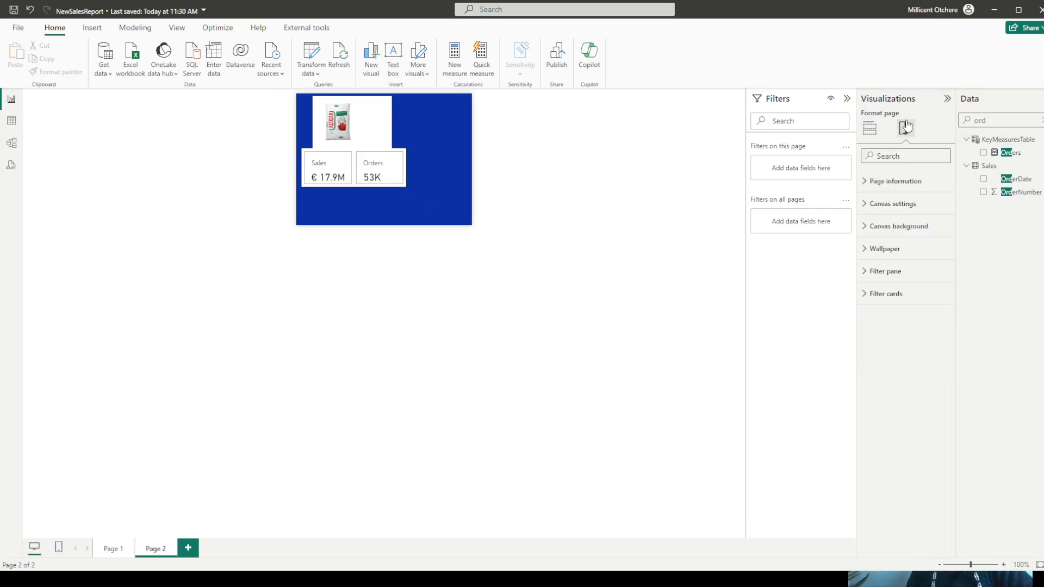
click(892, 206)
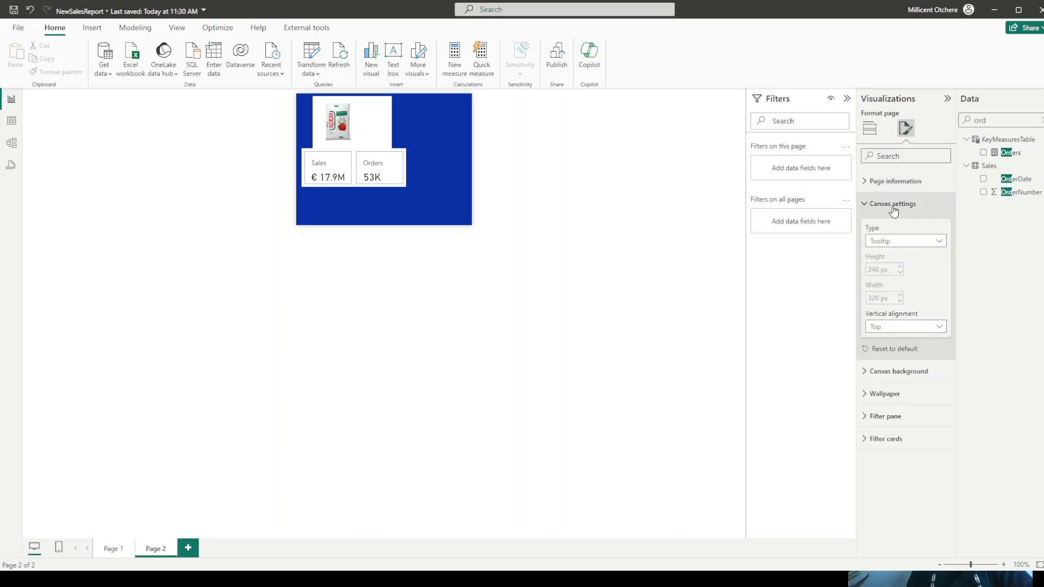
click(899, 243)
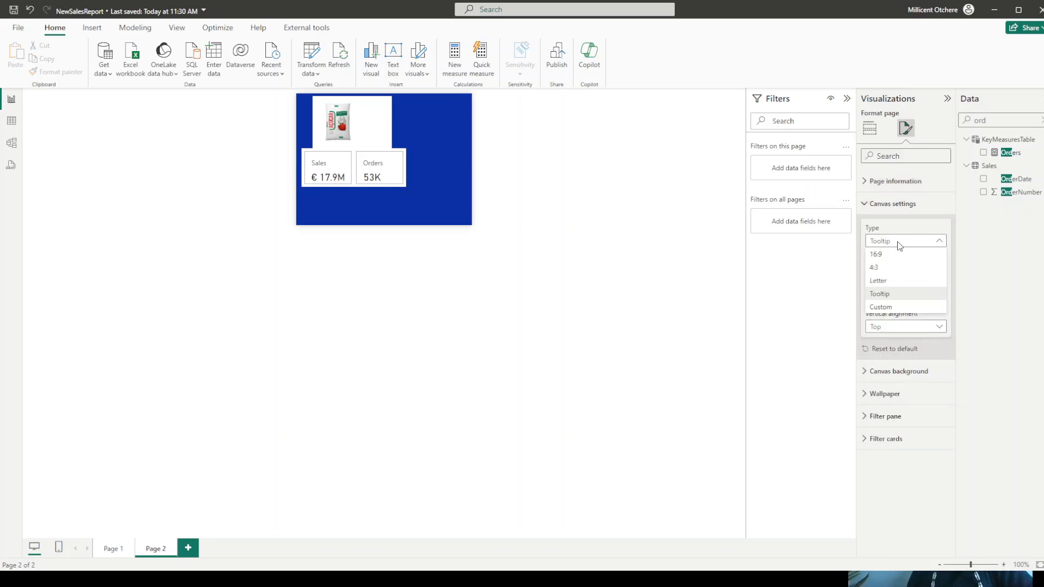
click(886, 307)
click(874, 270)
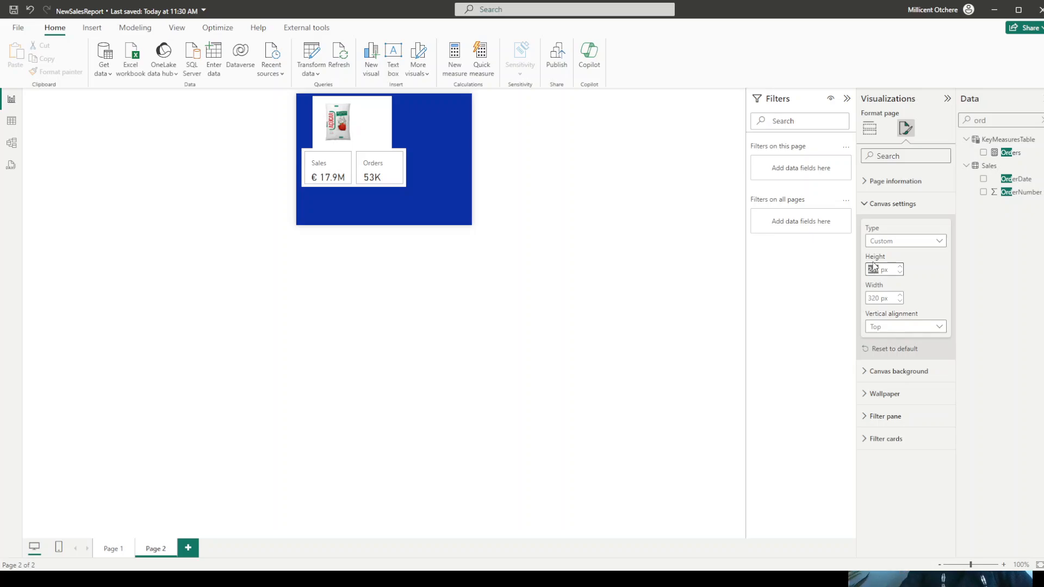
text(180)
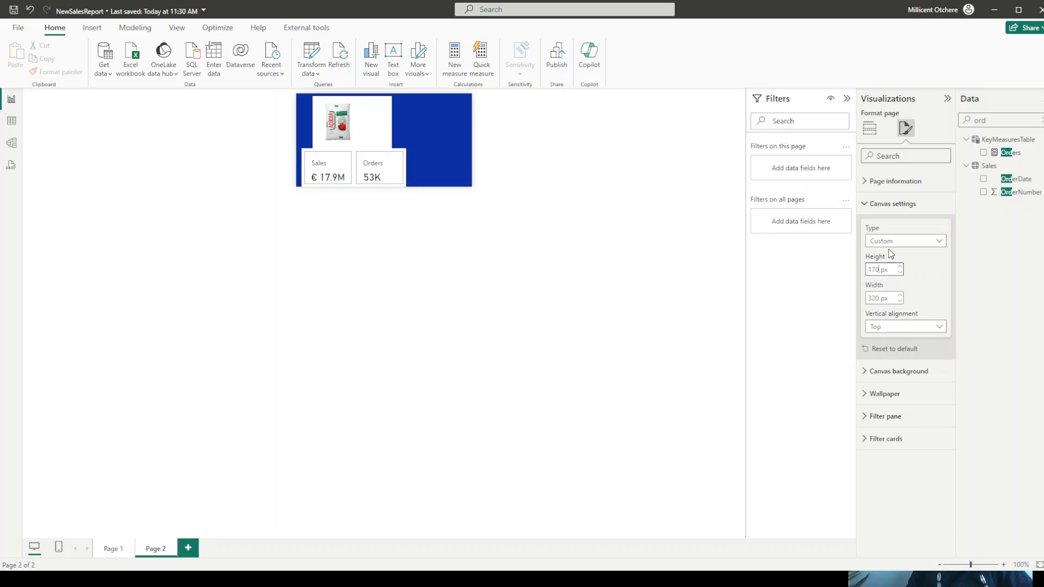
click(871, 298)
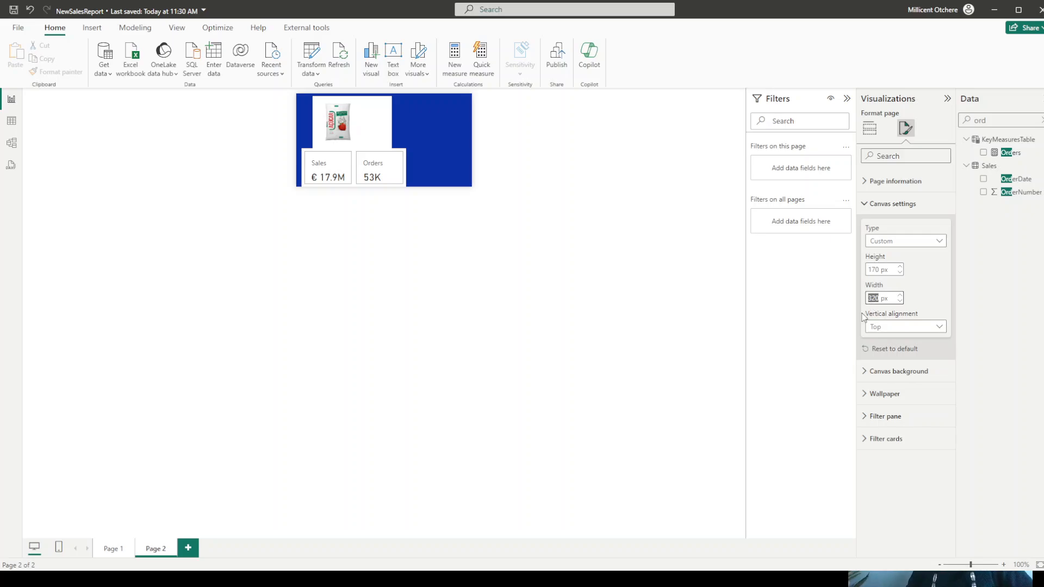
text(200)
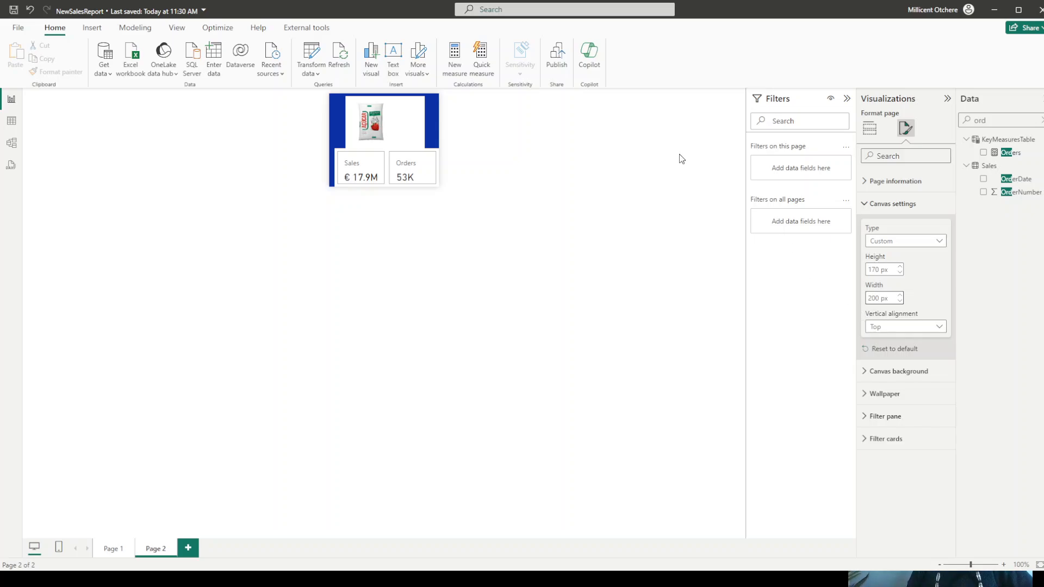
- Set the overall background transparency of the Sales and Orders card visual to 100%
click(433, 175)
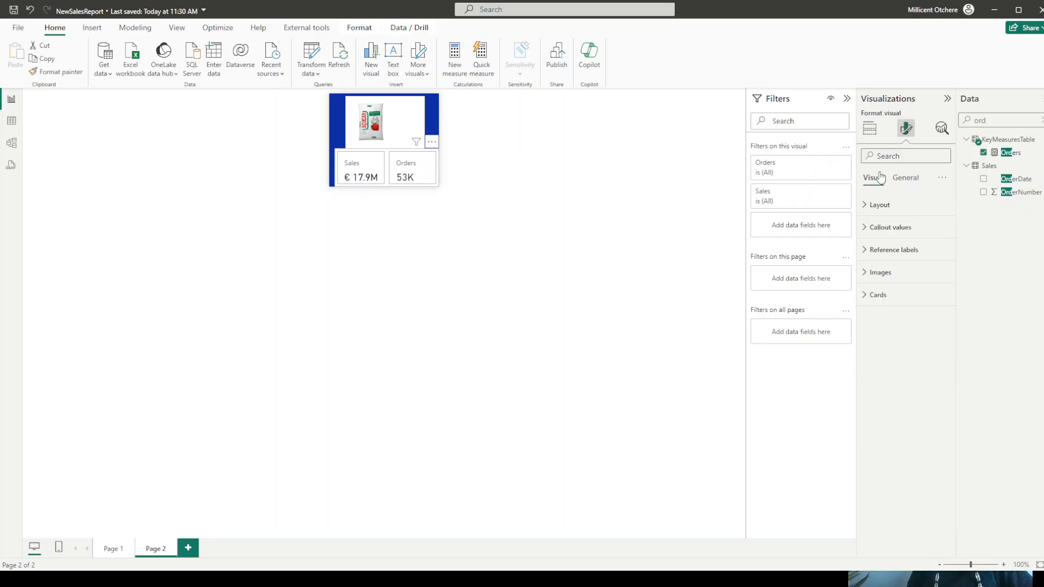
click(904, 178)
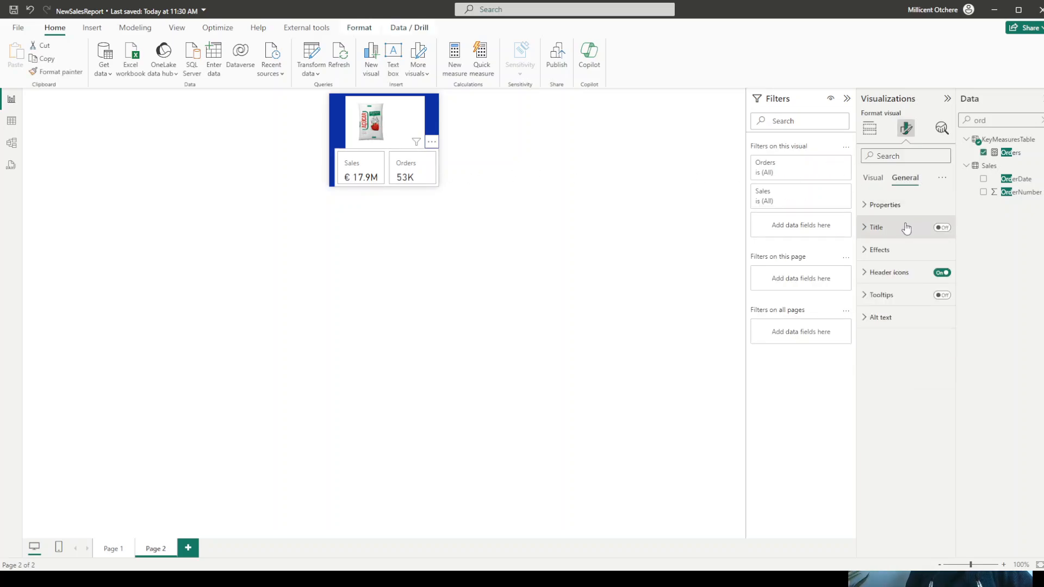
click(884, 252)
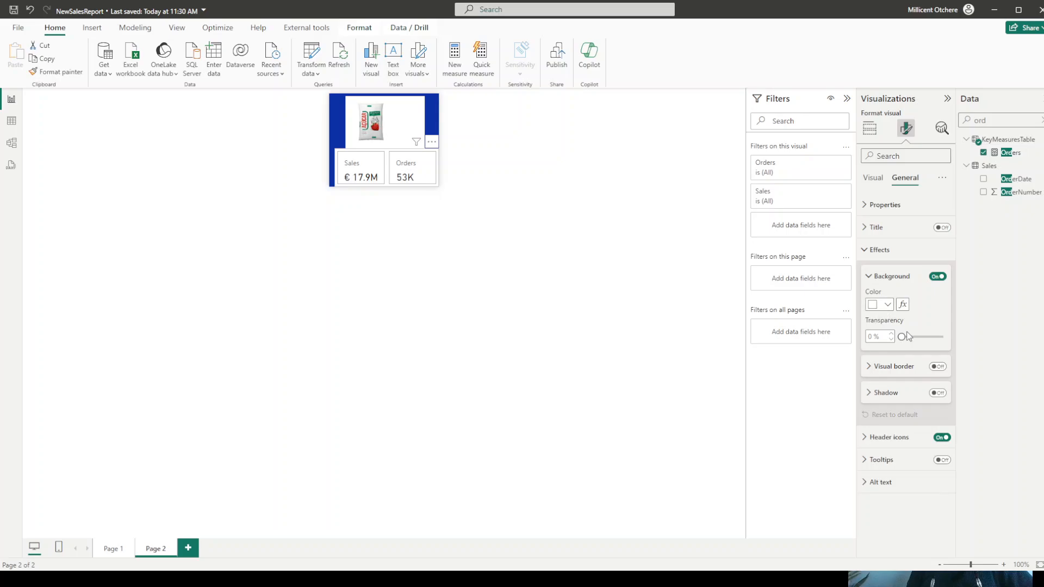
drag(922, 336, 958, 336)
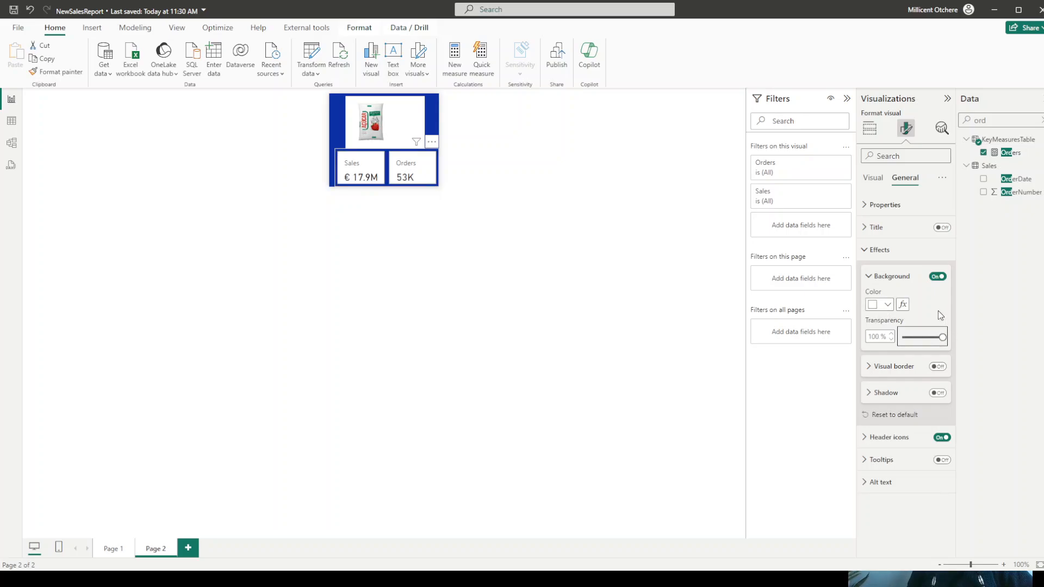
- Make the background of the individual Sales and Orders cards 100% transparent
click(871, 183)
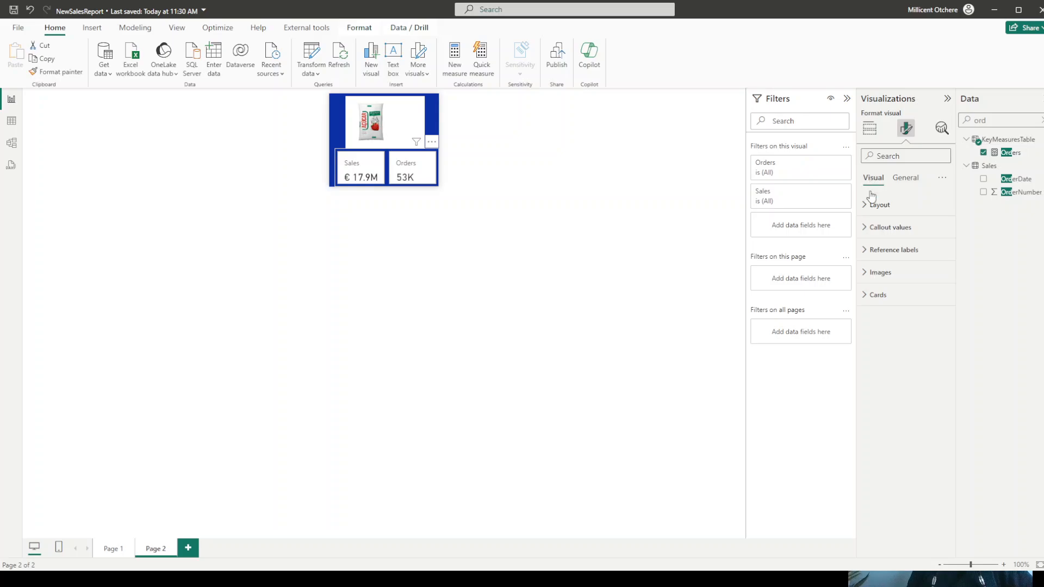
click(876, 295)
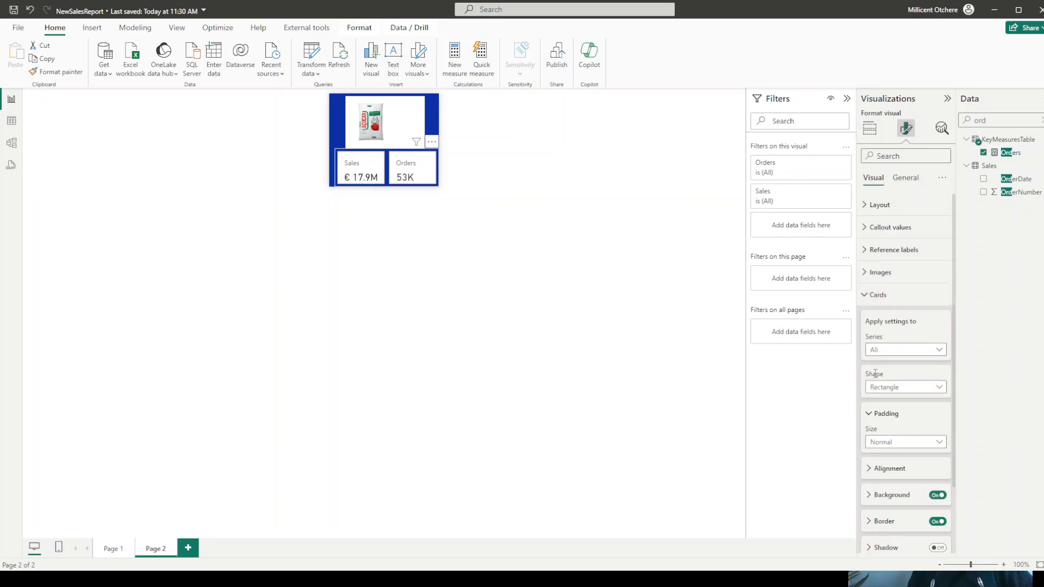
scroll(896, 345, down, 3)
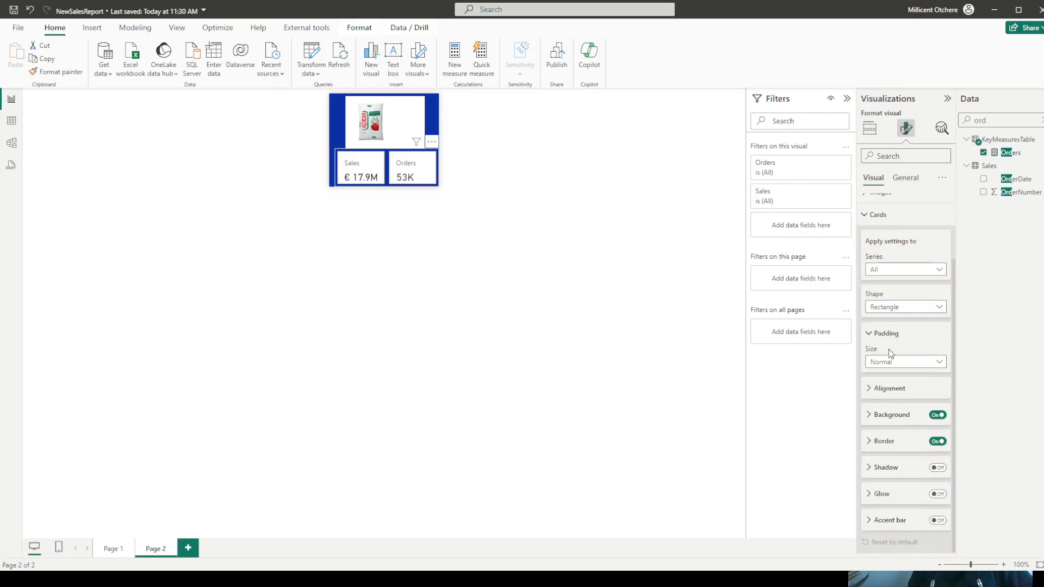
click(900, 420)
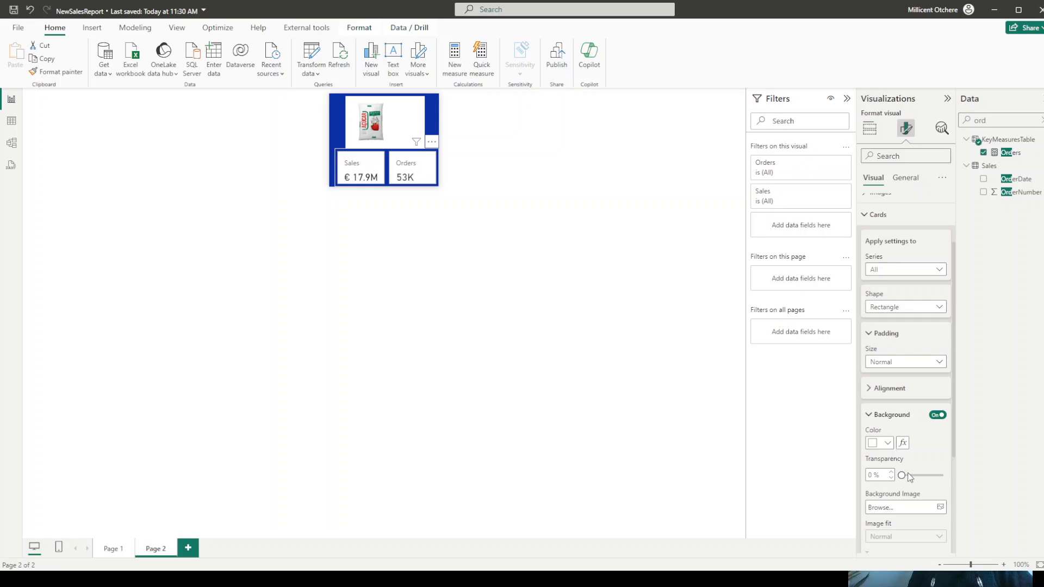
drag(902, 475, 955, 477)
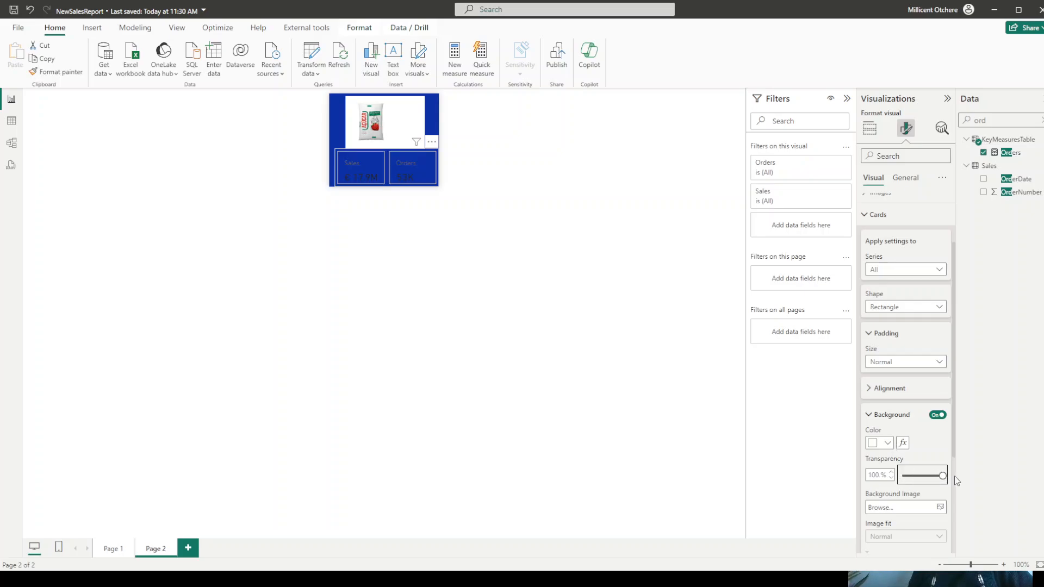
click(868, 216)
- Color the callout values and the labels of the Sales and Orders cards white
click(869, 227)
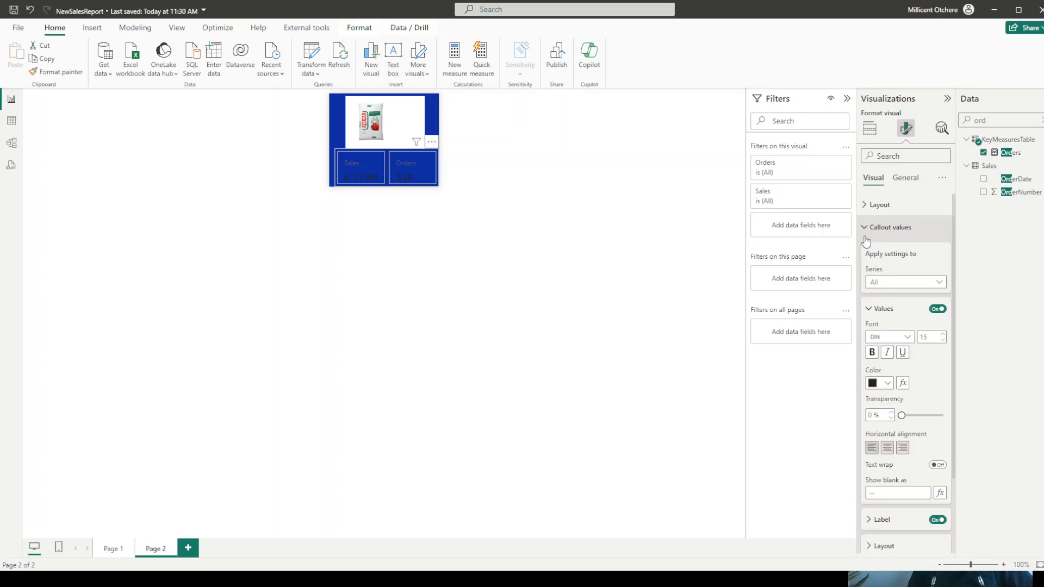
click(879, 383)
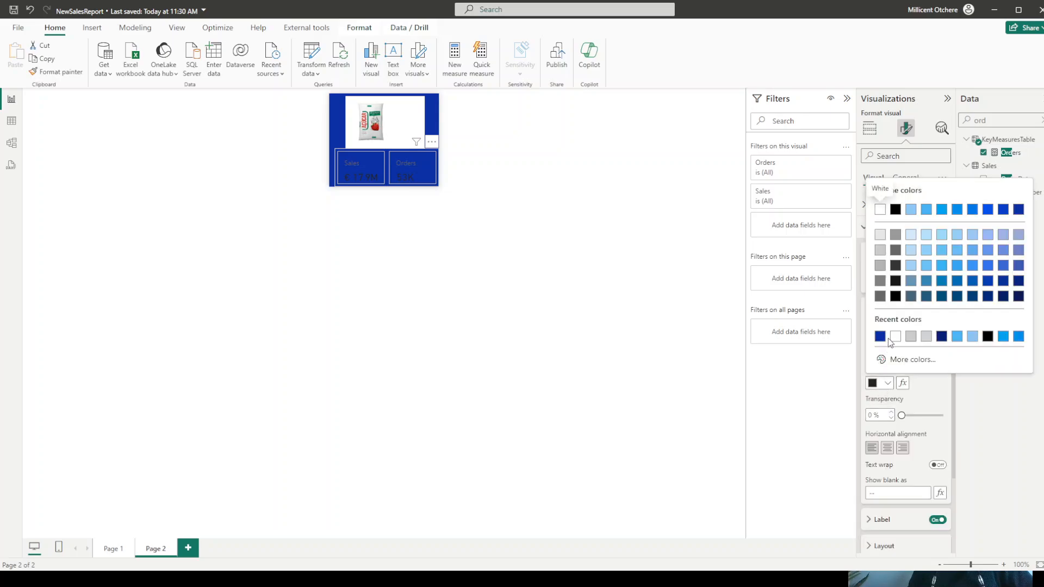
click(894, 337)
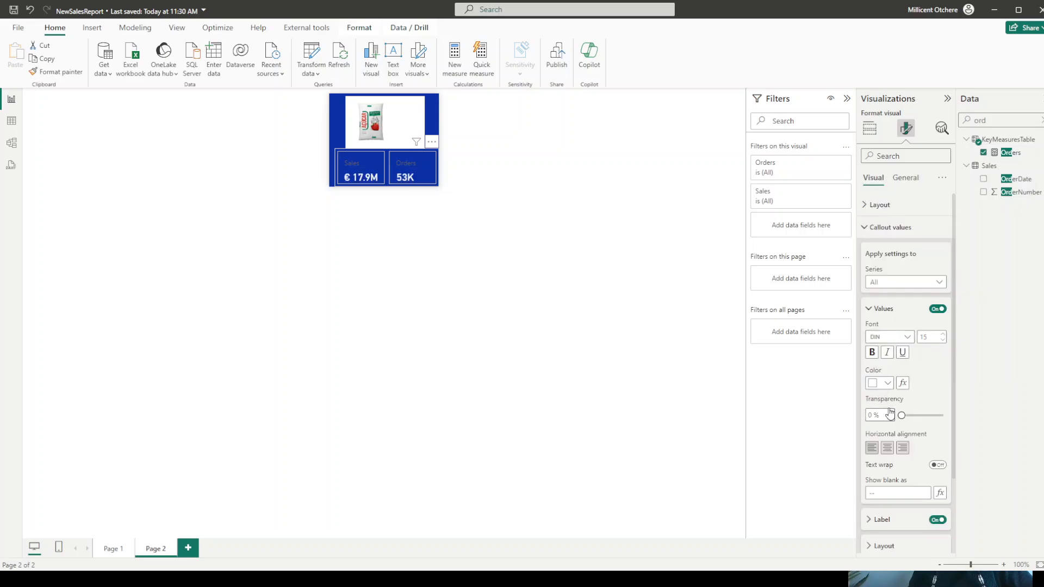
scroll(898, 394, down, 2)
click(880, 431)
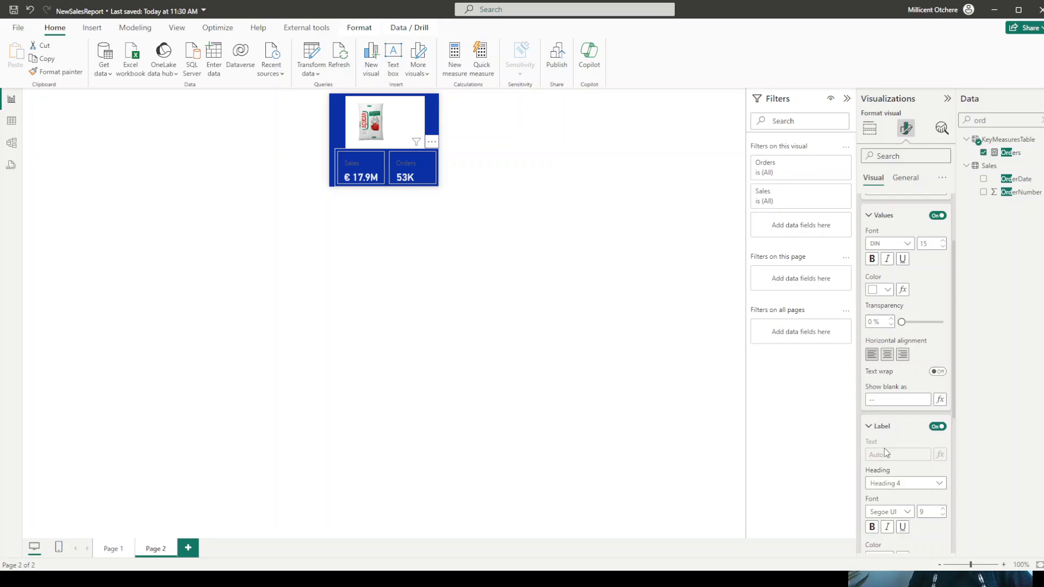
scroll(884, 491, down, 3)
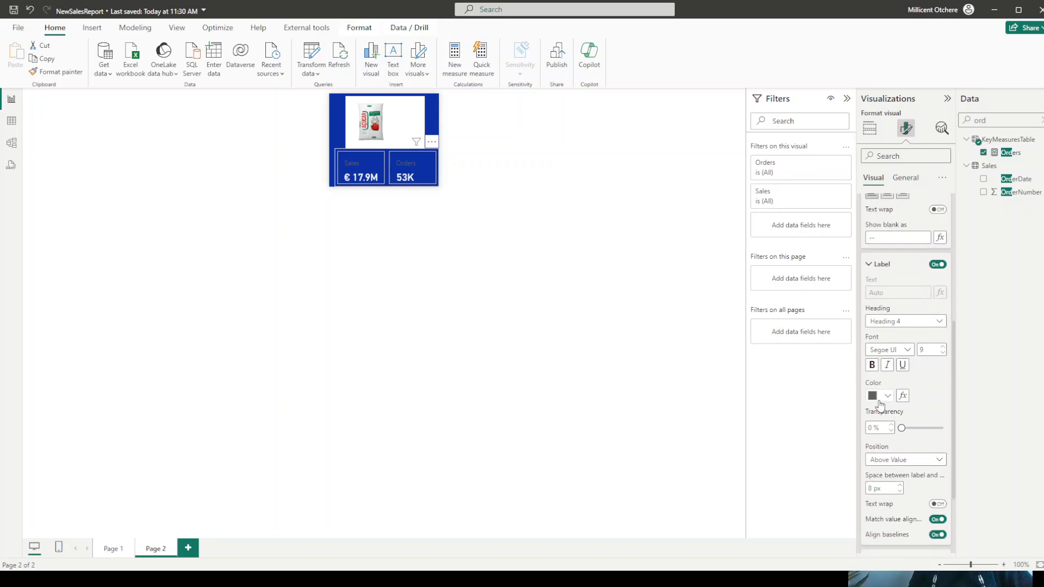
click(885, 397)
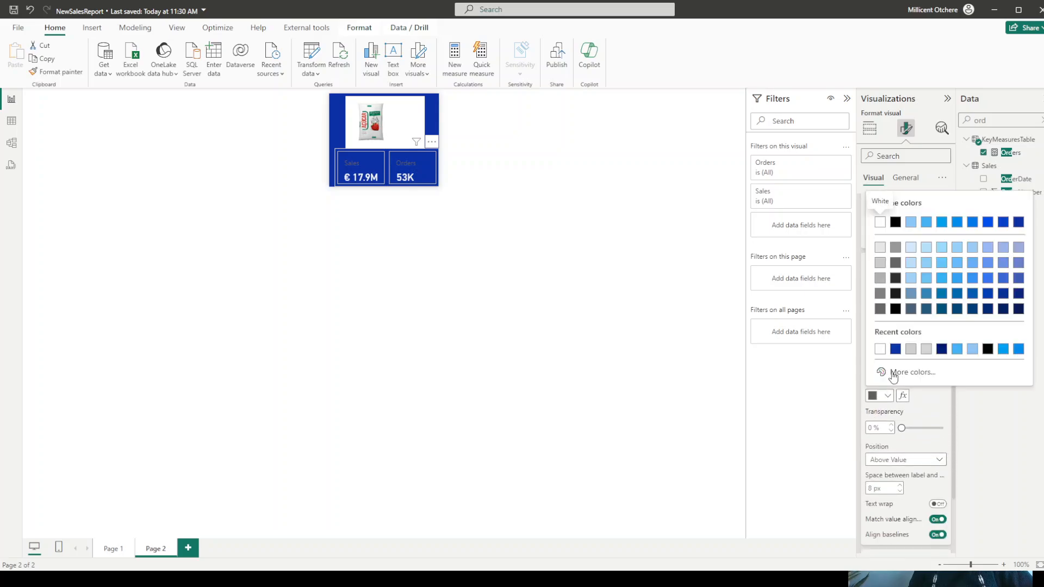
click(880, 345)
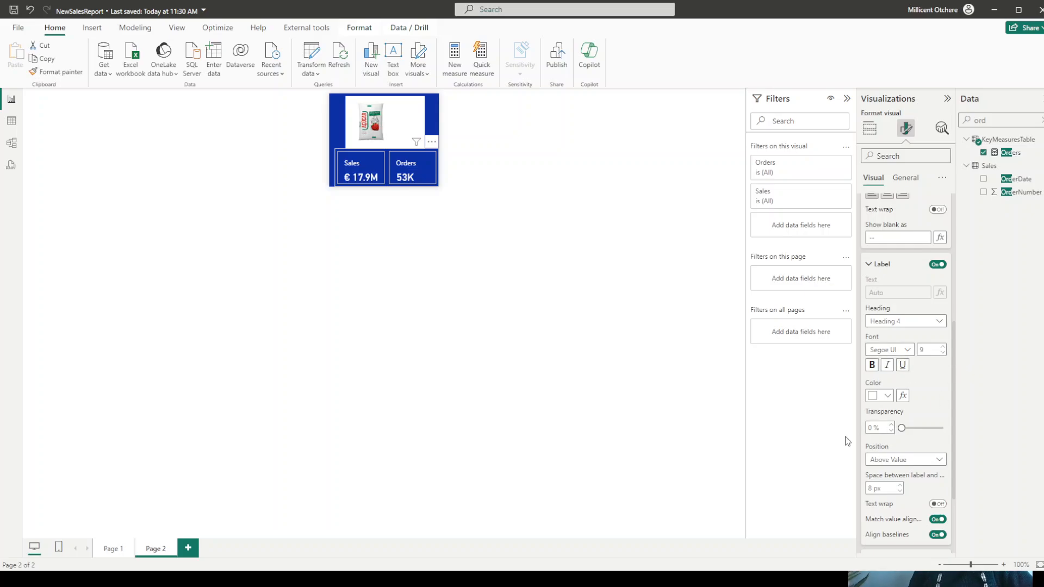
- Rename Page 2 as Product Tooltip
double_click(158, 553)
text(P)
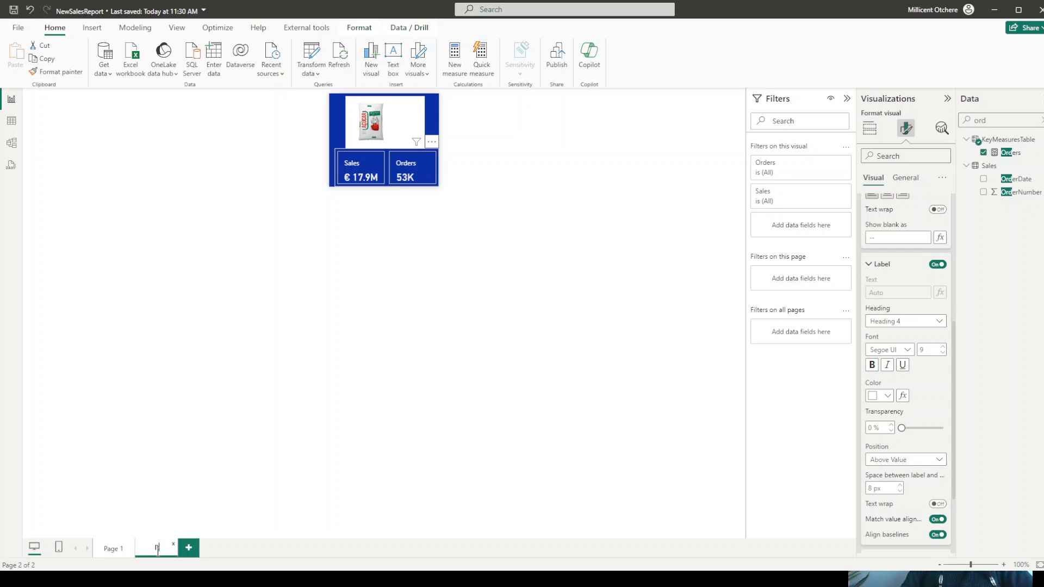
text(roduct Tool)
text(tip)
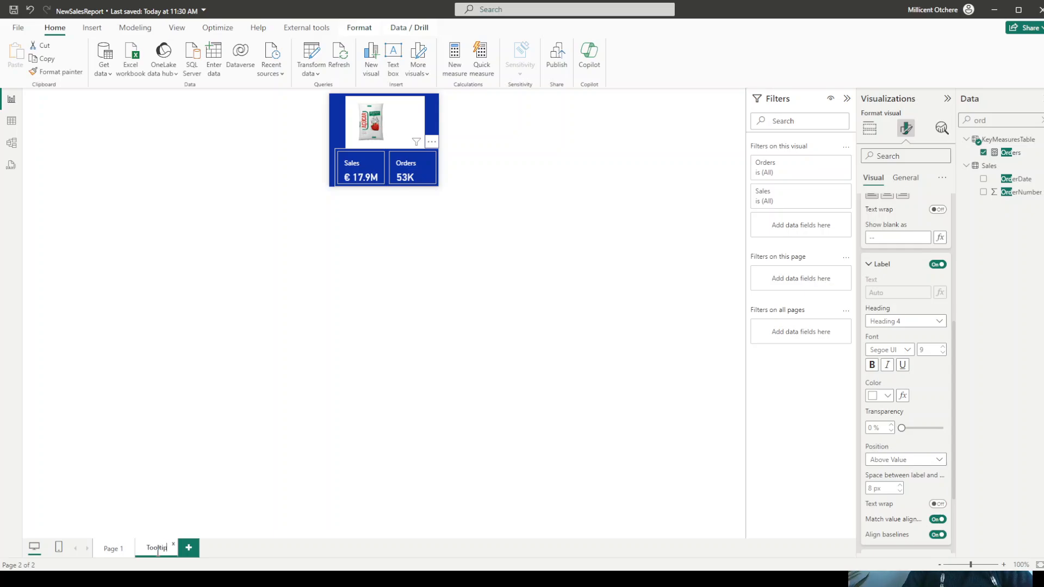
key(Return)
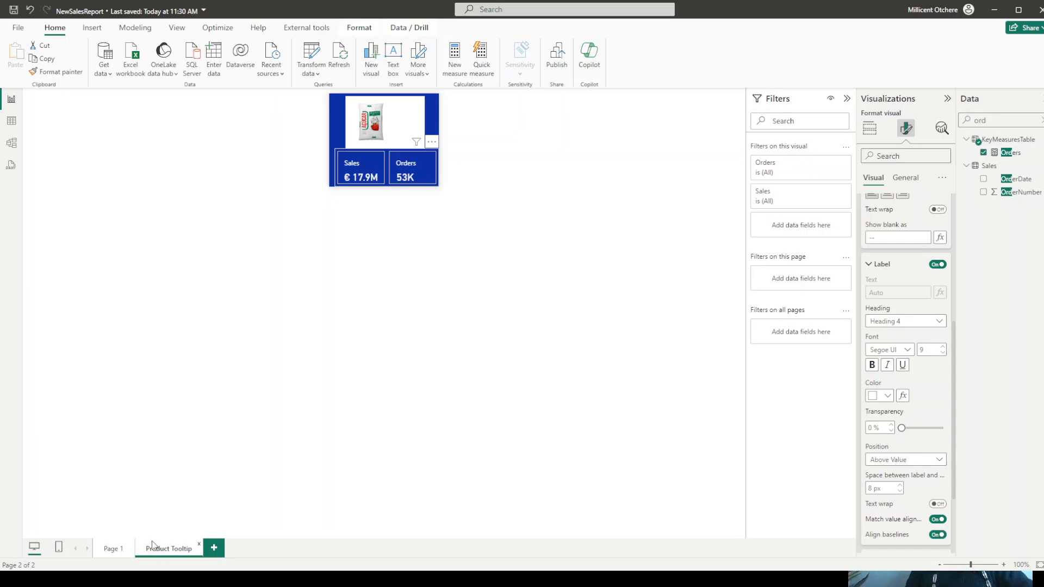
- Check the product tooltip on several bars of the Pareto chart on Page 1
click(111, 551)
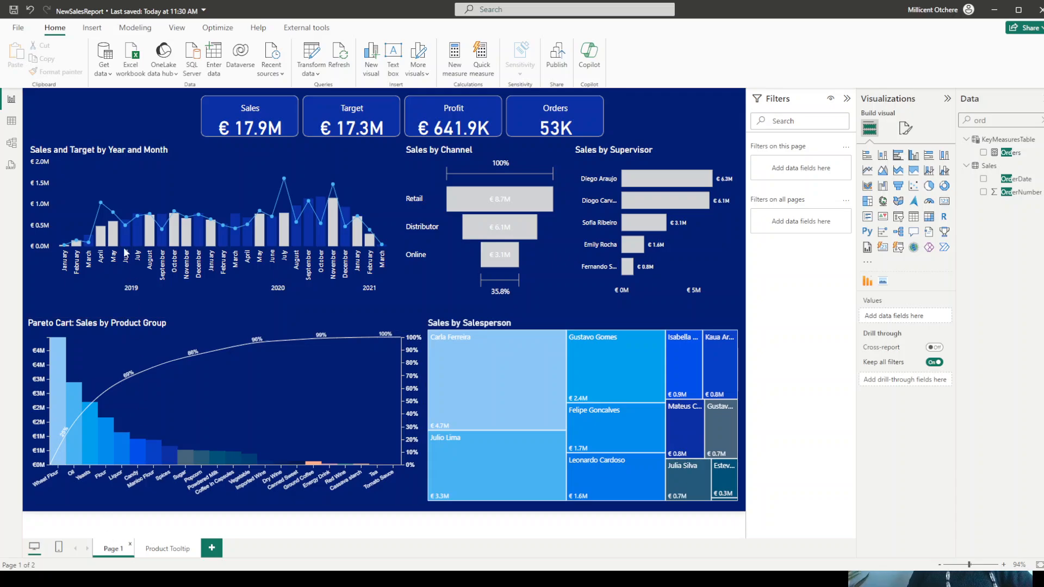
mouse_move(61, 361)
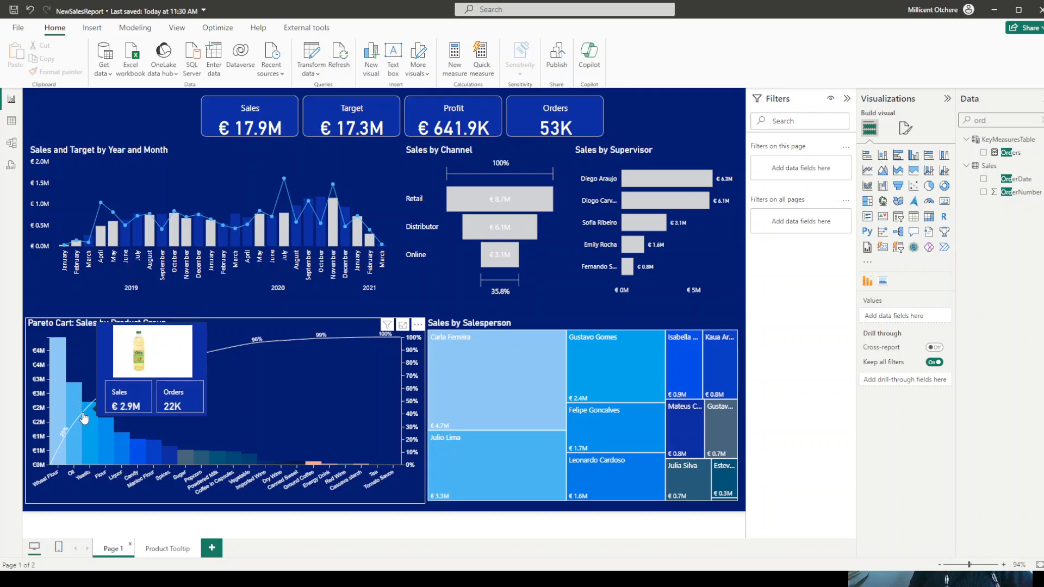
mouse_move(91, 427)
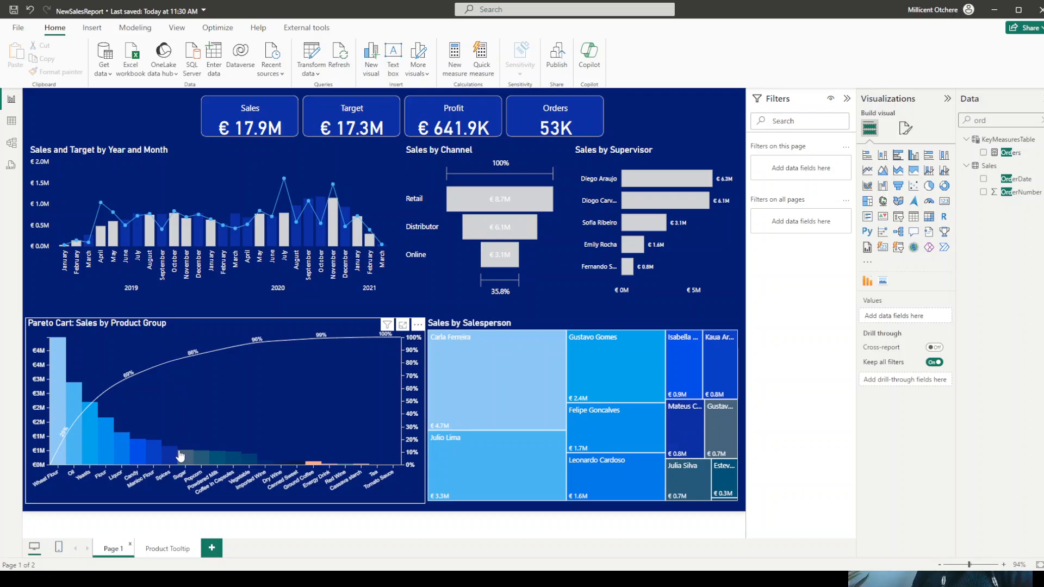
mouse_move(179, 461)
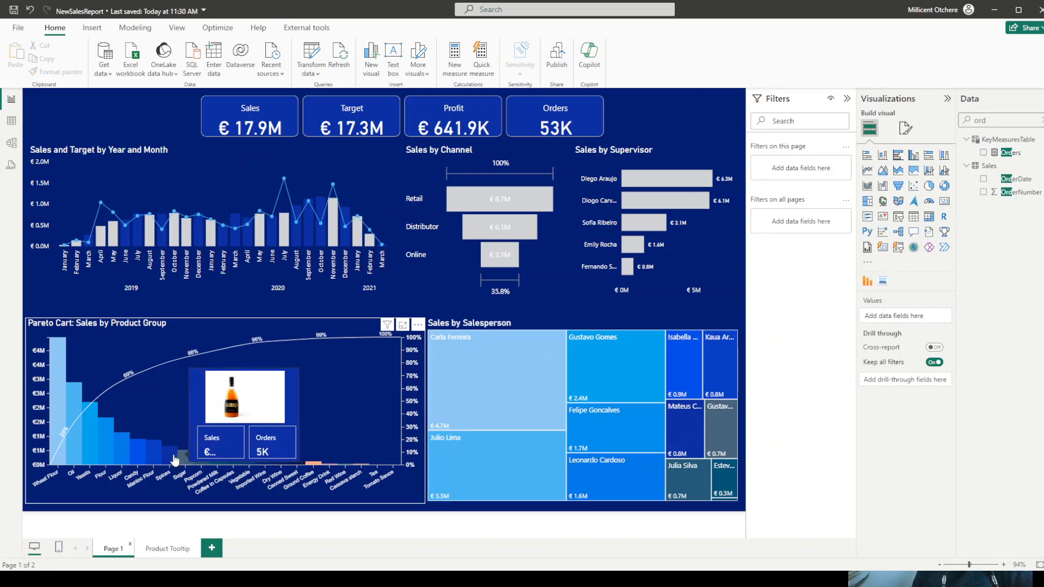